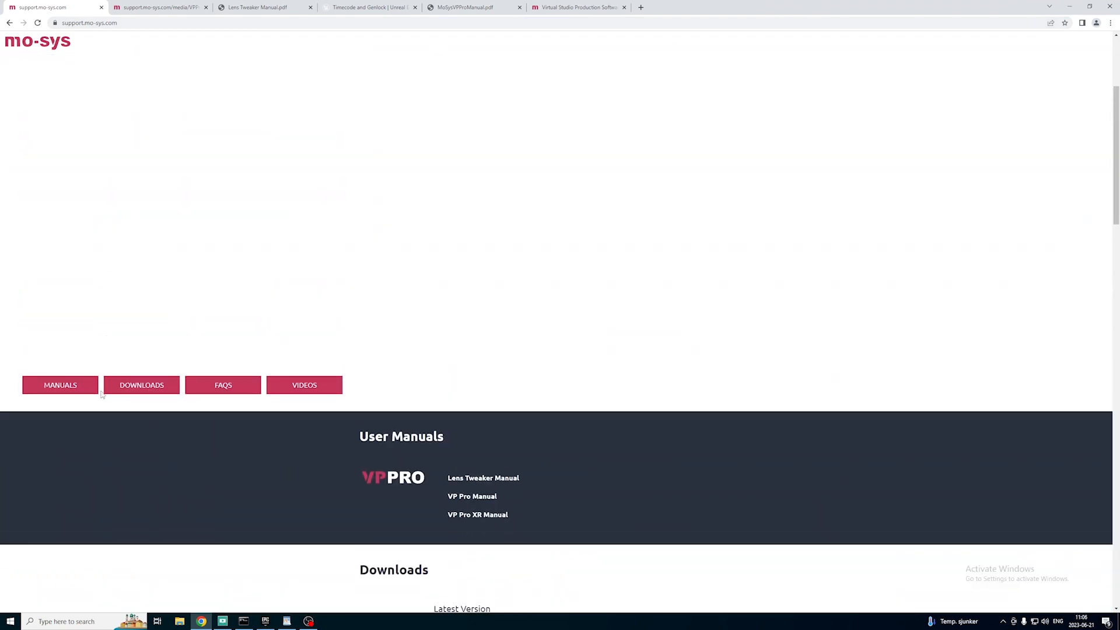
Go to the Downloads section of the Mo-Sys support page, where the VP Pro versions are offered.
{"action": "scroll", "coordinate": [70, 408], "scroll_direction": "down", "scroll_amount": 2}
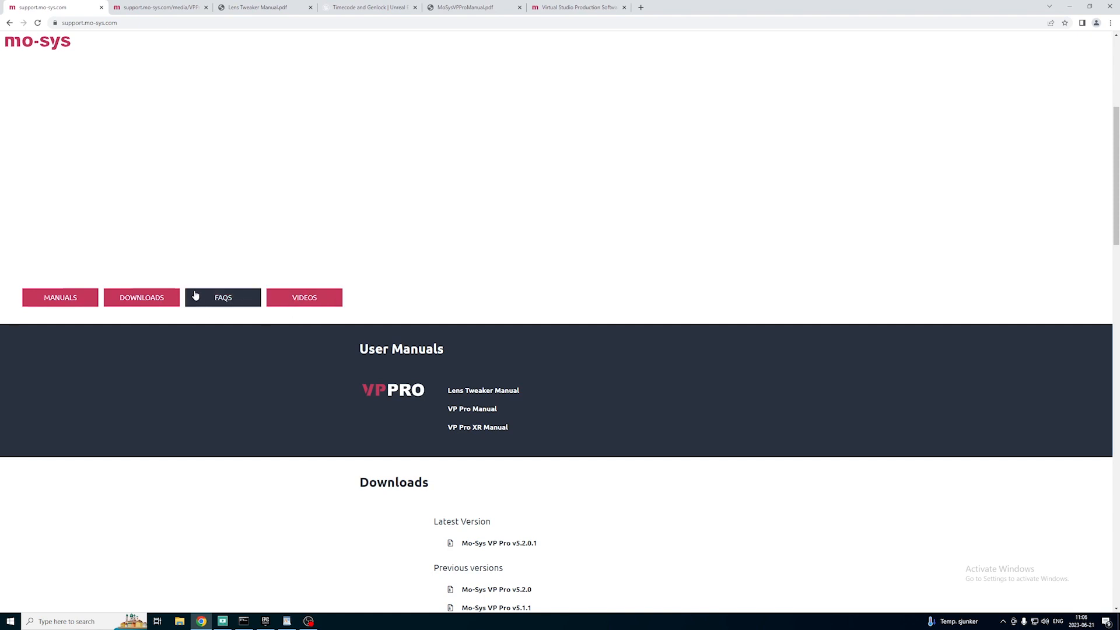
{"action": "left_click", "coordinate": [157, 300]}
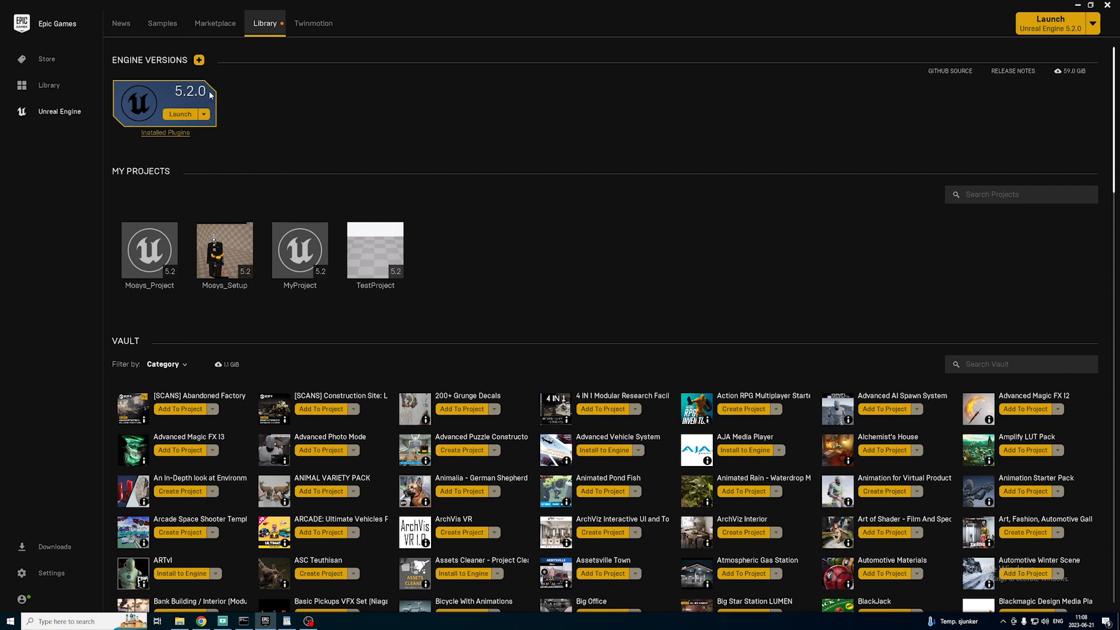
Launch Unreal Engine 5.2.0 from the Epic Games launcher and create a Blank Film / Video & Live Events project named TestProject2.
{"action": "left_click", "coordinate": [180, 114]}
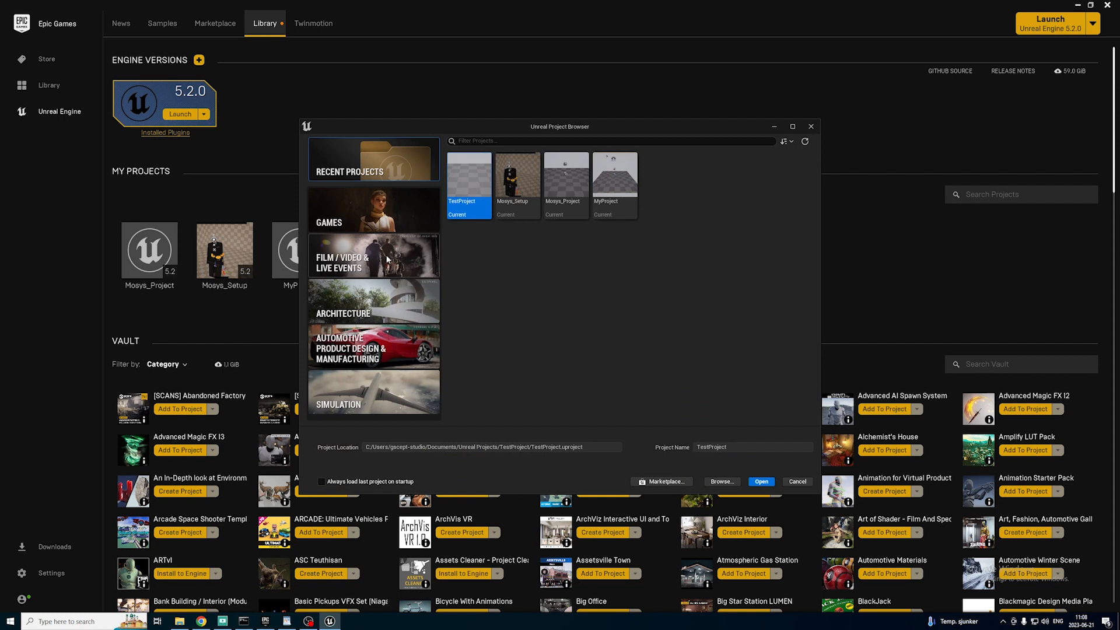
{"action": "left_click", "coordinate": [377, 257]}
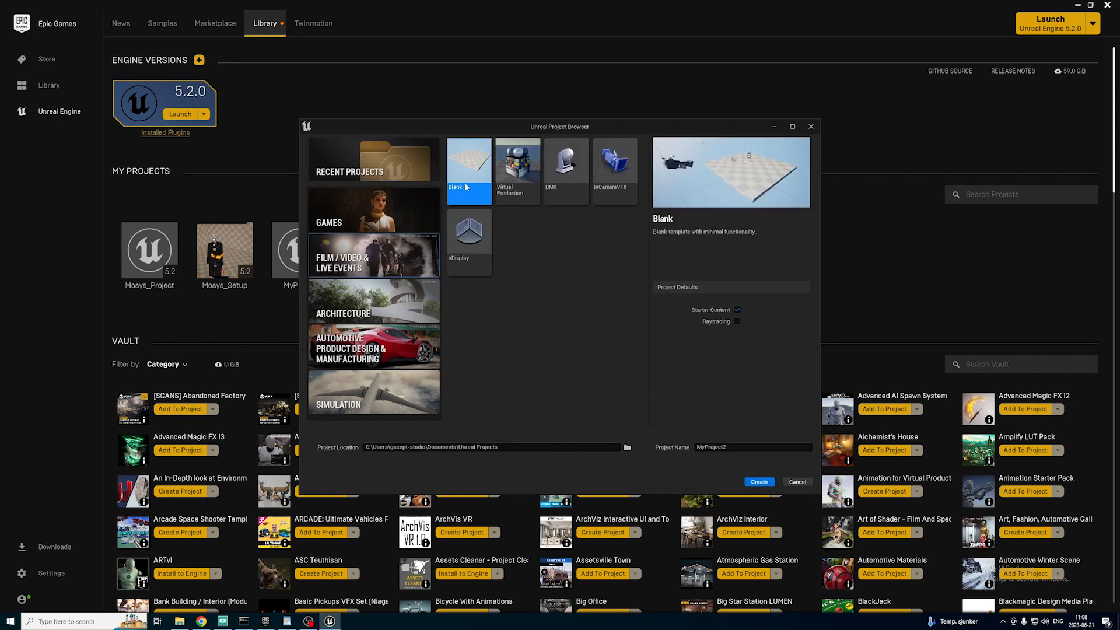
{"action": "left_click", "coordinate": [736, 449]}
{"action": "type", "text": "tES"}
{"action": "key", "text": "BackSpace"}
{"action": "key", "text": "BackSpace"}
{"action": "key", "text": "BackSpace"}
{"action": "type", "text": "TestProject2"}
{"action": "left_click", "coordinate": [758, 483]}
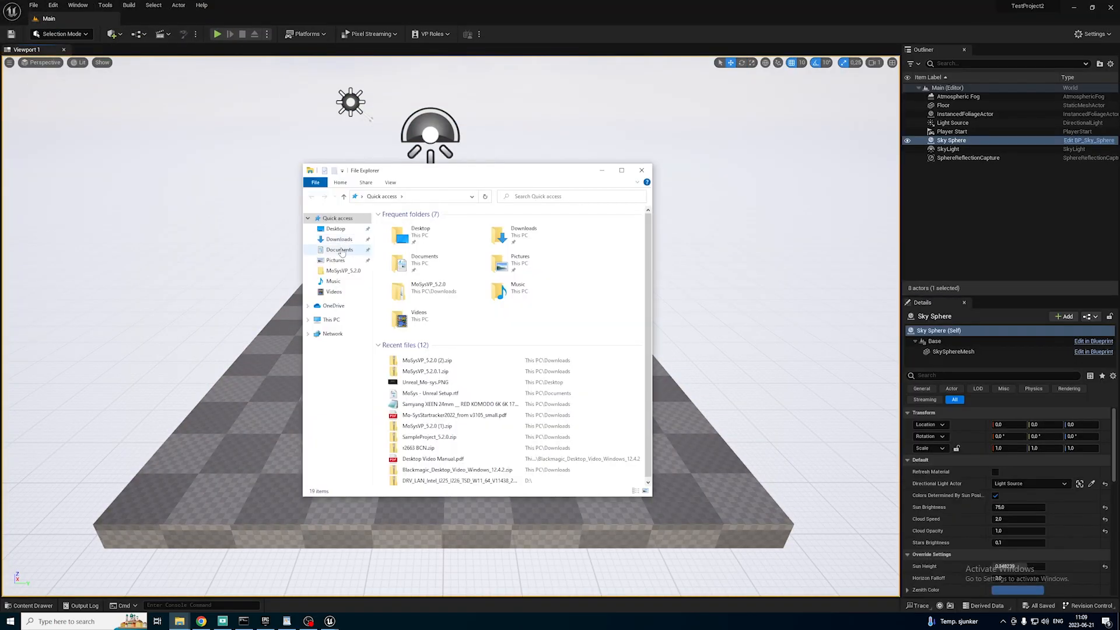
Create a folder named Plugins inside Documents\Unreal Projects\TestProject2 in File Explorer.
{"action": "left_click", "coordinate": [339, 249]}
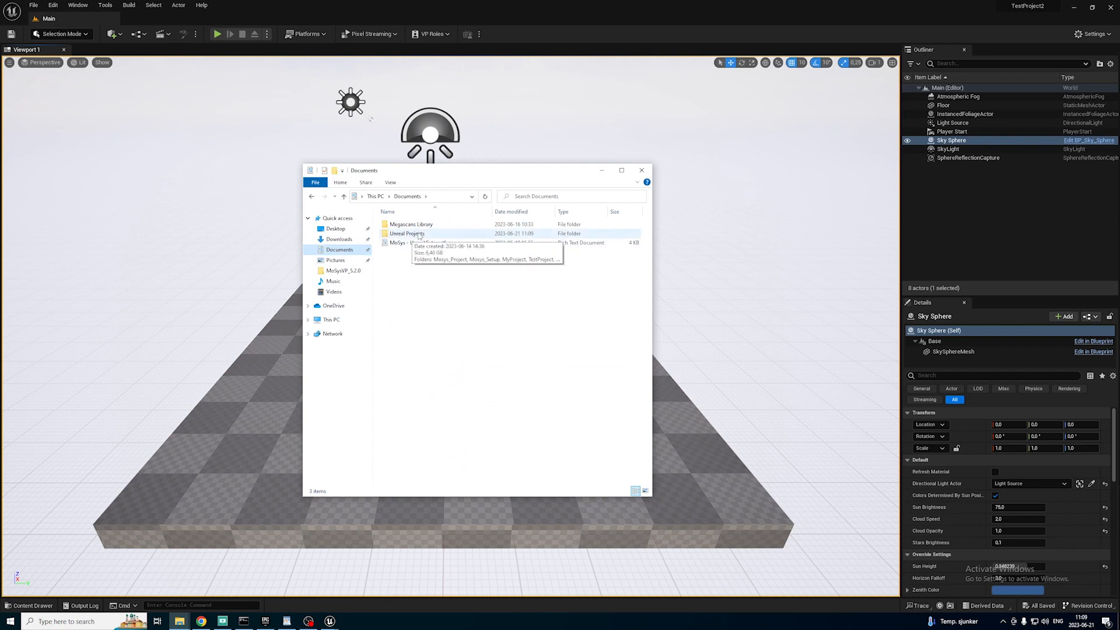
{"action": "double_click", "coordinate": [419, 234]}
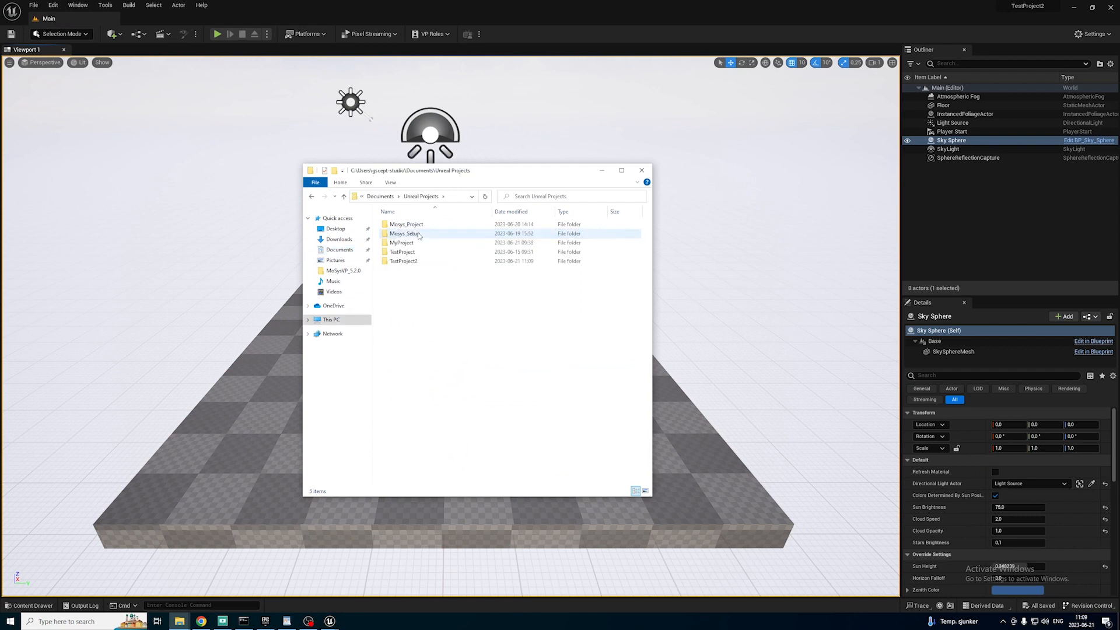
{"action": "double_click", "coordinate": [421, 264]}
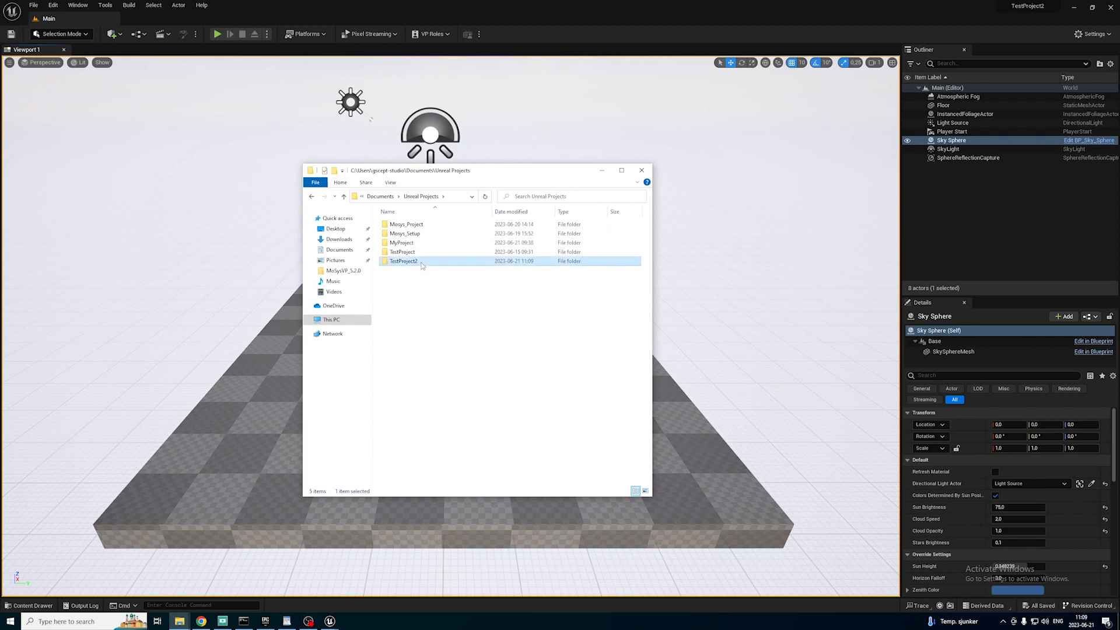
{"action": "right_click", "coordinate": [442, 335]}
{"action": "mouse_move", "coordinate": [517, 439]}
{"action": "left_click", "coordinate": [565, 439]}
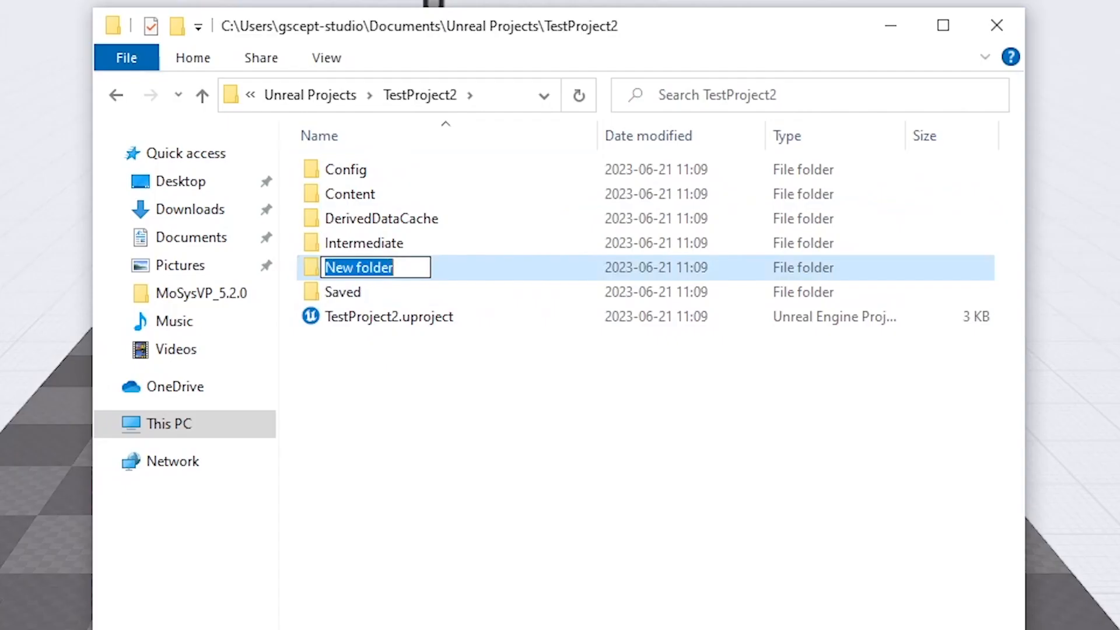
{"action": "type", "text": "Plugins"}
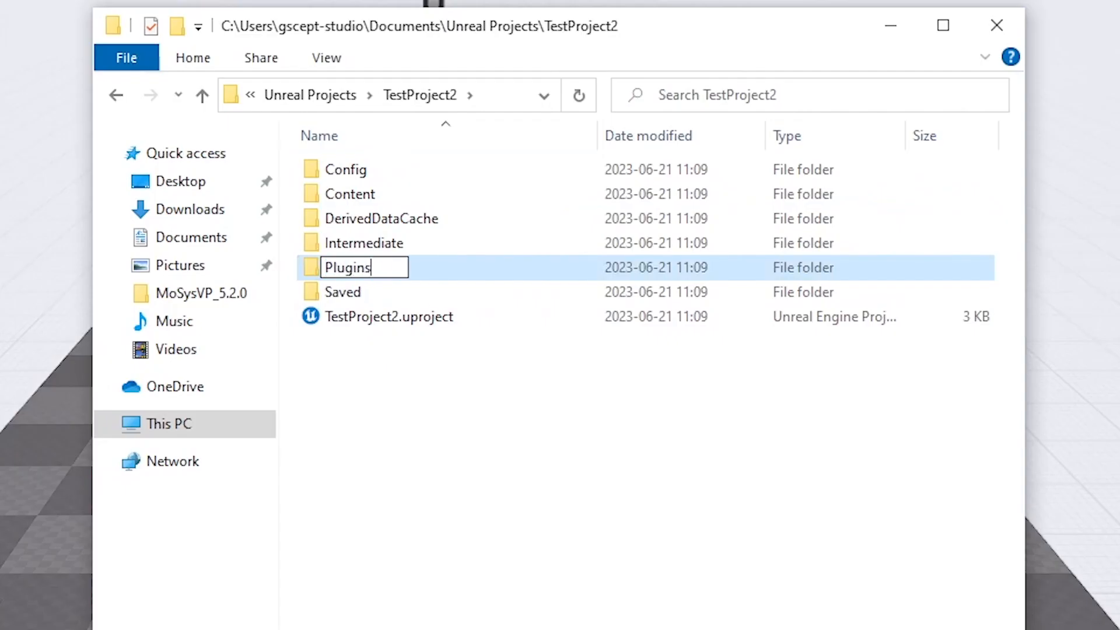
{"action": "key", "text": "Return"}
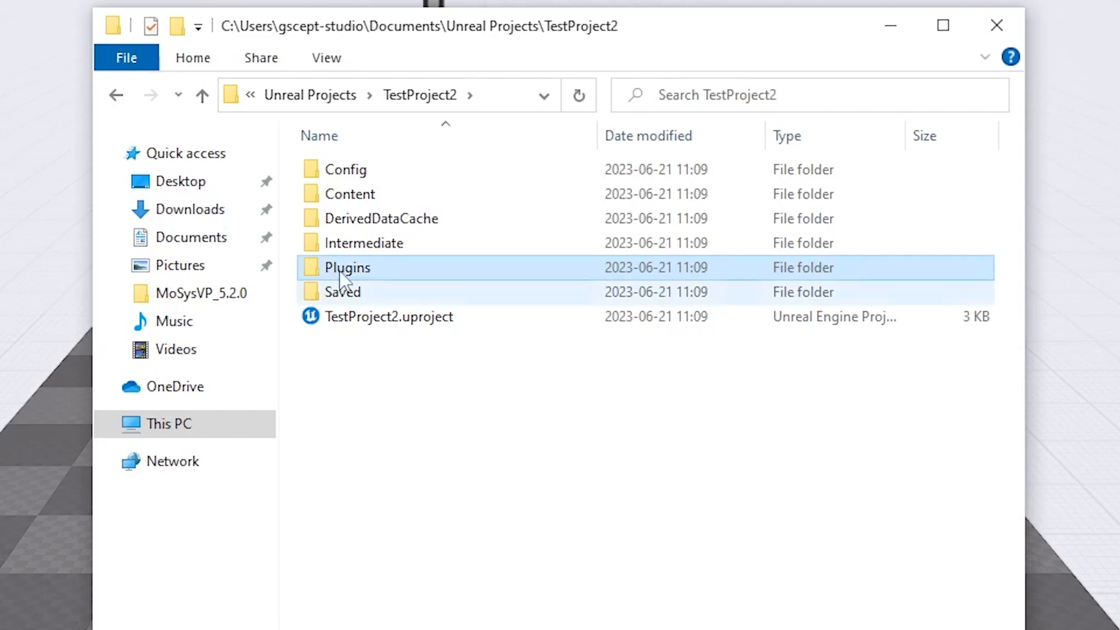
Open the new Plugins folder and place its window beside the contents of MoSysVP_5.2.0.zip.
{"action": "double_click", "coordinate": [380, 270]}
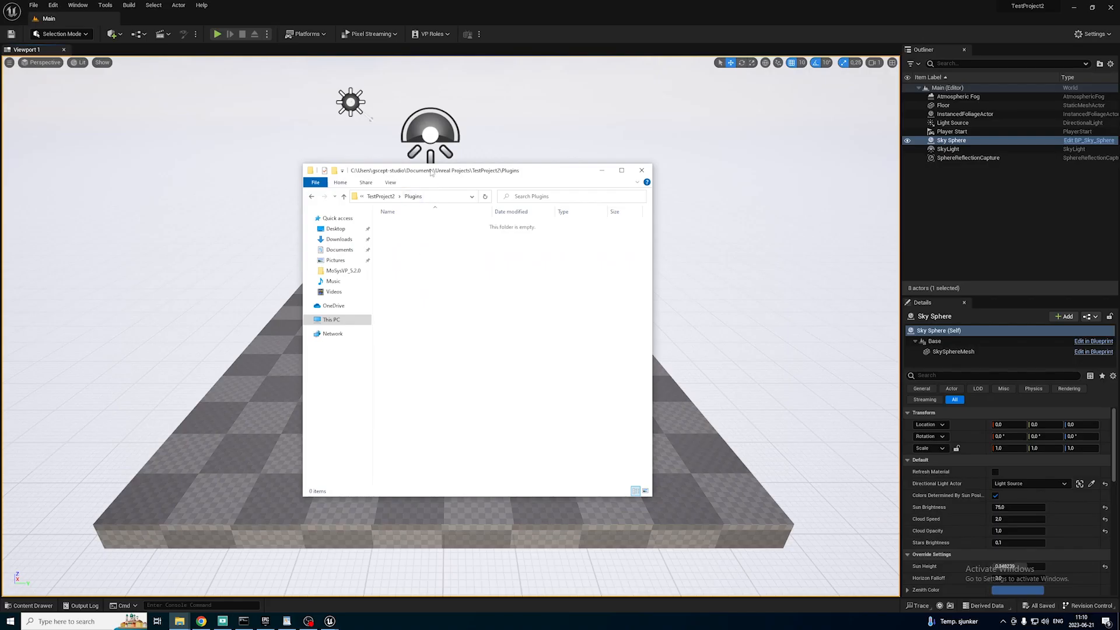
{"action": "left_click_drag", "start_coordinate": [432, 173], "coordinate": [622, 176]}
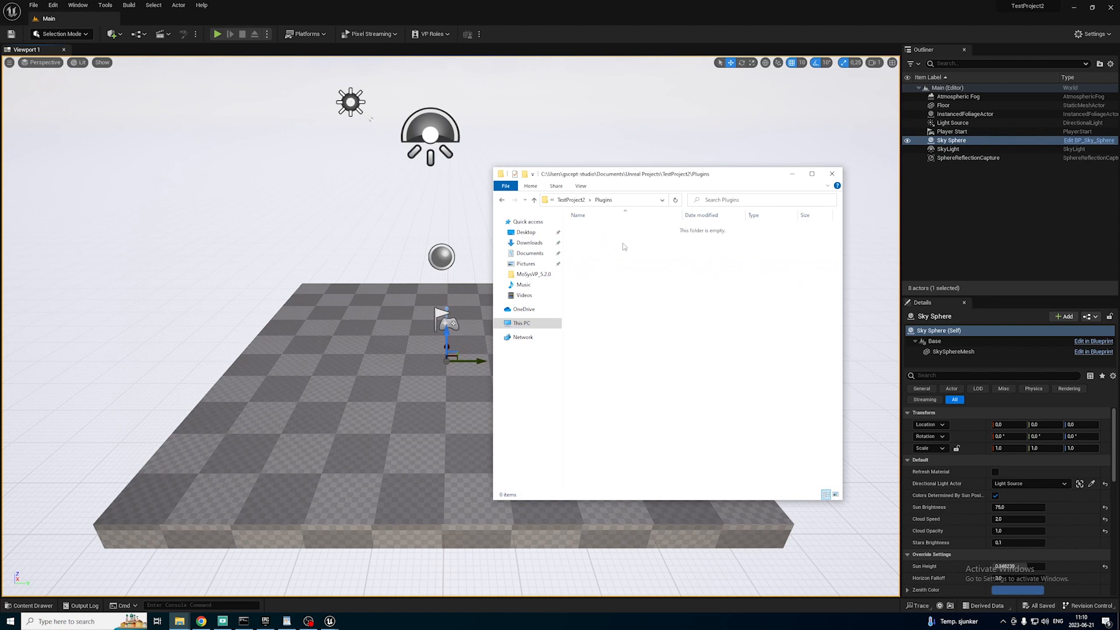
{"action": "left_click", "coordinate": [181, 621]}
{"action": "left_click", "coordinate": [182, 583]}
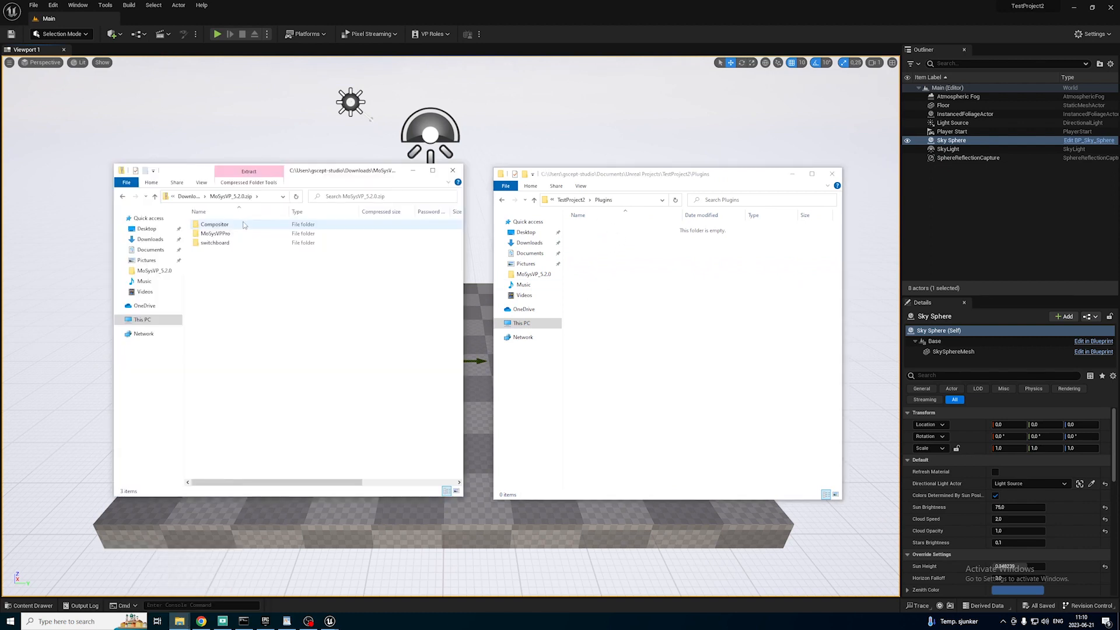
Copy the Compositor and MoSysVPPro folders from MoSysVP_5.2.0.zip into the project's Plugins folder, and close both folder windows.
{"action": "left_click", "coordinate": [234, 225]}
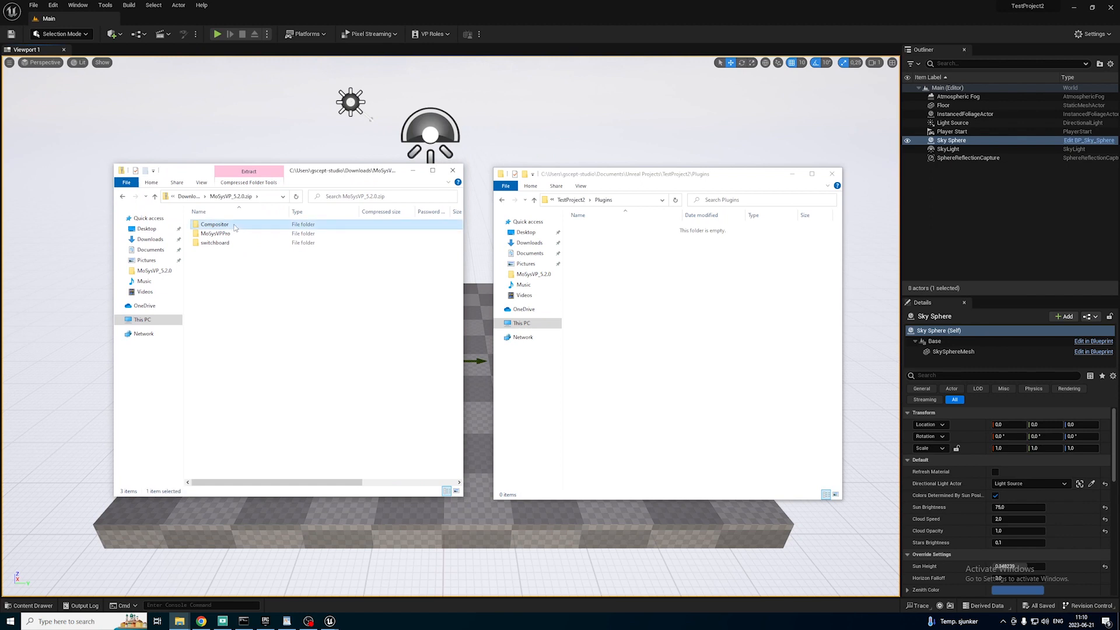
{"action": "left_click", "coordinate": [235, 234], "text": "ctrl"}
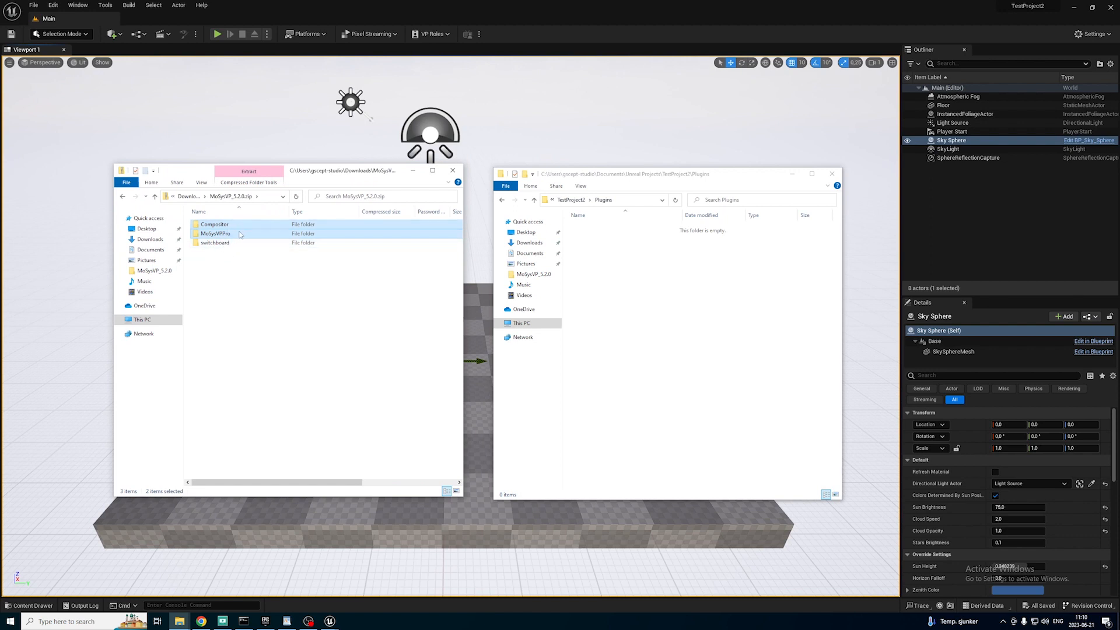
{"action": "right_click", "coordinate": [231, 230]}
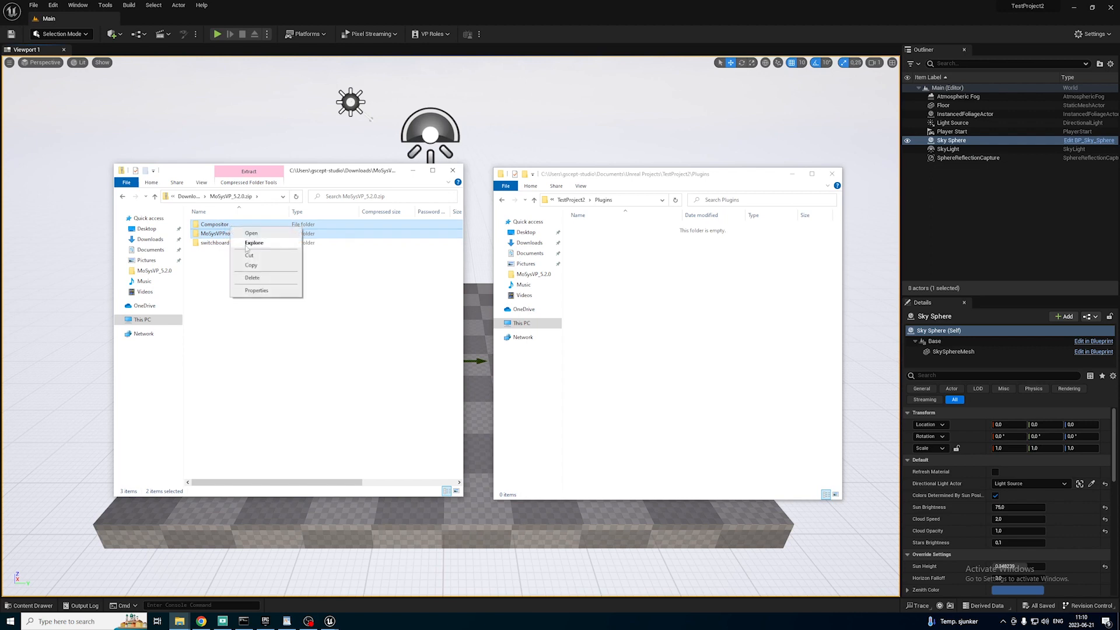
{"action": "left_click", "coordinate": [265, 266]}
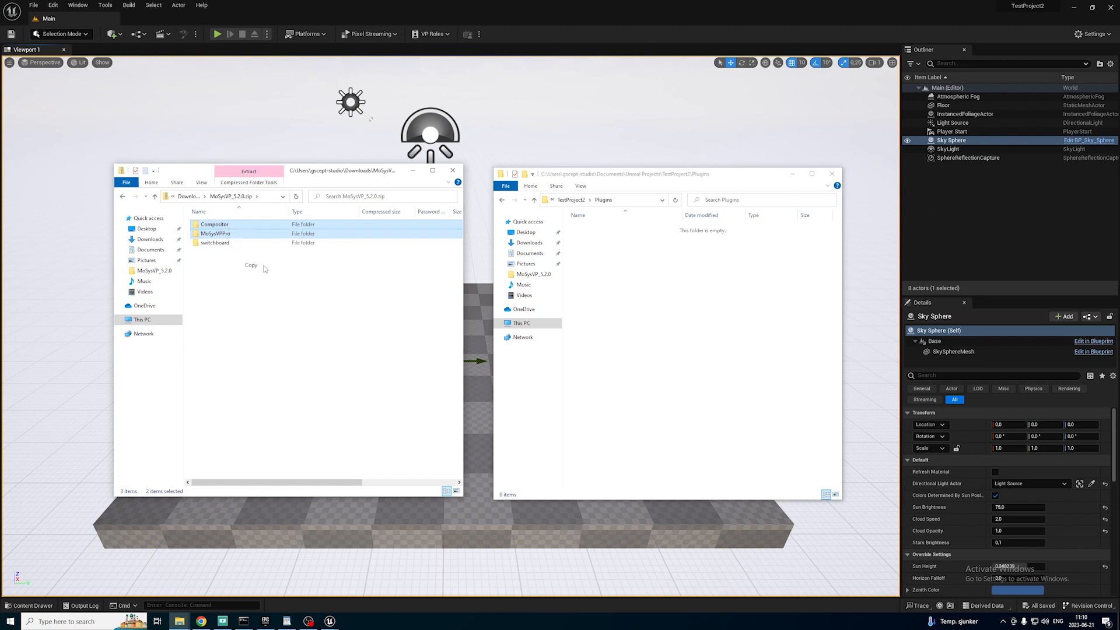
{"action": "right_click", "coordinate": [612, 263]}
{"action": "left_click", "coordinate": [656, 327]}
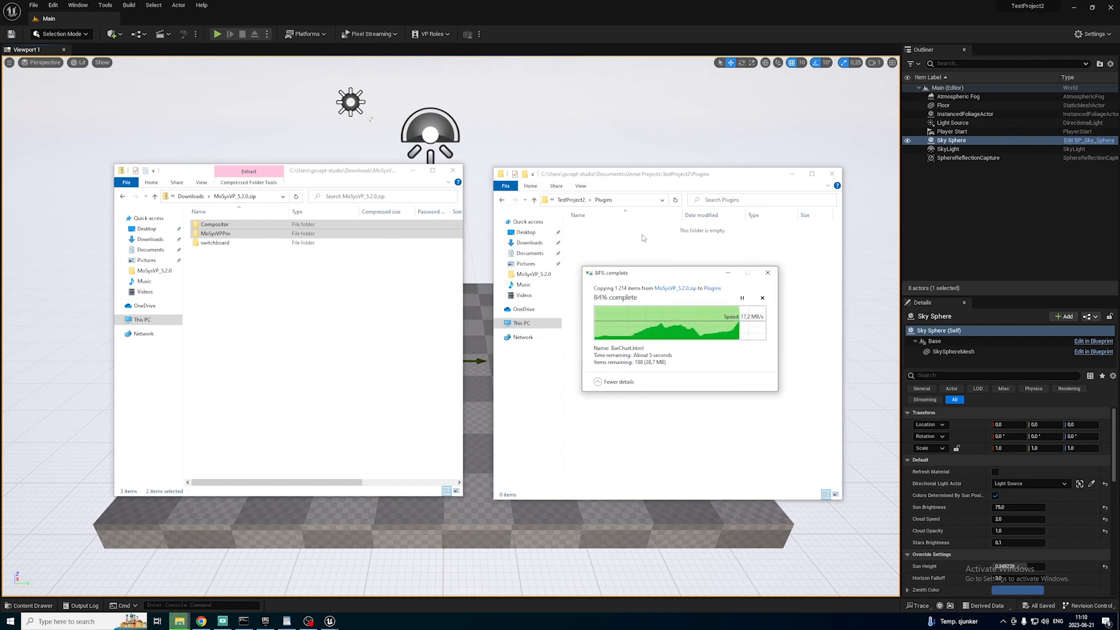
{"action": "left_click", "coordinate": [453, 170]}
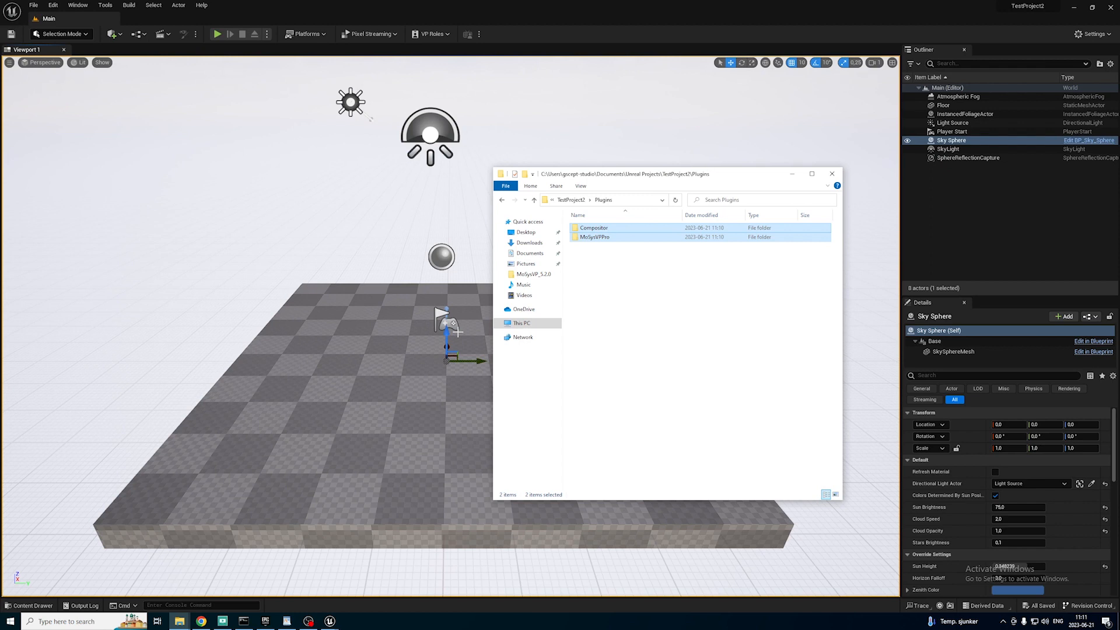
{"action": "left_click", "coordinate": [836, 173]}
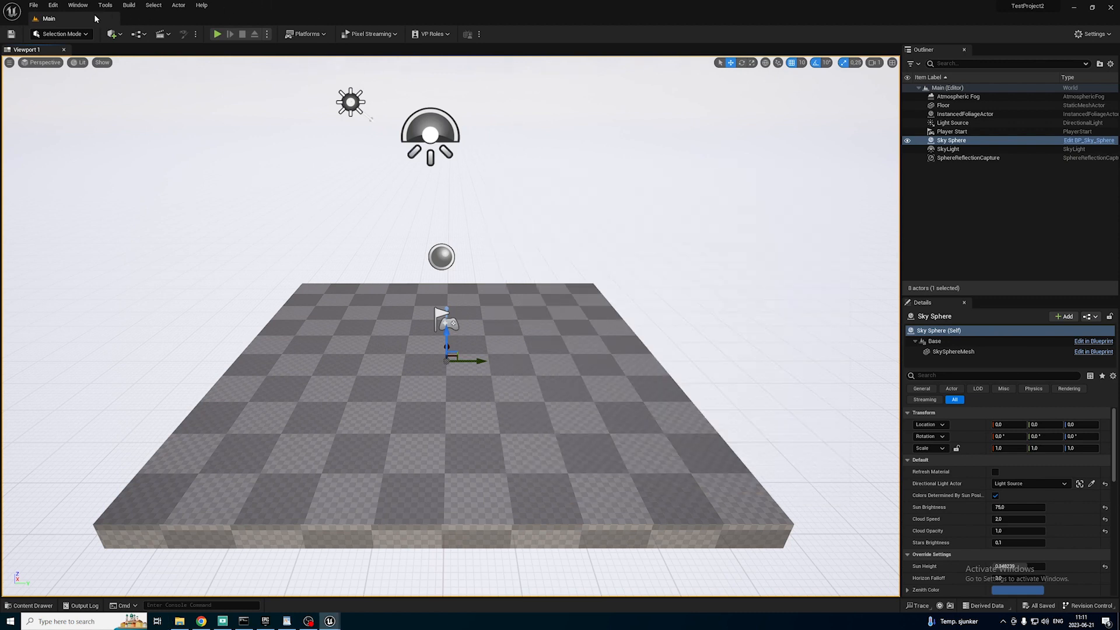
Restart the Unreal editor by reopening TestProject2 from the recent projects.
{"action": "left_click", "coordinate": [33, 5]}
{"action": "mouse_move", "coordinate": [121, 179]}
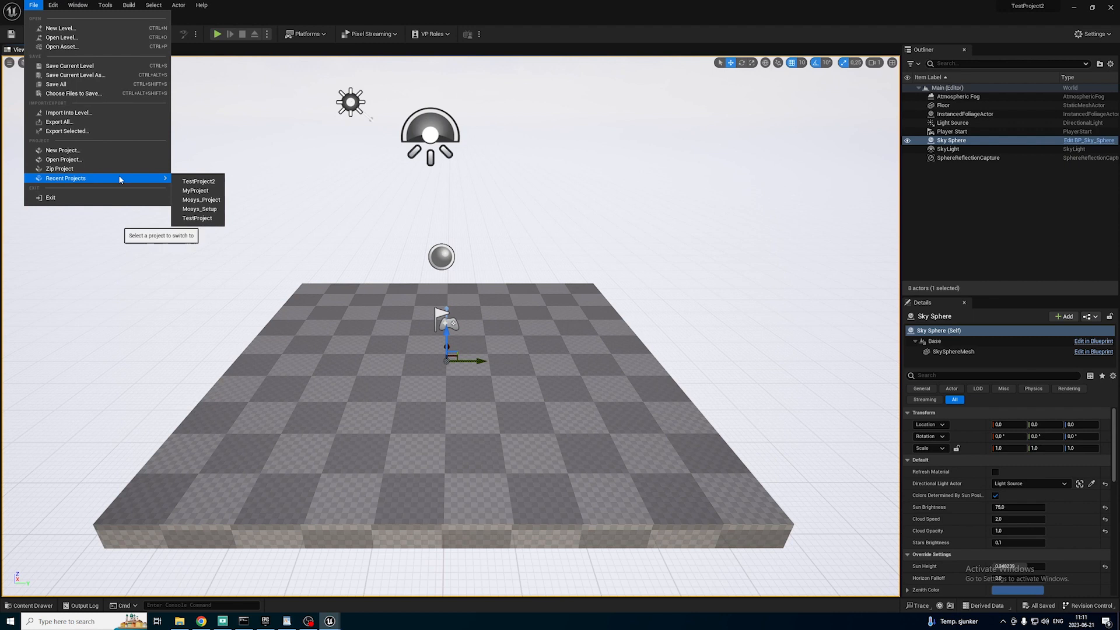
{"action": "left_click", "coordinate": [199, 181]}
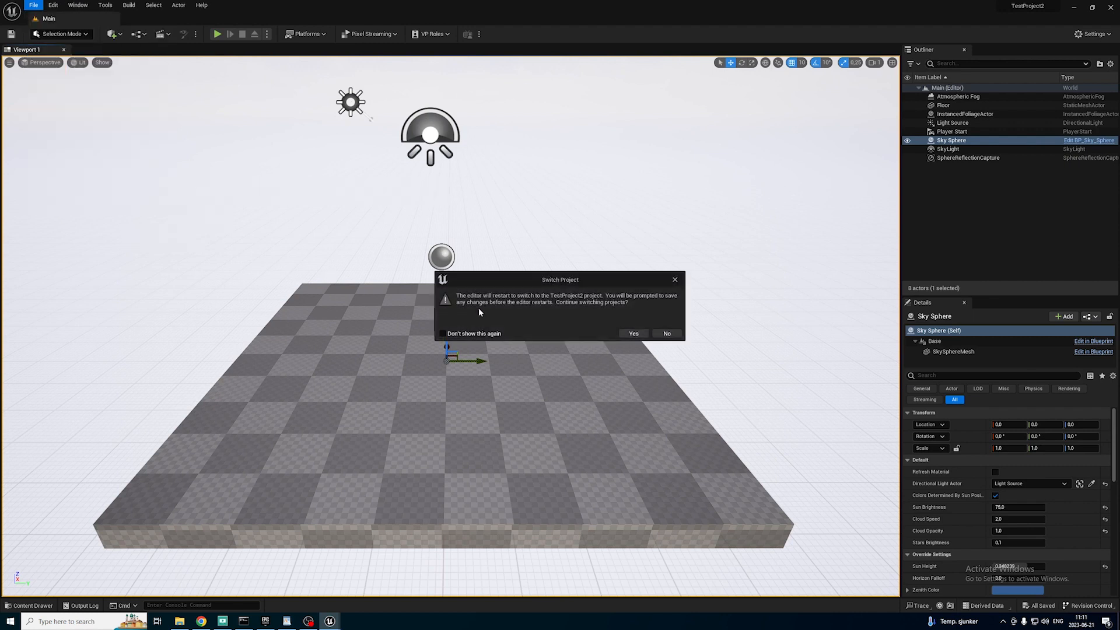
{"action": "left_click", "coordinate": [634, 334]}
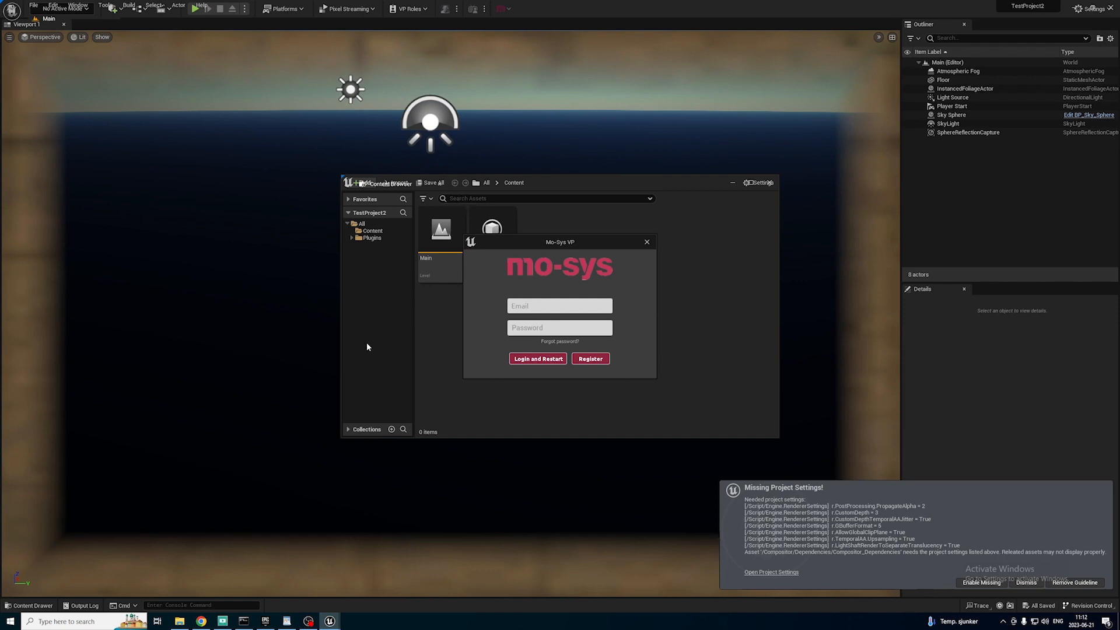
Log in to Mo-Sys VP with the account's email and password, and restart the editor.
{"action": "left_click", "coordinate": [541, 309]}
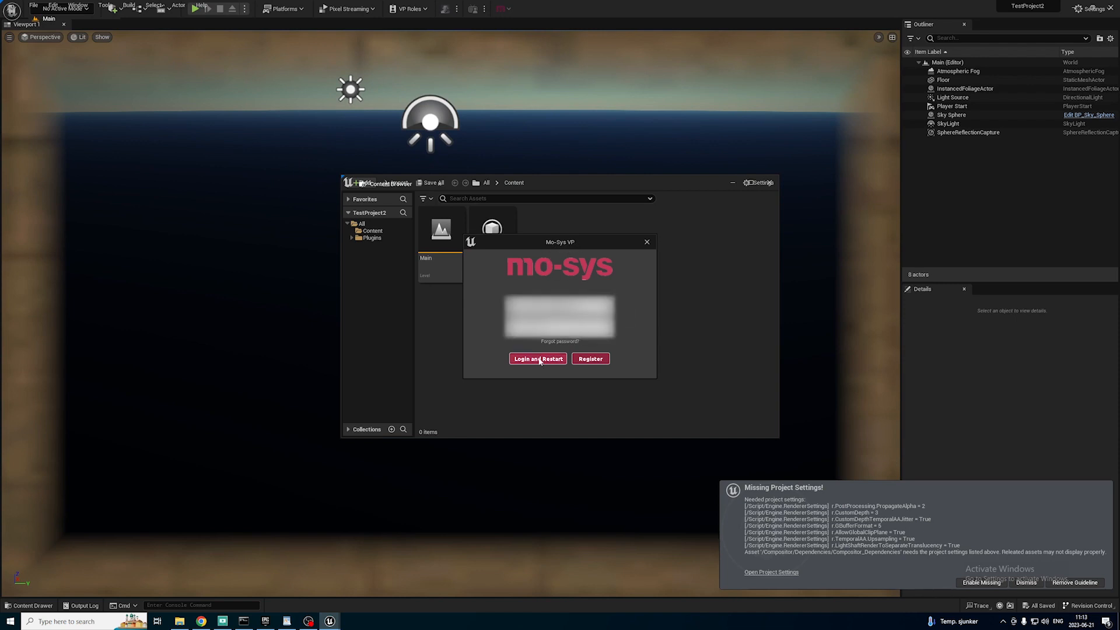
{"action": "left_click", "coordinate": [539, 360]}
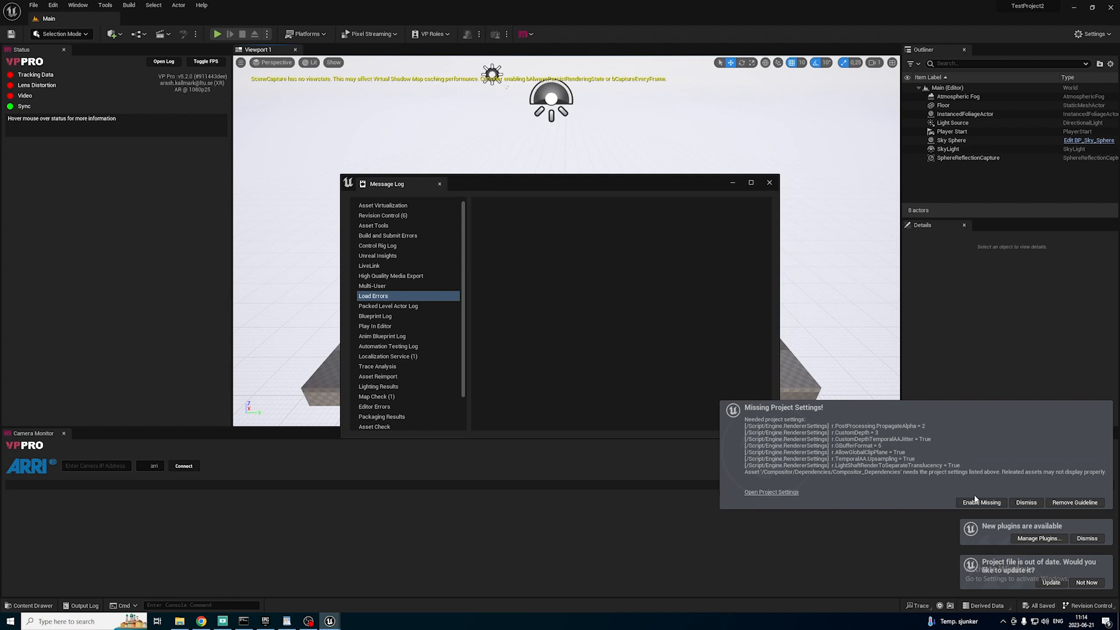
Enable the missing project settings needed by the Compositor plugin and update the out-of-date project file.
{"action": "left_click", "coordinate": [980, 502]}
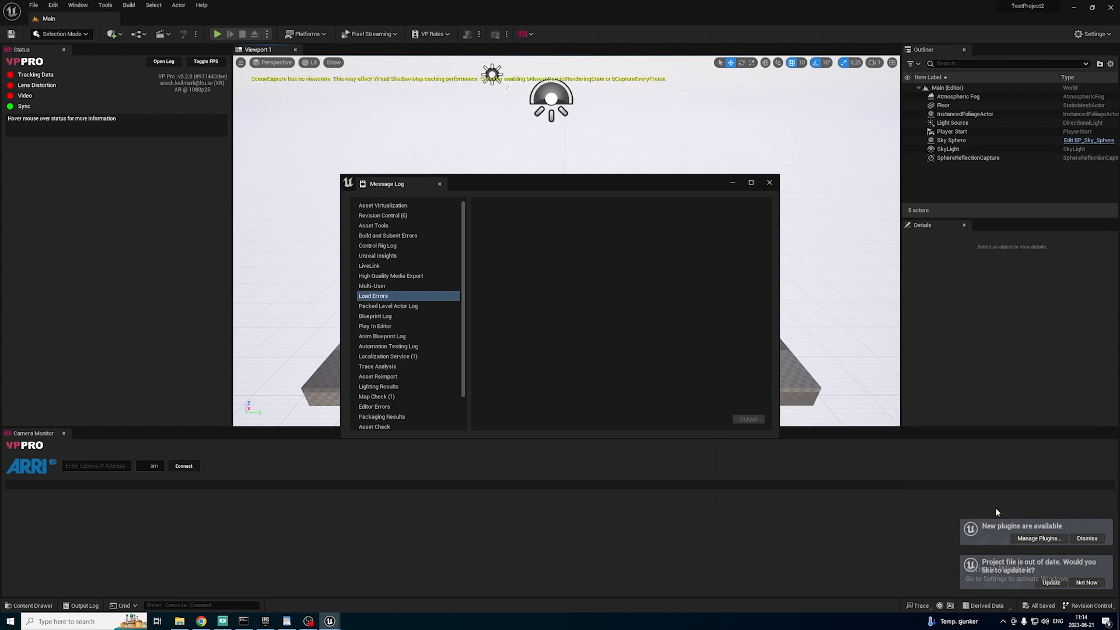
{"action": "left_click", "coordinate": [1055, 580]}
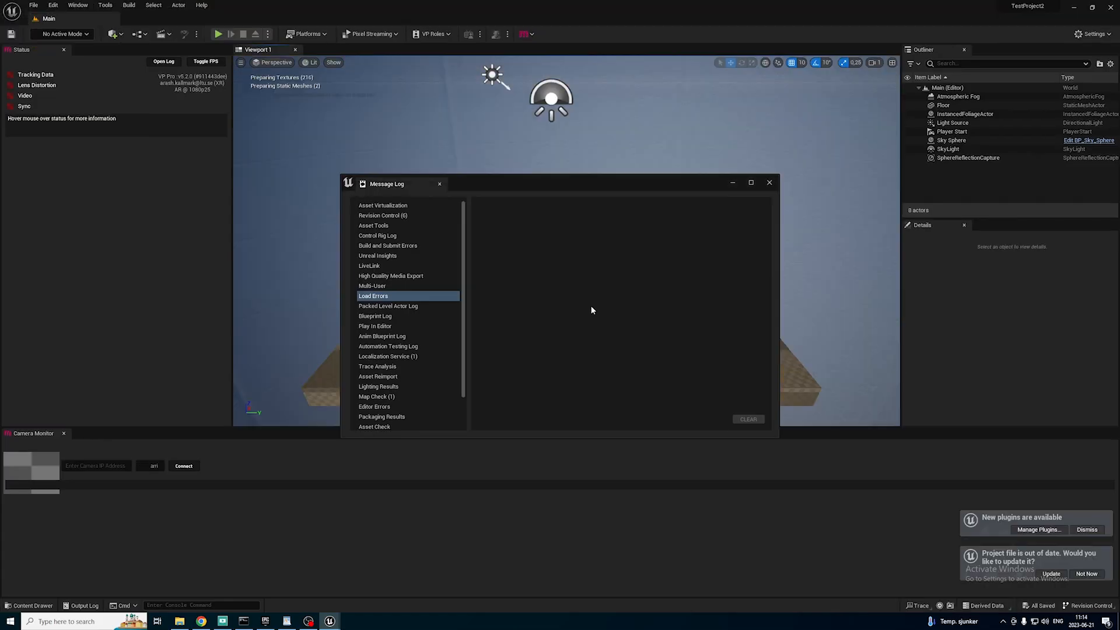
Close the Message Log and look up the Mo-Sys VP Pro plugin by searching the plugin list for "mo sys".
{"action": "left_click", "coordinate": [770, 183]}
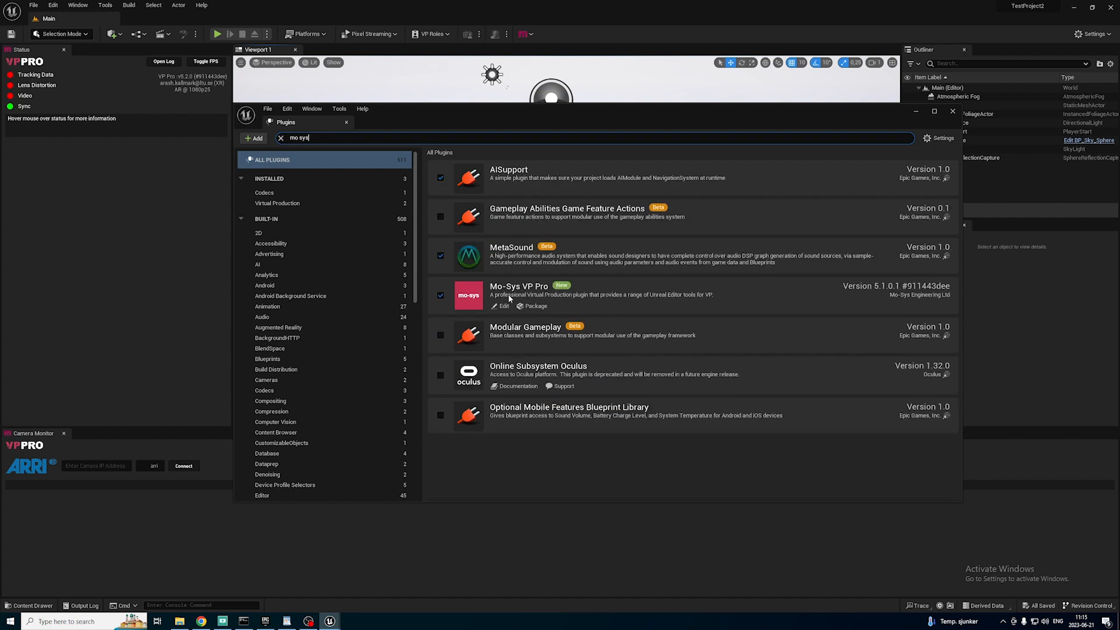
{"action": "left_click", "coordinate": [347, 122]}
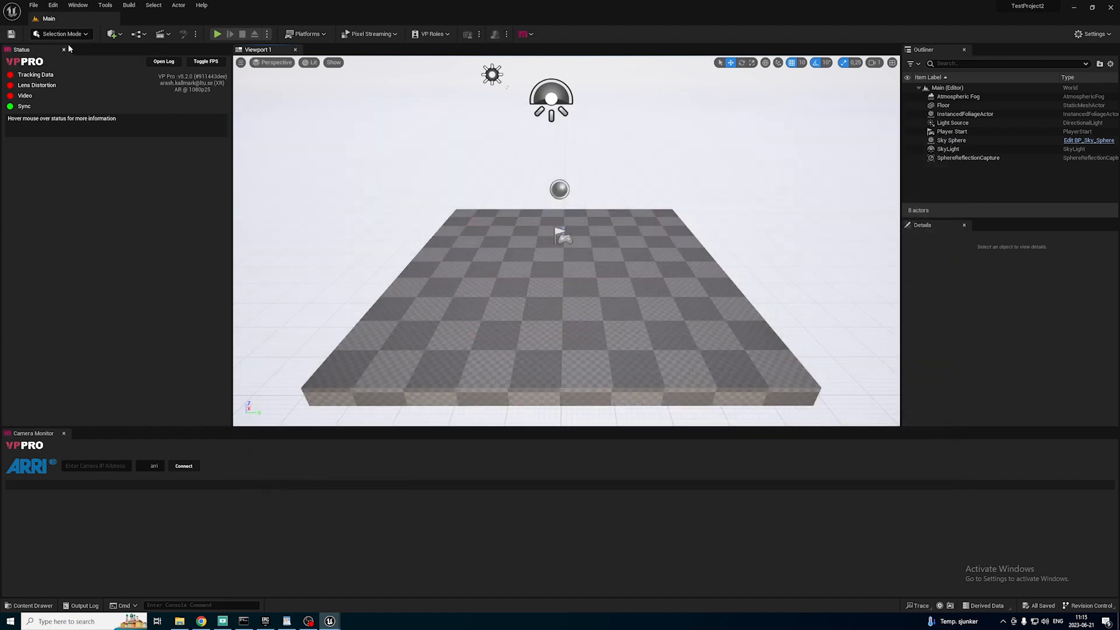
Open the Mo-Sys Video Controller panel and dock it below the Status panel.
{"action": "left_click", "coordinate": [78, 5]}
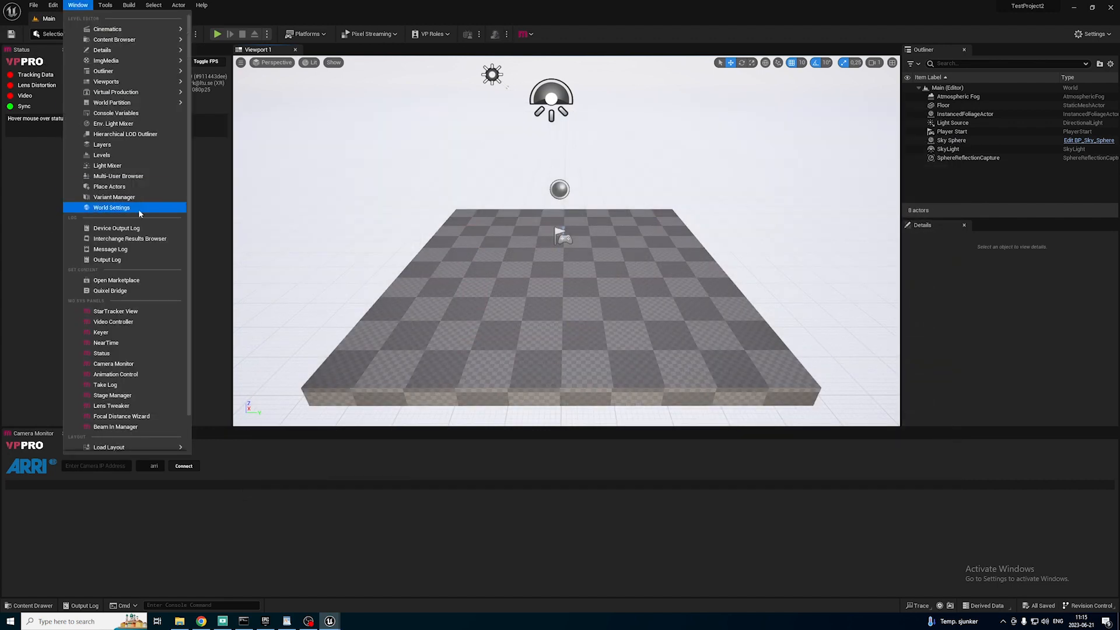
{"action": "left_click", "coordinate": [135, 322]}
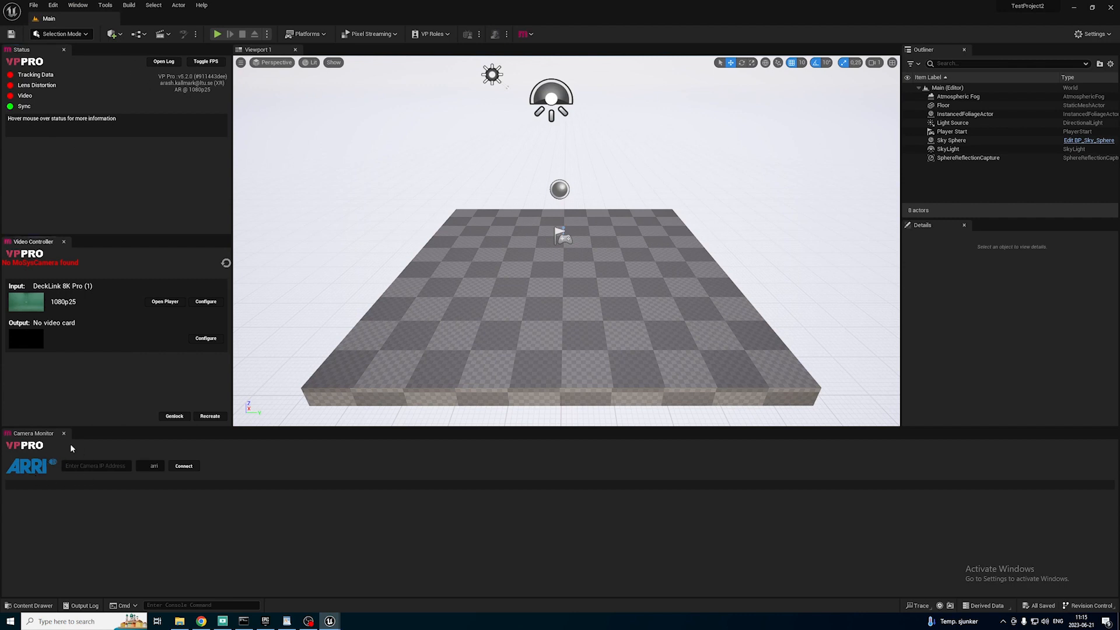
Open the Mo-Sys Take Log and Lens Tweaker panels and dock them beside the Camera Monitor.
{"action": "left_click", "coordinate": [78, 5]}
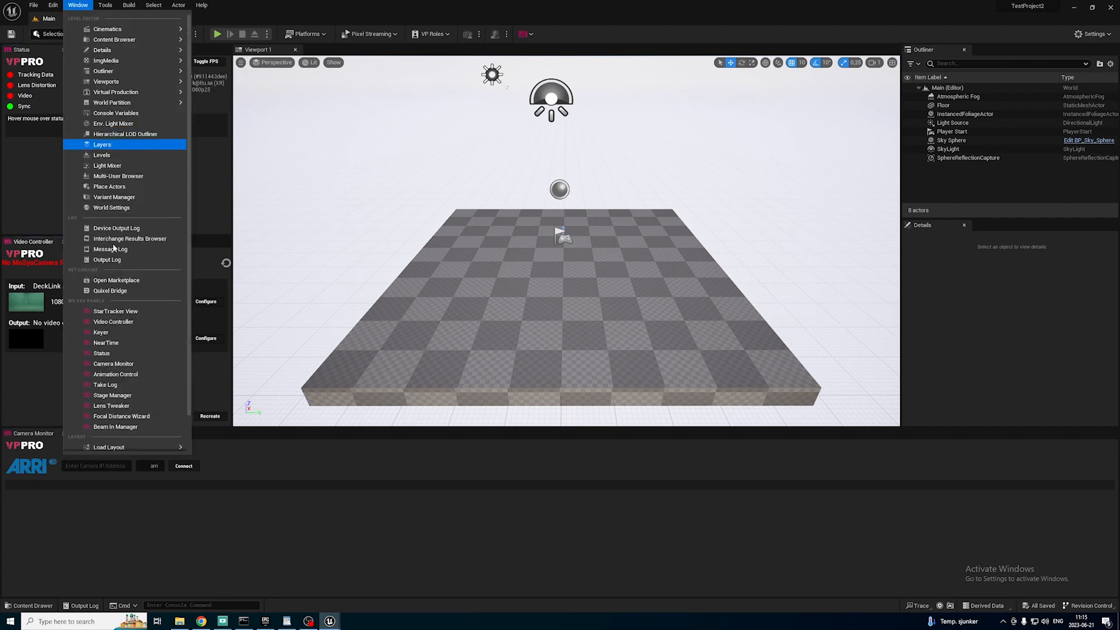
{"action": "left_click", "coordinate": [147, 386]}
{"action": "left_click_drag", "start_coordinate": [391, 185], "coordinate": [116, 437]}
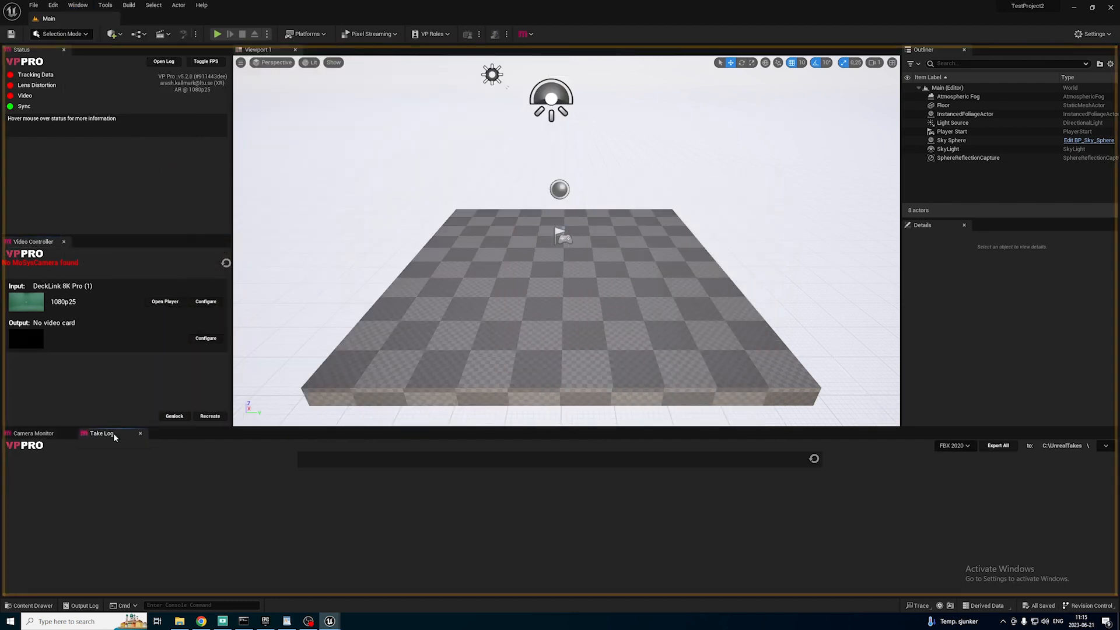
{"action": "left_click", "coordinate": [78, 6]}
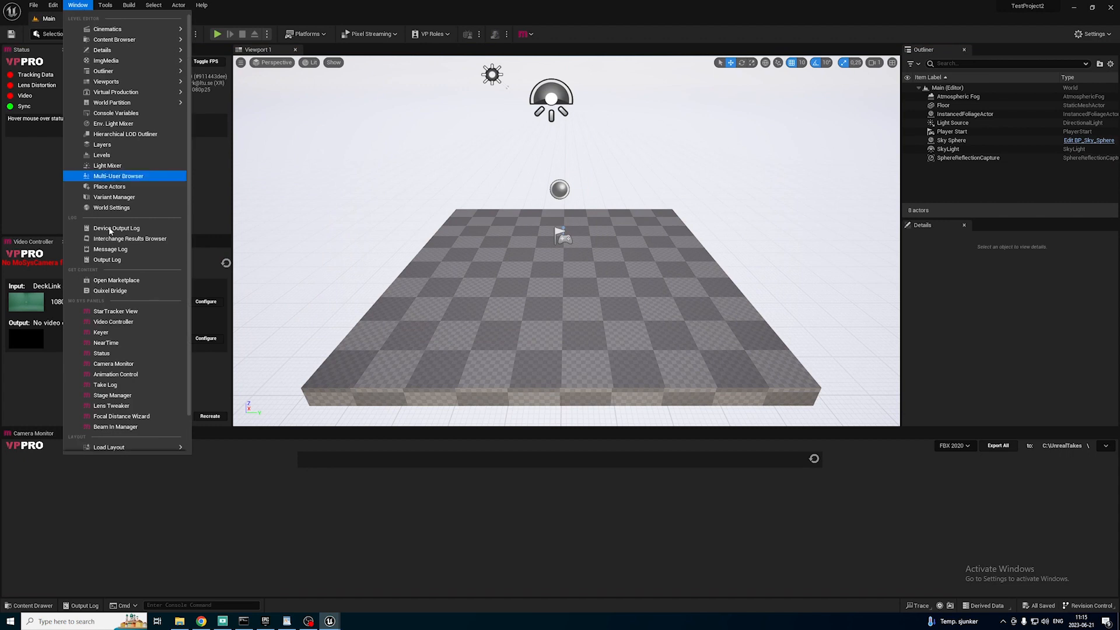
{"action": "left_click", "coordinate": [117, 406]}
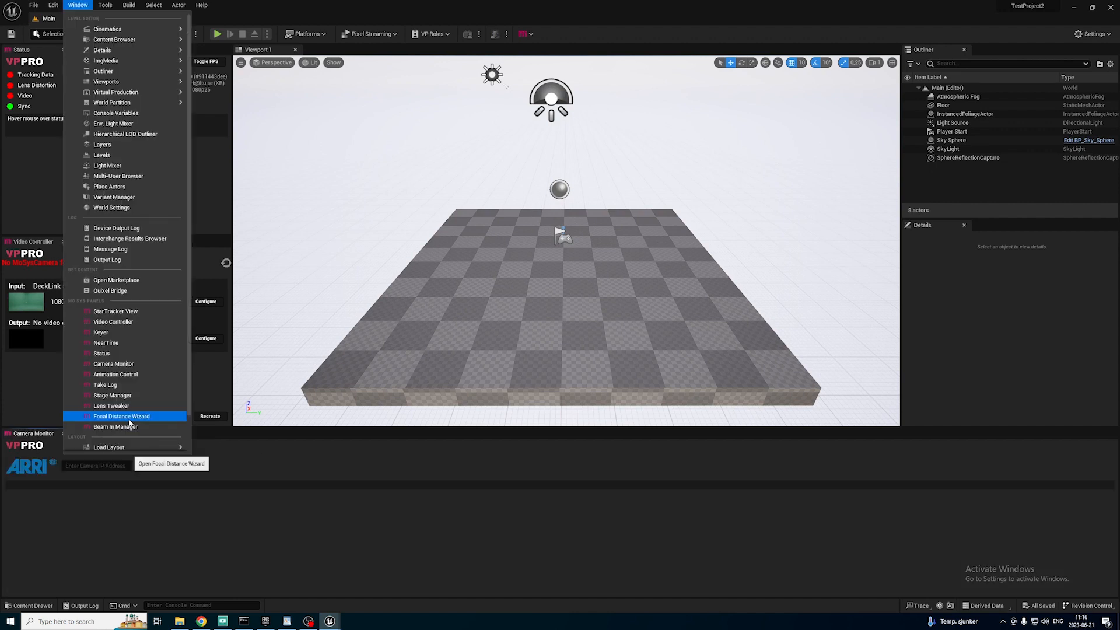
Open the Focal Distance Wizard panel and dock it beside the Lens Tweaker.
{"action": "left_click", "coordinate": [129, 419]}
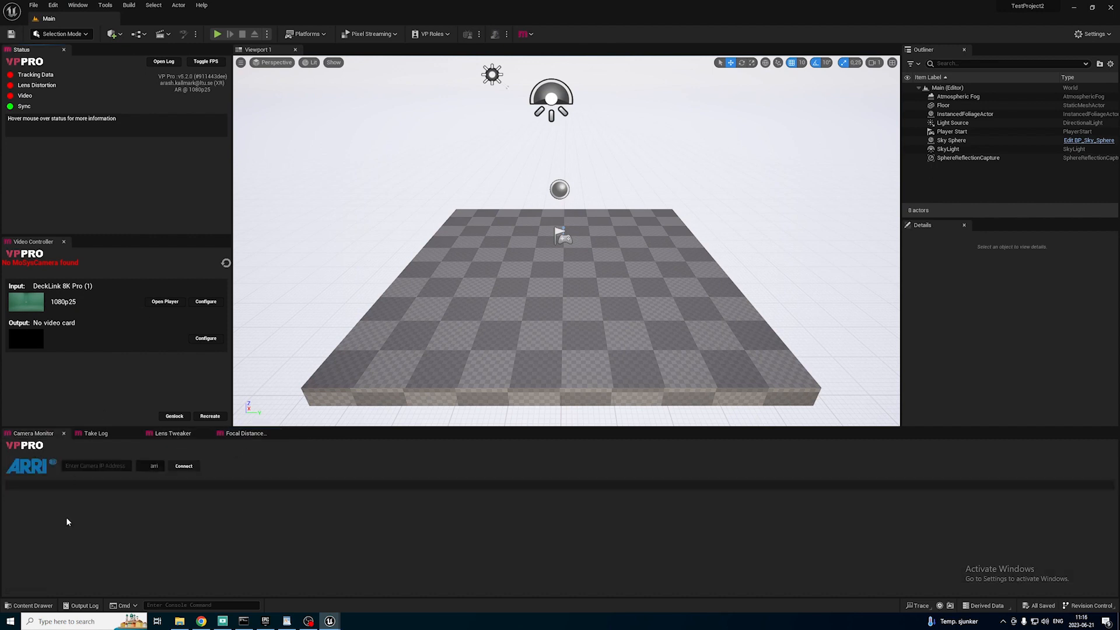
Open the L_MoSysVFX_Example level from the Maps folder in the Mo-Sys VP Pro plugin's StarterContent.
{"action": "left_click", "coordinate": [29, 606]}
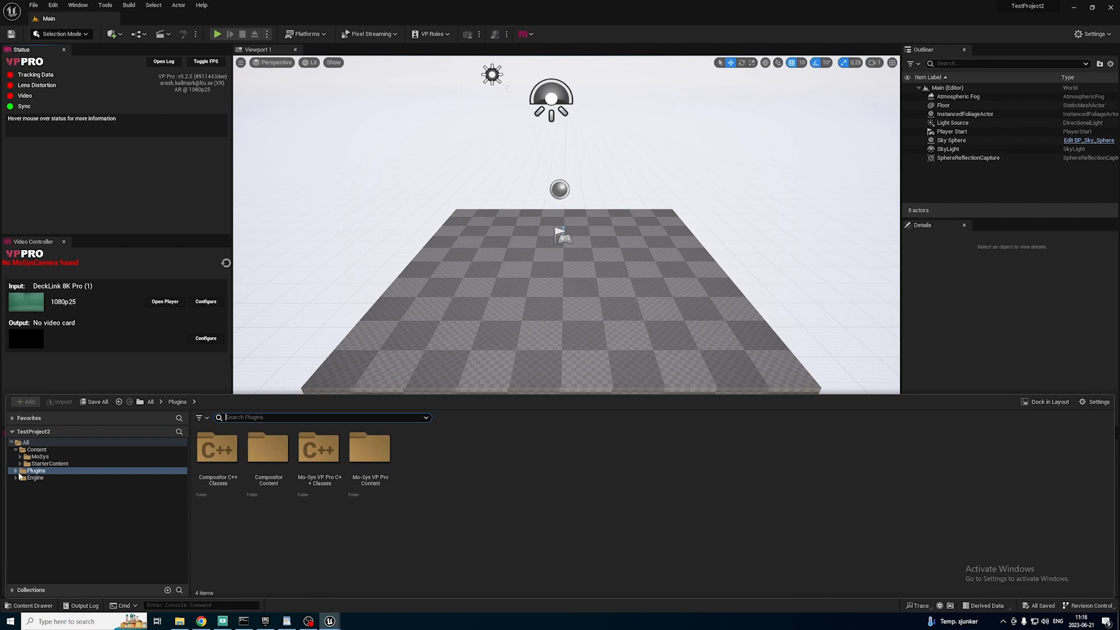
{"action": "left_click", "coordinate": [16, 470]}
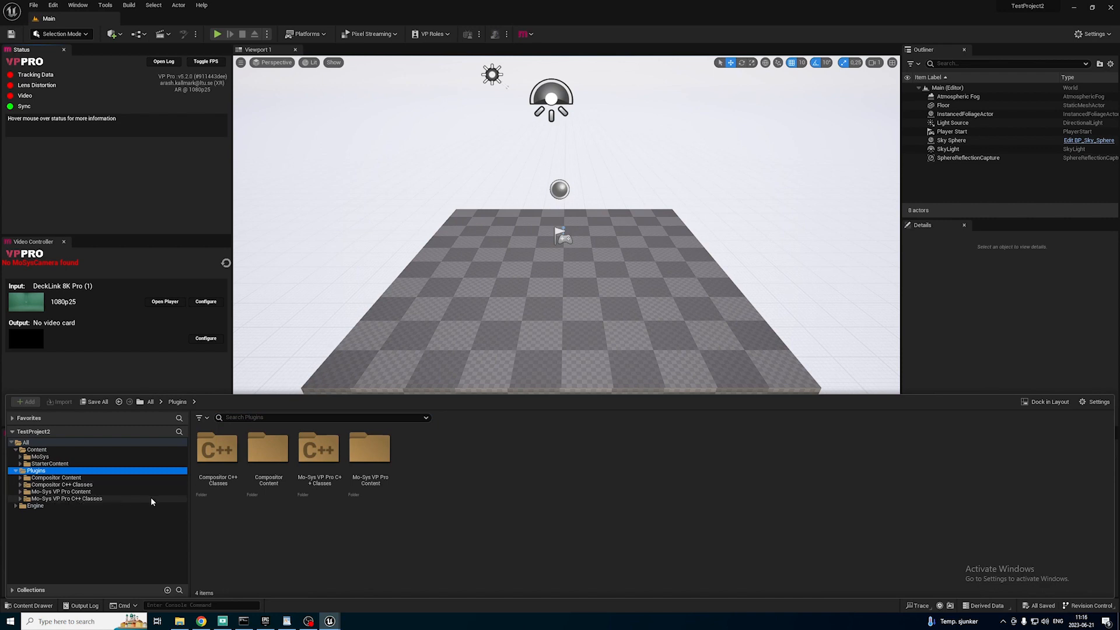
{"action": "left_click", "coordinate": [1099, 403]}
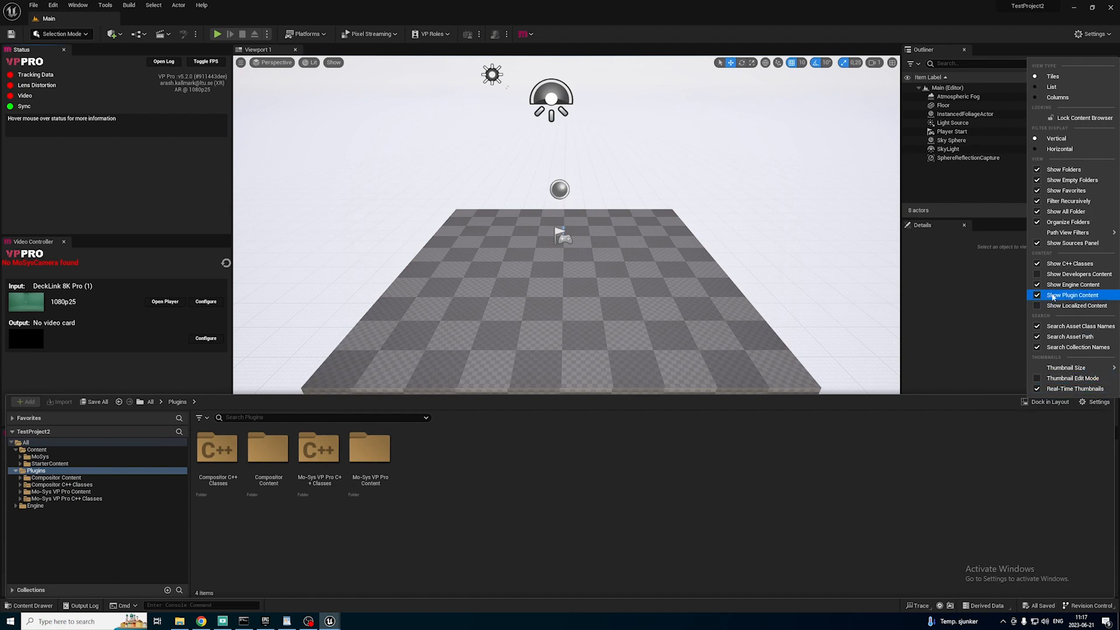
{"action": "left_click", "coordinate": [64, 491]}
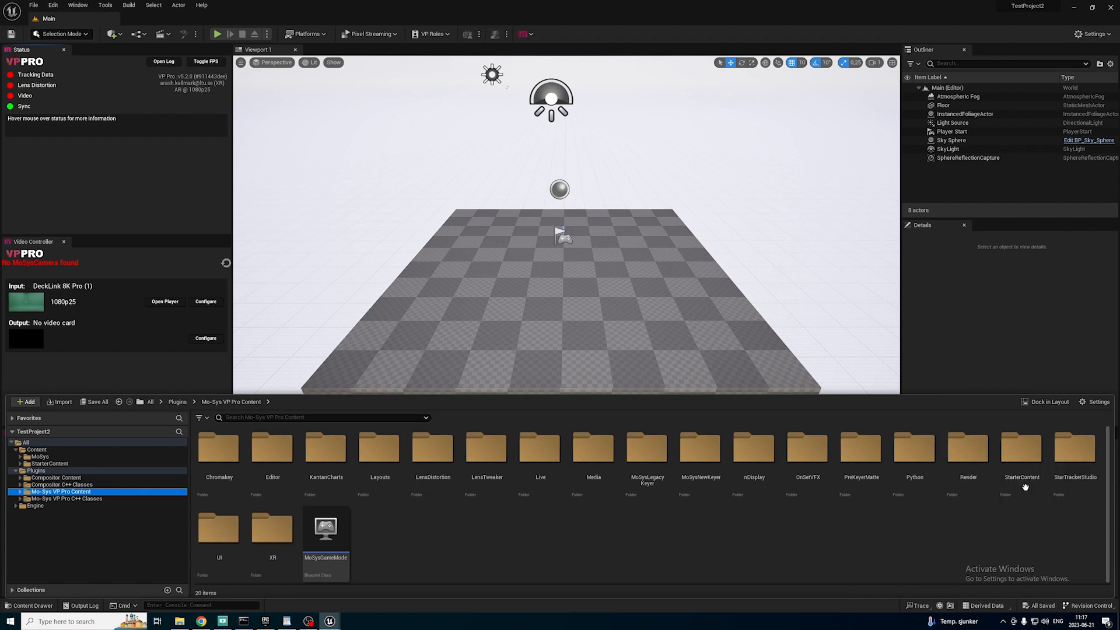
{"action": "double_click", "coordinate": [1016, 467]}
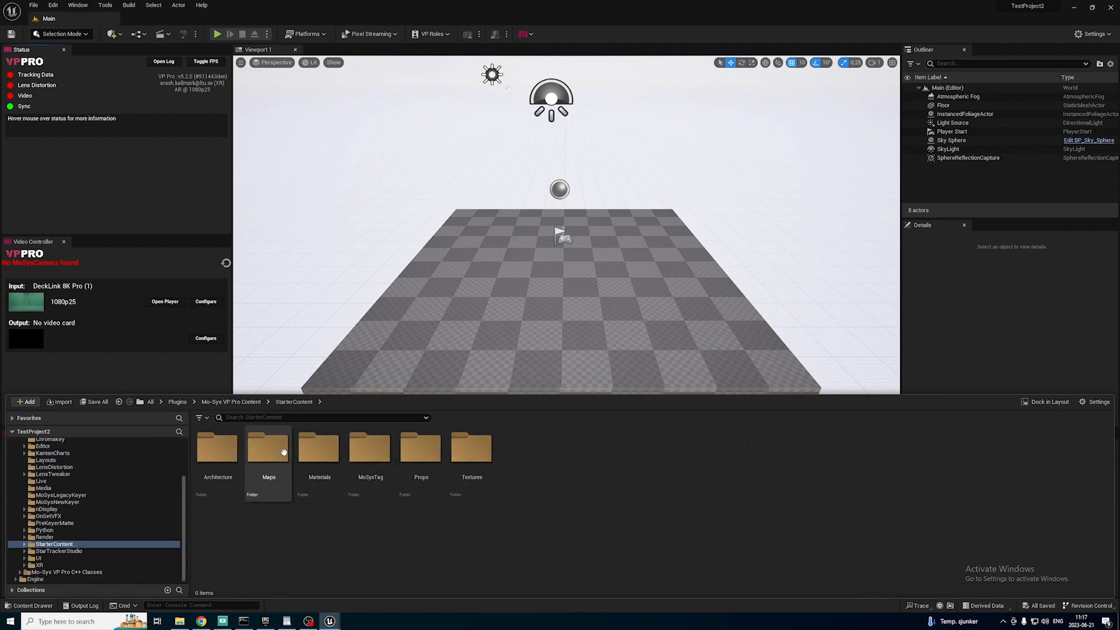
{"action": "double_click", "coordinate": [268, 458]}
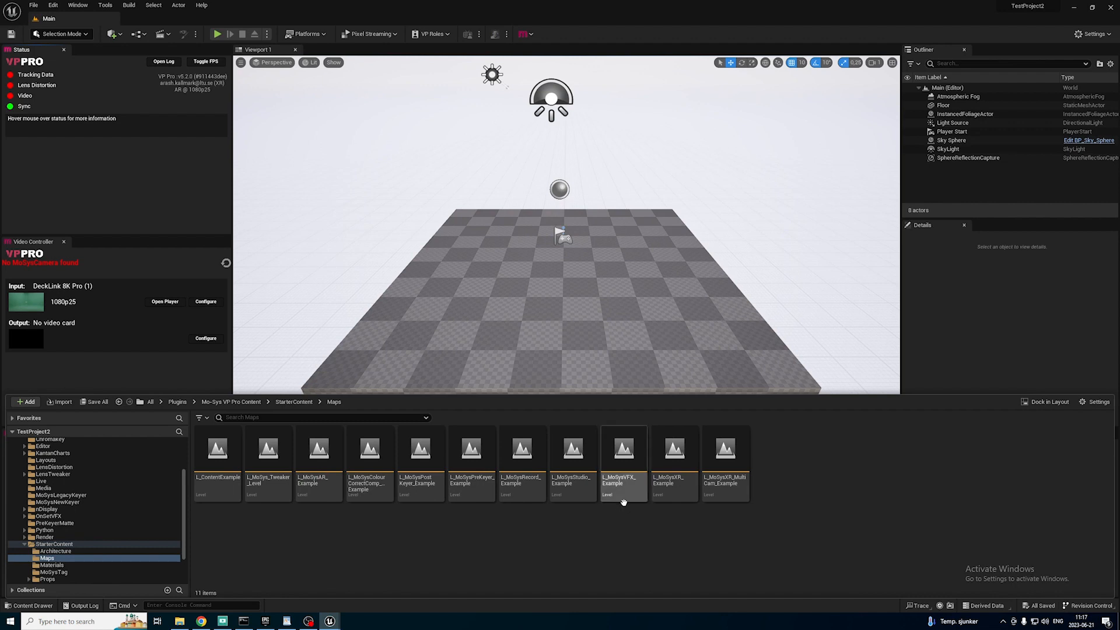
{"action": "double_click", "coordinate": [624, 458]}
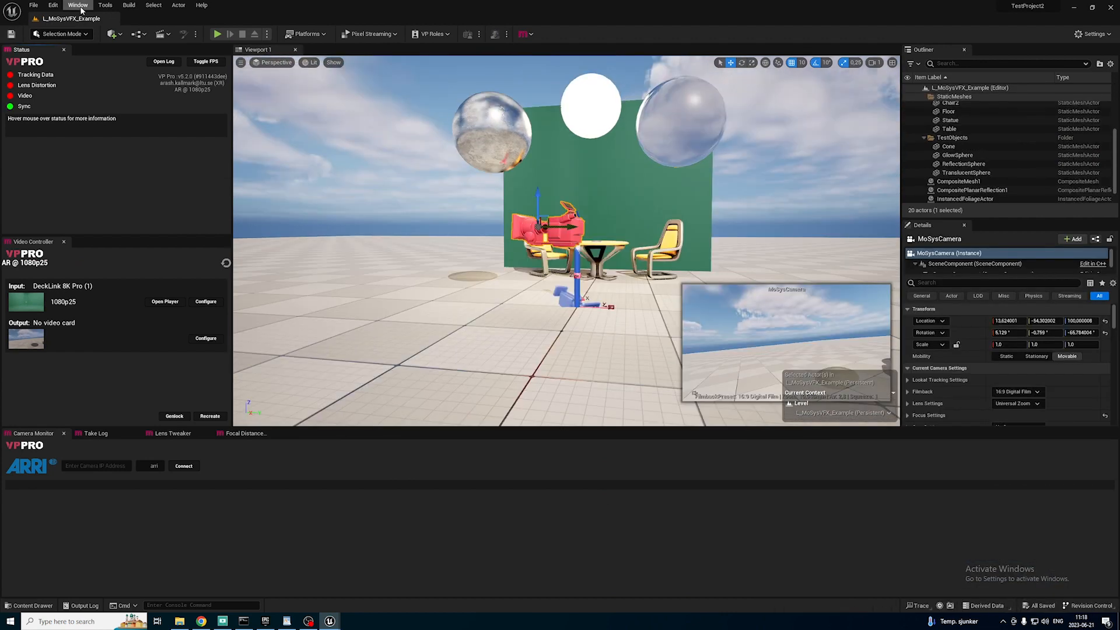
Open the StarTracker View and Live Link panels and dock them beside the Camera Monitor.
{"action": "left_click", "coordinate": [78, 5]}
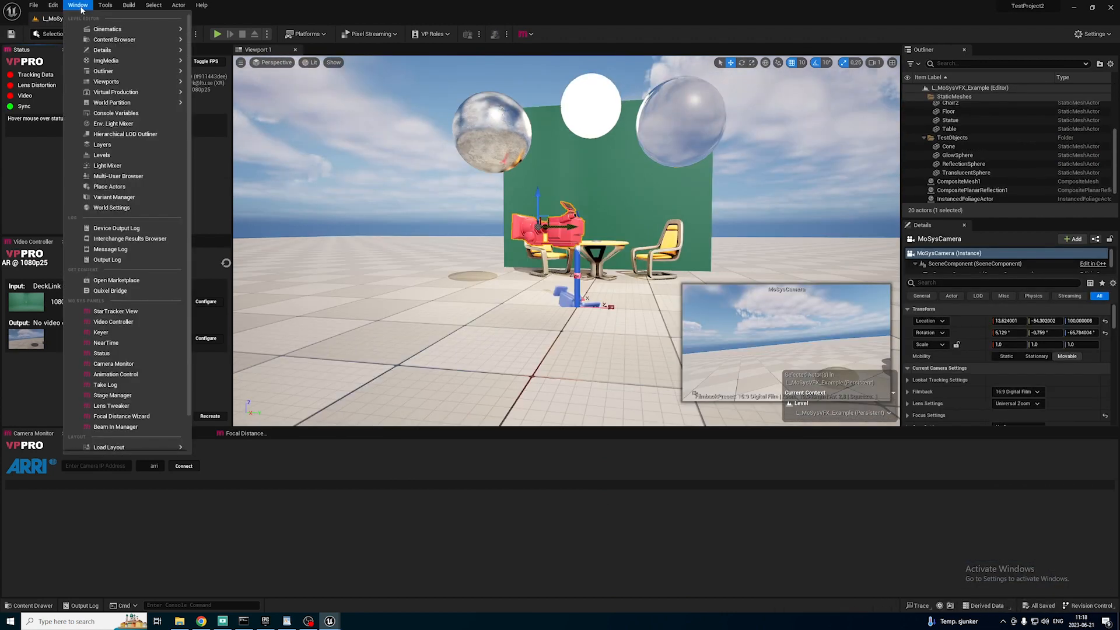
{"action": "left_click", "coordinate": [135, 315]}
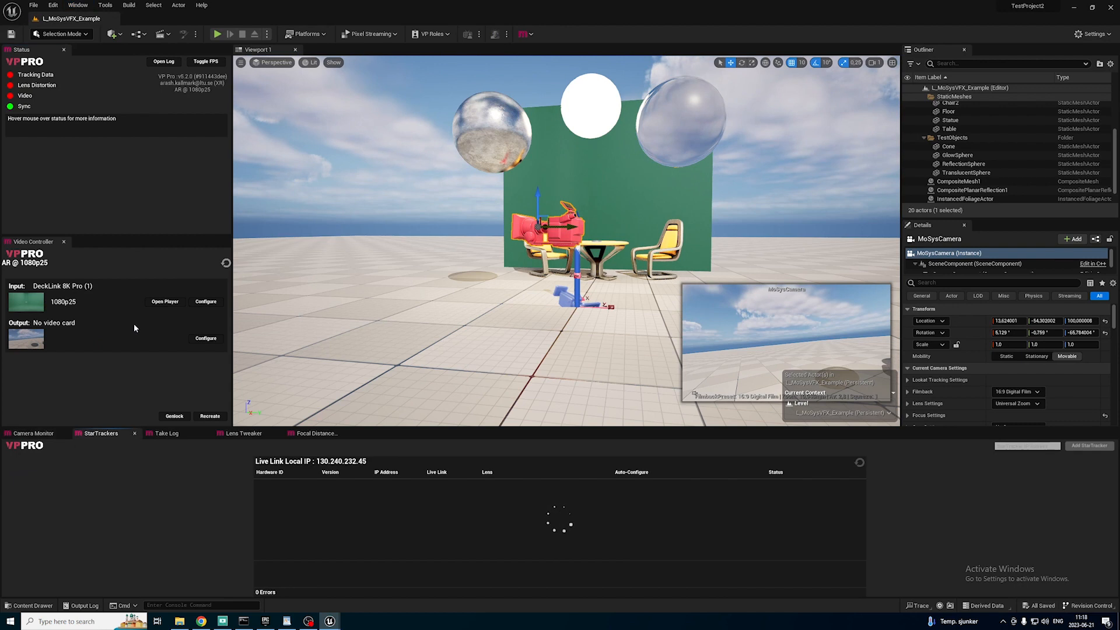
{"action": "left_click", "coordinate": [77, 6]}
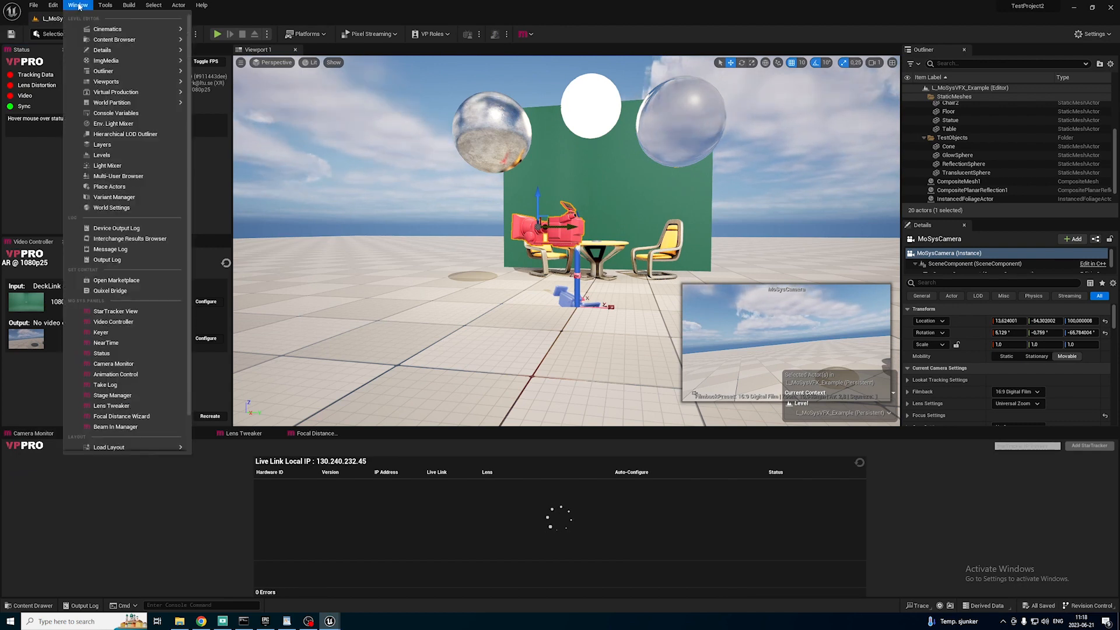
{"action": "type", "text": "live lin"}
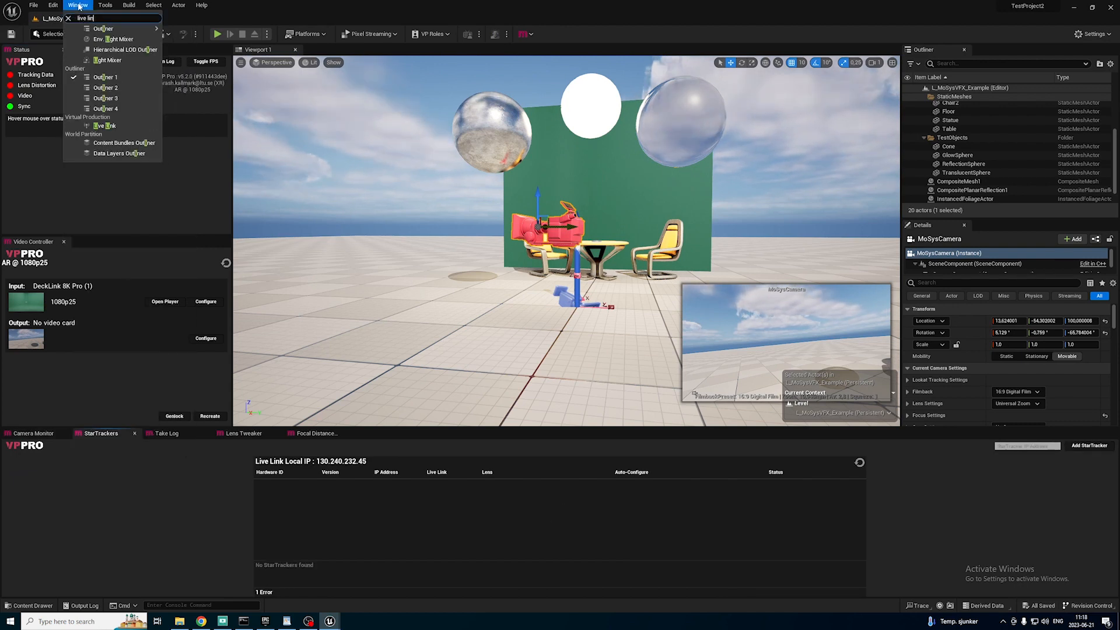
{"action": "type", "text": "k"}
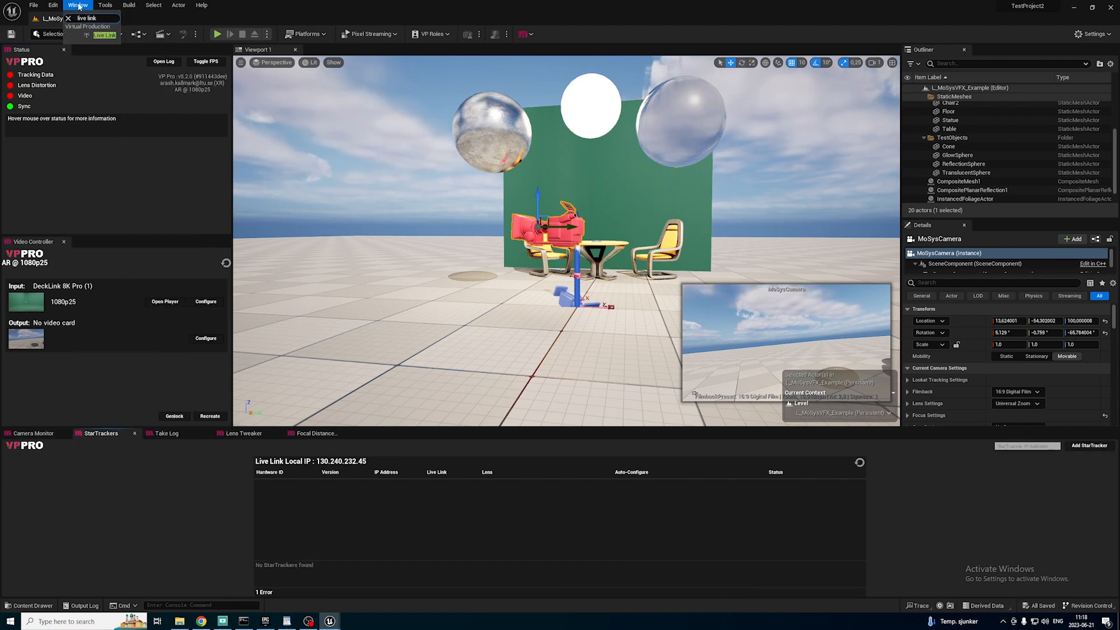
{"action": "left_click", "coordinate": [104, 36]}
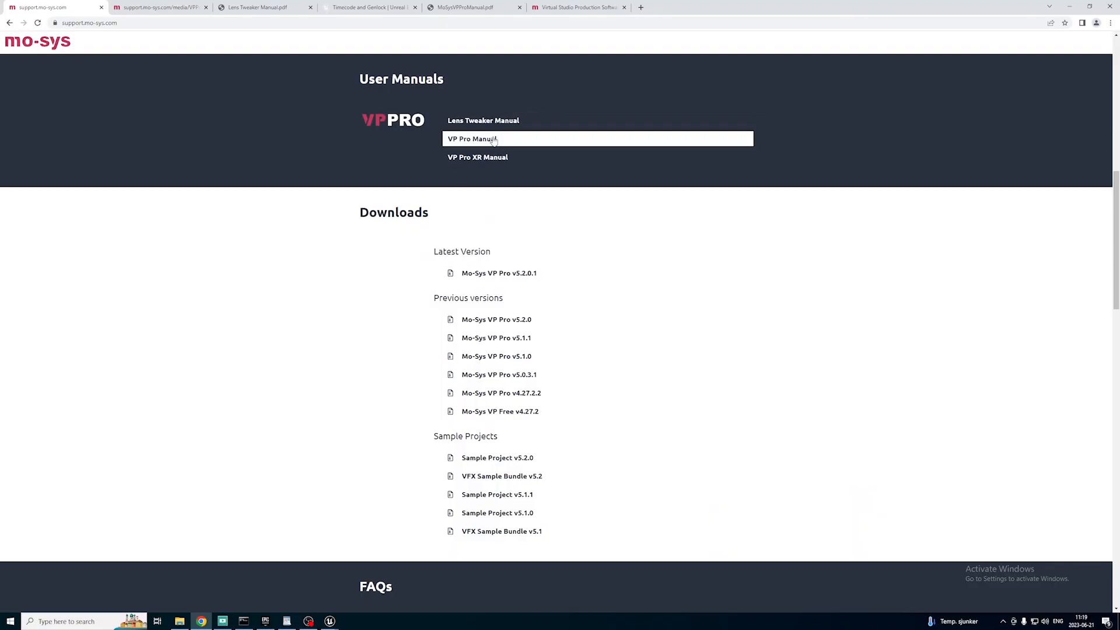
Switch to the browser, open the VP Pro Manual on the Mo-Sys support site and examine its hardware and software prerequisites.
{"action": "left_click", "coordinate": [494, 140]}
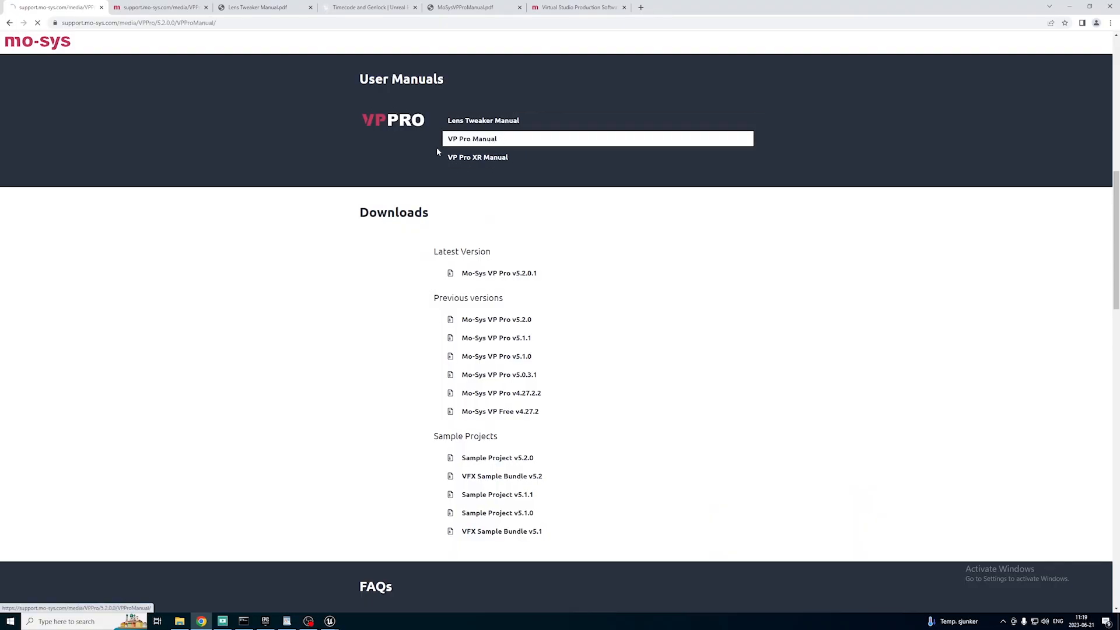
{"action": "left_click_drag", "start_coordinate": [460, 340], "coordinate": [540, 344]}
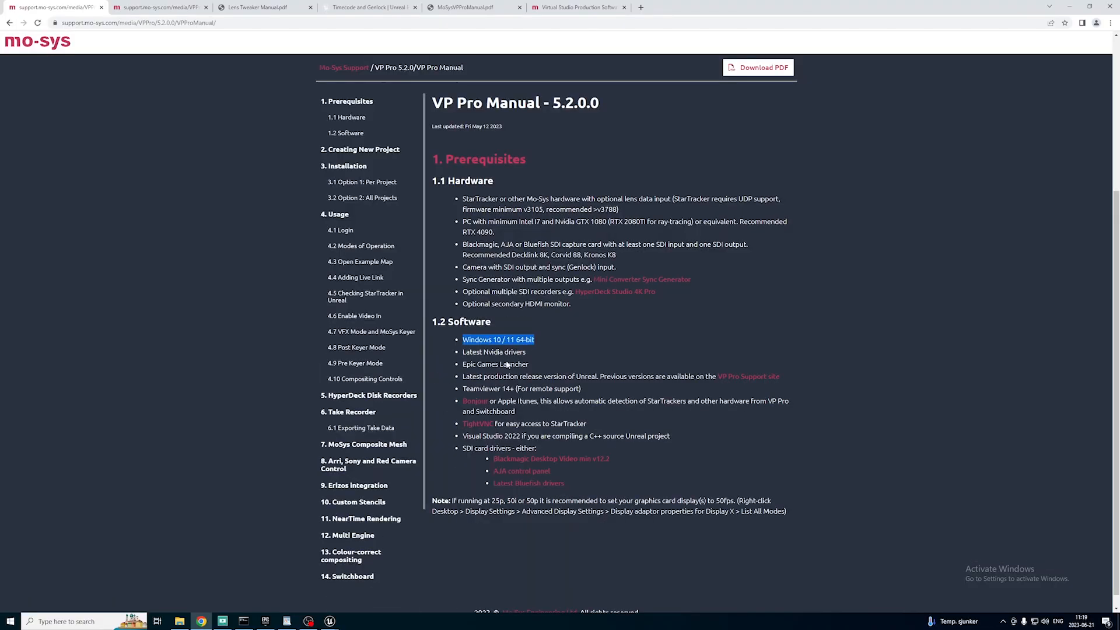
{"action": "left_click_drag", "start_coordinate": [462, 352], "coordinate": [541, 359]}
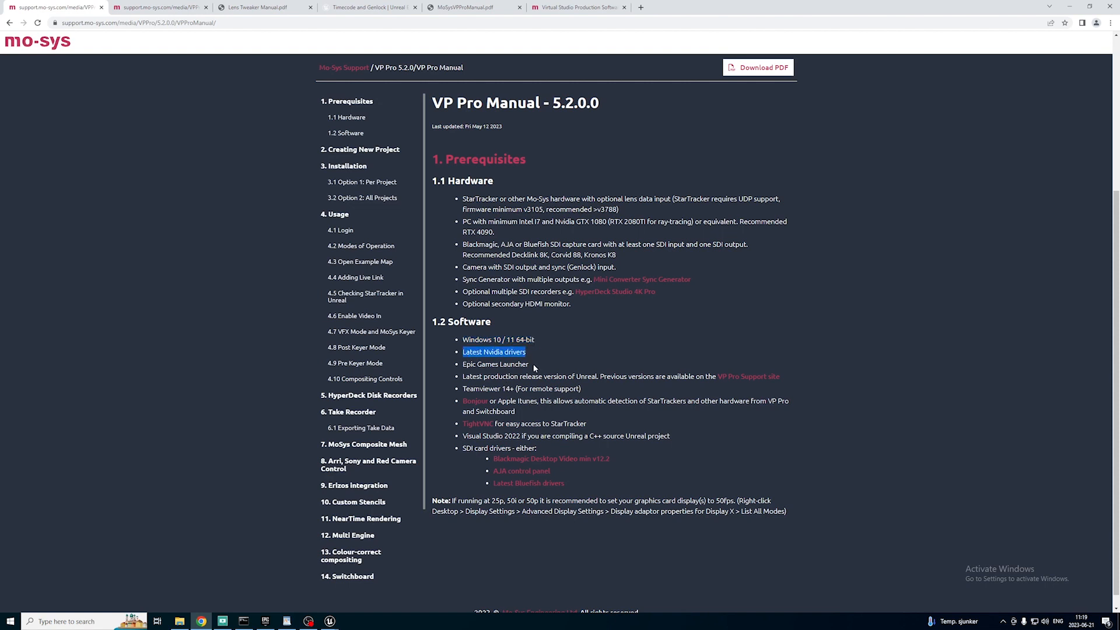
{"action": "left_click", "coordinate": [476, 366]}
{"action": "scroll", "coordinate": [492, 435], "scroll_direction": "up", "scroll_amount": 2}
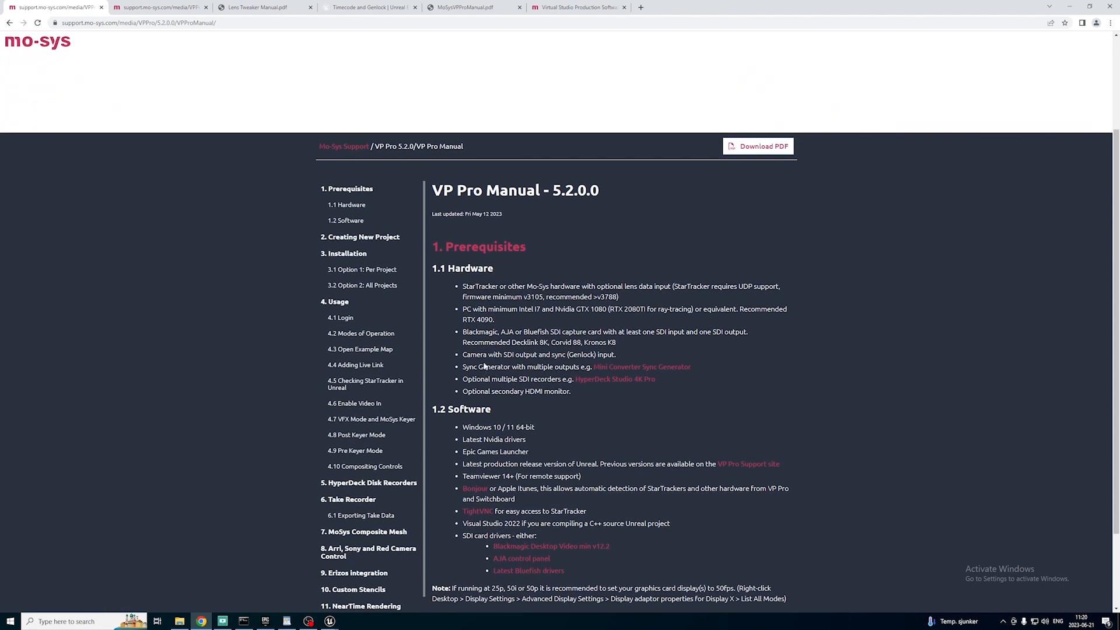
{"action": "scroll", "coordinate": [420, 304], "scroll_direction": "up", "scroll_amount": 1}
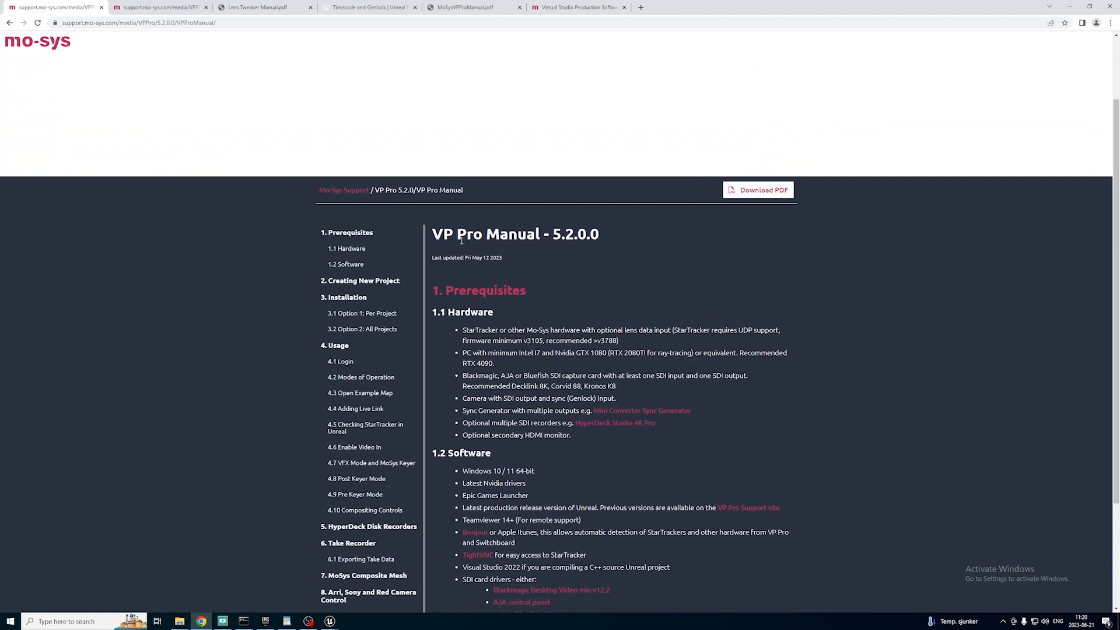
{"action": "scroll", "coordinate": [462, 240], "scroll_direction": "up", "scroll_amount": 2}
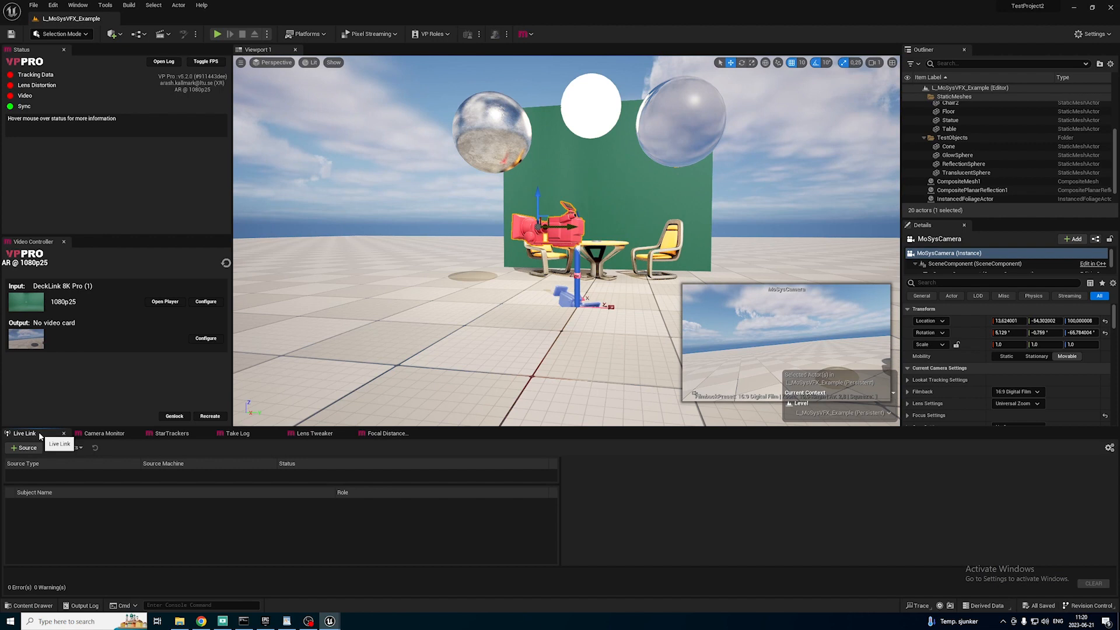
Back in Unreal Engine, add a Mo-Sys Hardware Source in UDP Mode to Live Link.
{"action": "left_click", "coordinate": [30, 449]}
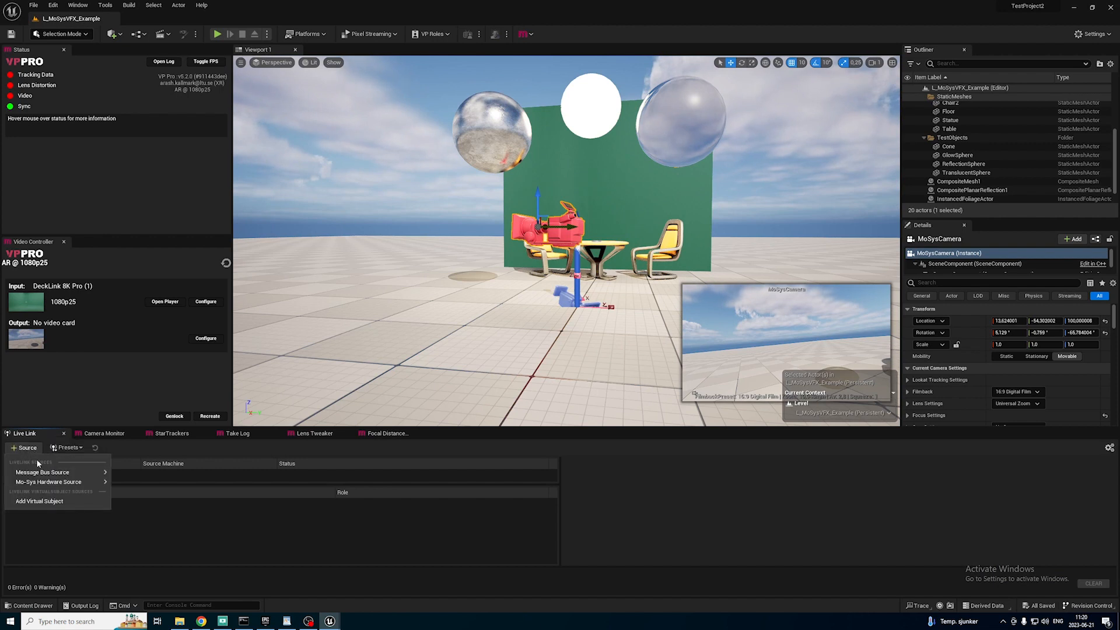
{"action": "mouse_move", "coordinate": [28, 483]}
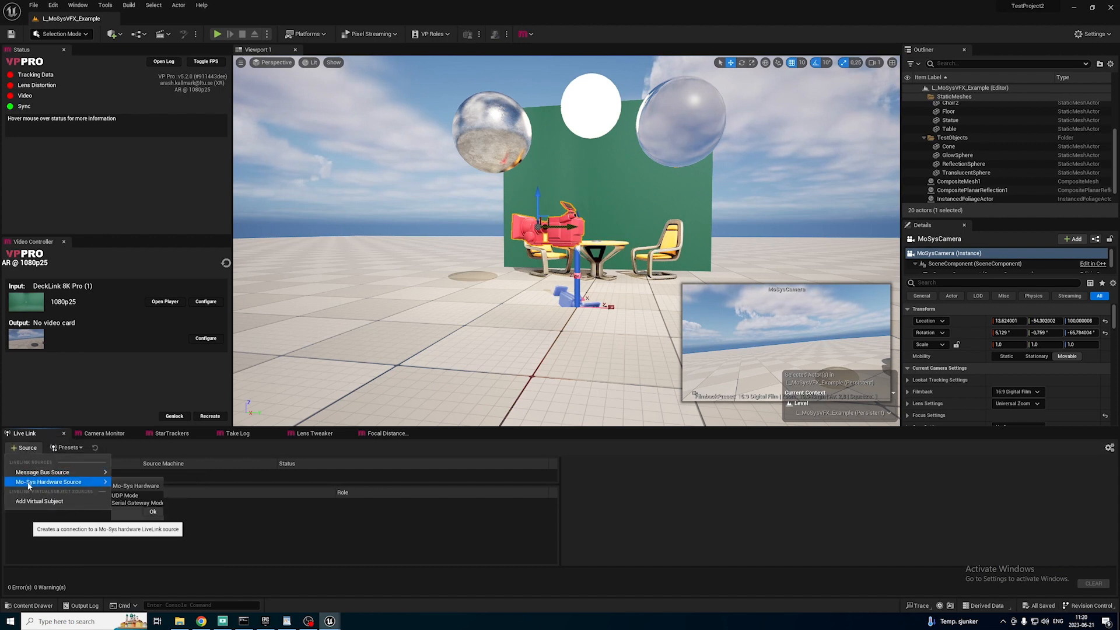
{"action": "left_click", "coordinate": [123, 498]}
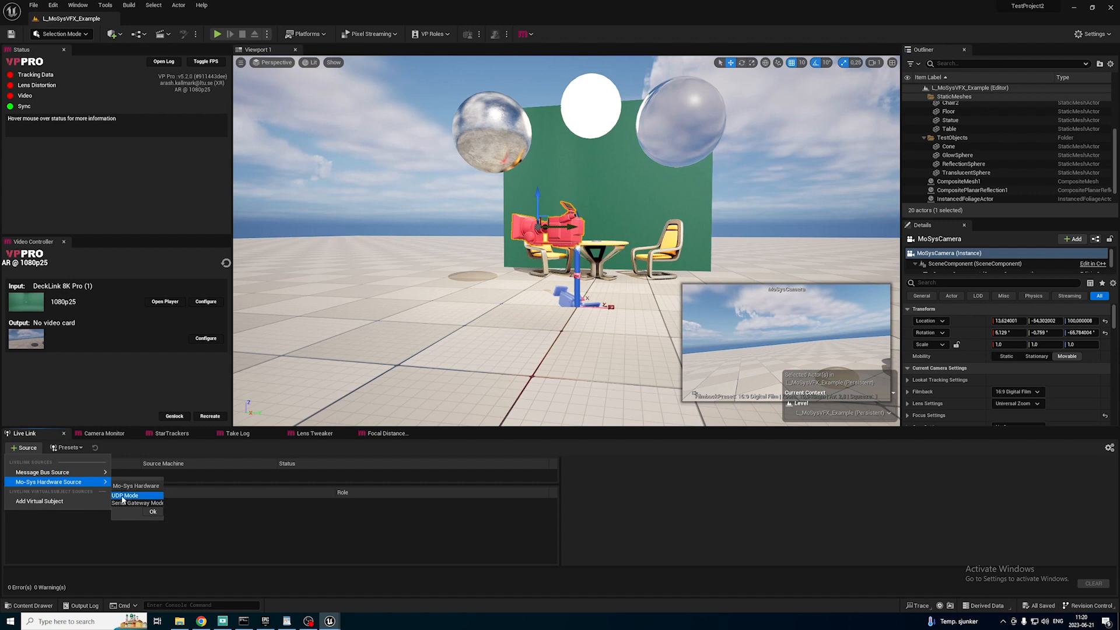
{"action": "left_click", "coordinate": [152, 512]}
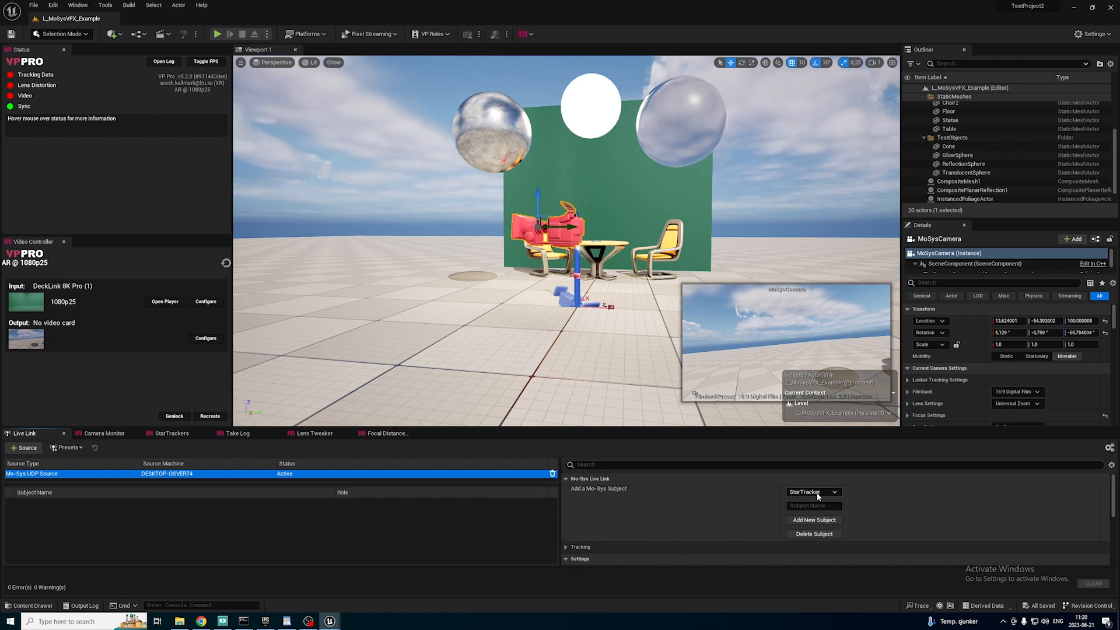
Add a new StarTracker subject named ACam to the Mo-Sys UDP source.
{"action": "left_click", "coordinate": [822, 506]}
{"action": "type", "text": "ACam"}
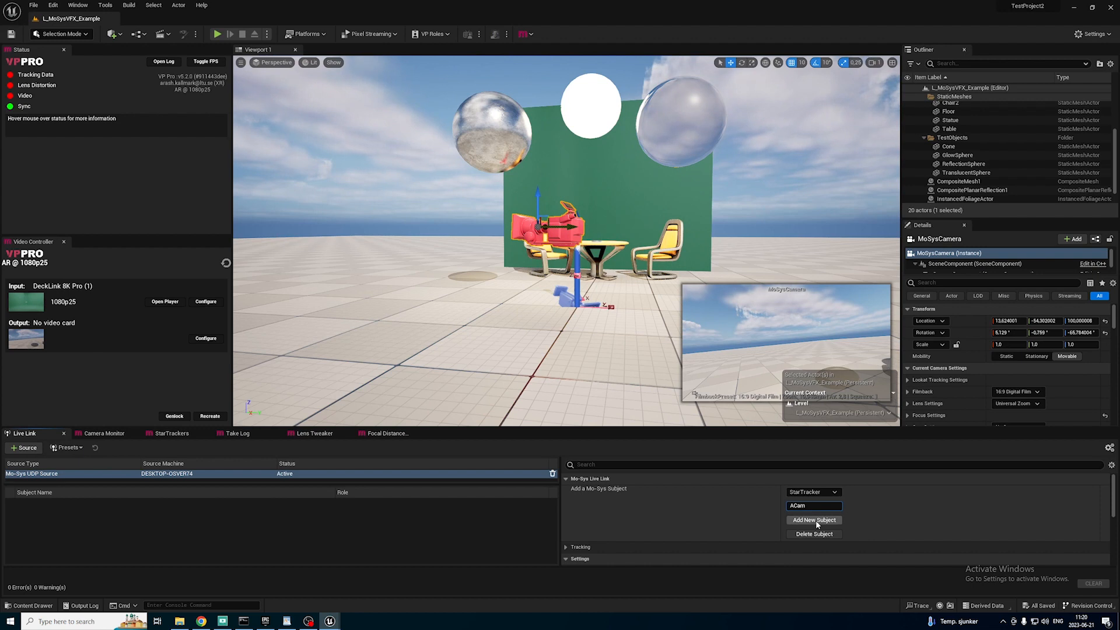
{"action": "left_click", "coordinate": [819, 520]}
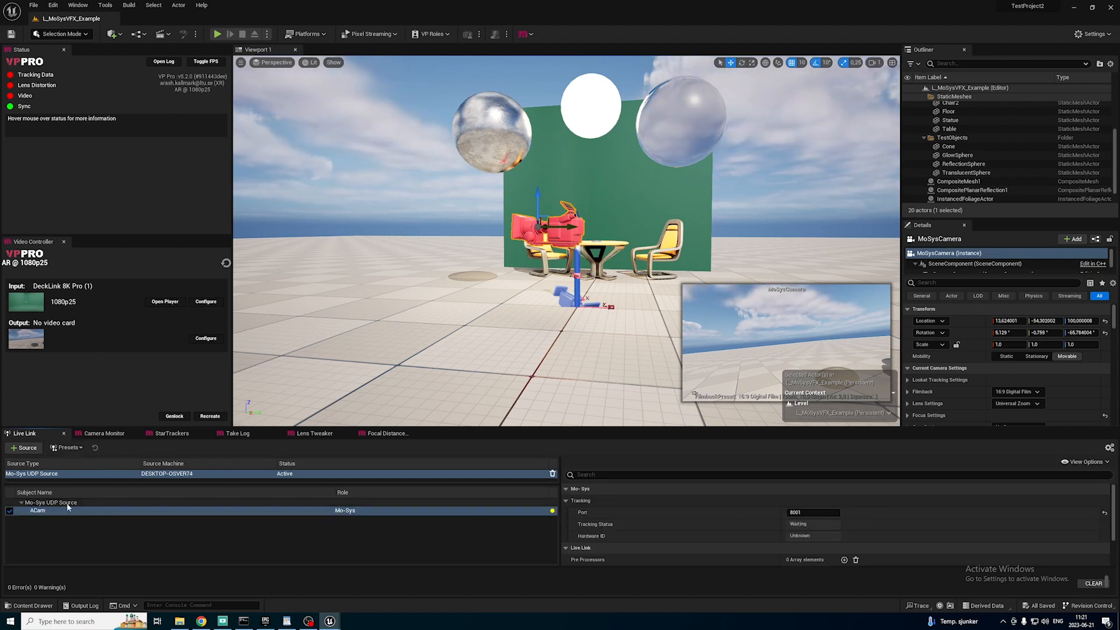
Save the Live Link setup as a preset named ACam in the Content folder and load that preset.
{"action": "left_click", "coordinate": [74, 449]}
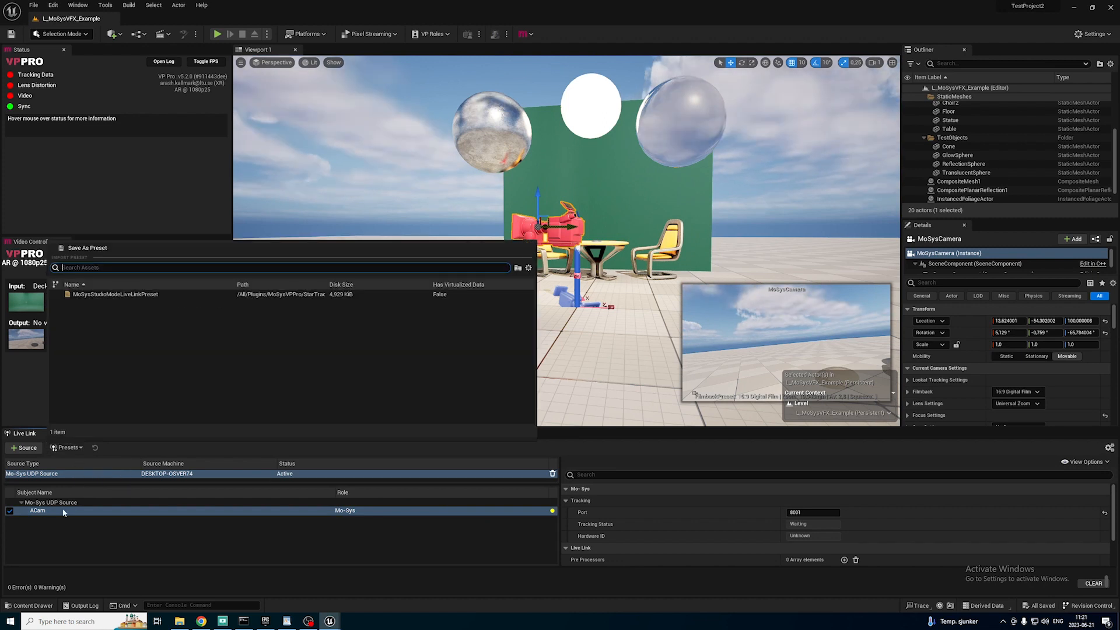
{"action": "left_click", "coordinate": [87, 249]}
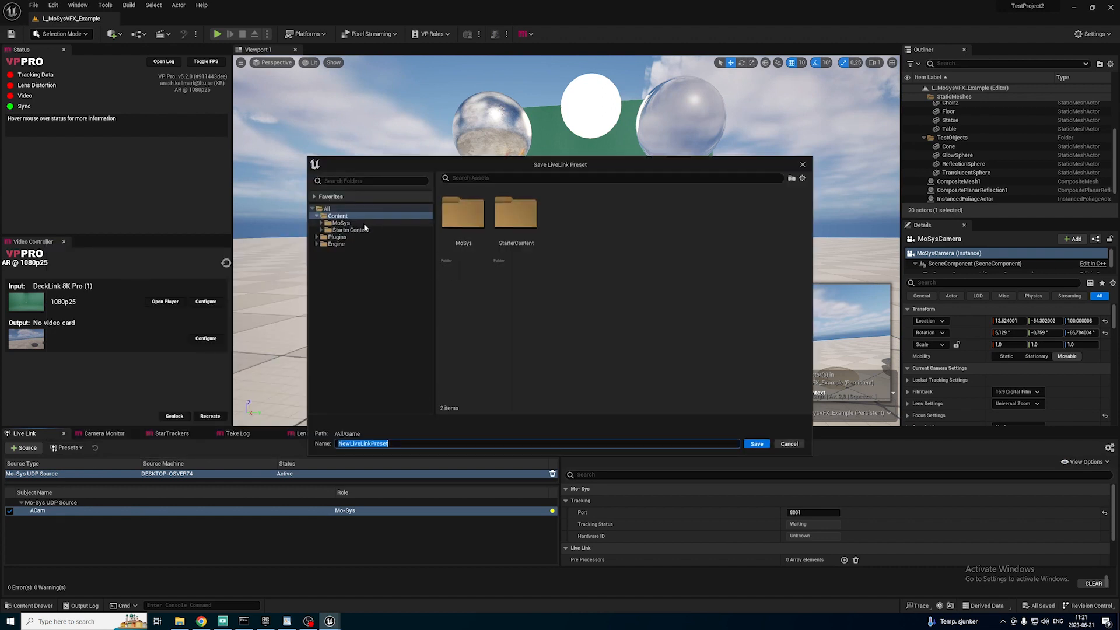
{"action": "type", "text": "ACam"}
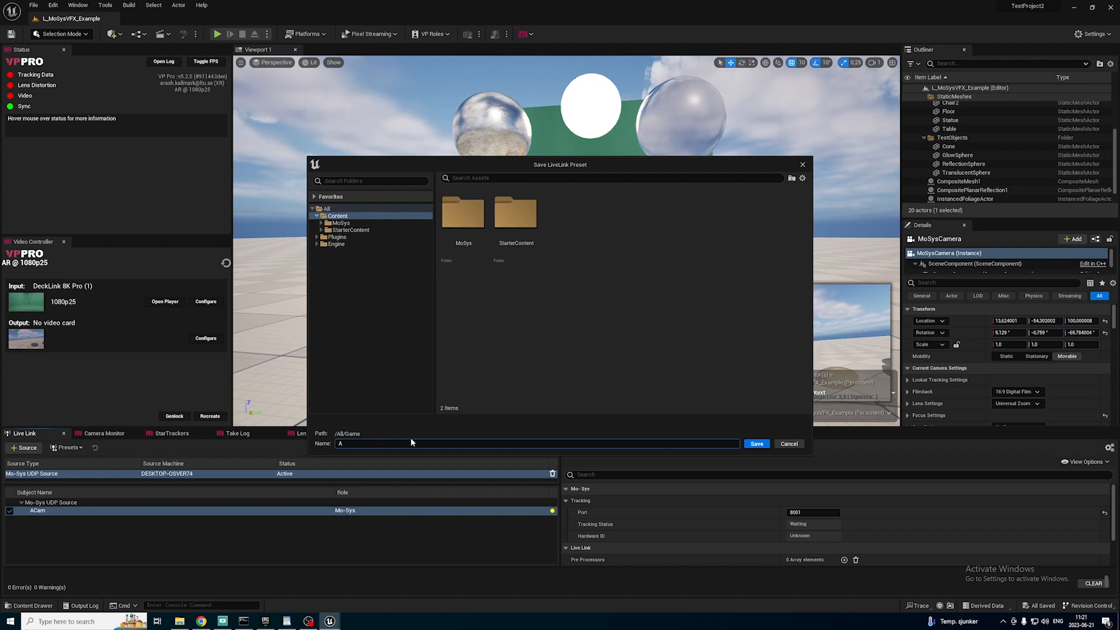
{"action": "left_click", "coordinate": [756, 444]}
{"action": "left_click", "coordinate": [67, 448]}
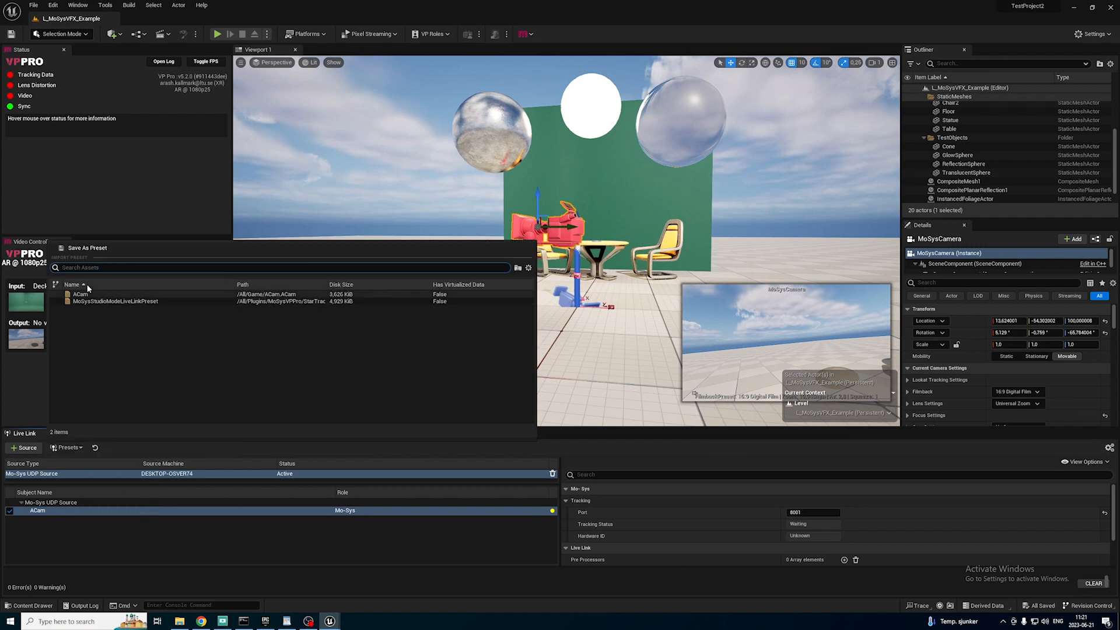
{"action": "left_click", "coordinate": [91, 301]}
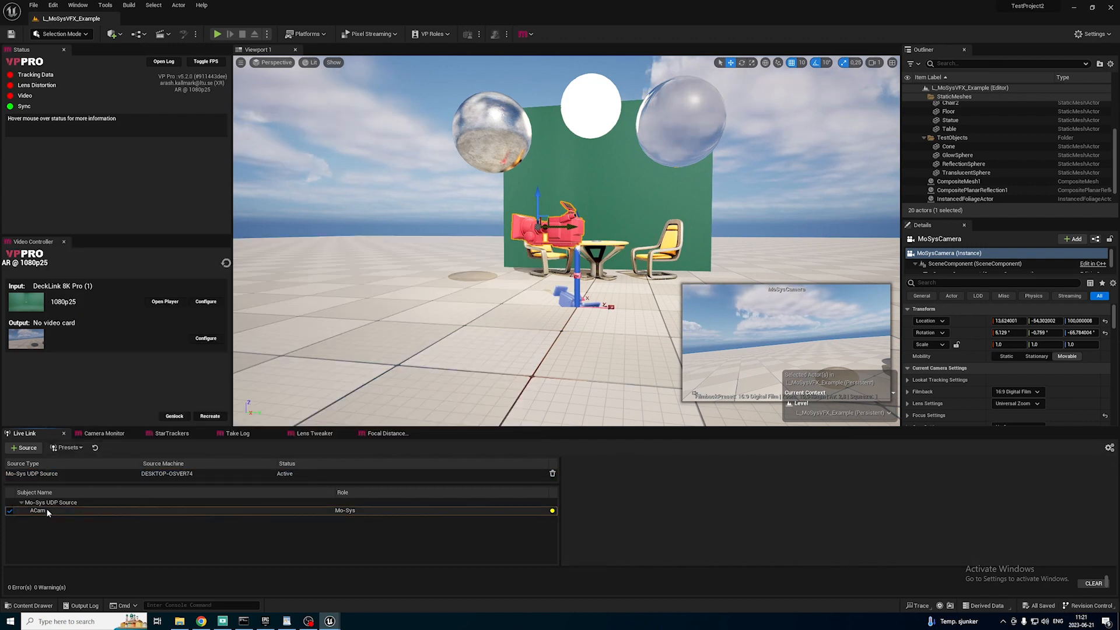
Assign the ACam Live Link subject to the listed StarTracker, keeping the XEEN 24mm Samyang 12343 Mo-Sys Demo lens file.
{"action": "left_click", "coordinate": [172, 435]}
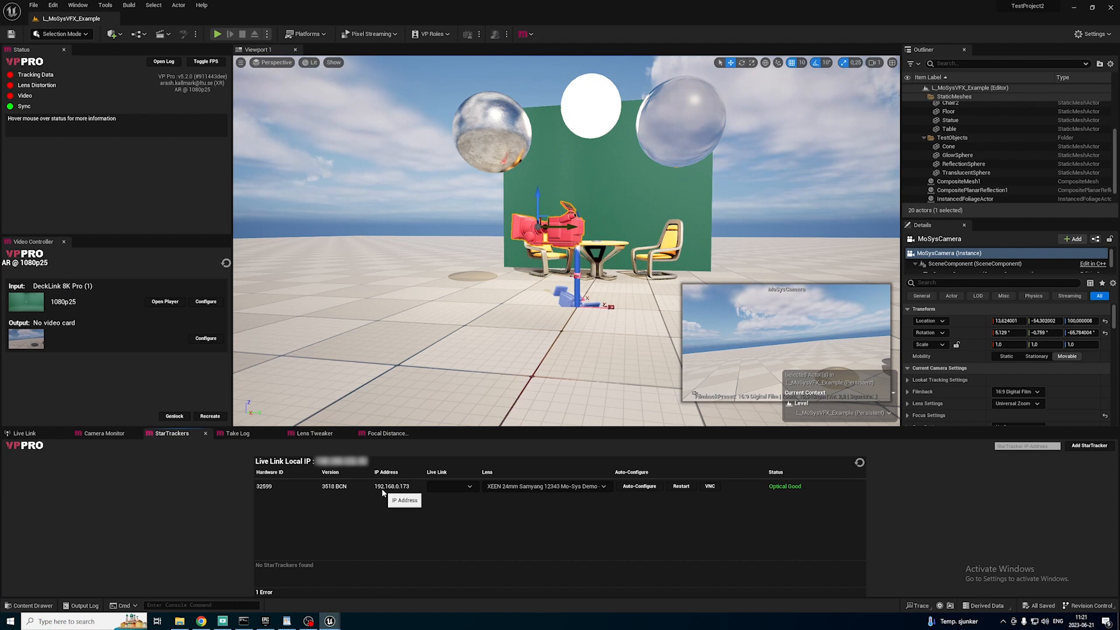
{"action": "left_click", "coordinate": [462, 487]}
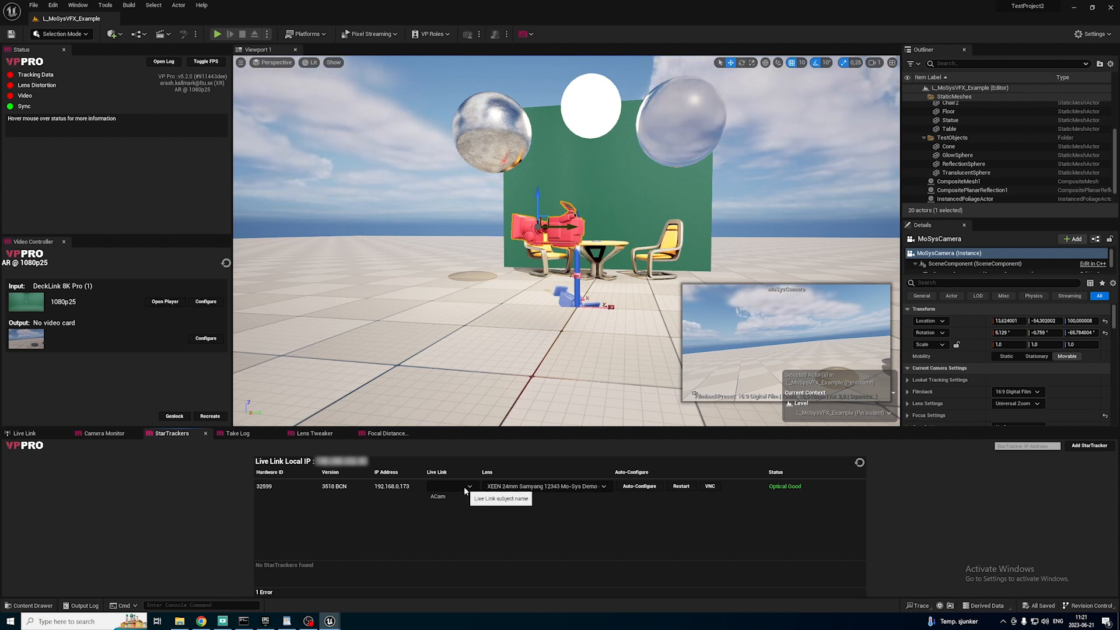
{"action": "left_click", "coordinate": [452, 497]}
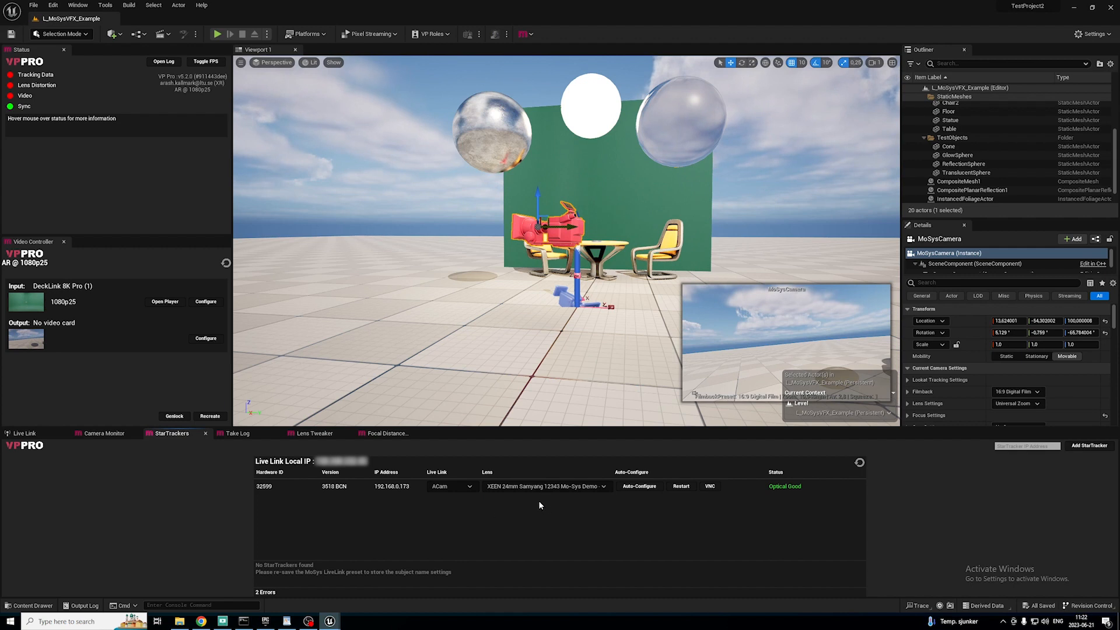
{"action": "left_click", "coordinate": [498, 488]}
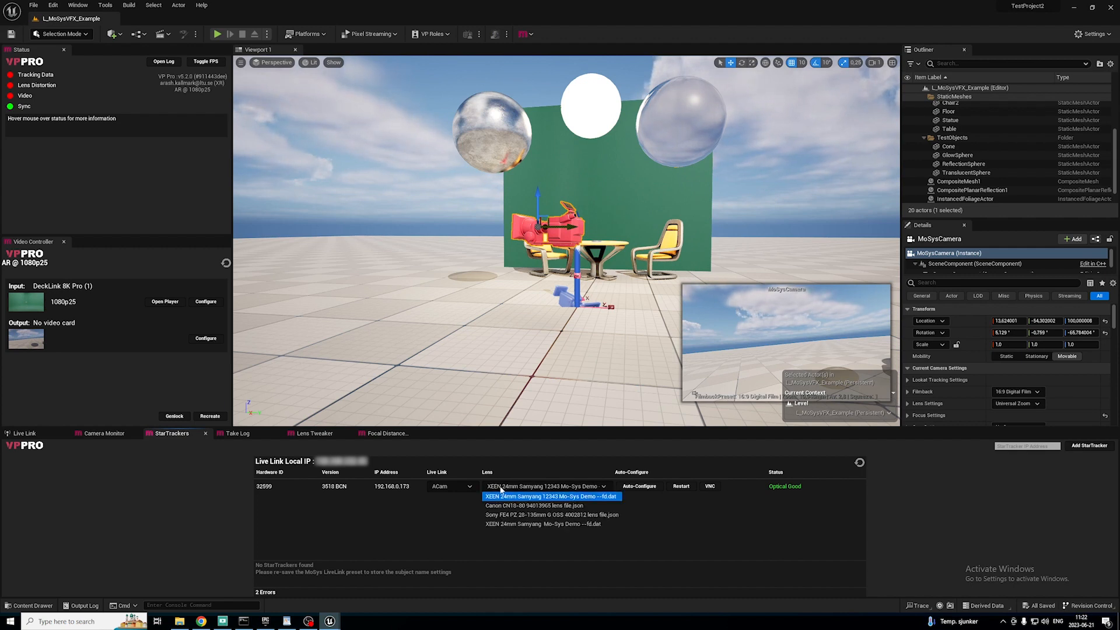
{"action": "left_click", "coordinate": [500, 489]}
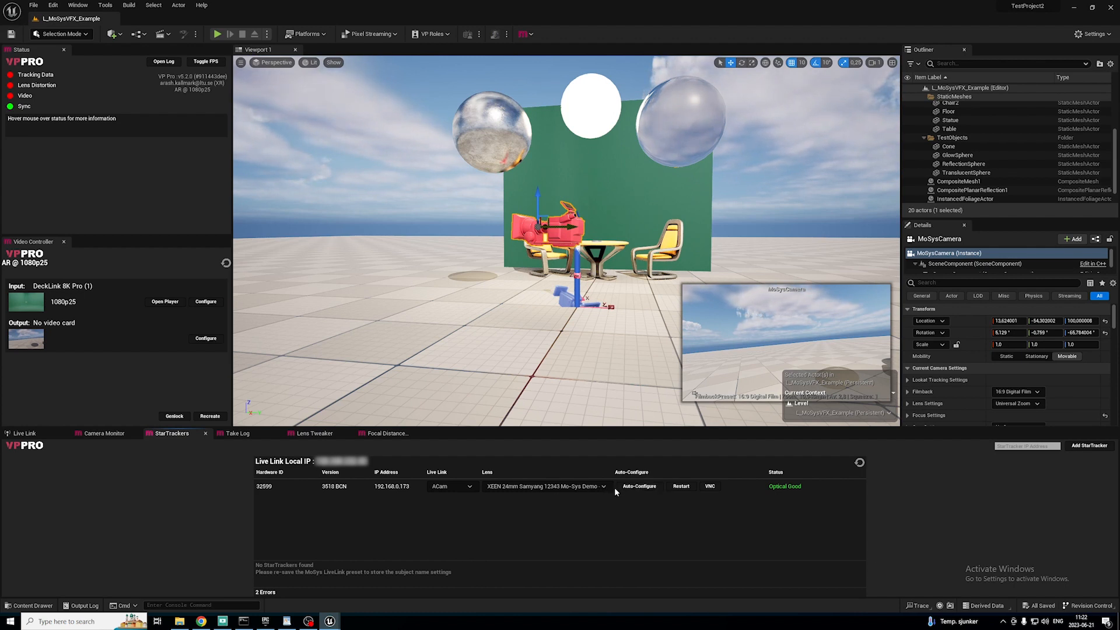
Auto-configure the StarTracker and restart it, confirming the restart.
{"action": "left_click", "coordinate": [641, 487]}
{"action": "left_click", "coordinate": [633, 487]}
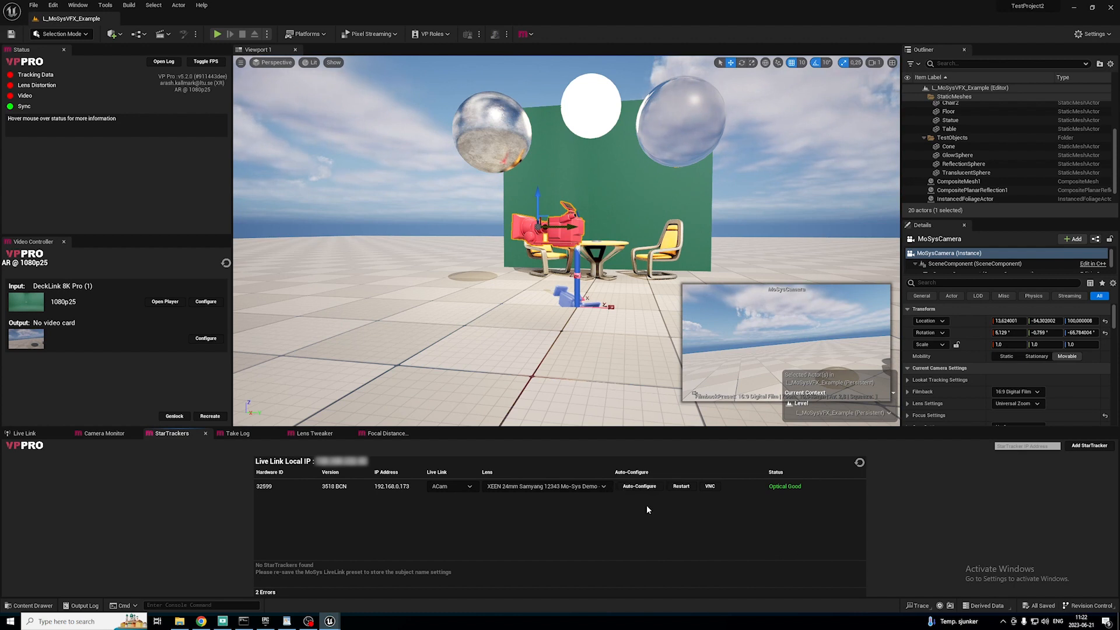
{"action": "left_click", "coordinate": [683, 486]}
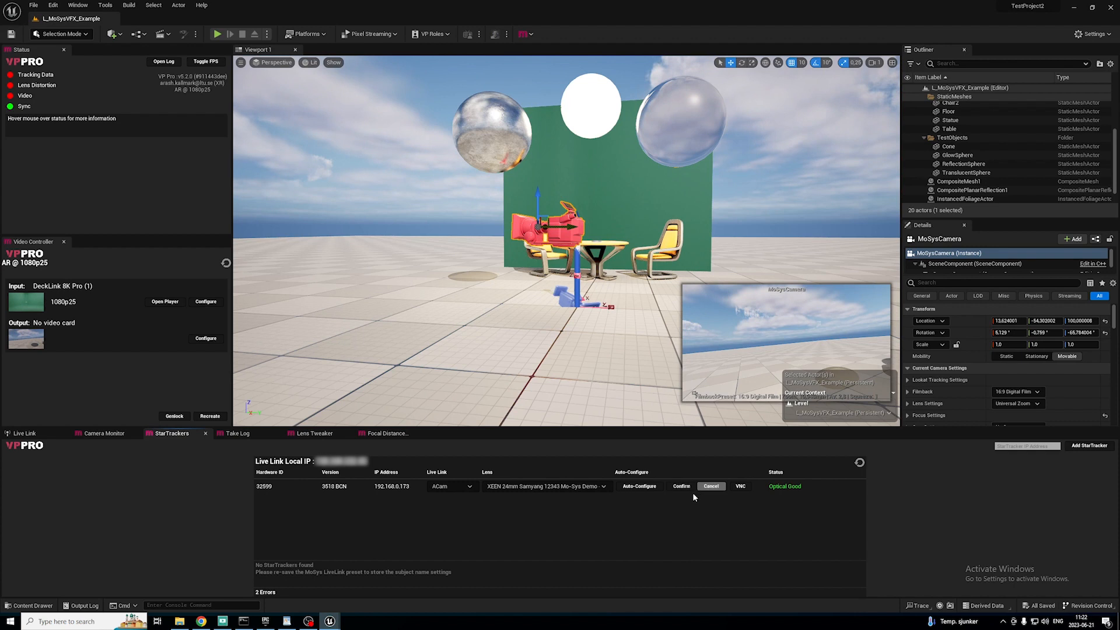
{"action": "left_click", "coordinate": [681, 487]}
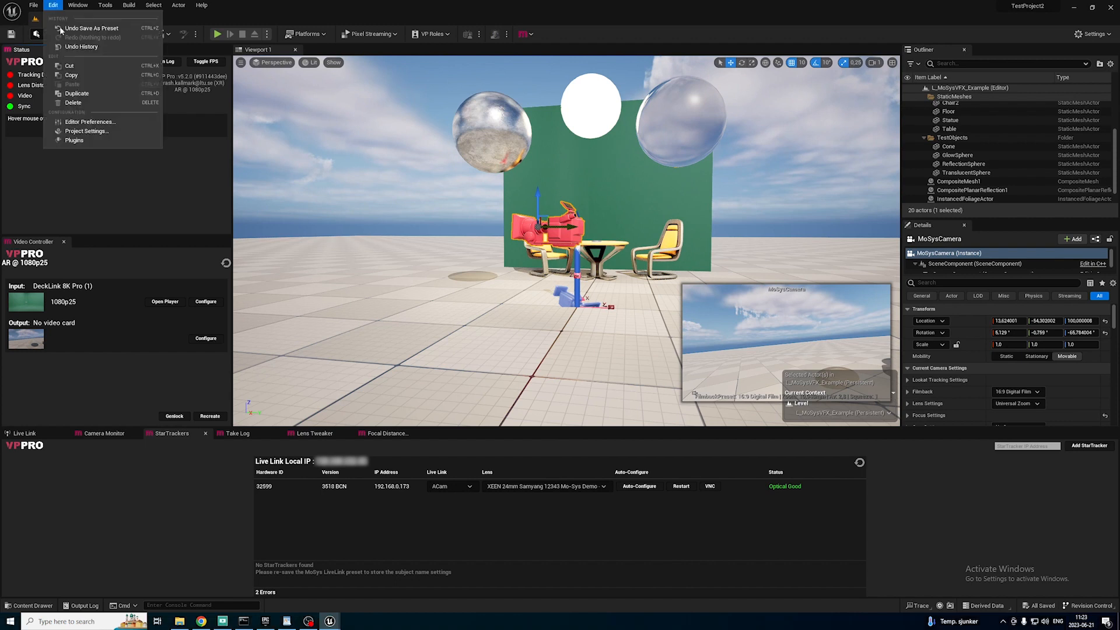
Set the Mode to VFX in the Mo-Sys VP project settings.
{"action": "left_click", "coordinate": [102, 131]}
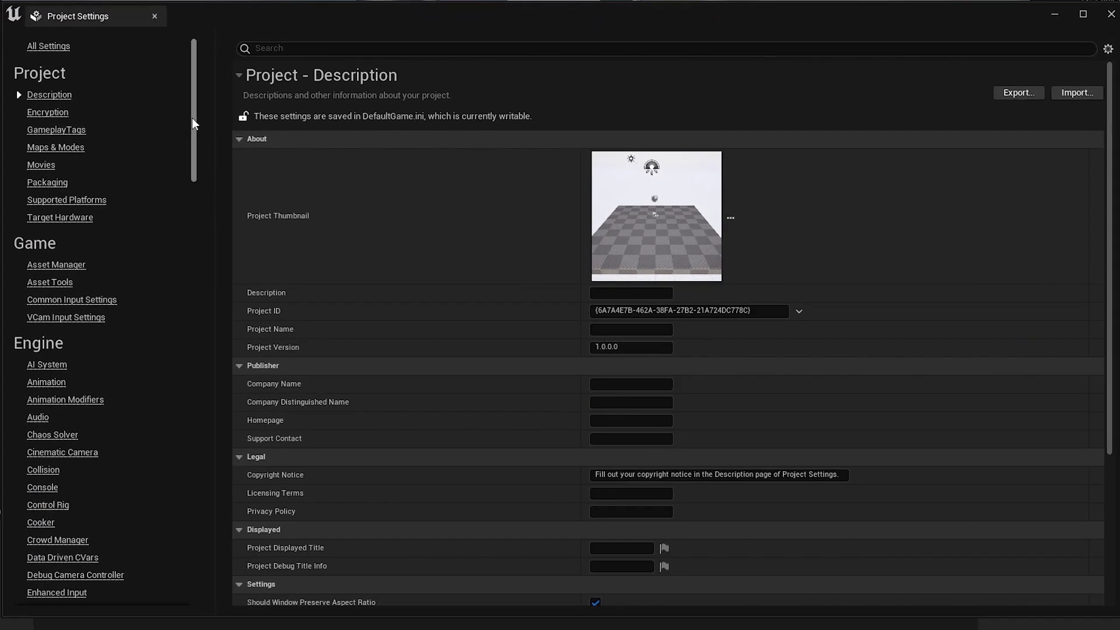
{"action": "left_click_drag", "start_coordinate": [357, 178], "coordinate": [376, 458]}
{"action": "left_click", "coordinate": [48, 556]}
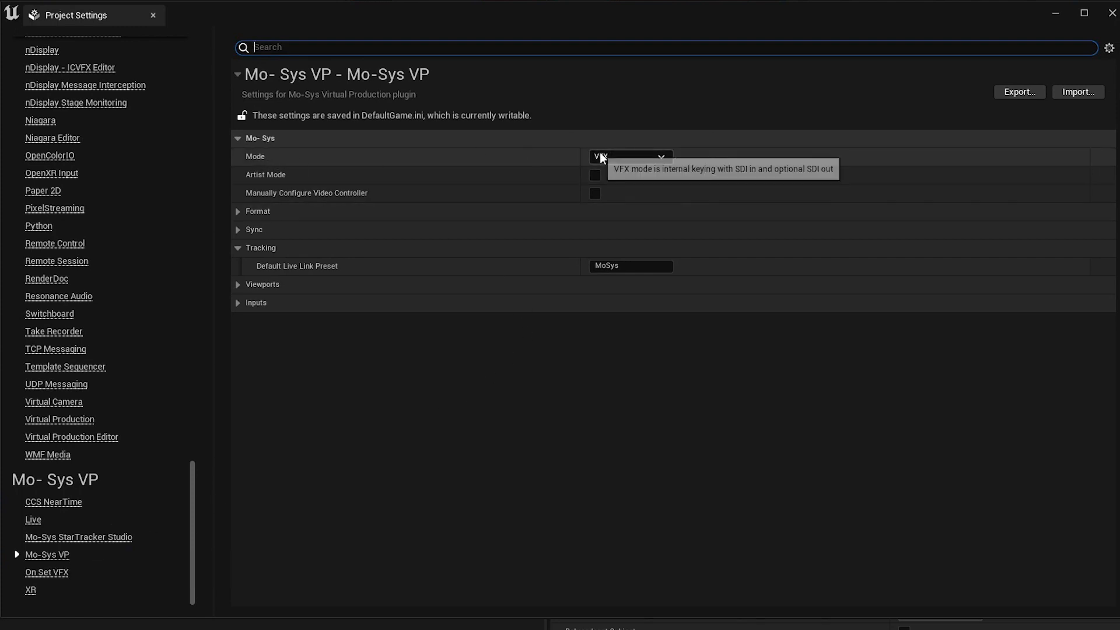
{"action": "left_click", "coordinate": [620, 158]}
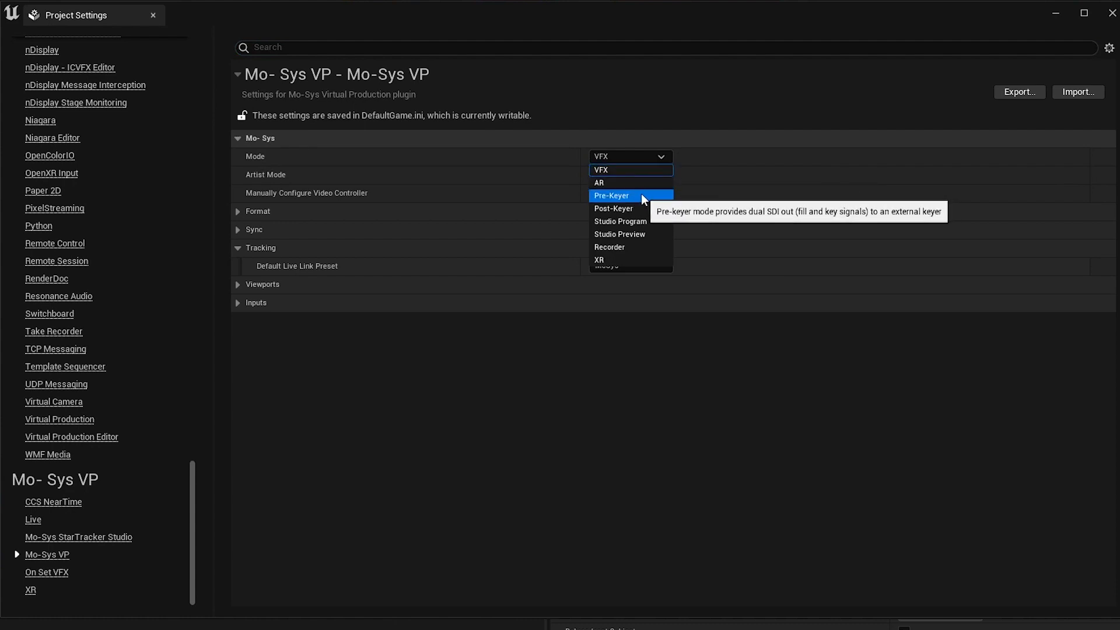
{"action": "left_click", "coordinate": [635, 170]}
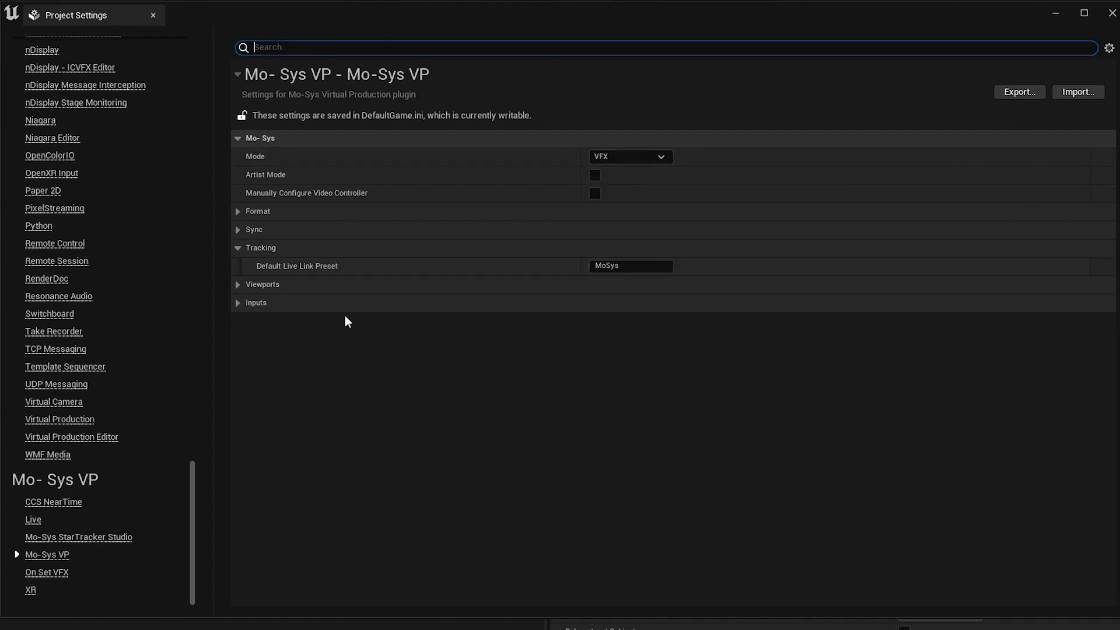
Set the Mo-Sys VP format's frame rate to 24 fps (film).
{"action": "left_click", "coordinate": [239, 212]}
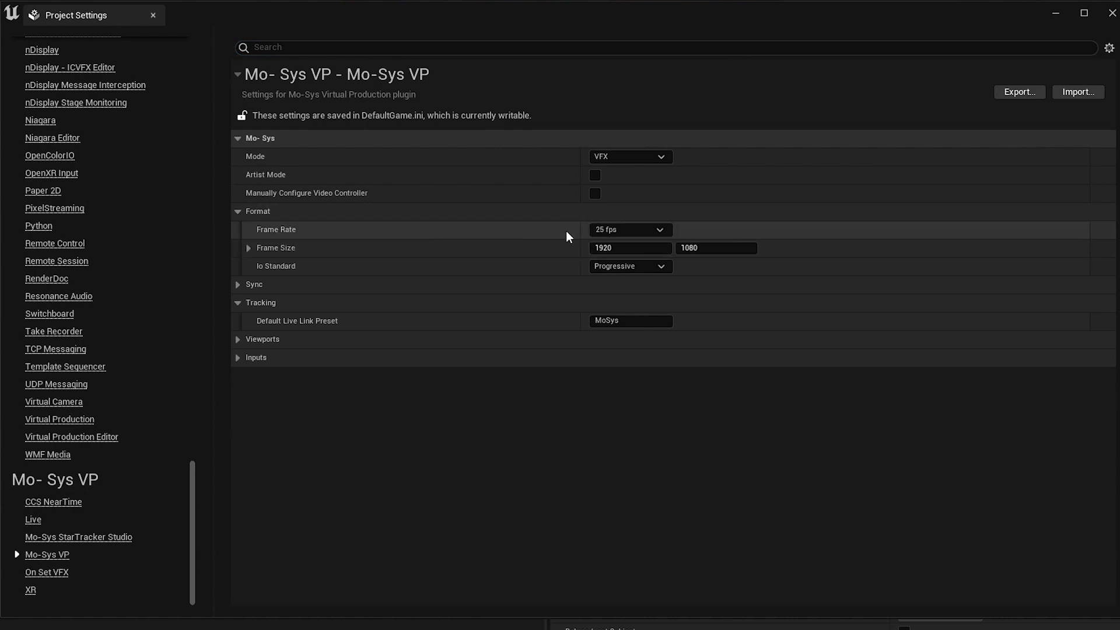
{"action": "left_click", "coordinate": [630, 229]}
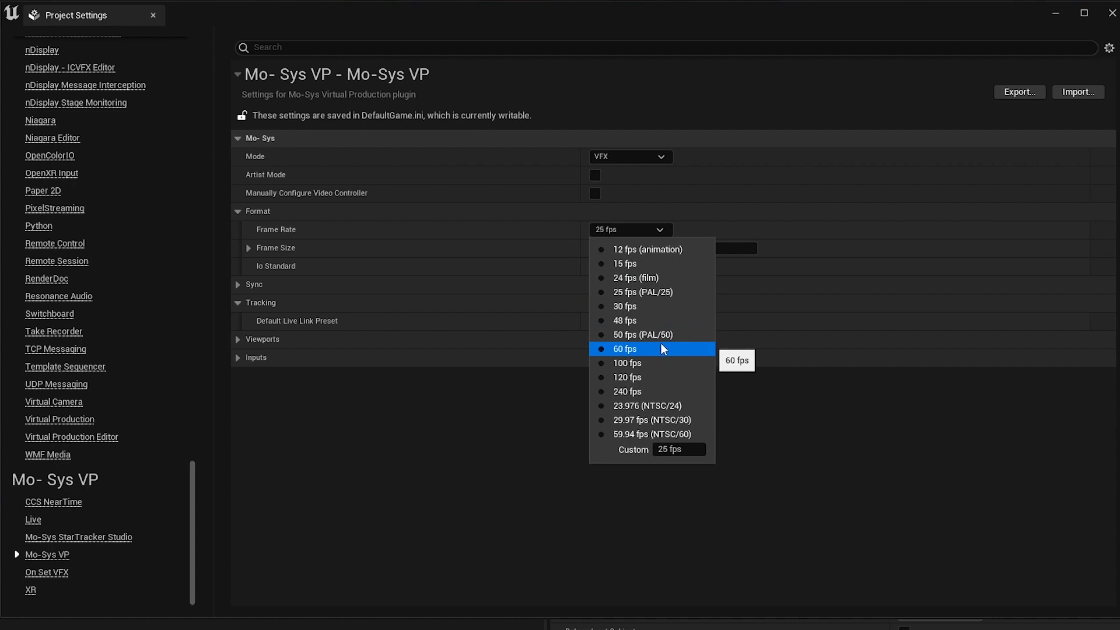
{"action": "left_click", "coordinate": [644, 279]}
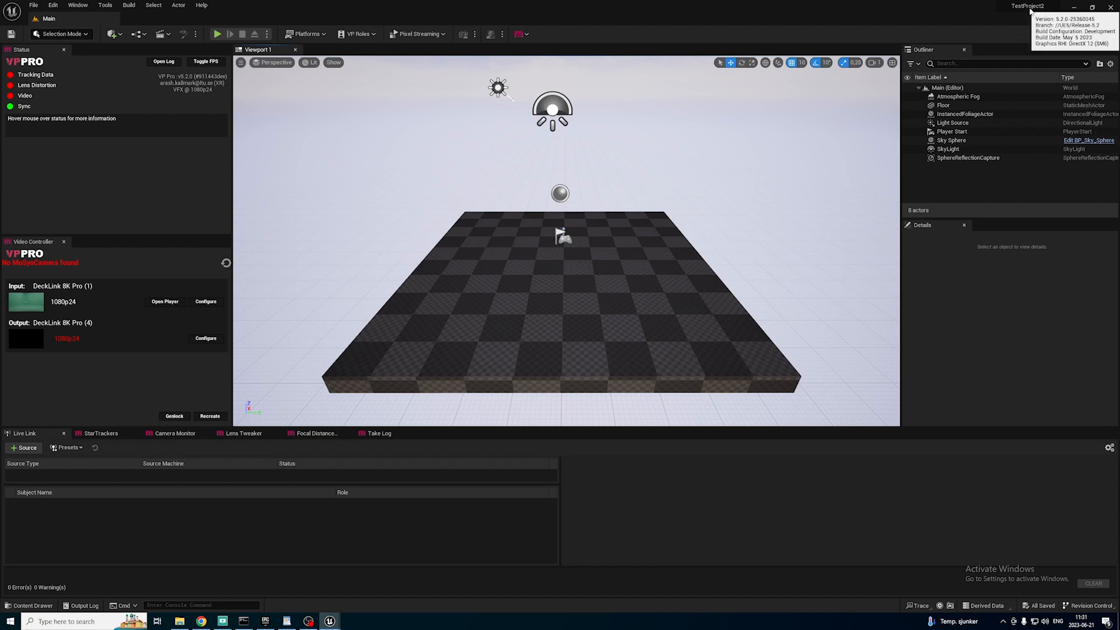
Set the Editor Startup Map to L_MoSysVFX_Example in the project's Maps & Modes settings.
{"action": "left_click", "coordinate": [53, 6]}
{"action": "left_click", "coordinate": [85, 131]}
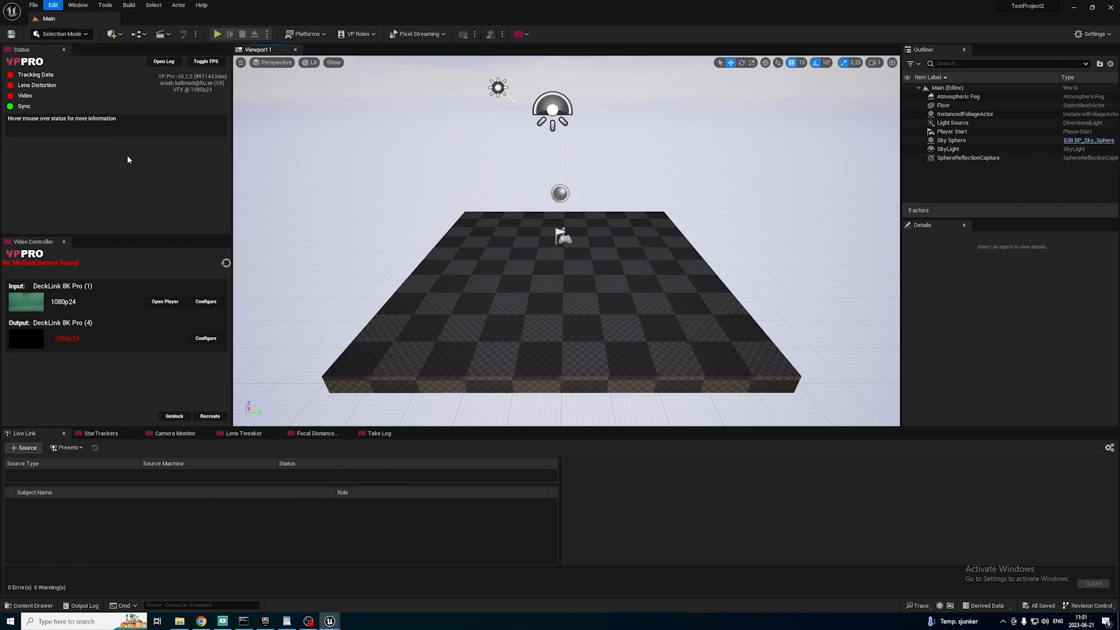
{"action": "left_click", "coordinate": [236, 247]}
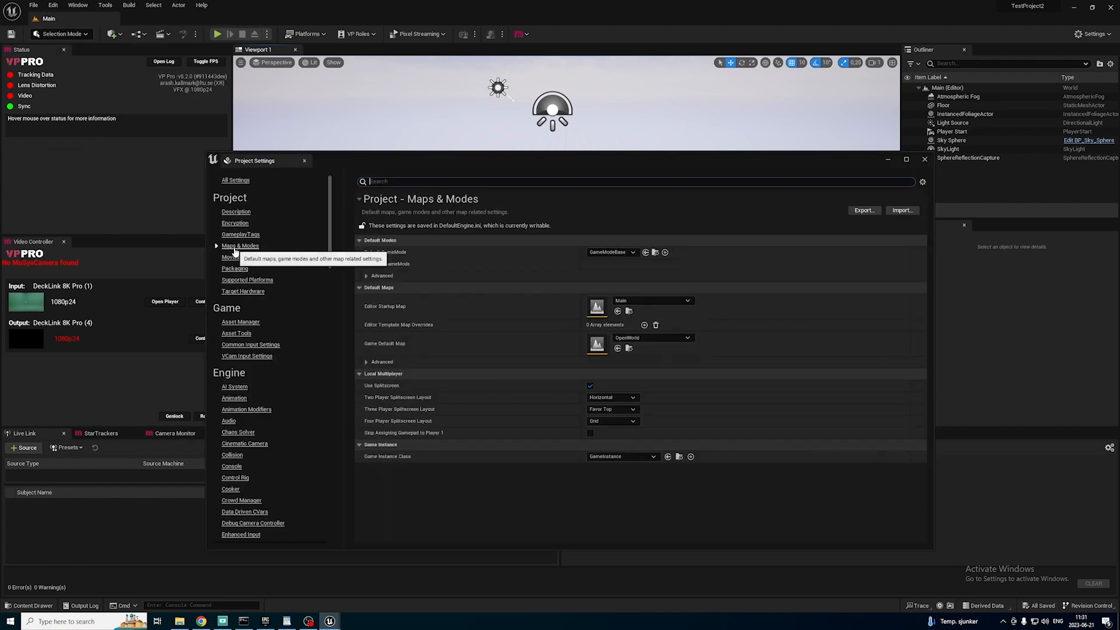
{"action": "left_click", "coordinate": [667, 299]}
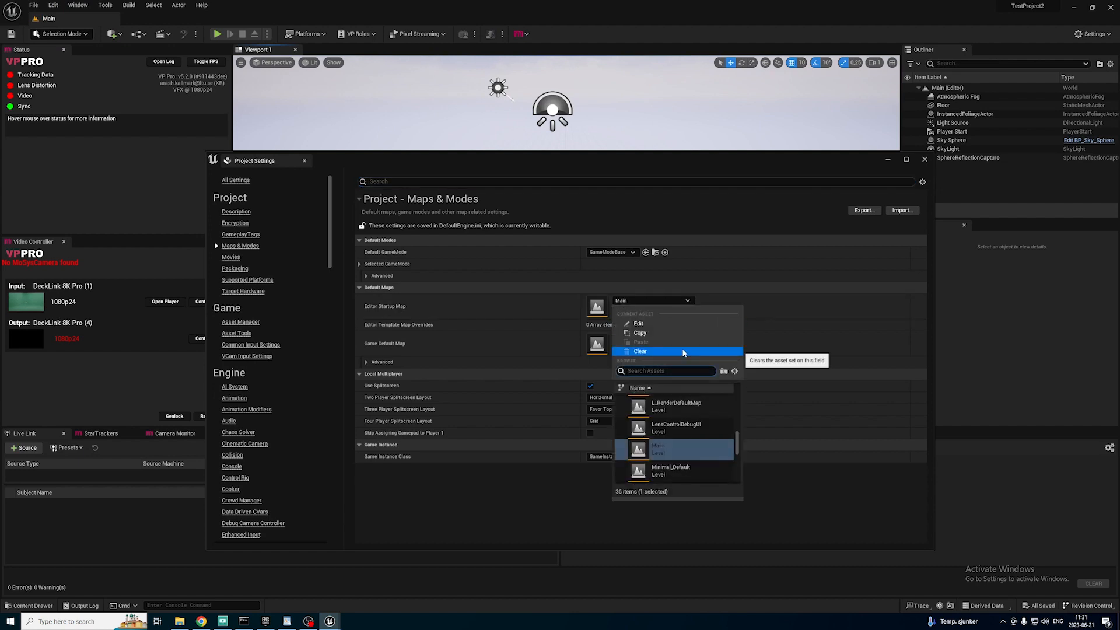
{"action": "type", "text": "mos"}
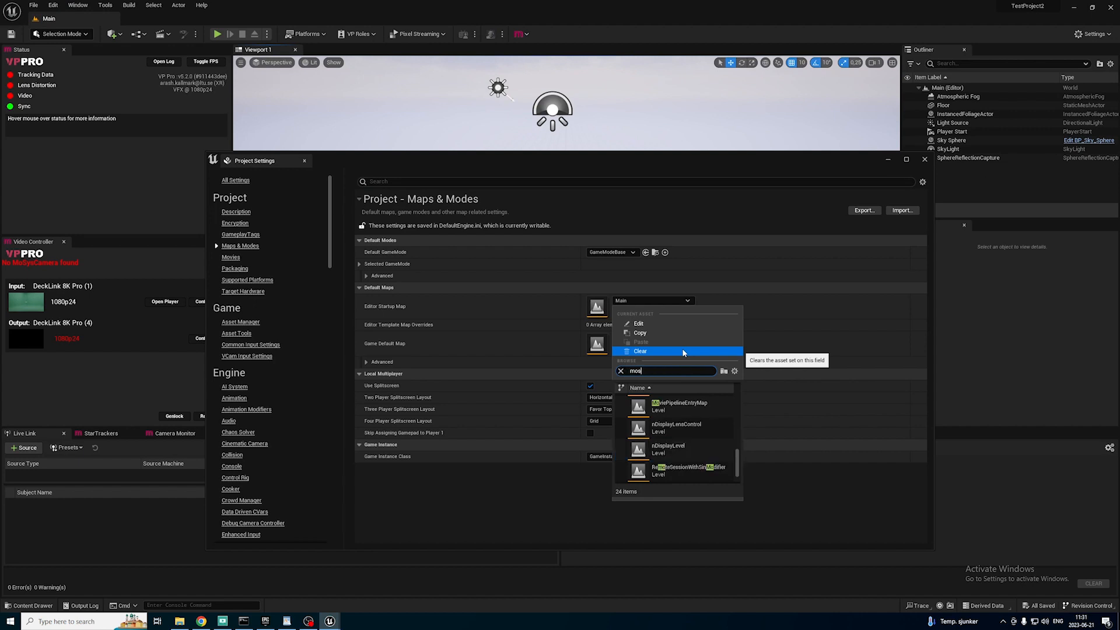
{"action": "type", "text": "ysvf"}
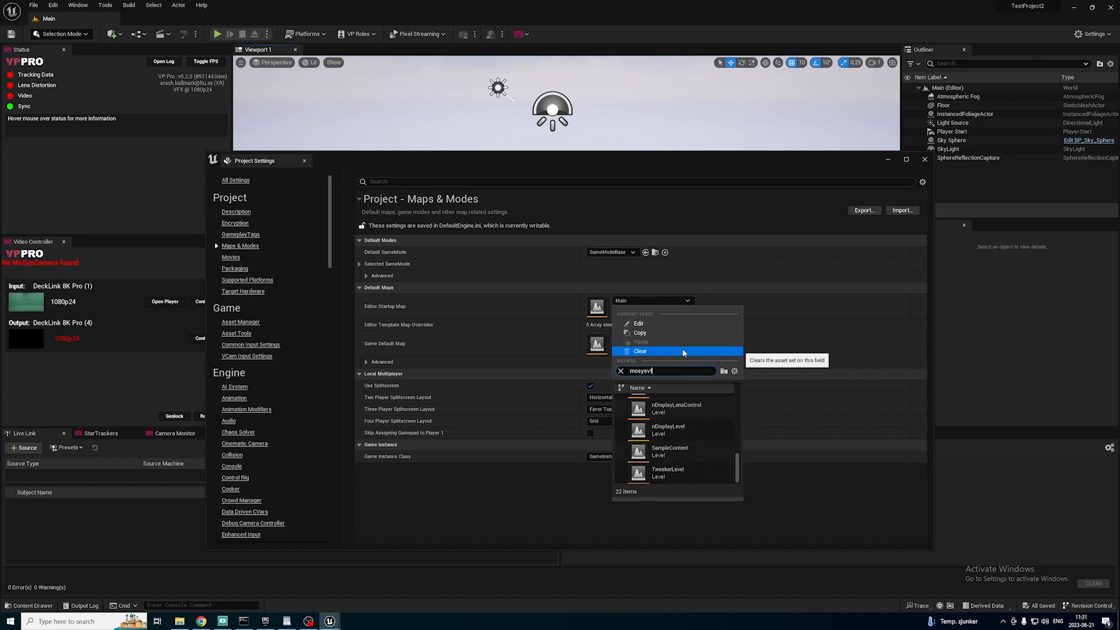
{"action": "left_click", "coordinate": [678, 404]}
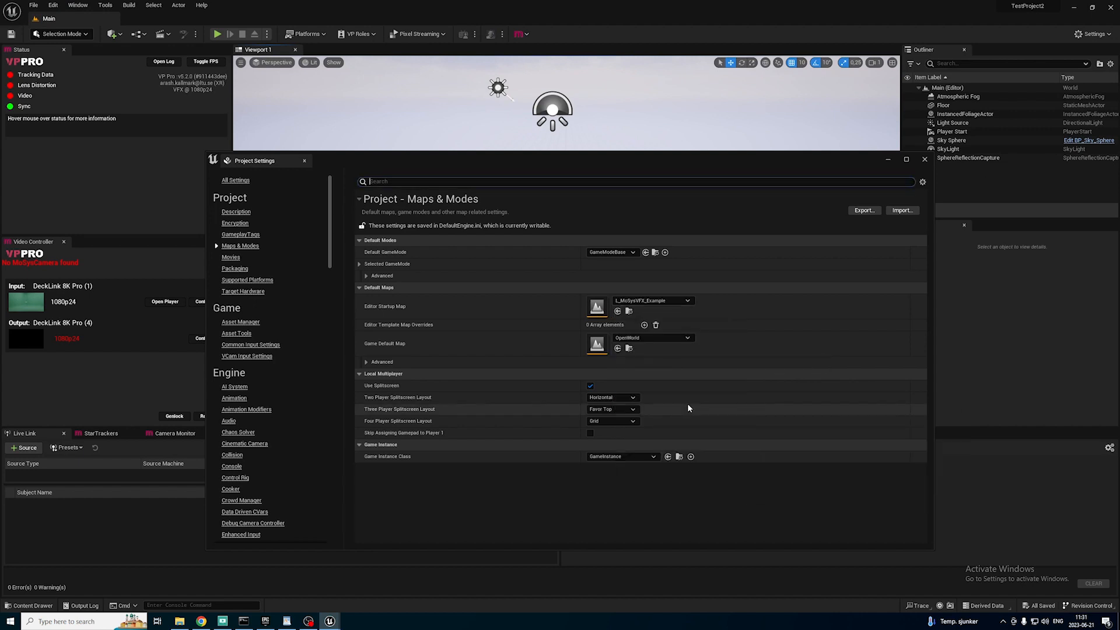
Open the L_MoSysVFX_Example level from the Mo-Sys VP Pro StarterContent Maps folder.
{"action": "left_click", "coordinate": [30, 605]}
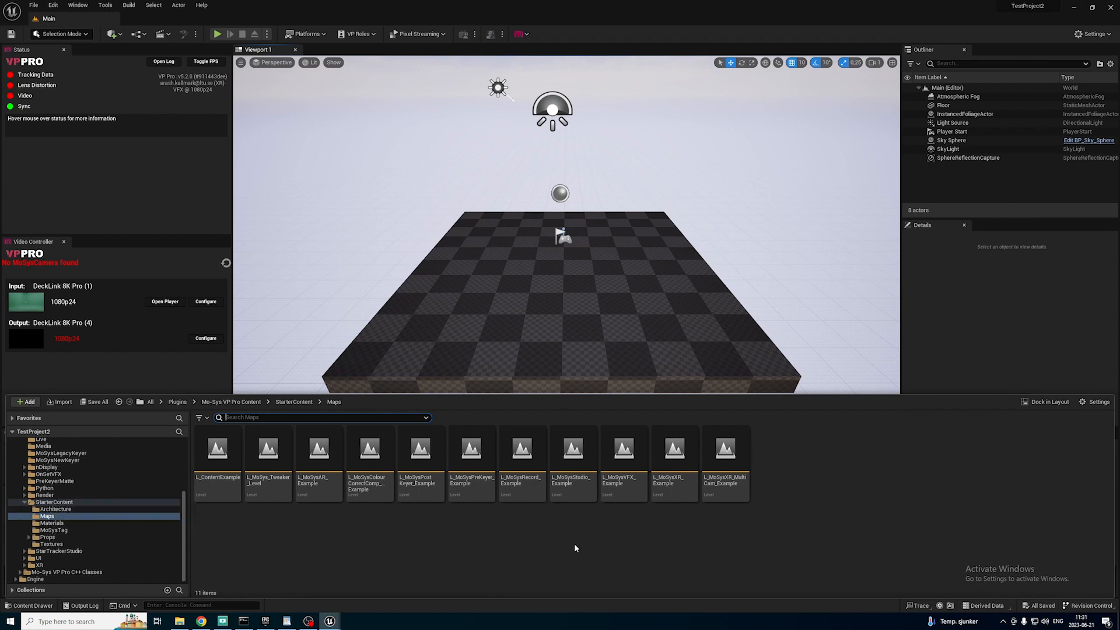
{"action": "double_click", "coordinate": [623, 452]}
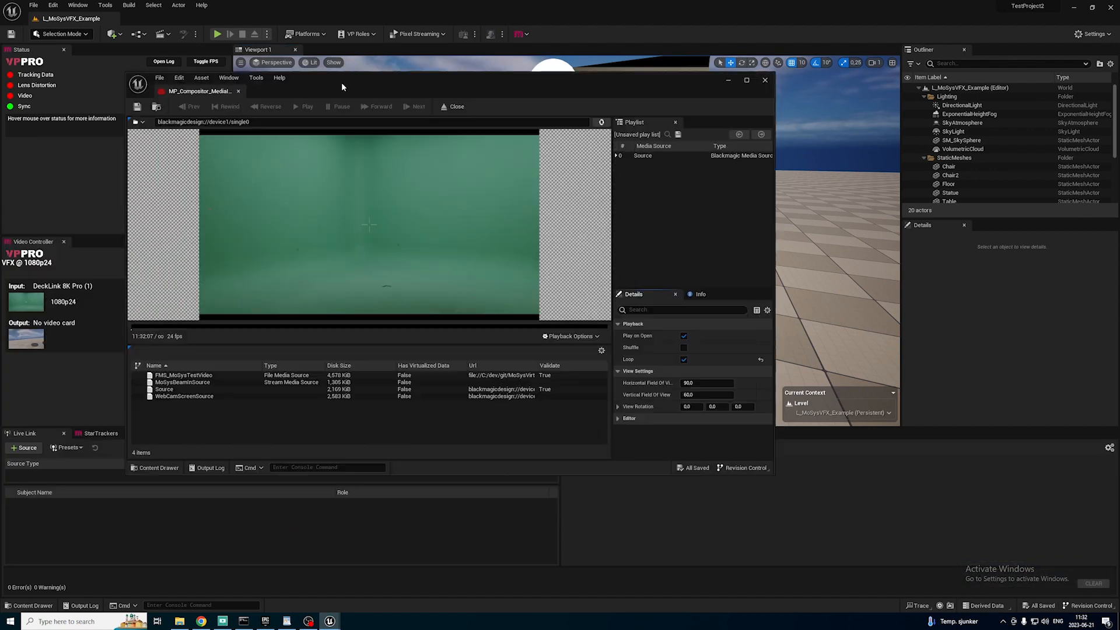
{"action": "left_click_drag", "start_coordinate": [341, 83], "coordinate": [584, 97]}
{"action": "left_click", "coordinate": [1008, 94]}
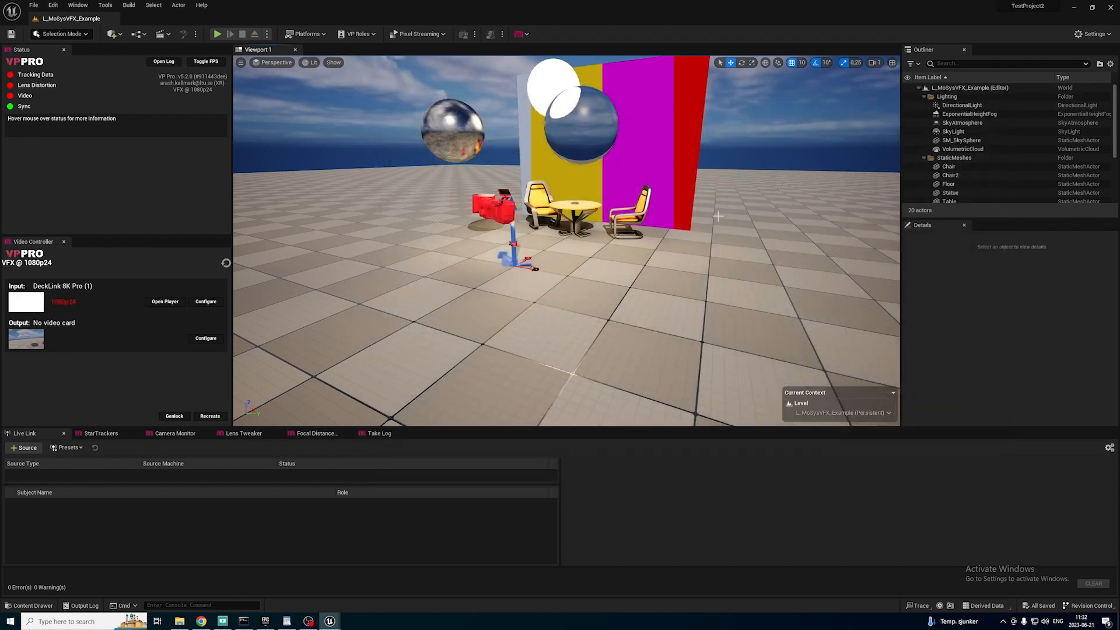
Examine the video input configuration and the DeckLink 8K Pro input and output formats in Blackmagic Desktop Video Setup.
{"action": "left_click", "coordinate": [205, 302]}
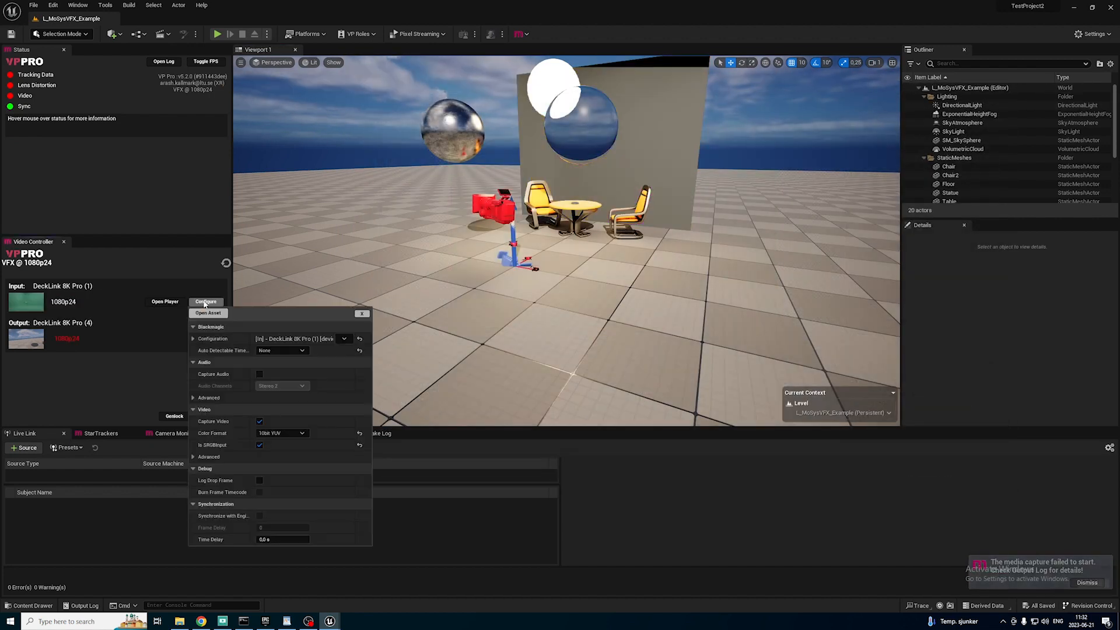
{"action": "left_click", "coordinate": [362, 314]}
{"action": "left_click_drag", "start_coordinate": [0, 153], "coordinate": [543, 149]}
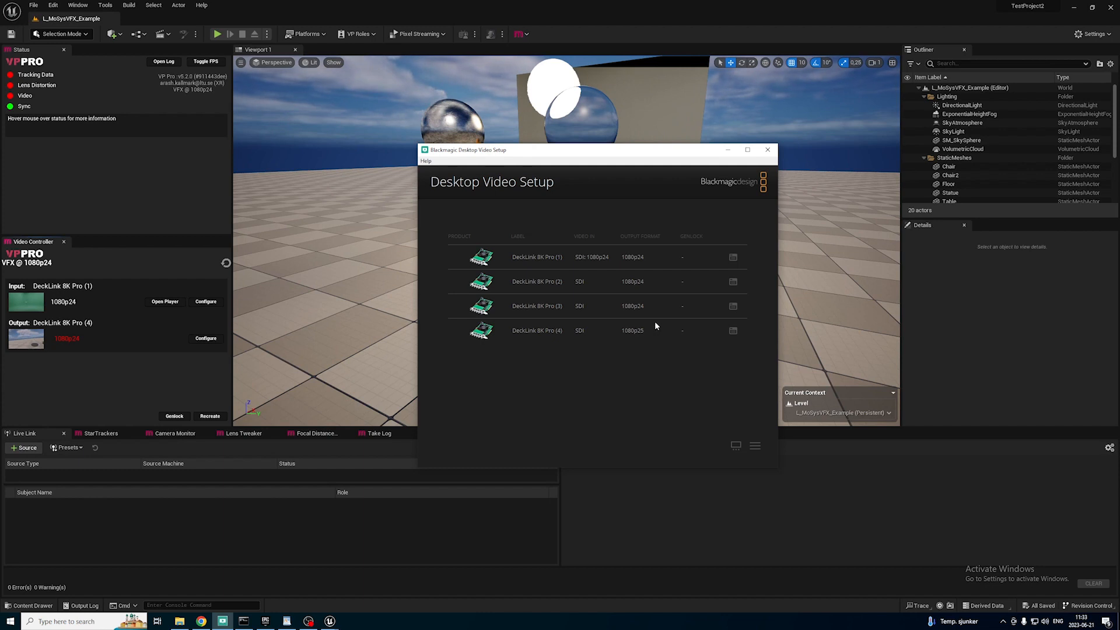
{"action": "left_click_drag", "start_coordinate": [708, 155], "coordinate": [232, 159]}
{"action": "left_click", "coordinate": [253, 153]}
Back in Unreal Engine, apply DeckLink 8K Pro (1) with Auto format to the video input and refresh the Video Controller.
{"action": "left_click", "coordinate": [206, 302]}
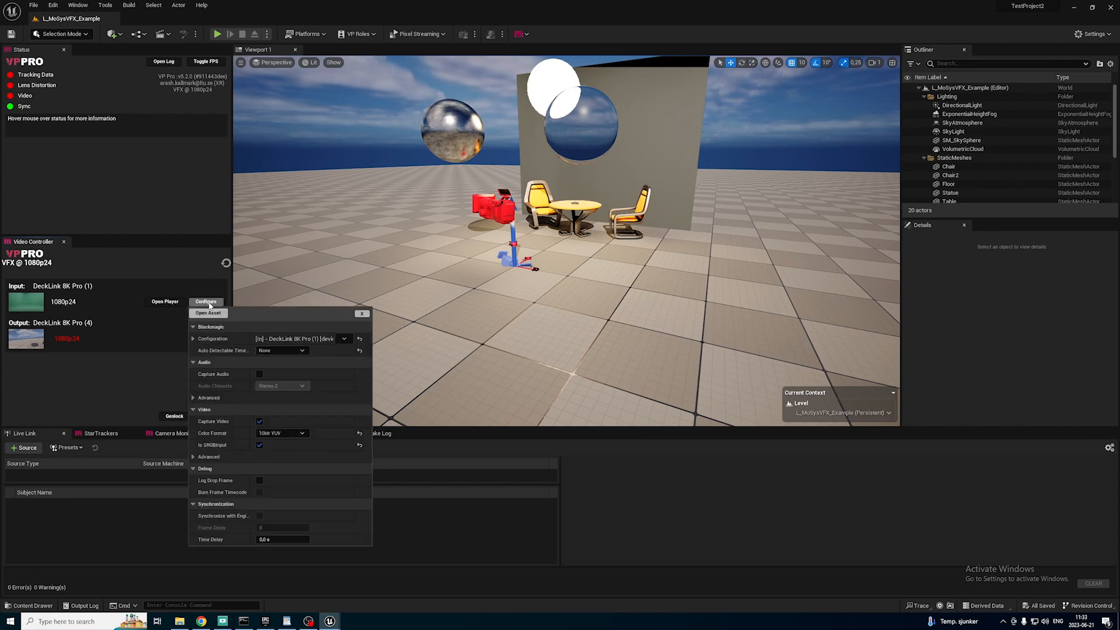
{"action": "left_click", "coordinate": [343, 338]}
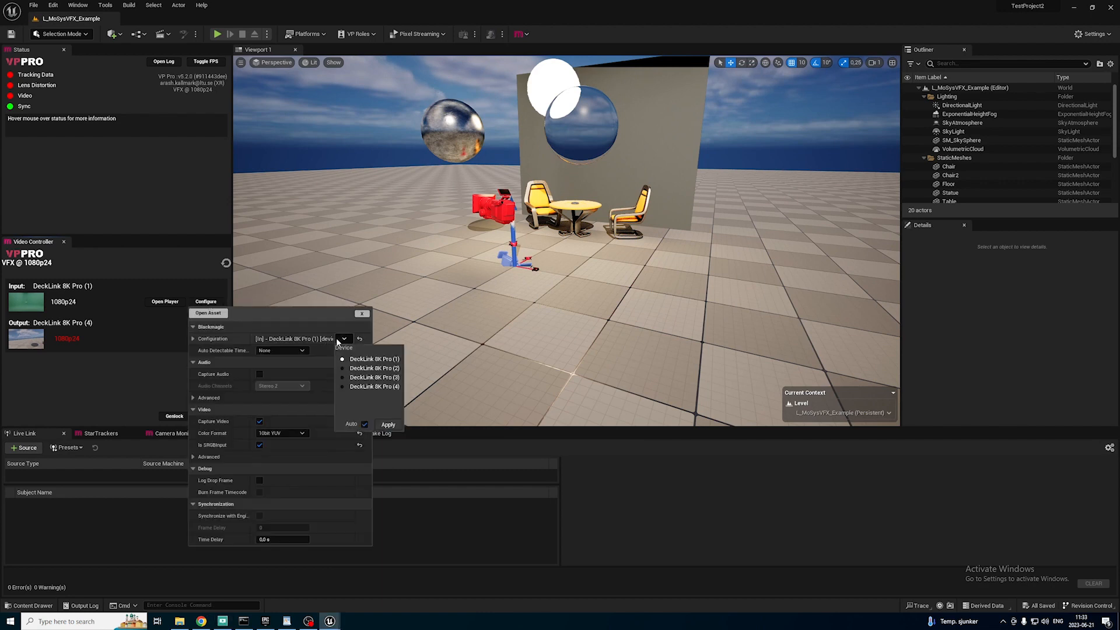
{"action": "left_click", "coordinate": [388, 425]}
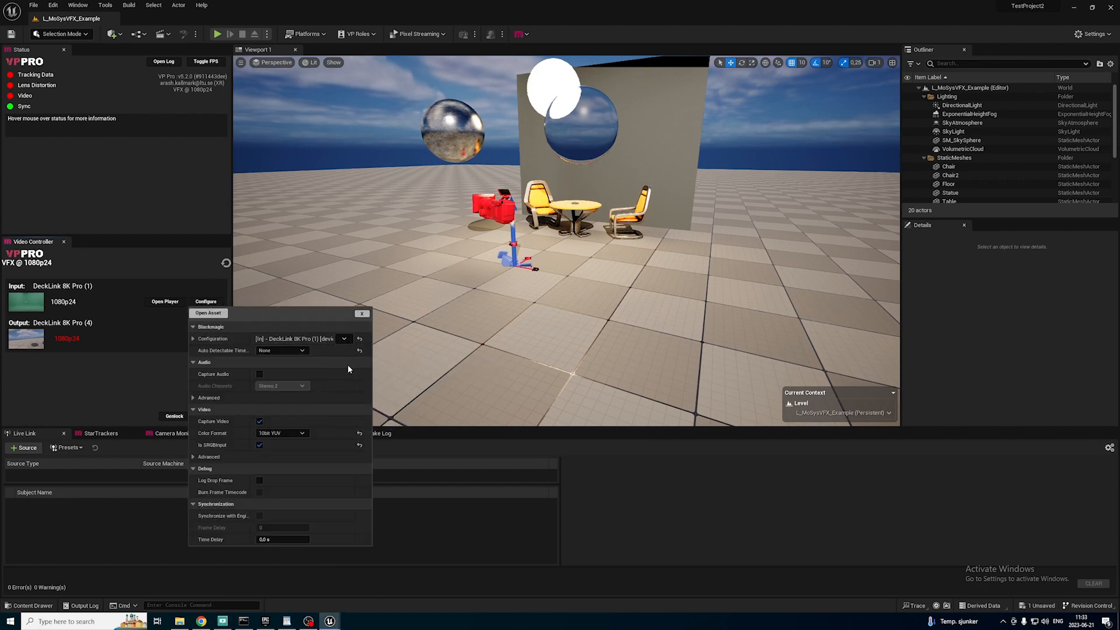
{"action": "left_click", "coordinate": [210, 269]}
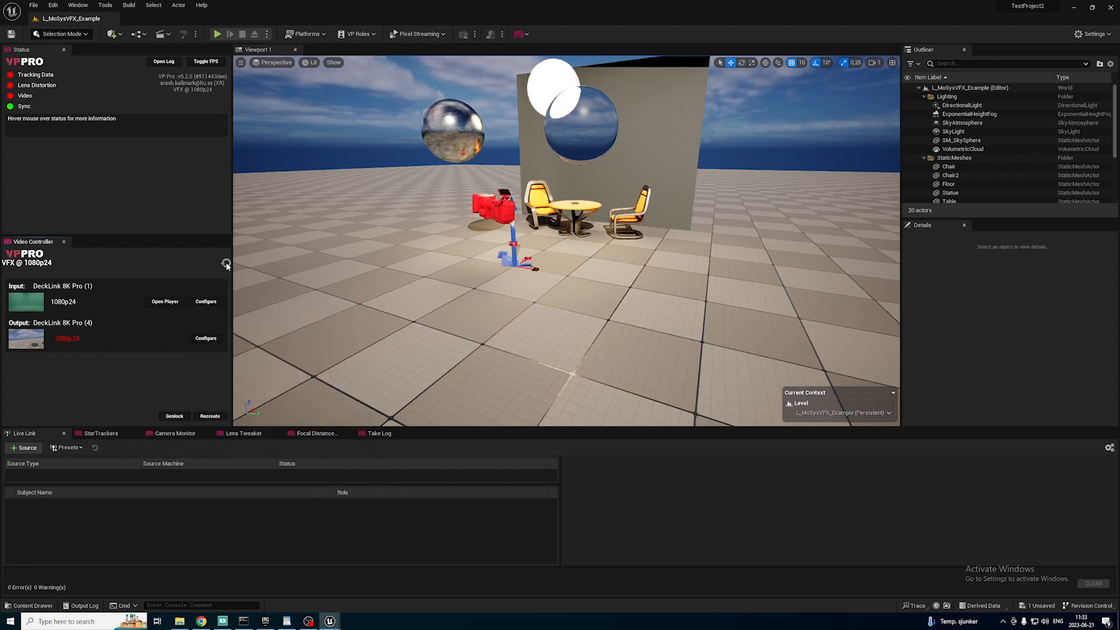
{"action": "left_click", "coordinate": [226, 265]}
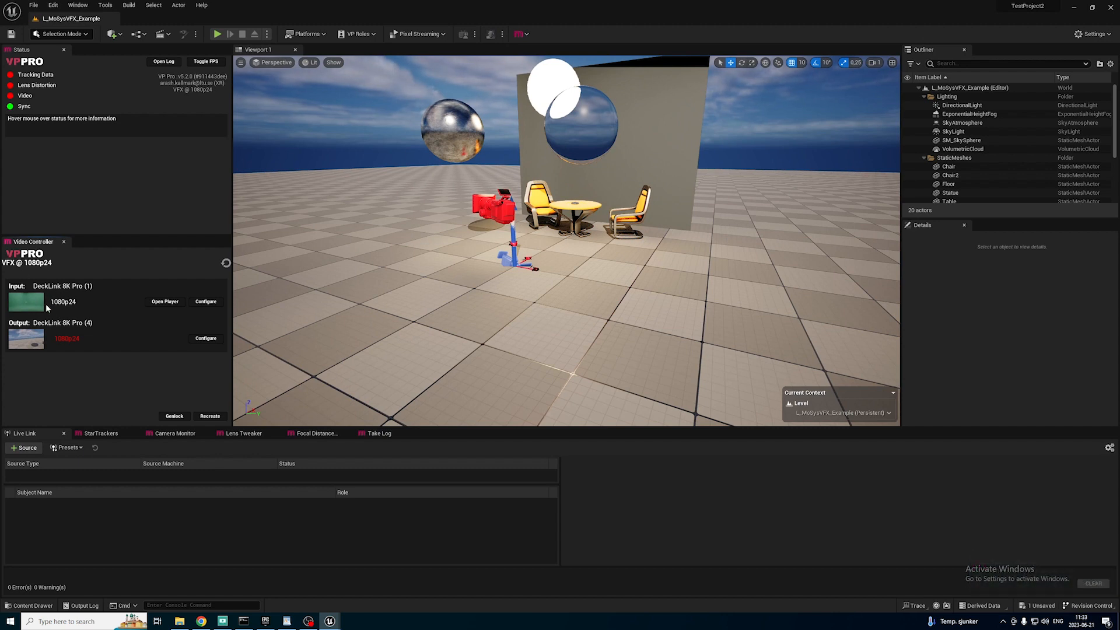
Load the ACam preset into Live Link.
{"action": "left_click", "coordinate": [57, 390]}
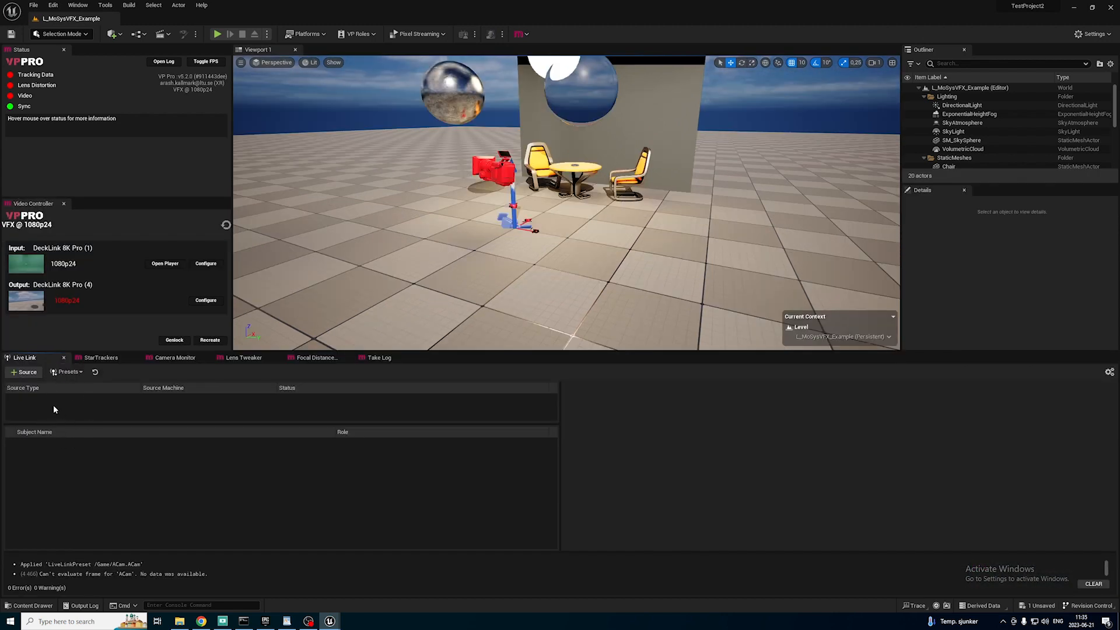
{"action": "left_click", "coordinate": [68, 374]}
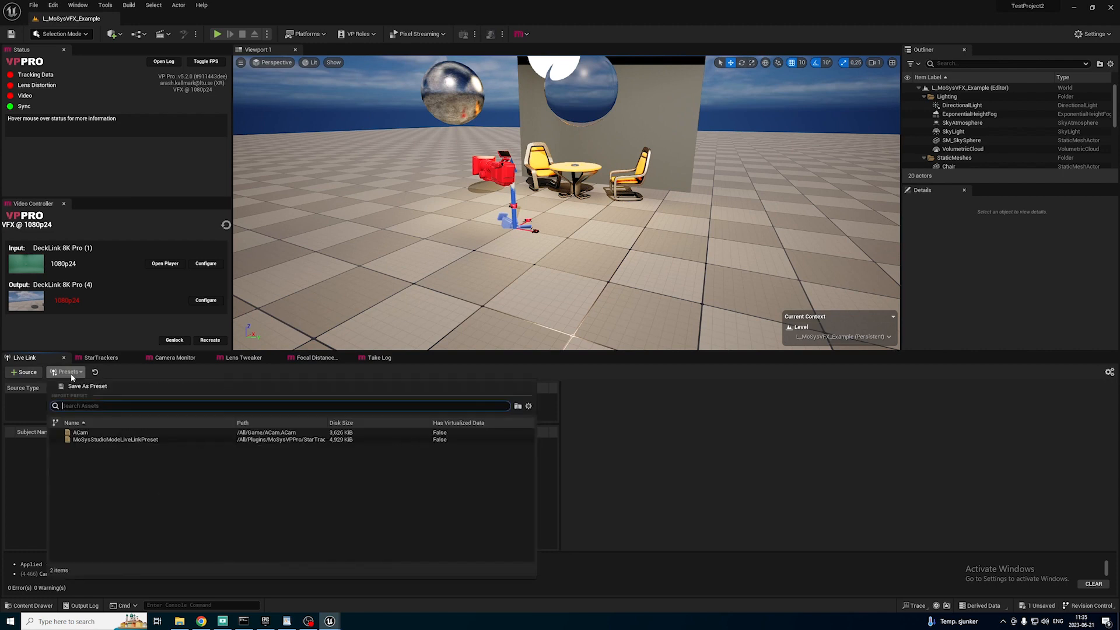
{"action": "left_click", "coordinate": [87, 433]}
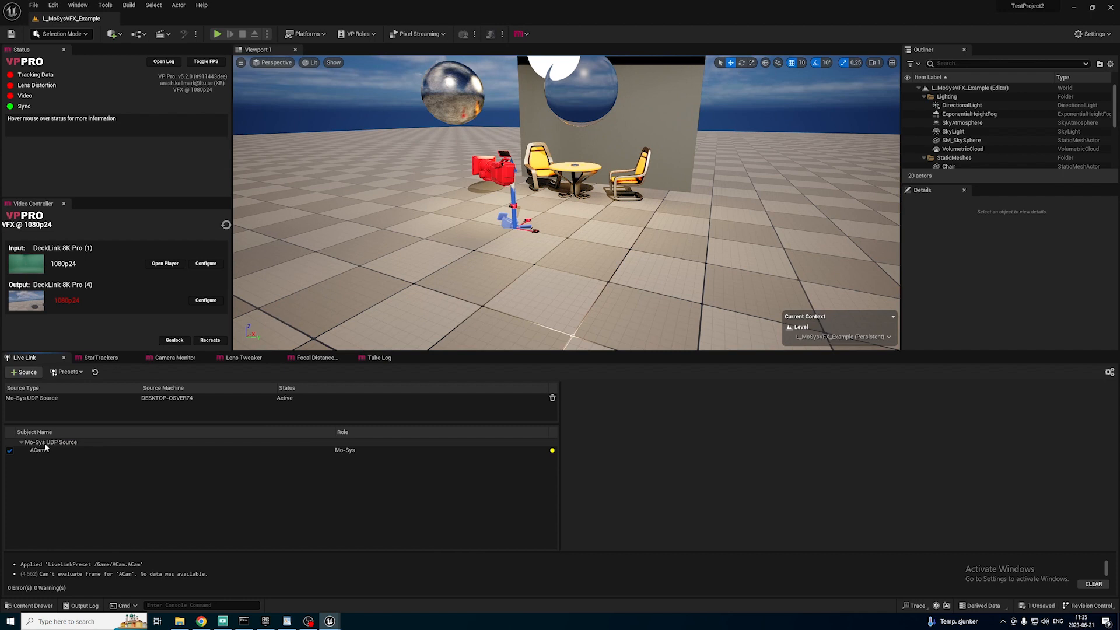
Select the Mo-Sys UDP Source, run ipconfig in Command Prompt and copy the IPv4 address of the Ethernet 2 adapter.
{"action": "left_click", "coordinate": [44, 442]}
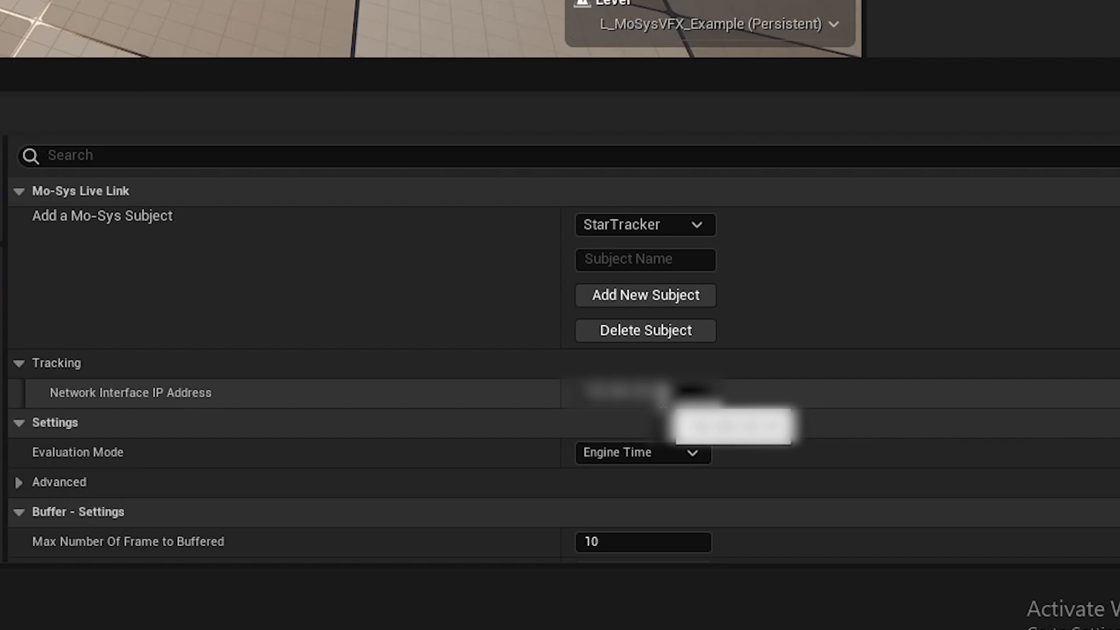
{"action": "left_click", "coordinate": [685, 392]}
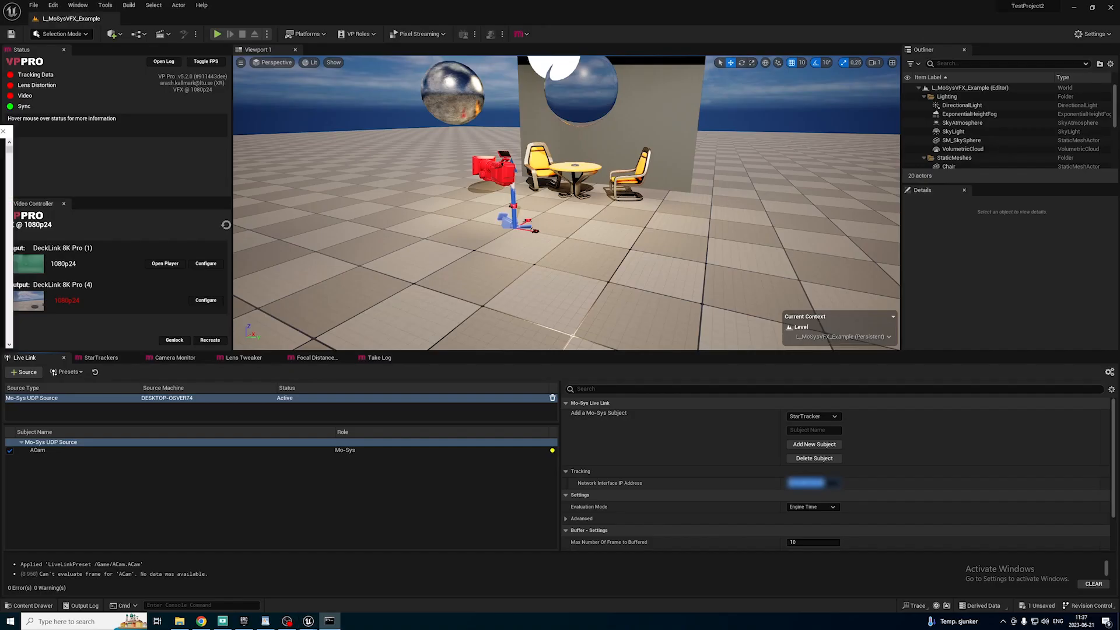
{"action": "left_click_drag", "start_coordinate": [0, 165], "coordinate": [597, 241]}
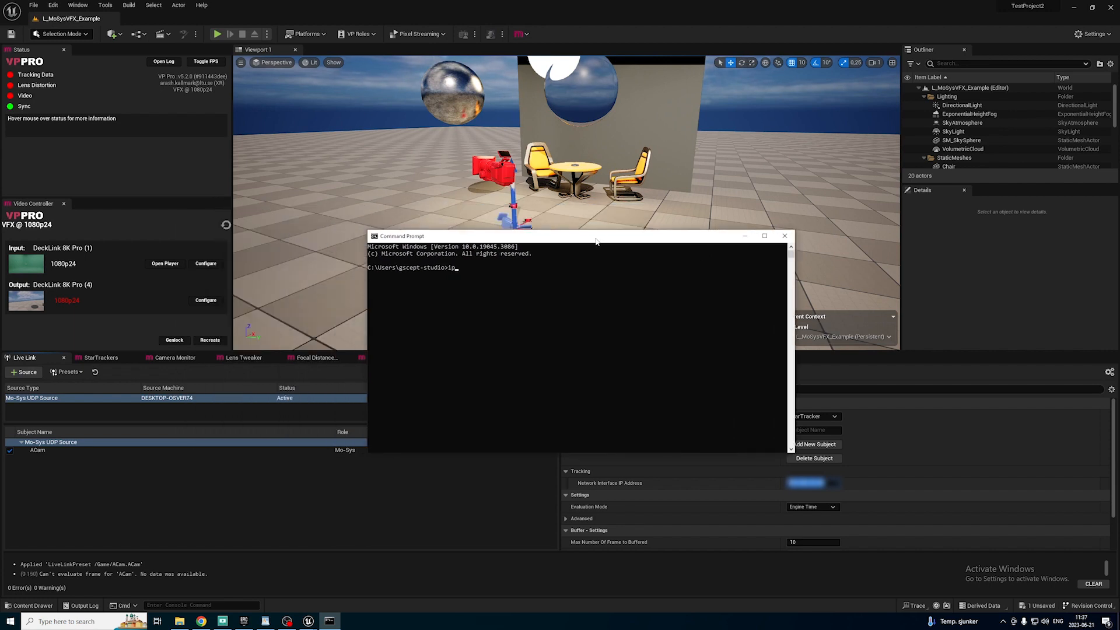
{"action": "type", "text": "ipconfig"}
{"action": "key", "text": "Return"}
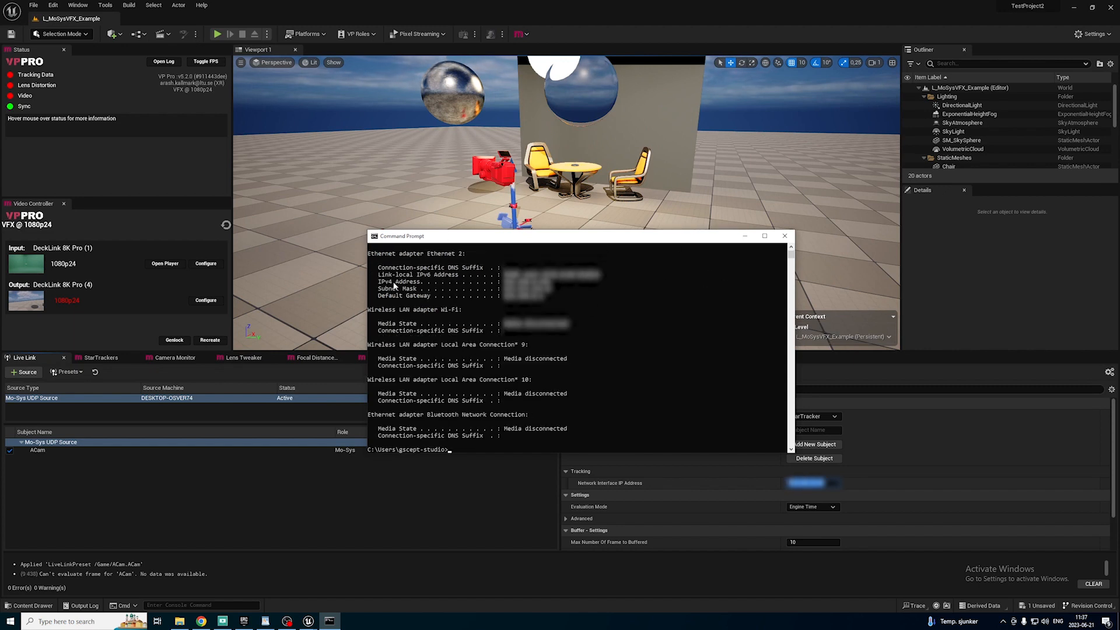
{"action": "left_click_drag", "start_coordinate": [504, 287], "coordinate": [554, 274]}
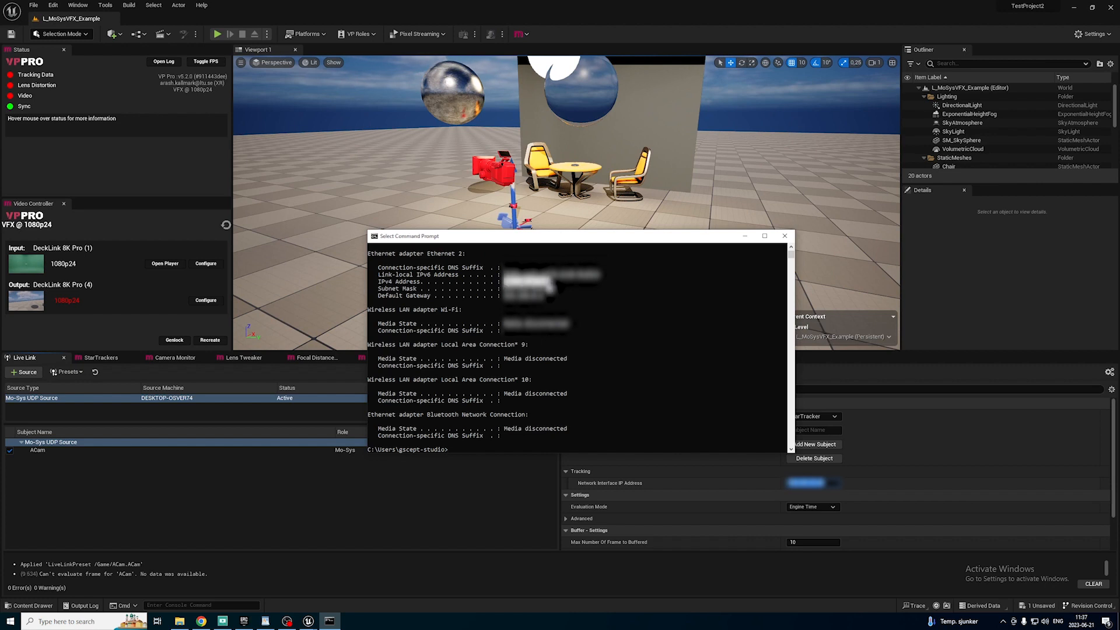
{"action": "key", "text": "ctrl+c"}
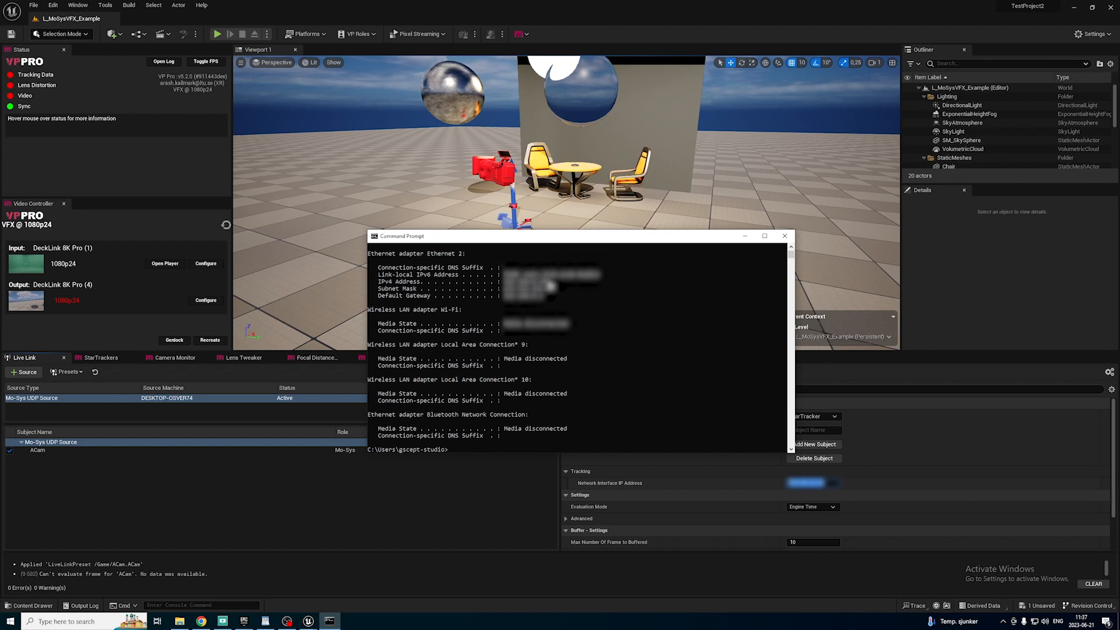
Back in Unreal Engine, set the Mo-Sys UDP Source's Network Interface IP Address to the copied IPv4 address.
{"action": "left_click", "coordinate": [833, 483]}
{"action": "key", "text": "ctrl+v"}
{"action": "key", "text": "Return"}
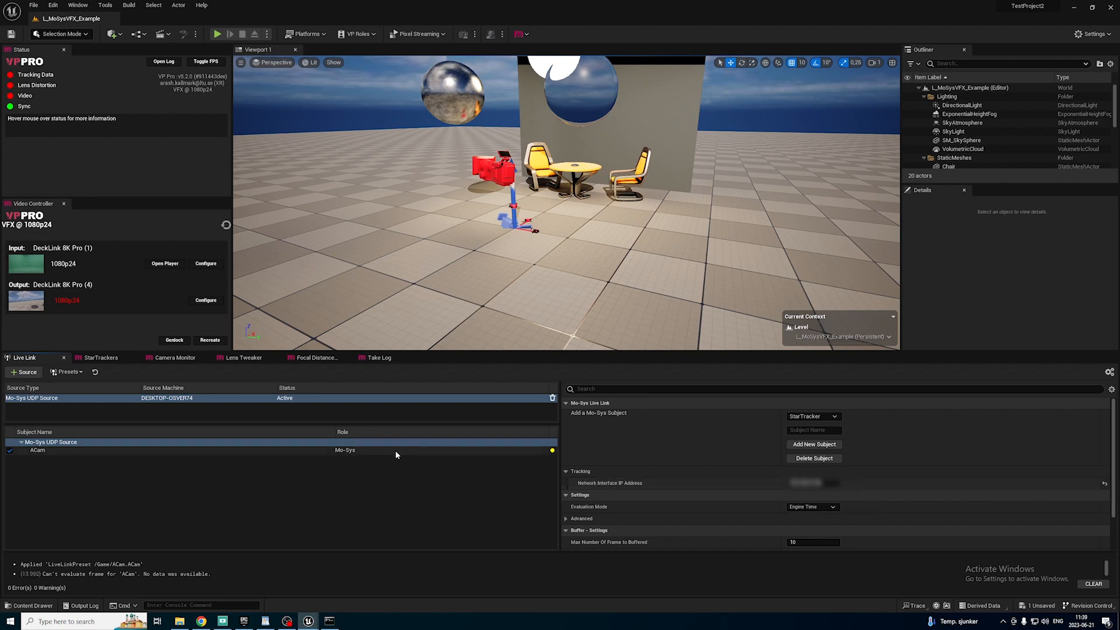
{"action": "left_click", "coordinate": [395, 450]}
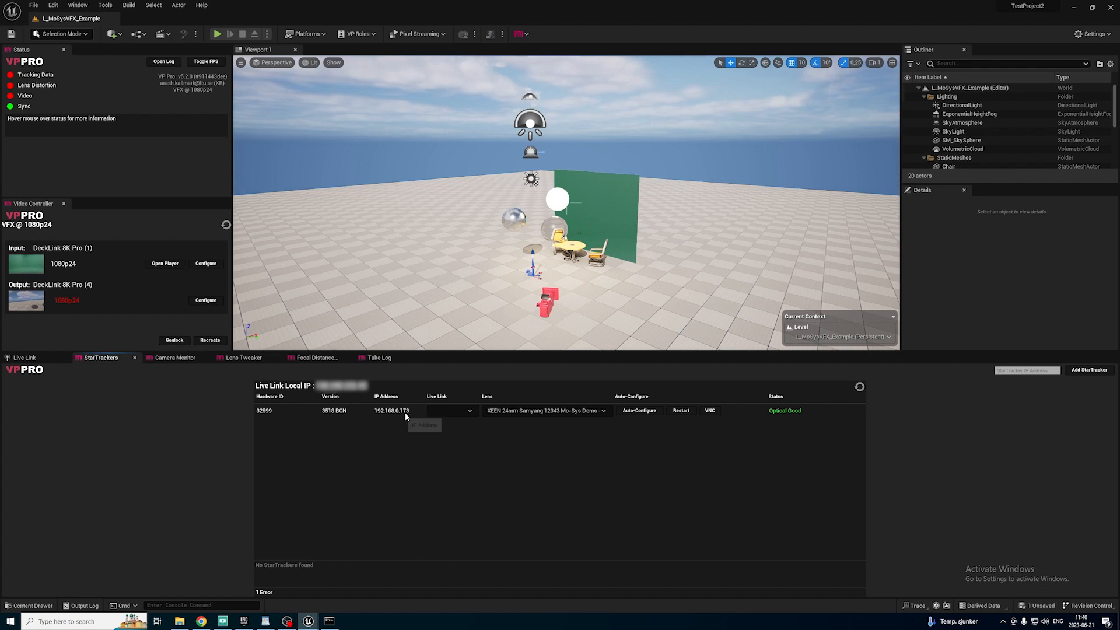
Assign the ACam Live Link subject to the detected StarTracker and auto-configure it.
{"action": "left_click", "coordinate": [468, 408]}
{"action": "left_click", "coordinate": [453, 420]}
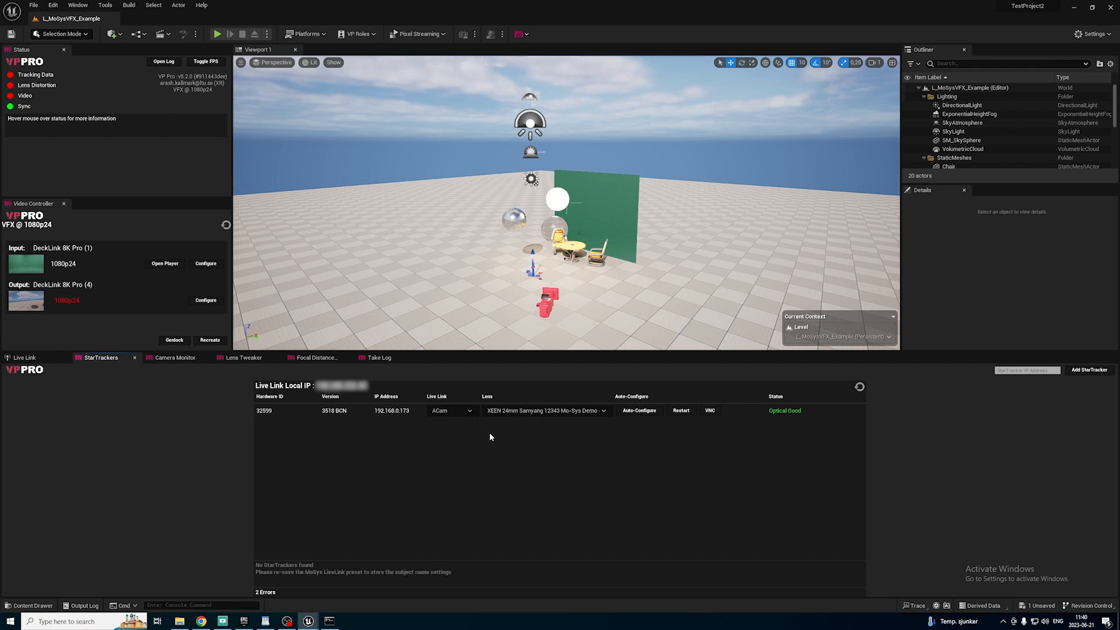
{"action": "left_click", "coordinate": [646, 413]}
{"action": "left_click", "coordinate": [630, 412]}
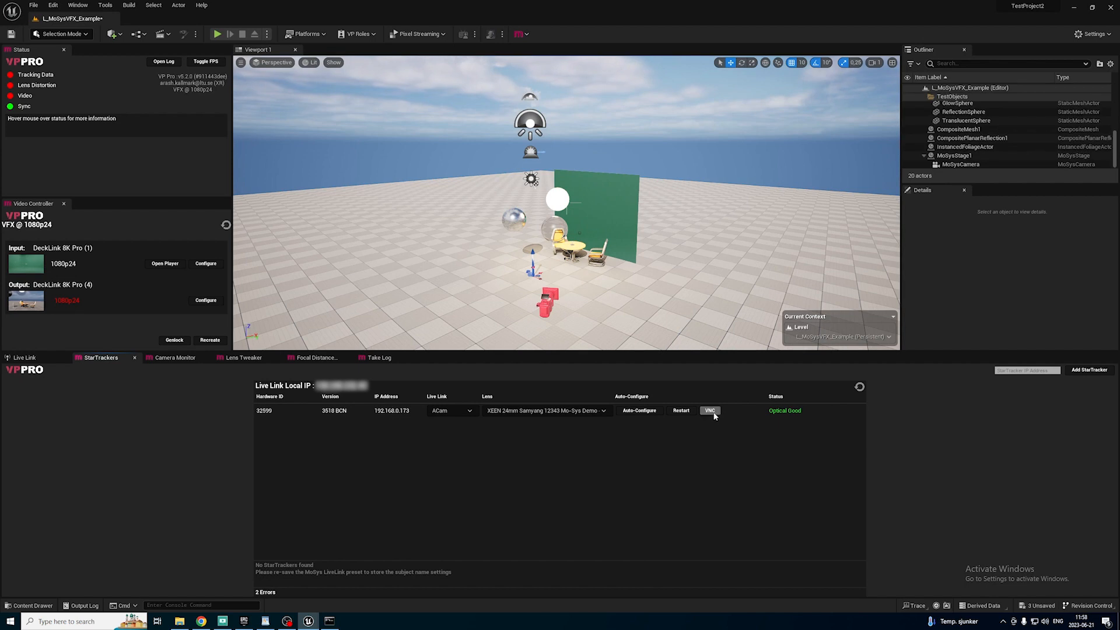
Open the StarTracker's VNC interface, look through its settings pages and enable UDP output to destination 1 on port 8001.
{"action": "left_click", "coordinate": [711, 411]}
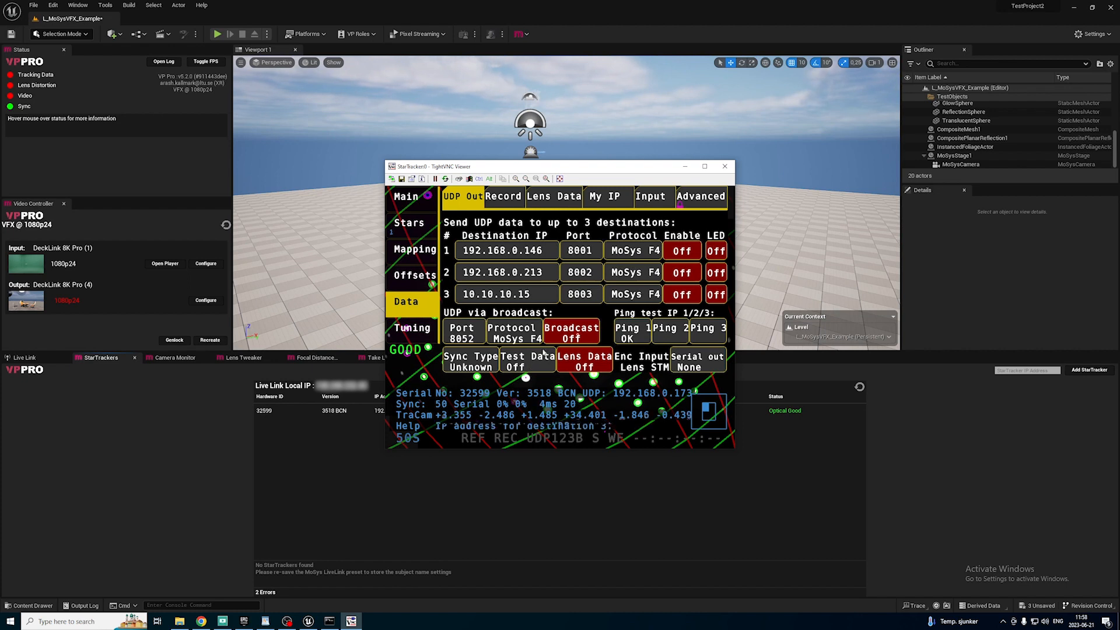
{"action": "left_click", "coordinate": [412, 195]}
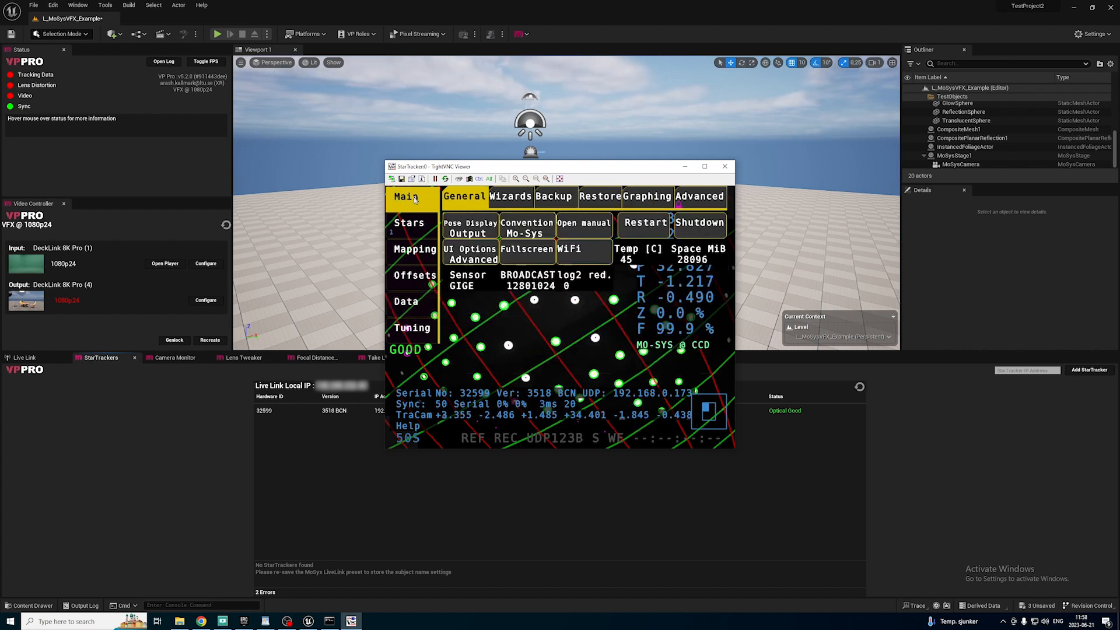
{"action": "left_click", "coordinate": [415, 234]}
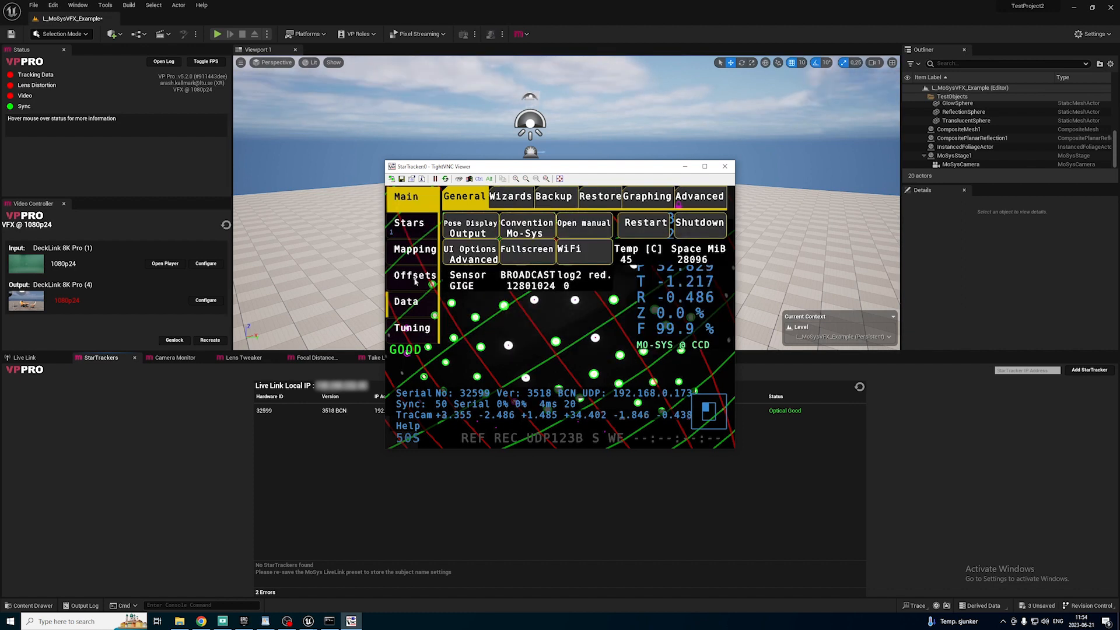
{"action": "left_click", "coordinate": [415, 279]}
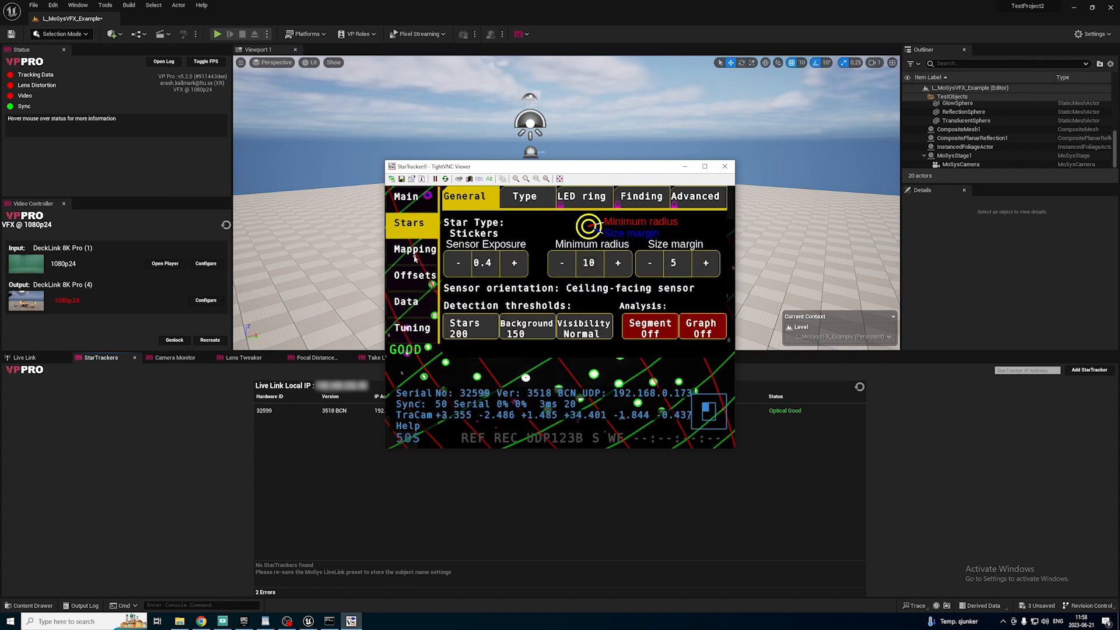
{"action": "left_click", "coordinate": [415, 249]}
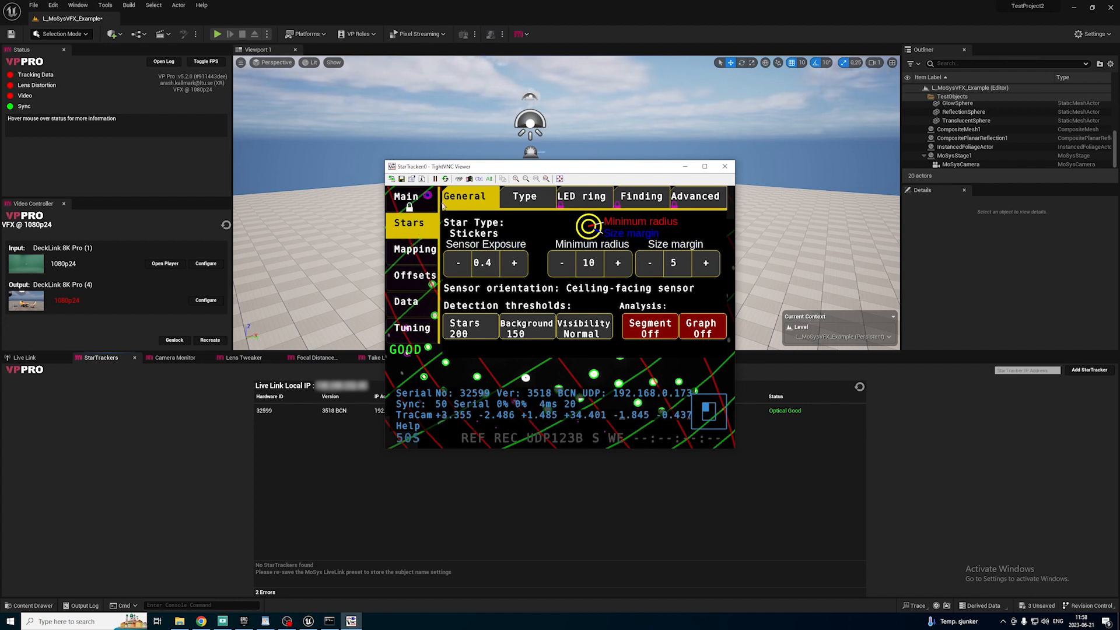
{"action": "left_click", "coordinate": [470, 202]}
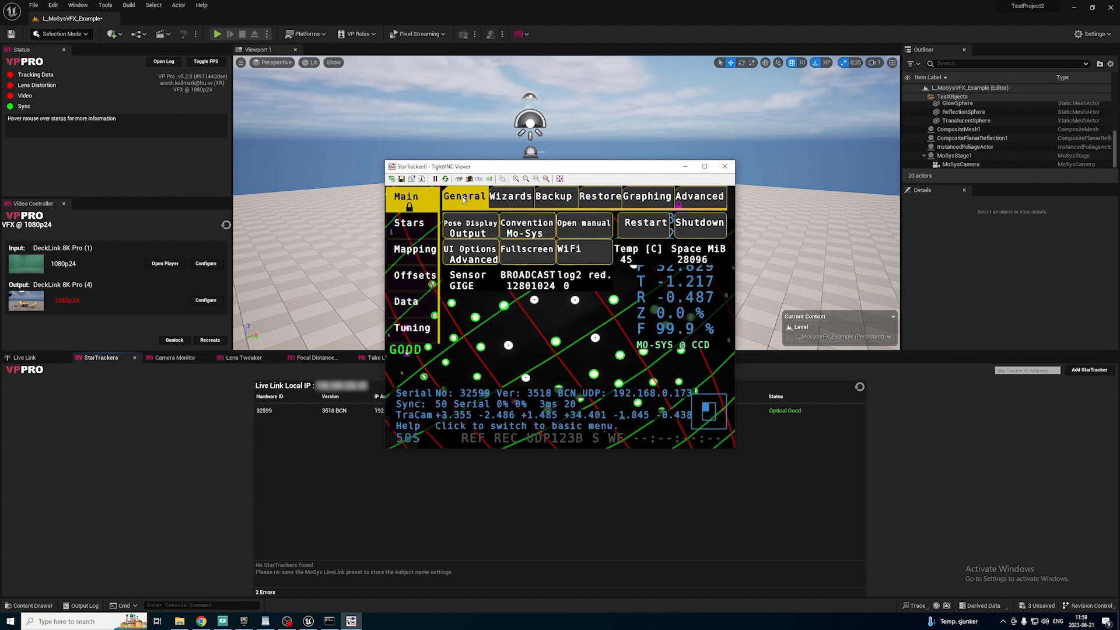
{"action": "left_click", "coordinate": [414, 306]}
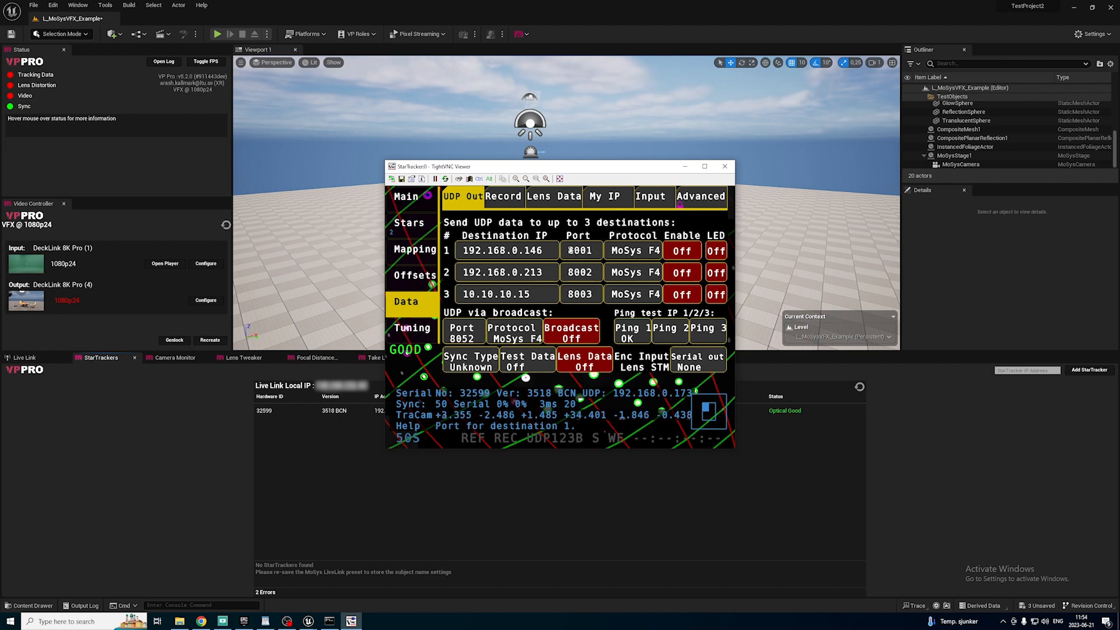
{"action": "left_click", "coordinate": [686, 255]}
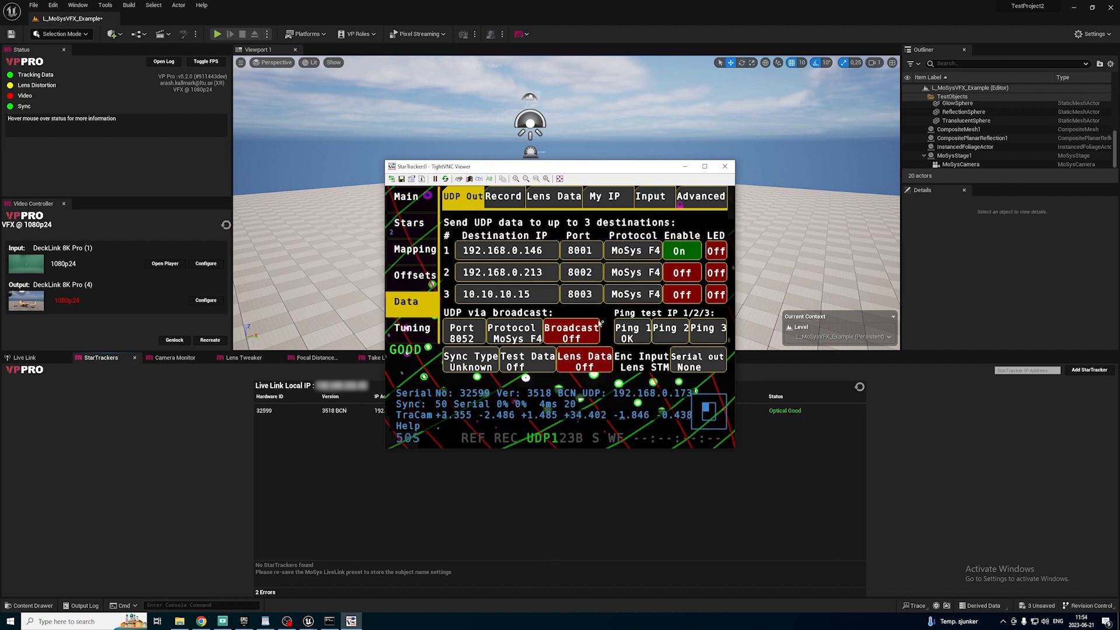
{"action": "left_click", "coordinate": [614, 196]}
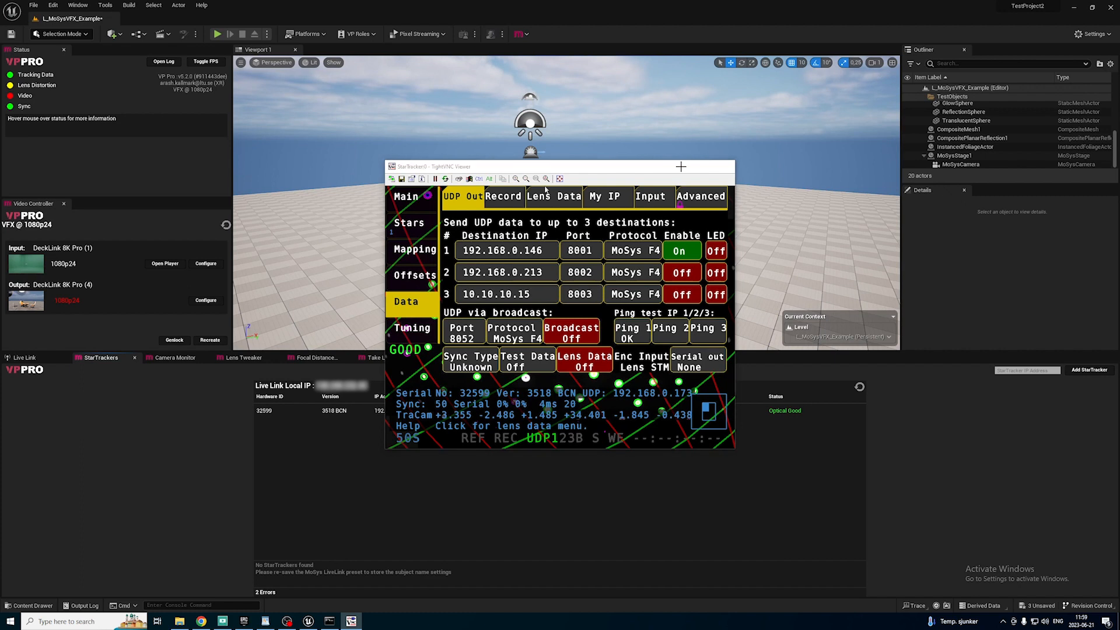
{"action": "left_click", "coordinate": [681, 167]}
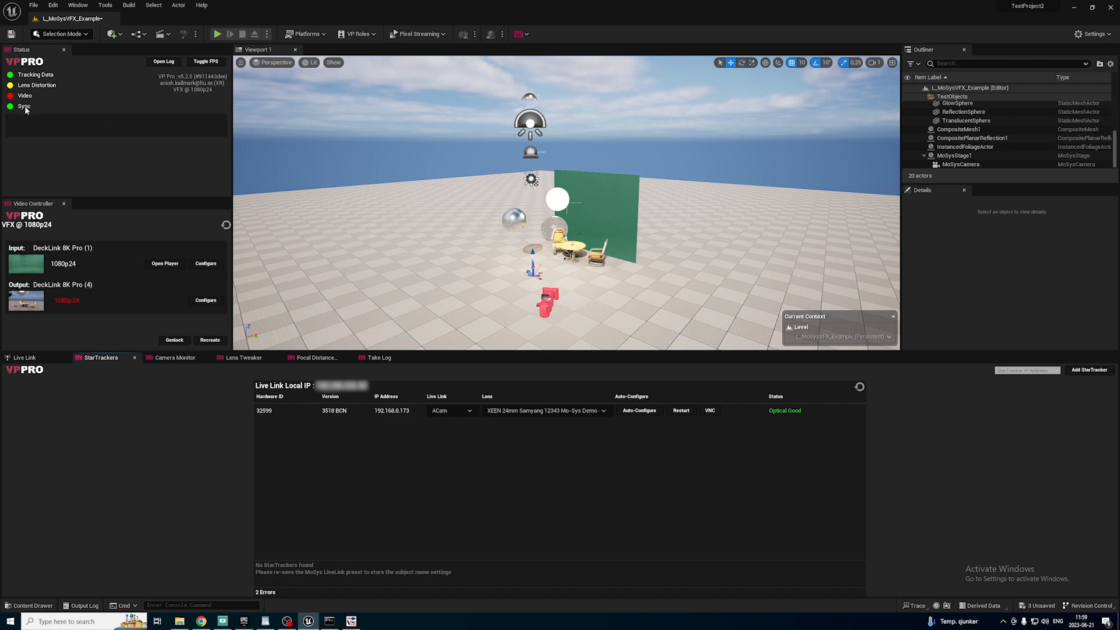
Open the Mo-Sys Output viewport alongside the StarTrackers panel.
{"action": "left_click", "coordinate": [78, 5]}
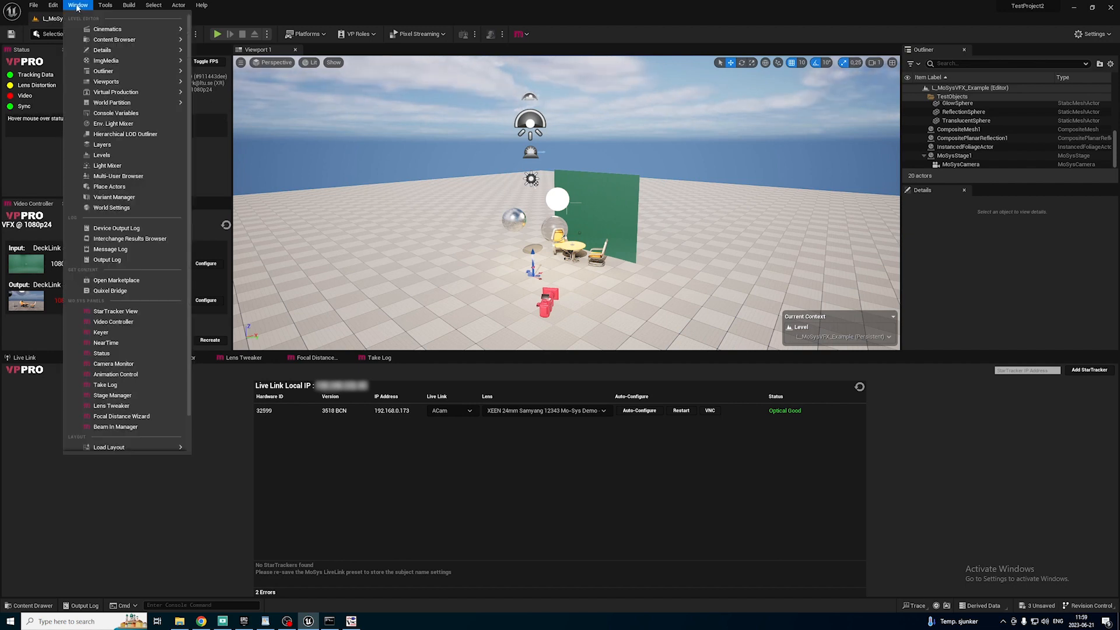
{"action": "mouse_move", "coordinate": [169, 82]}
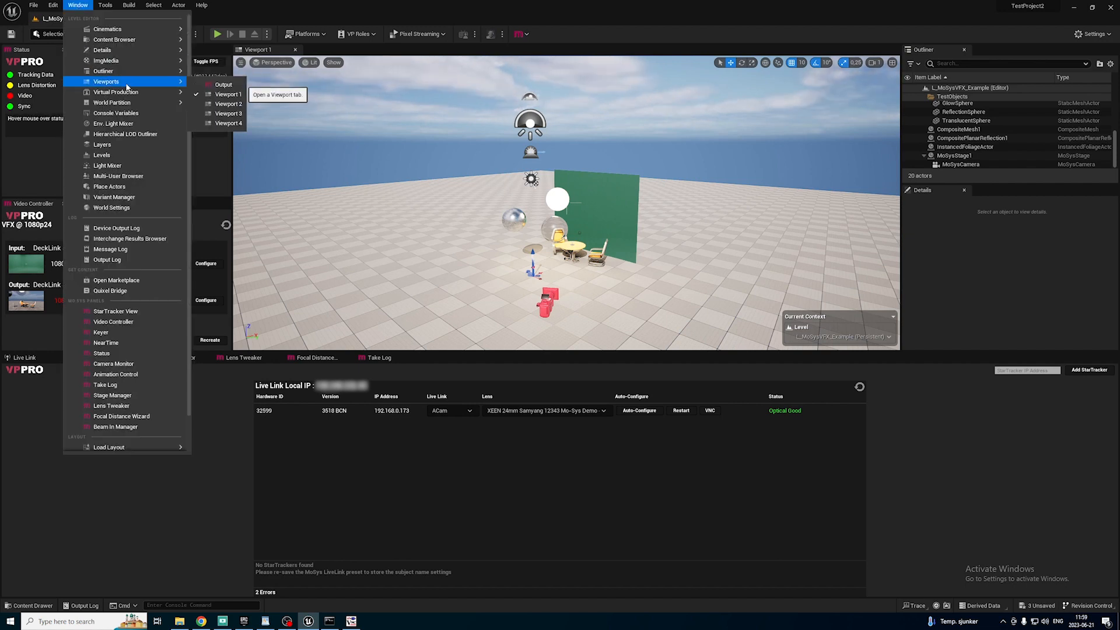
{"action": "left_click", "coordinate": [213, 85]}
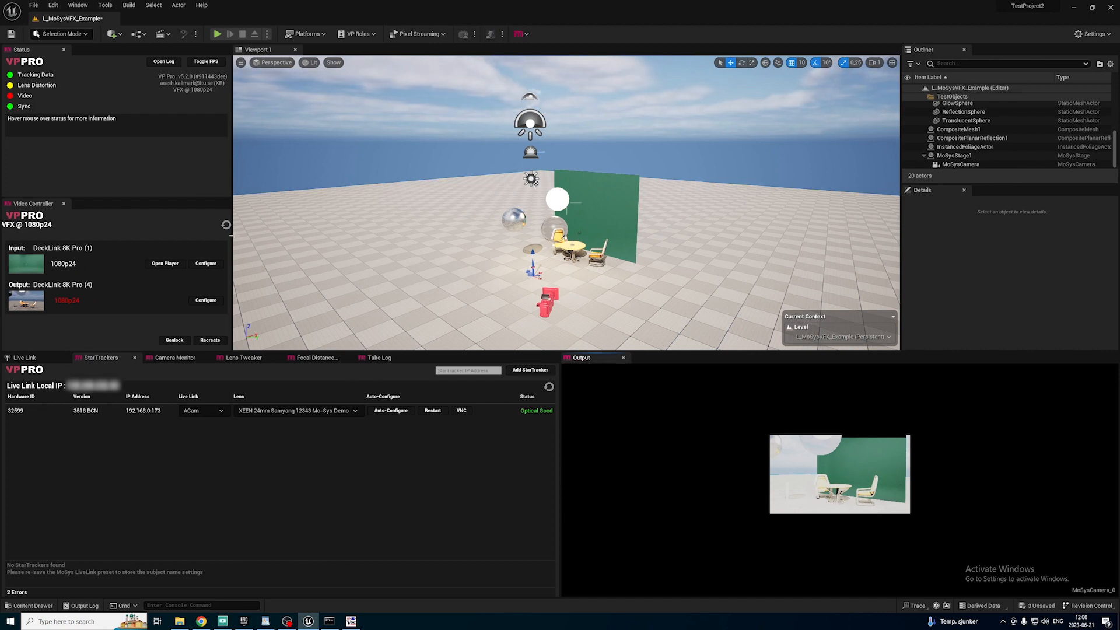
Refresh the Video Controller and select MoSysCamera under MoSysStage1.
{"action": "left_click", "coordinate": [225, 226]}
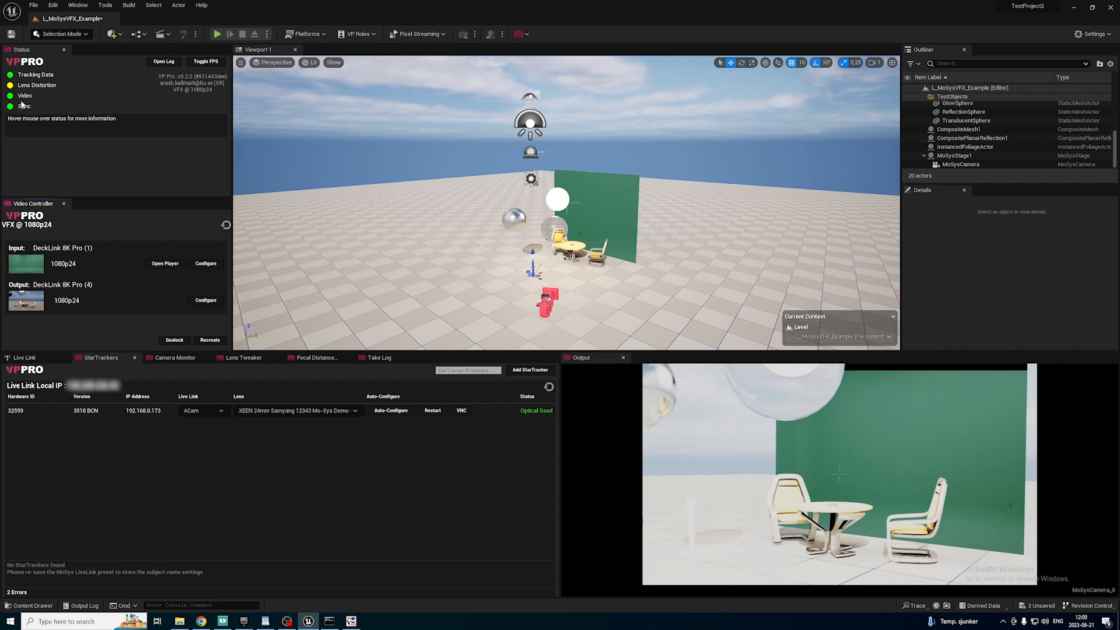
{"action": "mouse_move", "coordinate": [12, 88]}
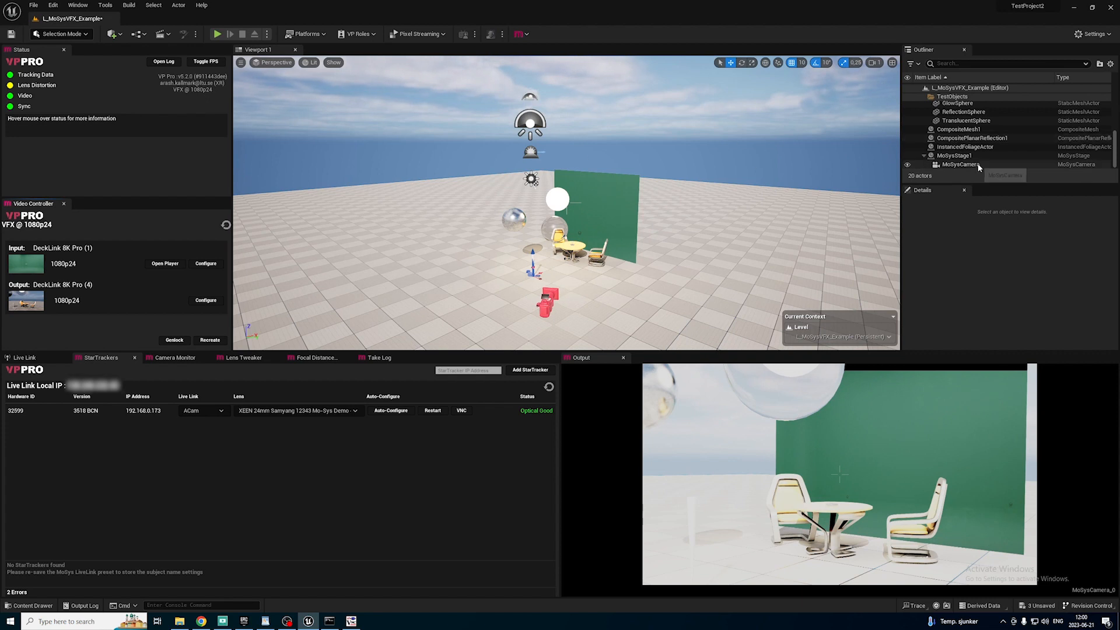
{"action": "left_click", "coordinate": [960, 164]}
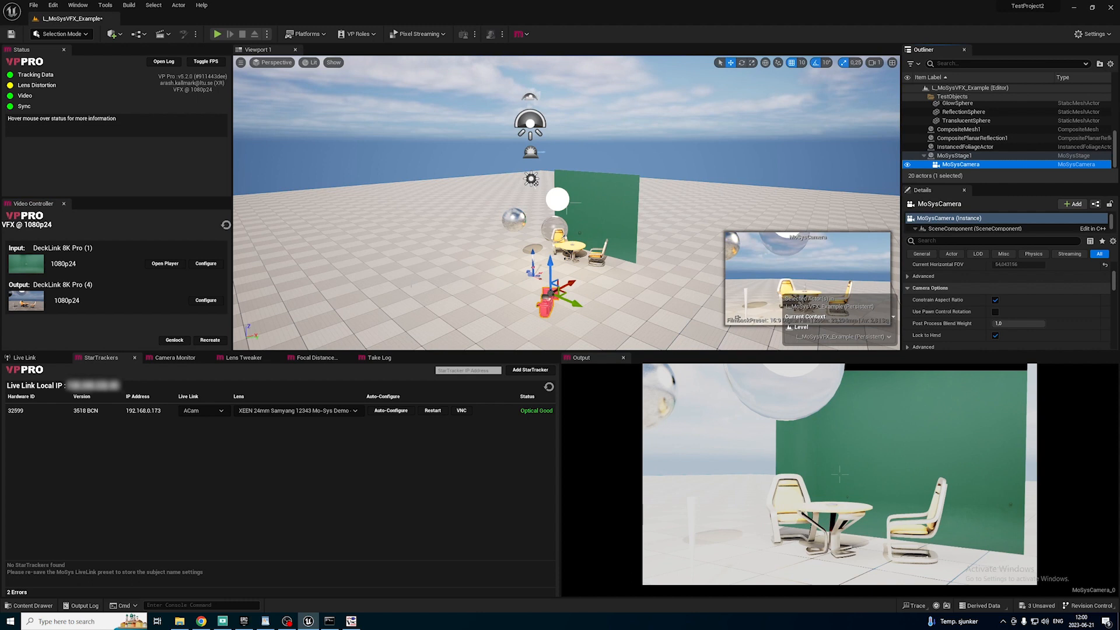
{"action": "left_click", "coordinate": [45, 148]}
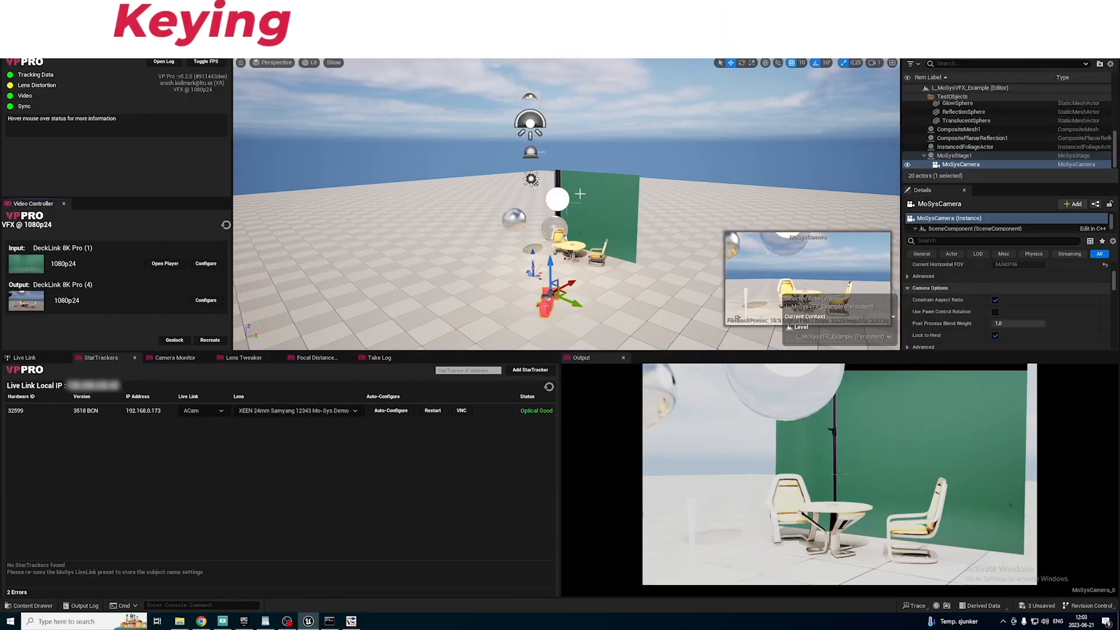
Add a Mo-Sys Composite Mesh to the level and select it in the viewport.
{"action": "left_click", "coordinate": [112, 34]}
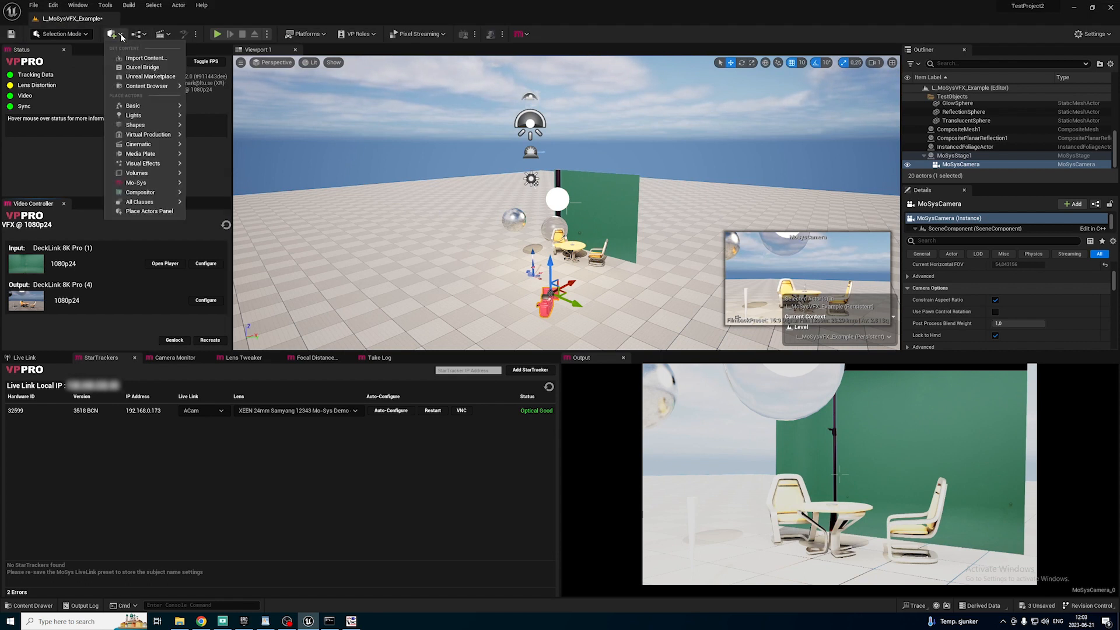
{"action": "mouse_move", "coordinate": [164, 187]}
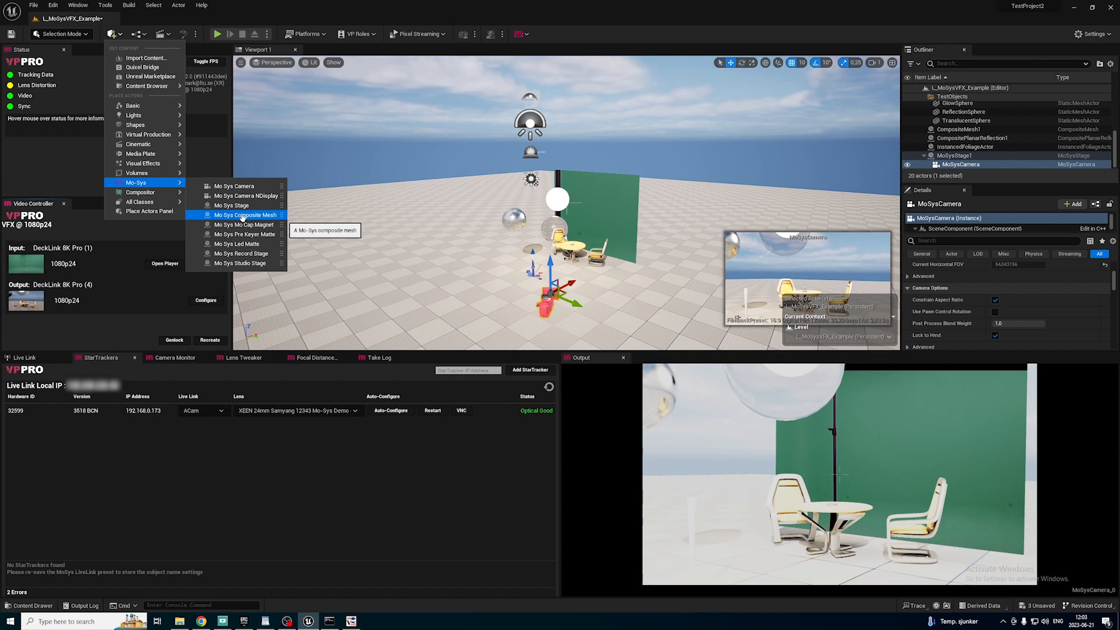
{"action": "left_click", "coordinate": [227, 215]}
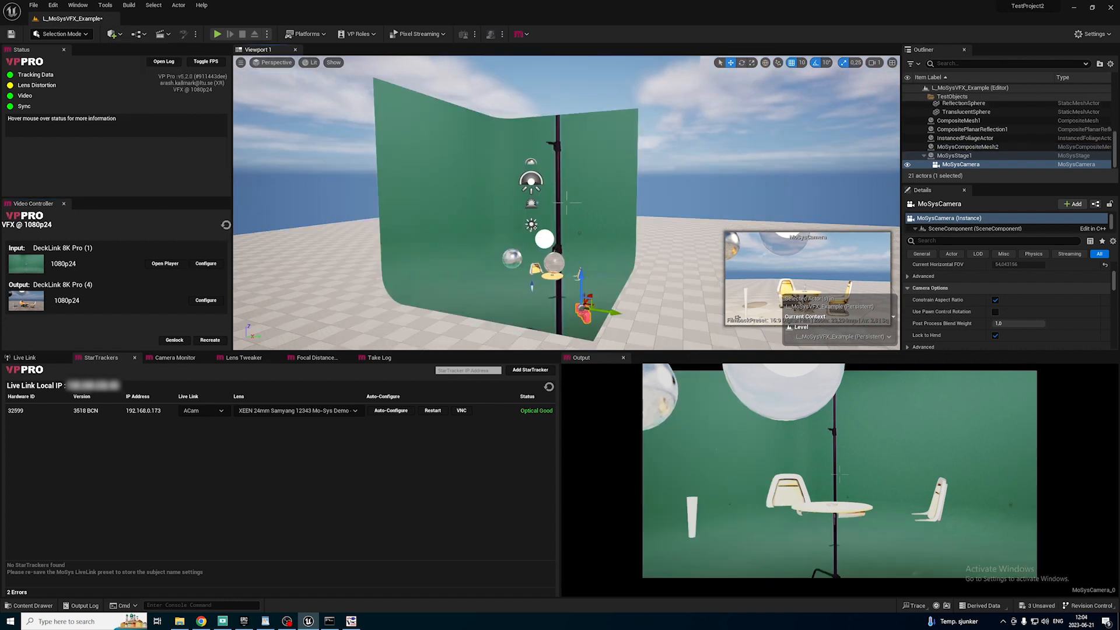
{"action": "right_click_drag", "start_coordinate": [608, 305], "coordinate": [623, 301]}
{"action": "left_click", "coordinate": [647, 265]}
{"action": "left_click_drag", "start_coordinate": [631, 295], "coordinate": [628, 325]}
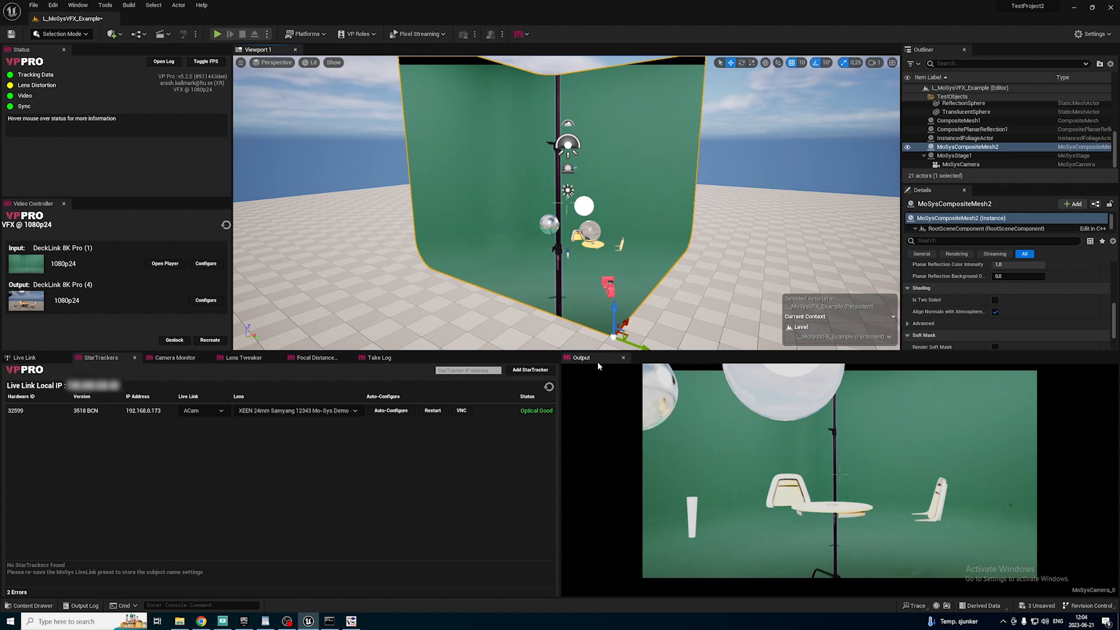
Open the Mo-Sys Keyer and turn off the Is Composite option in its Composite Keyer settings.
{"action": "left_click", "coordinate": [80, 5]}
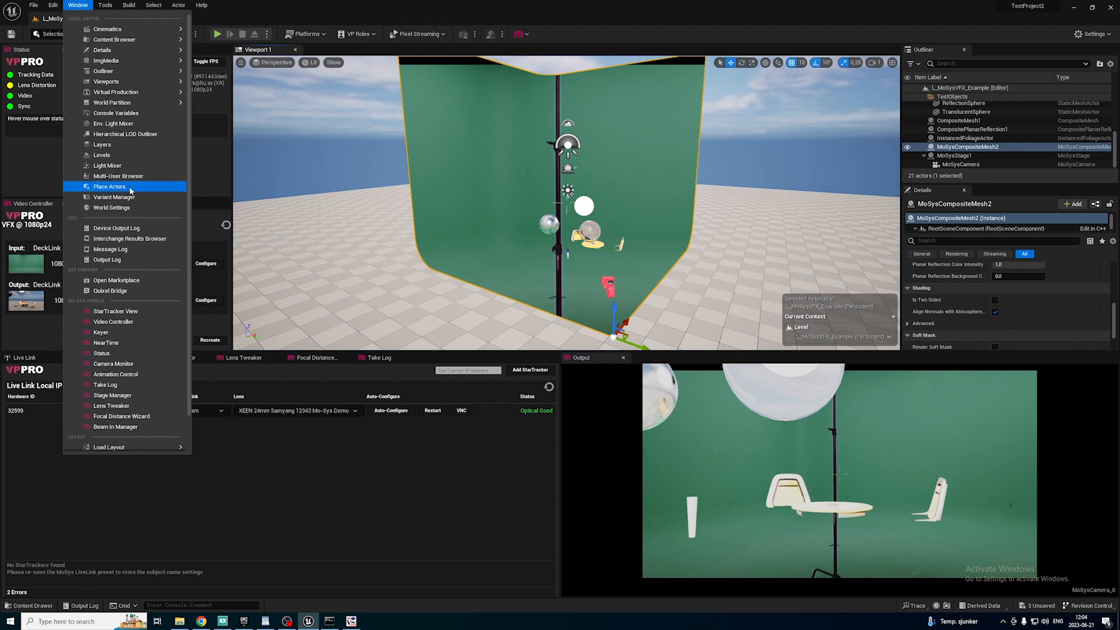
{"action": "left_click", "coordinate": [102, 332]}
{"action": "left_click_drag", "start_coordinate": [384, 102], "coordinate": [569, 118]}
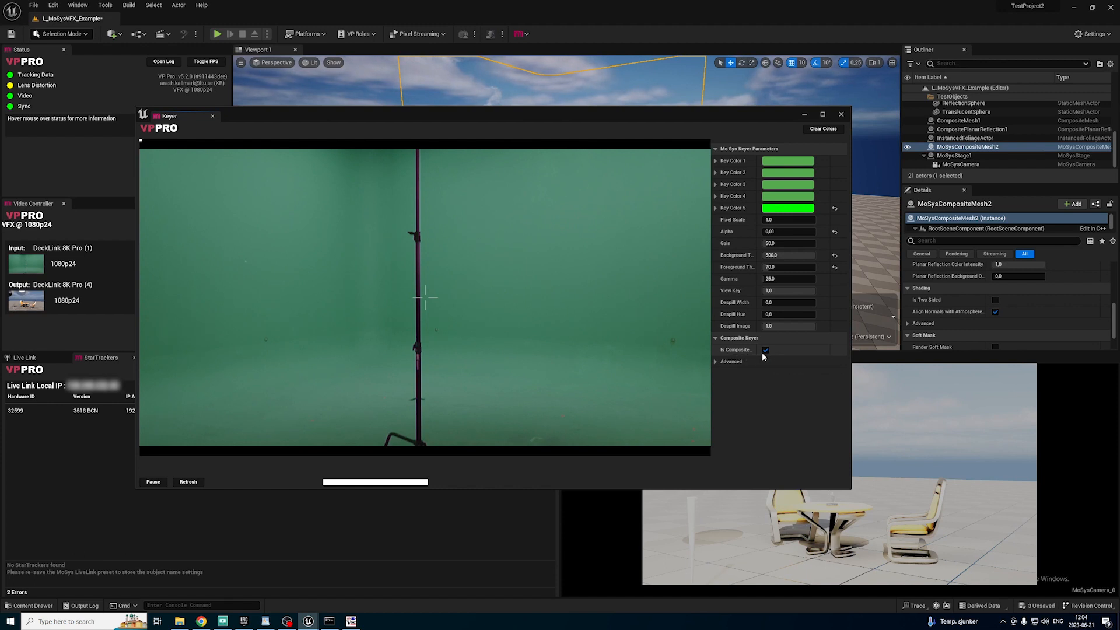
{"action": "left_click", "coordinate": [766, 351]}
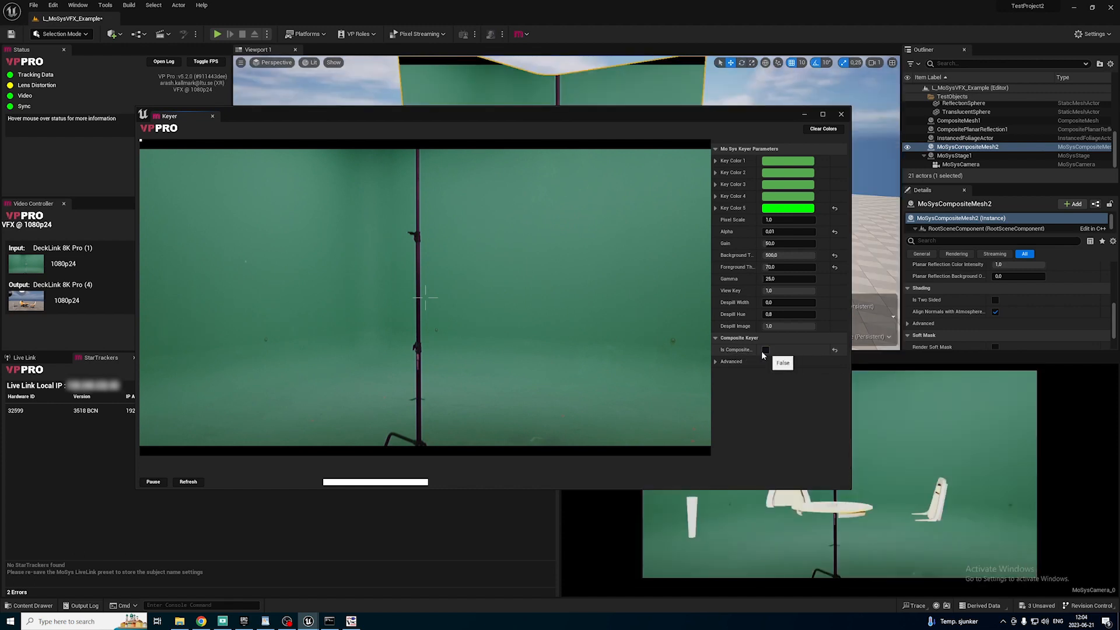
Sample Key Color 1 from the green screen in the Keyer preview.
{"action": "left_click_drag", "start_coordinate": [697, 116], "coordinate": [498, 101]}
{"action": "left_click", "coordinate": [378, 217]}
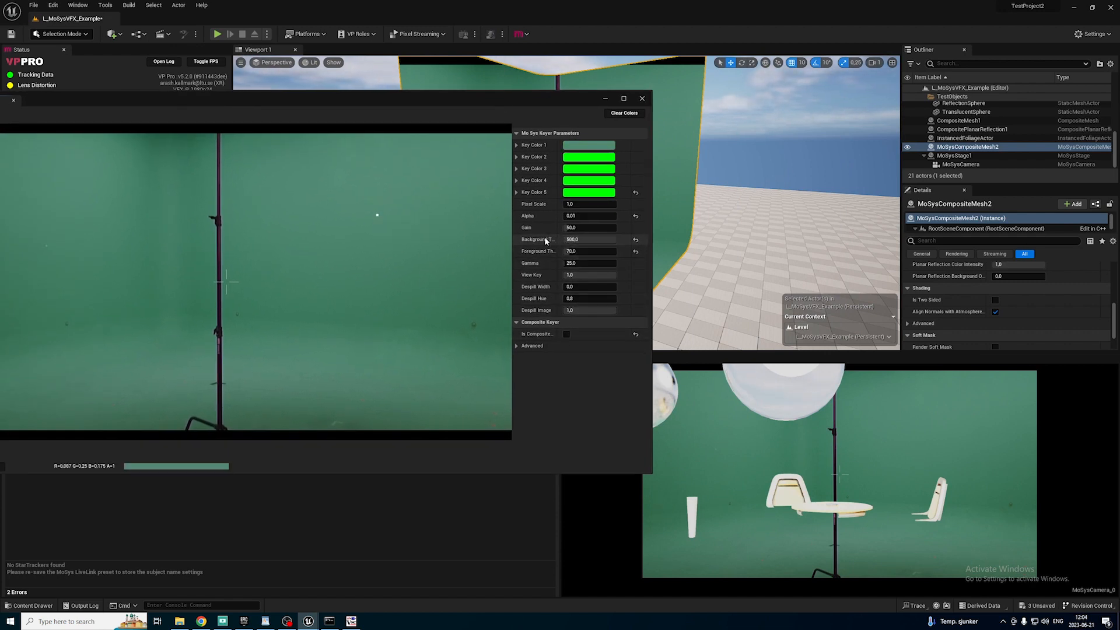
Try a Background Threshold of 0 with Is Composite turned back on in the Keyer, and raise the threshold to 500.
{"action": "left_click", "coordinate": [576, 239]}
{"action": "type", "text": "0"}
{"action": "key", "text": "Return"}
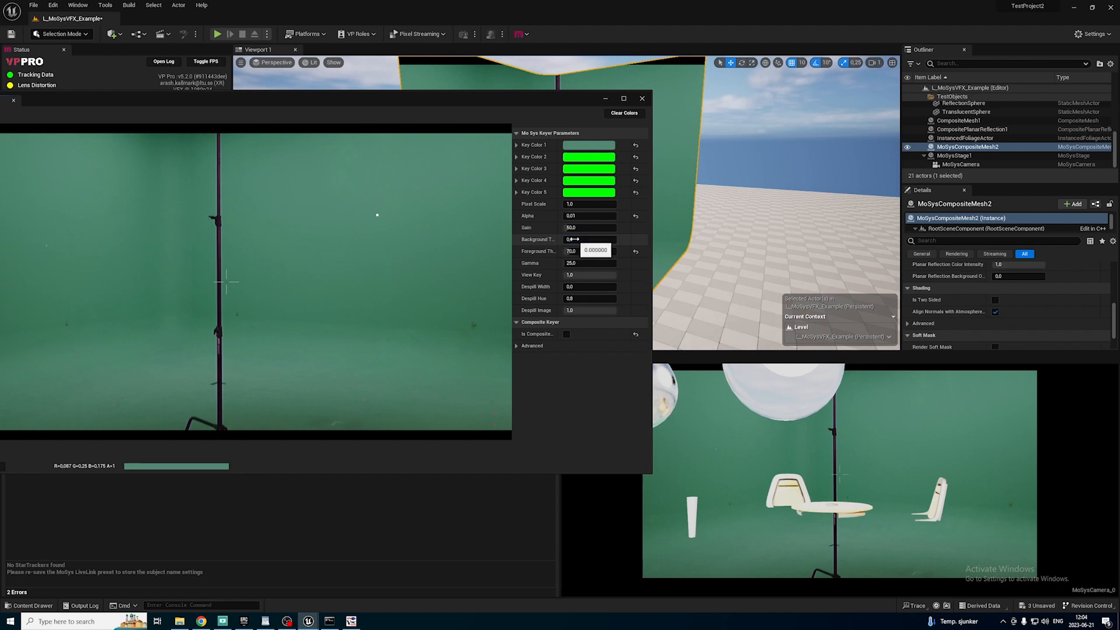
{"action": "left_click", "coordinate": [567, 334]}
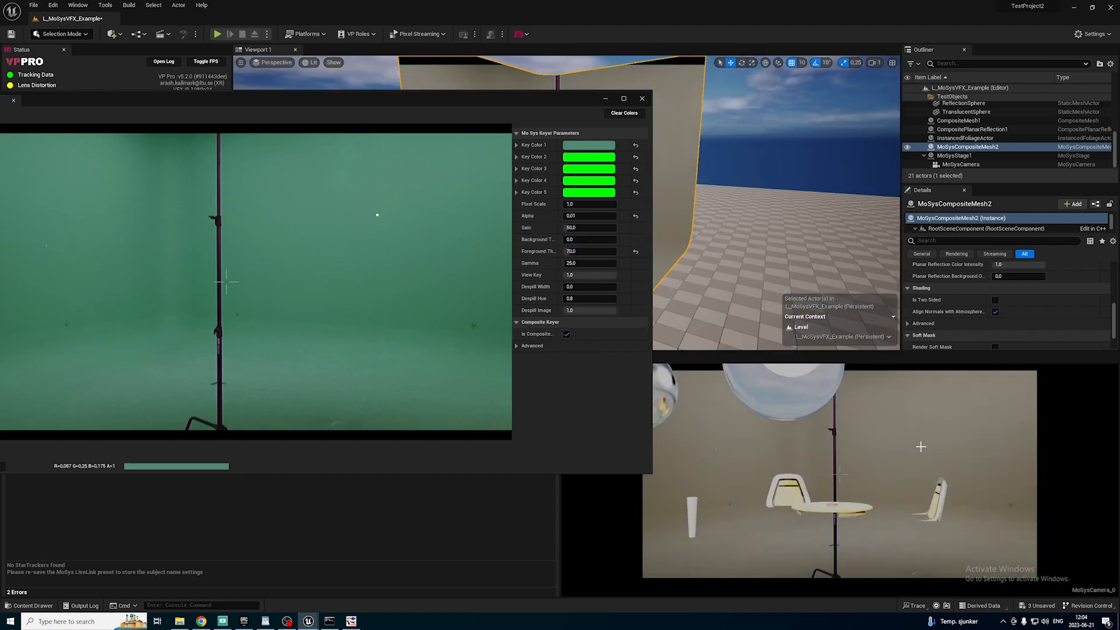
{"action": "left_click_drag", "start_coordinate": [574, 239], "coordinate": [591, 240]}
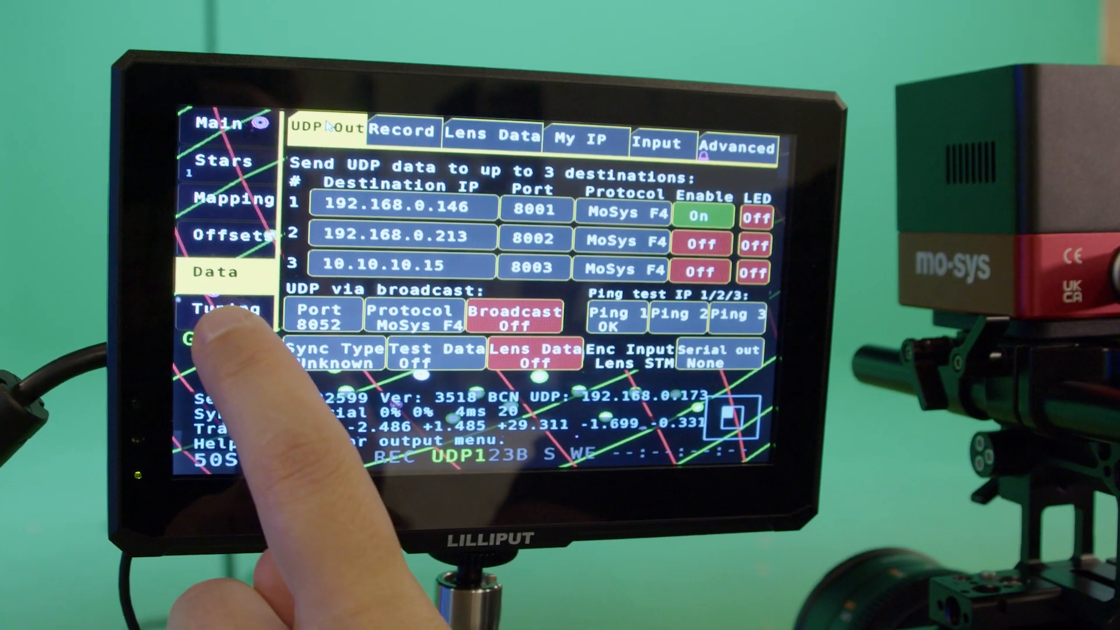
{"action": "left_click", "coordinate": [201, 319]}
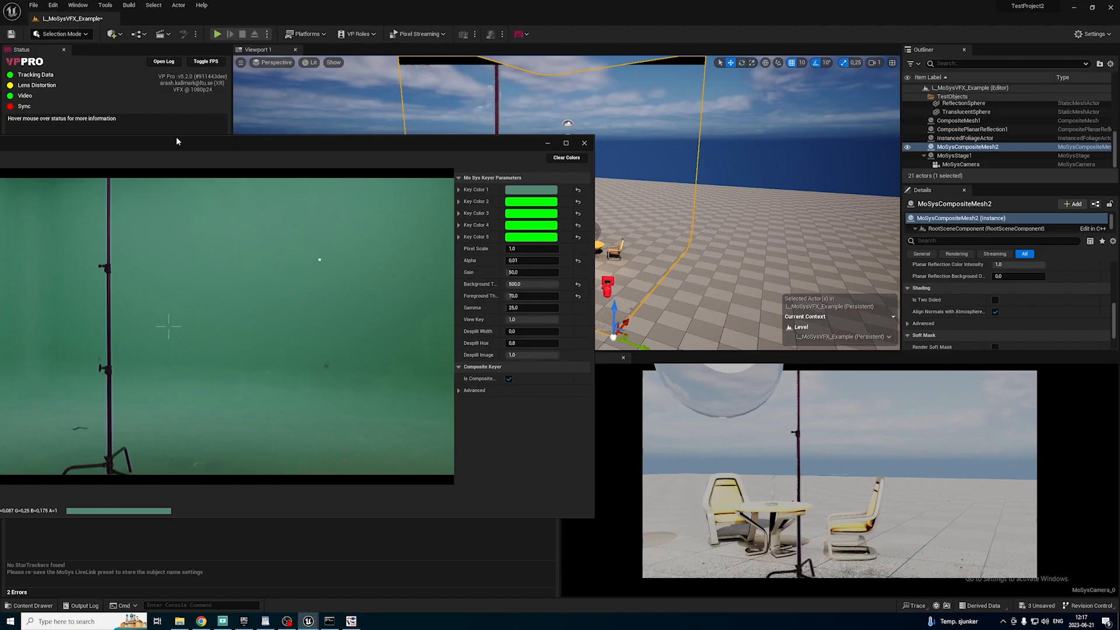
Minimize the Keyer window and bring up the Mo-Sys Camera Monitor panel.
{"action": "left_click", "coordinate": [548, 144]}
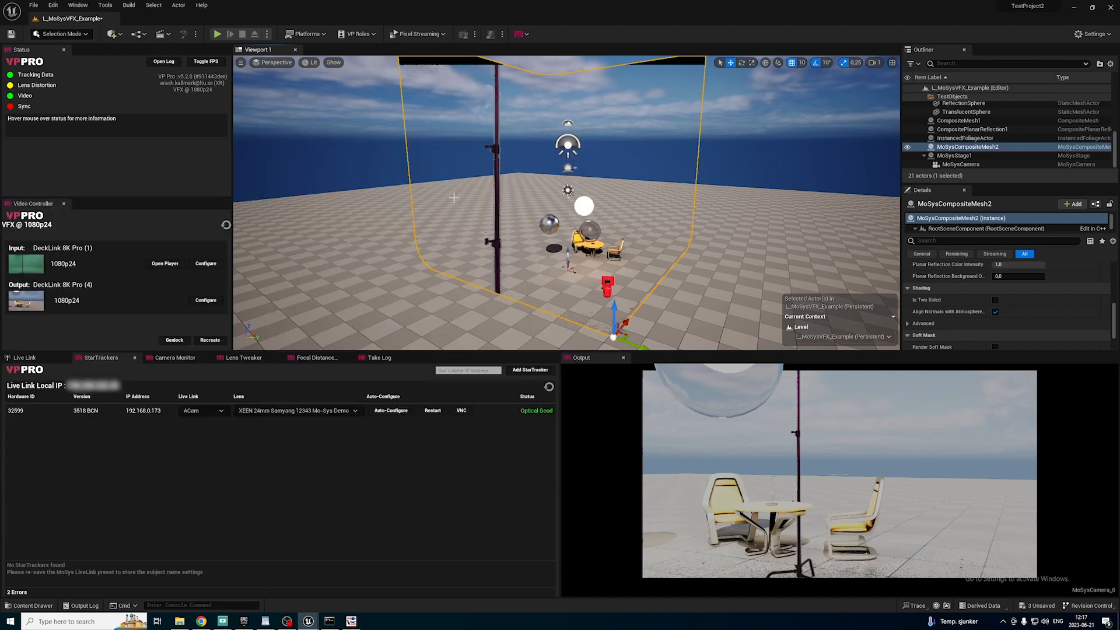
{"action": "left_click", "coordinate": [166, 362]}
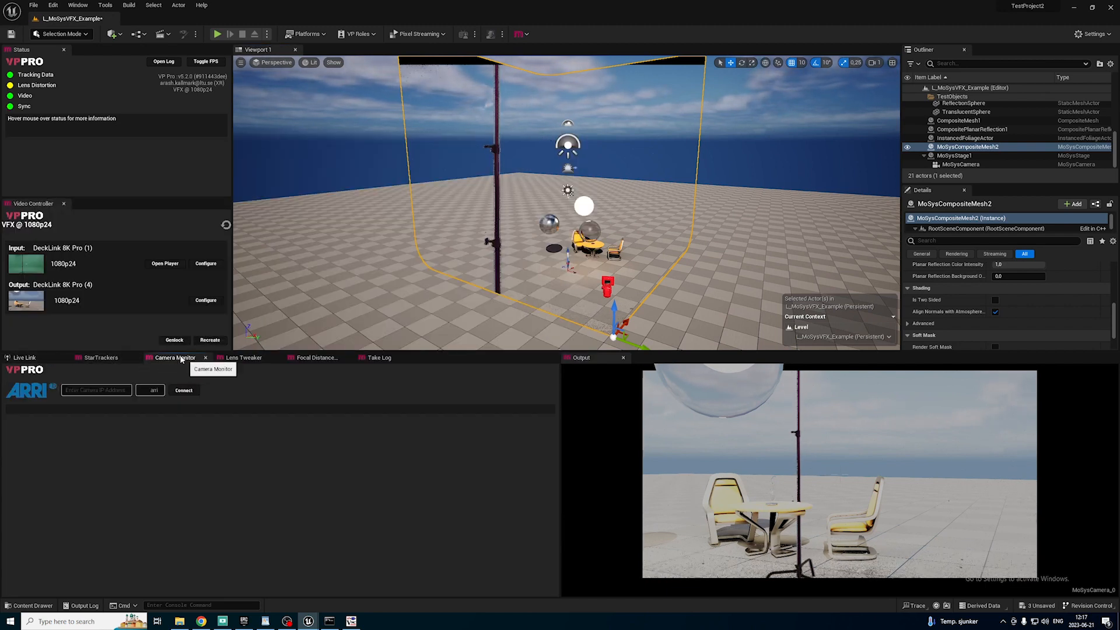
{"action": "left_click", "coordinate": [80, 6]}
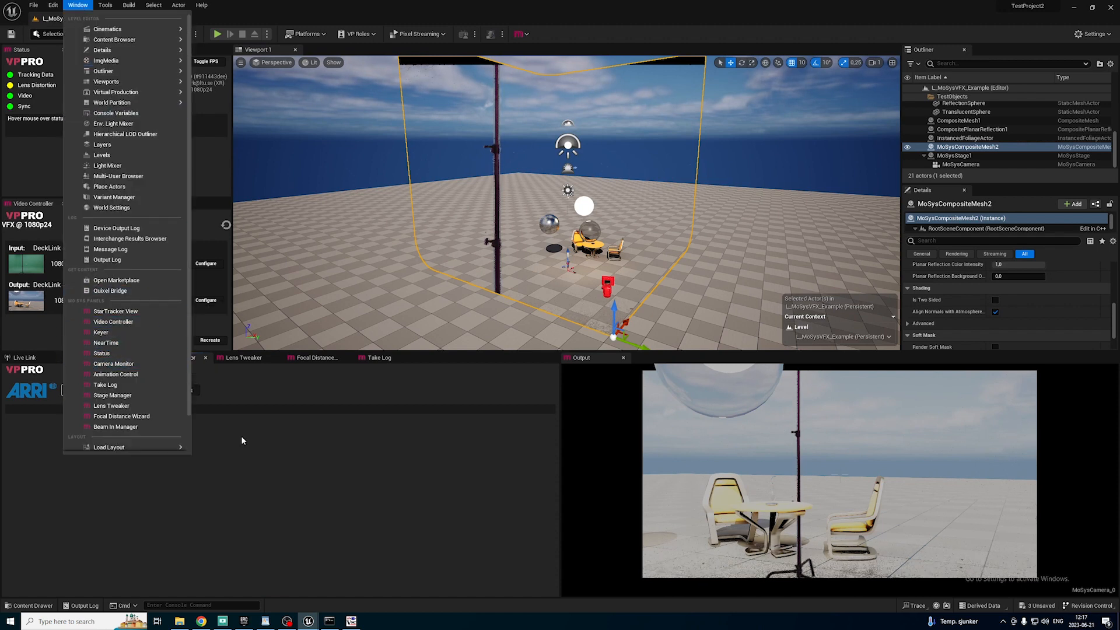
{"action": "left_click", "coordinate": [132, 364]}
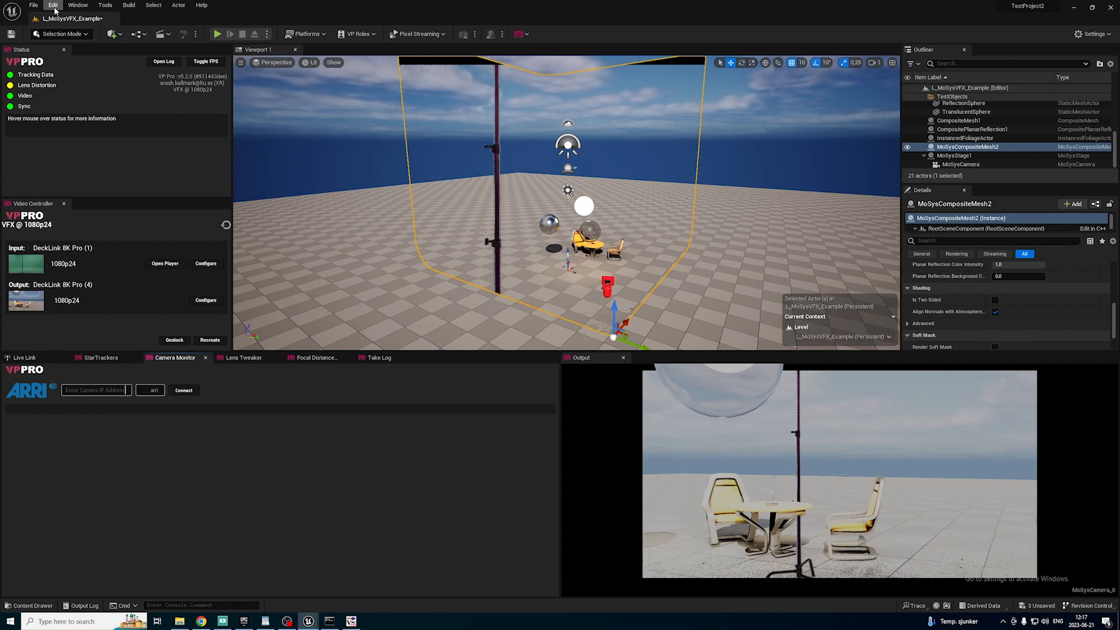
Set the Camera Model to RED in the Mo-Sys On Set VFX project settings and close the settings.
{"action": "left_click", "coordinate": [53, 5]}
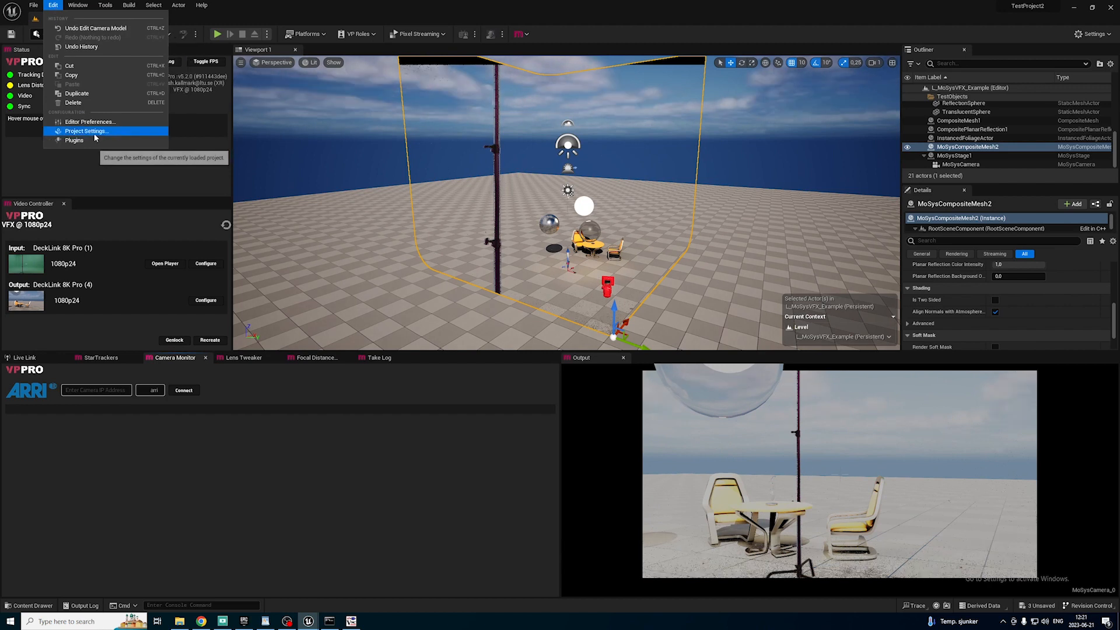
{"action": "left_click", "coordinate": [95, 131]}
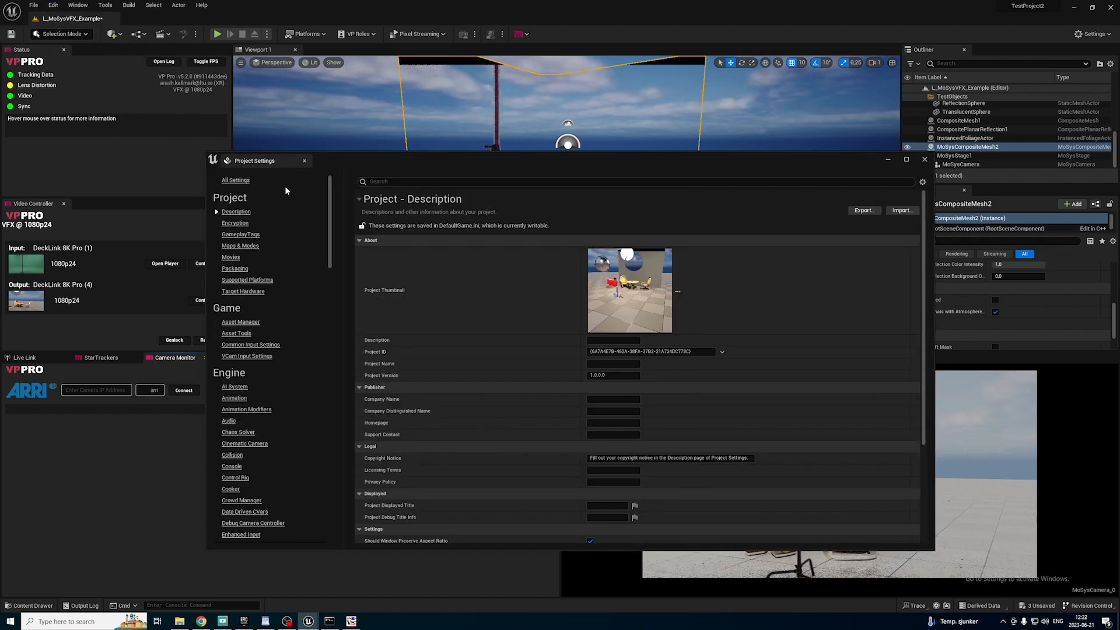
{"action": "left_click_drag", "start_coordinate": [331, 184], "coordinate": [327, 492]}
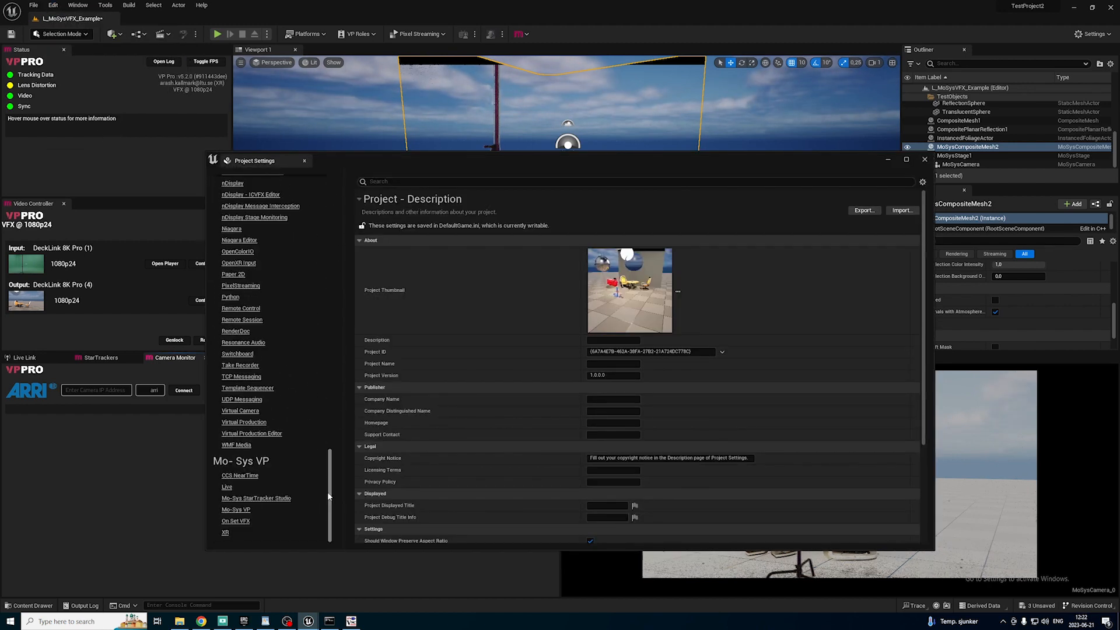
{"action": "left_click", "coordinate": [240, 522]}
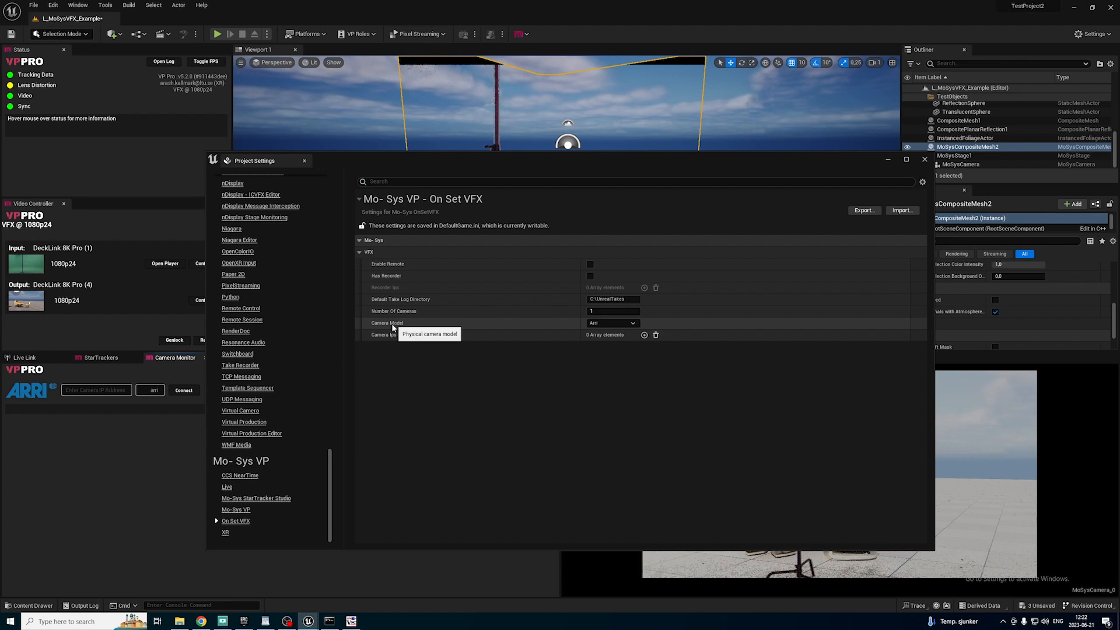
{"action": "left_click", "coordinate": [603, 330]}
{"action": "left_click", "coordinate": [604, 342]}
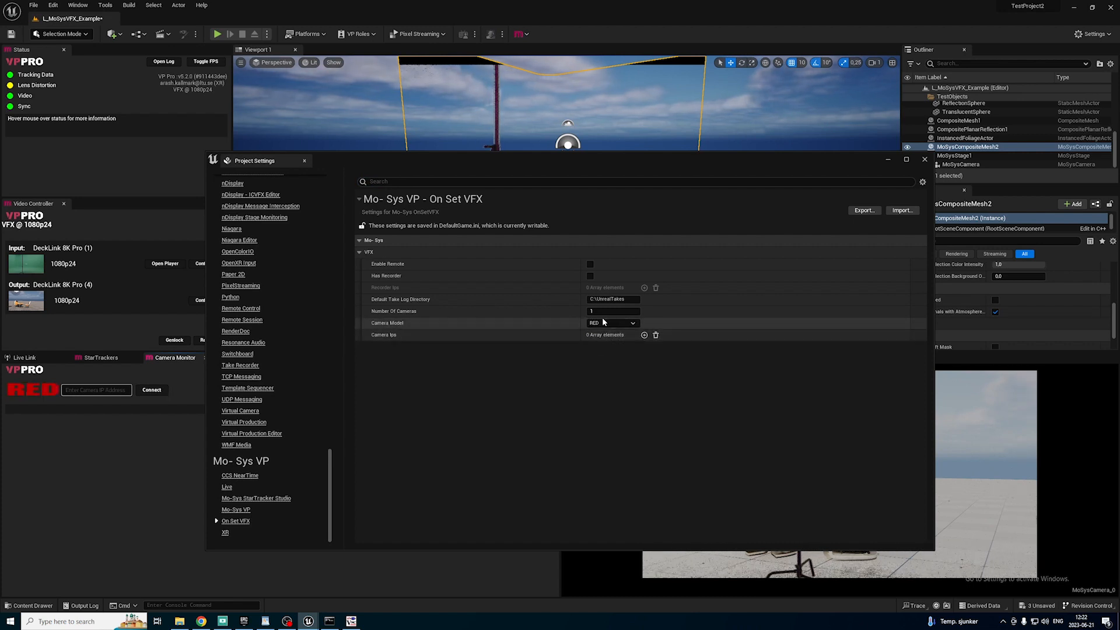
{"action": "left_click", "coordinate": [925, 159]}
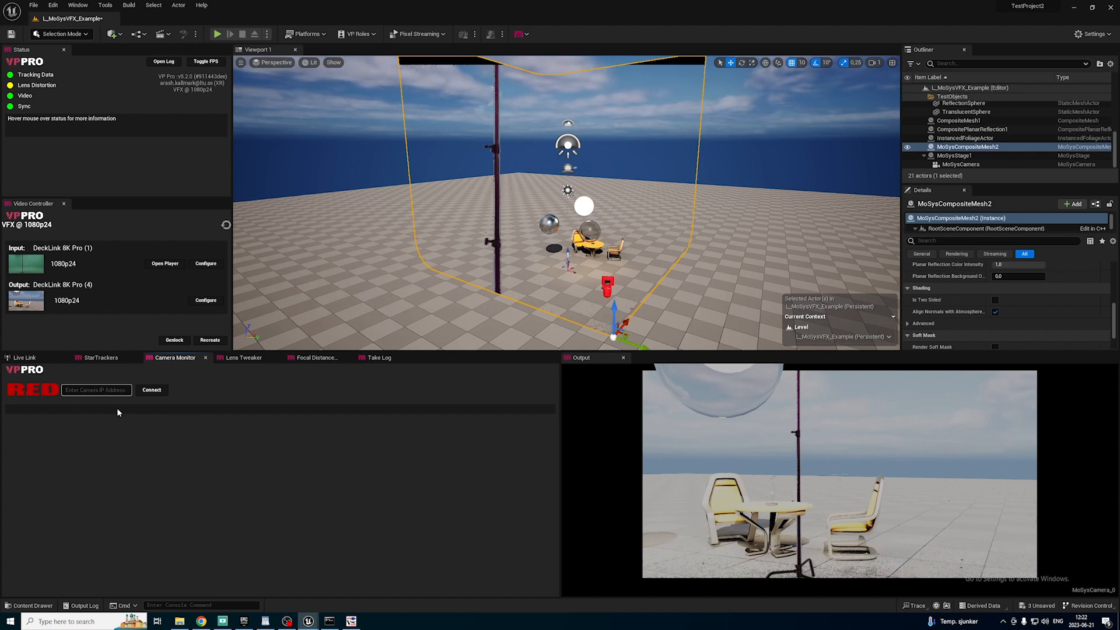
Connect the Camera Monitor to the RED camera at IP address 192.168.0.150.
{"action": "type", "text": "192.168.0.150"}
{"action": "left_click", "coordinate": [131, 390]}
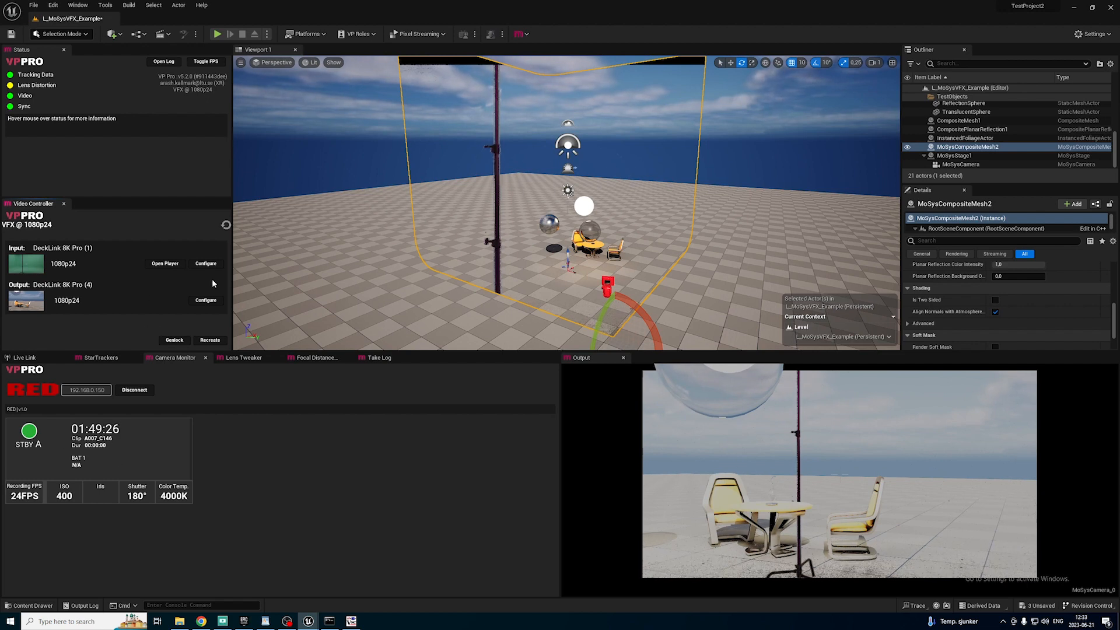
Find and open the Timecode Provider panel beside the Video Controller.
{"action": "left_click", "coordinate": [78, 5]}
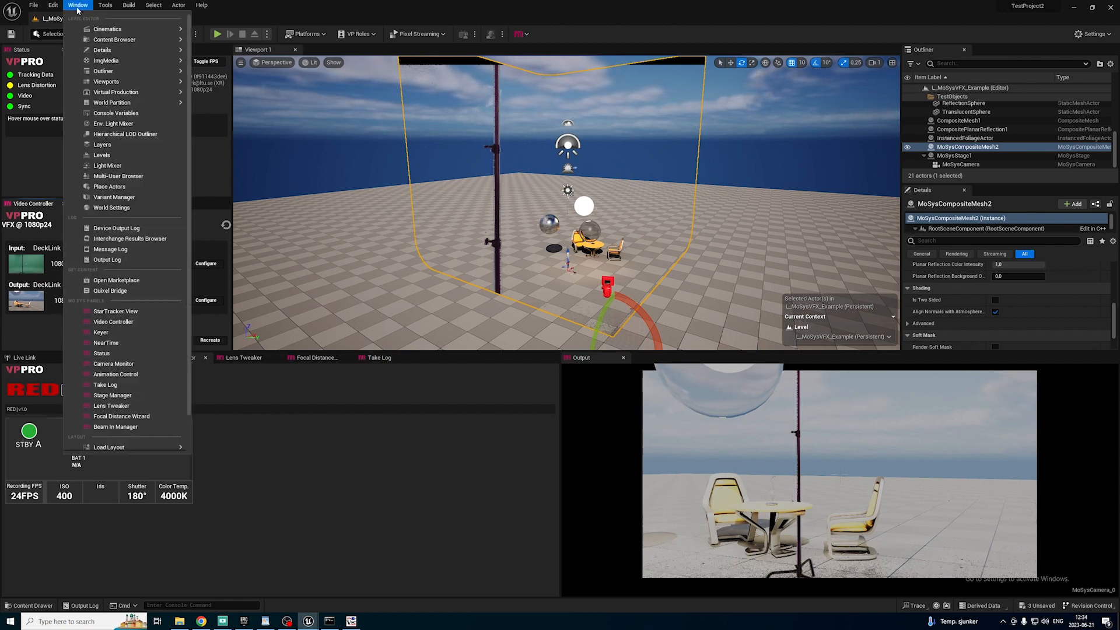
{"action": "type", "text": "ti"}
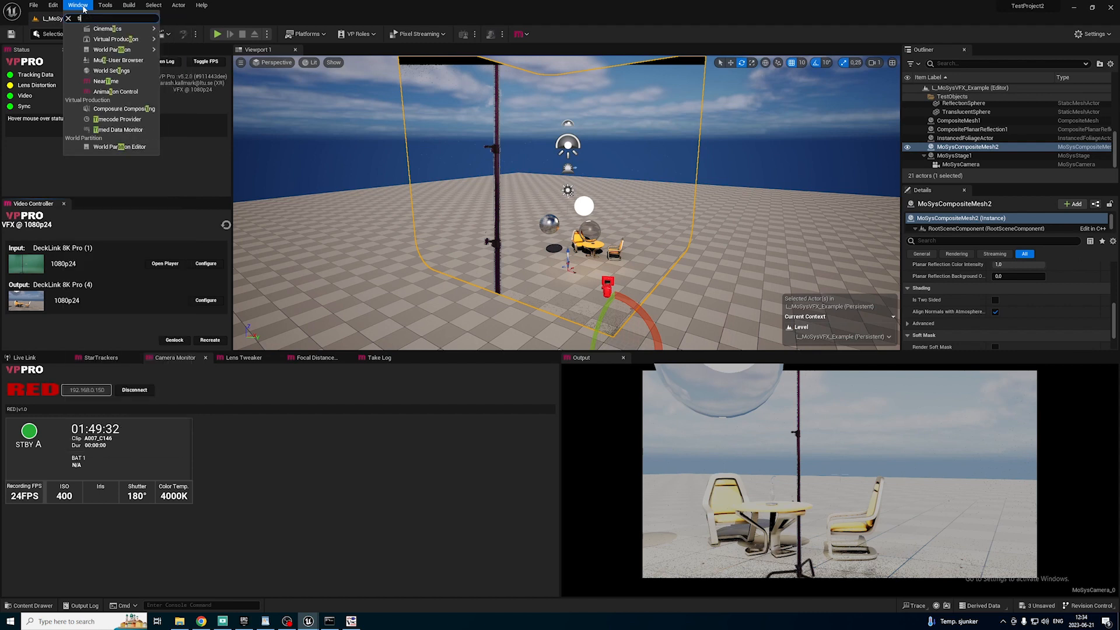
{"action": "type", "text": "me"}
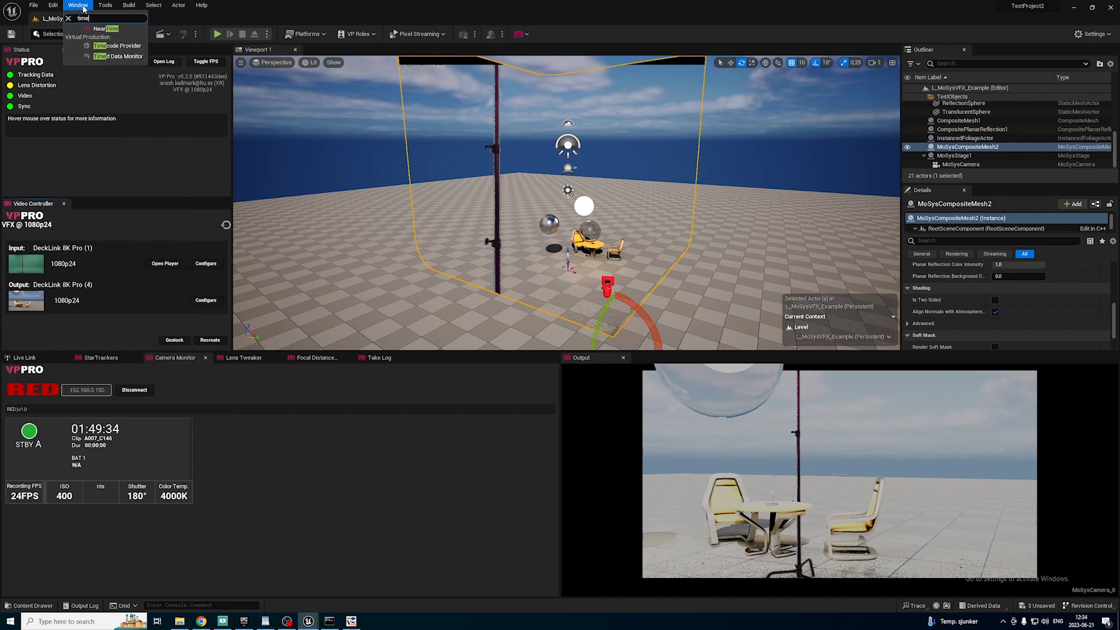
{"action": "left_click", "coordinate": [117, 46]}
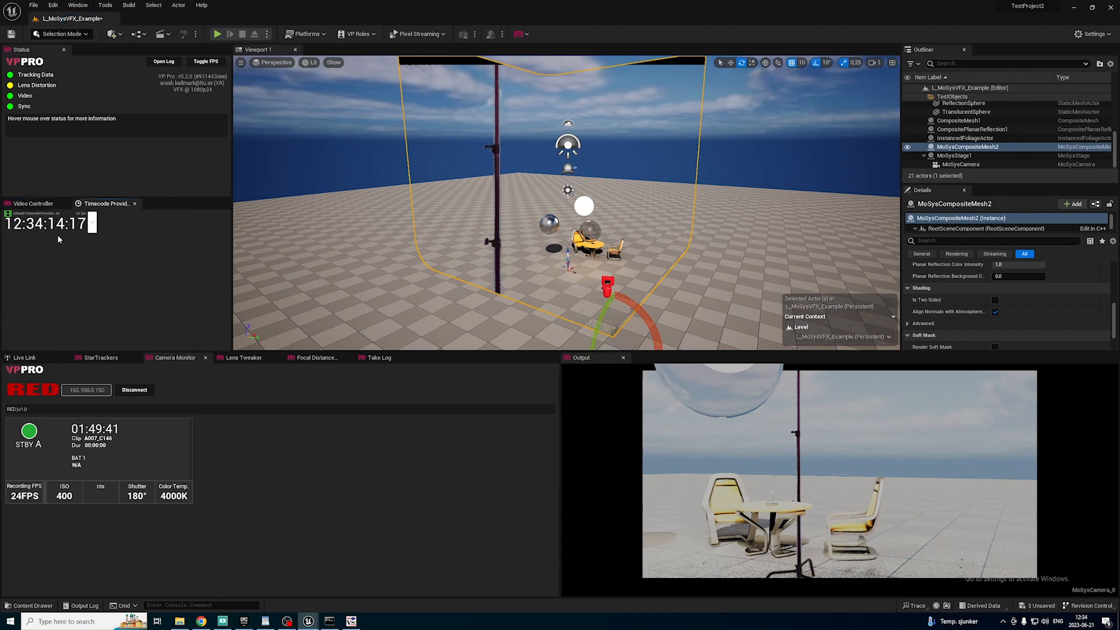
Open the Genlock panel and bring the Timecode Provider panel back to the front.
{"action": "left_click", "coordinate": [78, 5]}
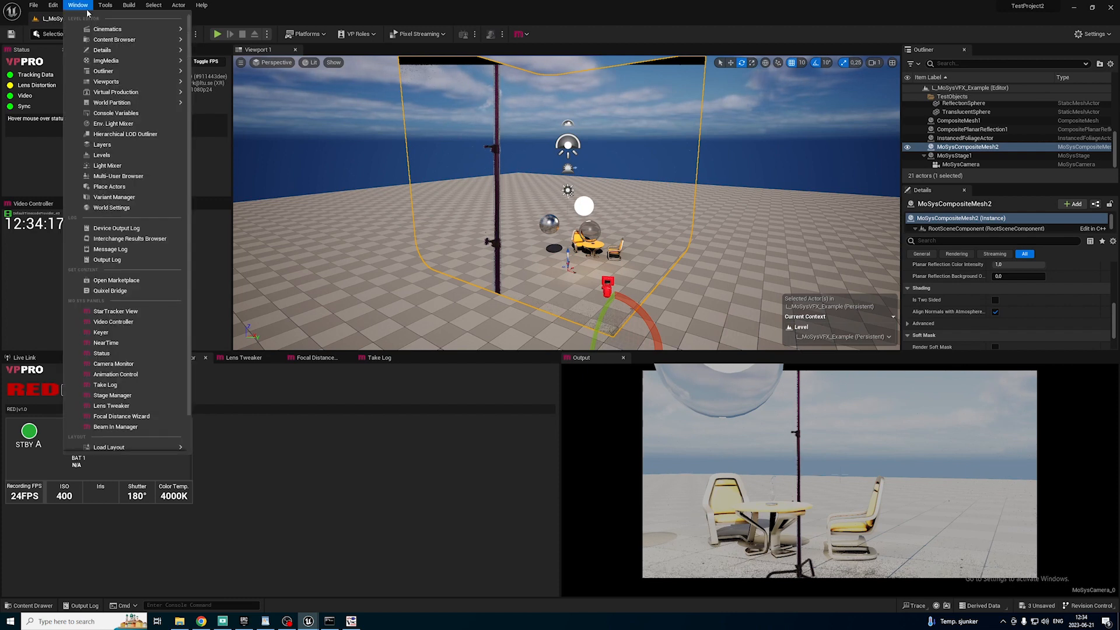
{"action": "type", "text": "gen"}
{"action": "left_click", "coordinate": [102, 35]}
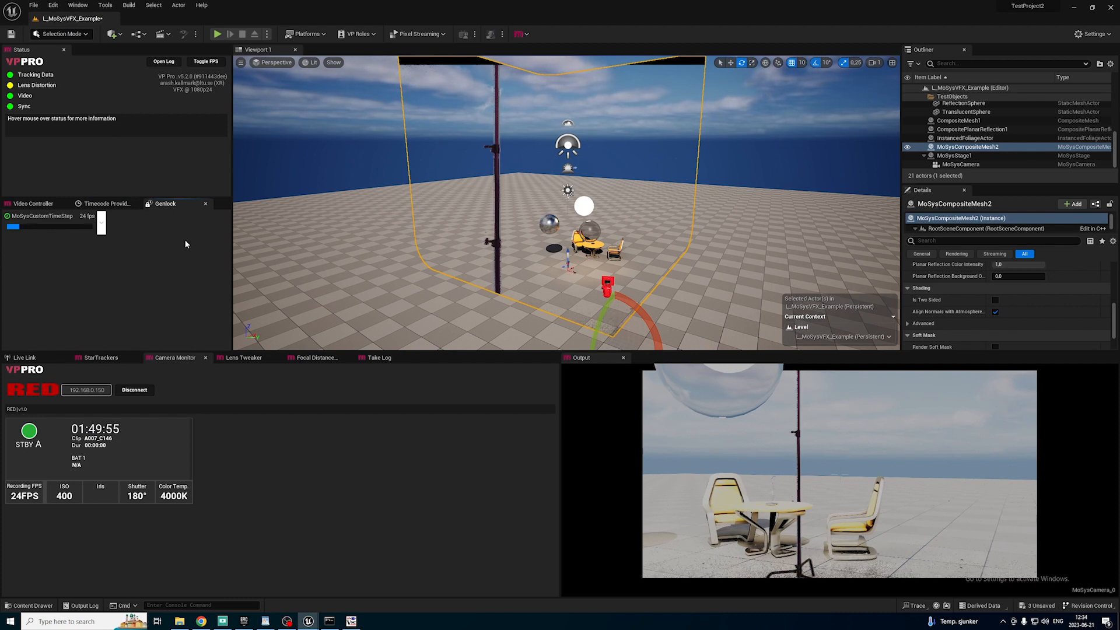
{"action": "left_click", "coordinate": [100, 204]}
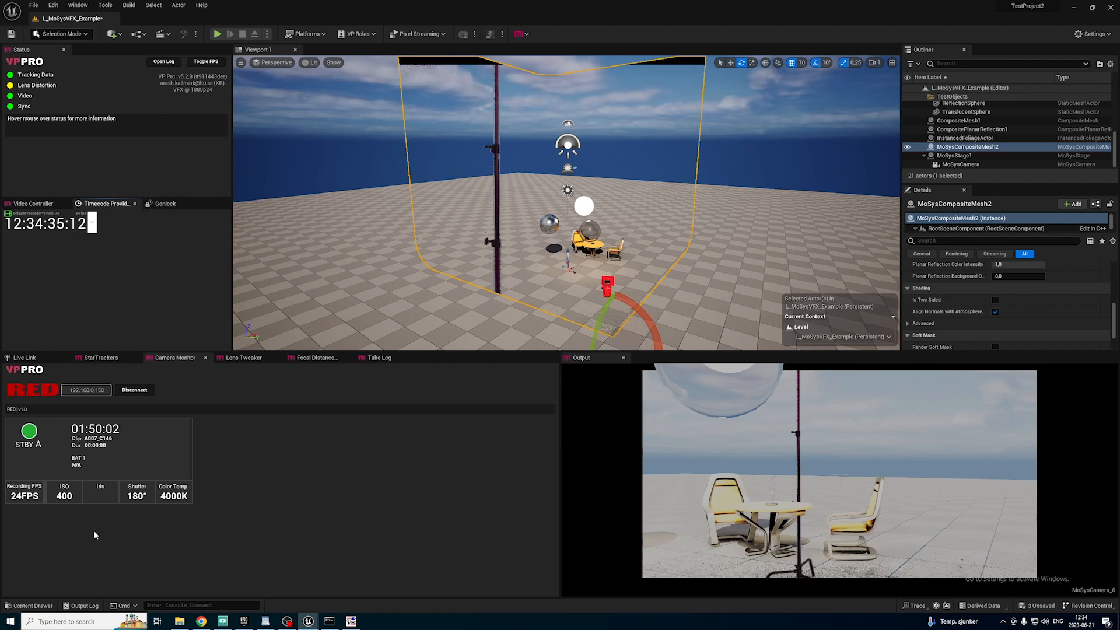
Create a Blueprint class based on BlackmagicTimecodeProvider in the Content folder and name it BP_BlackMagicTimecode.
{"action": "left_click", "coordinate": [31, 608]}
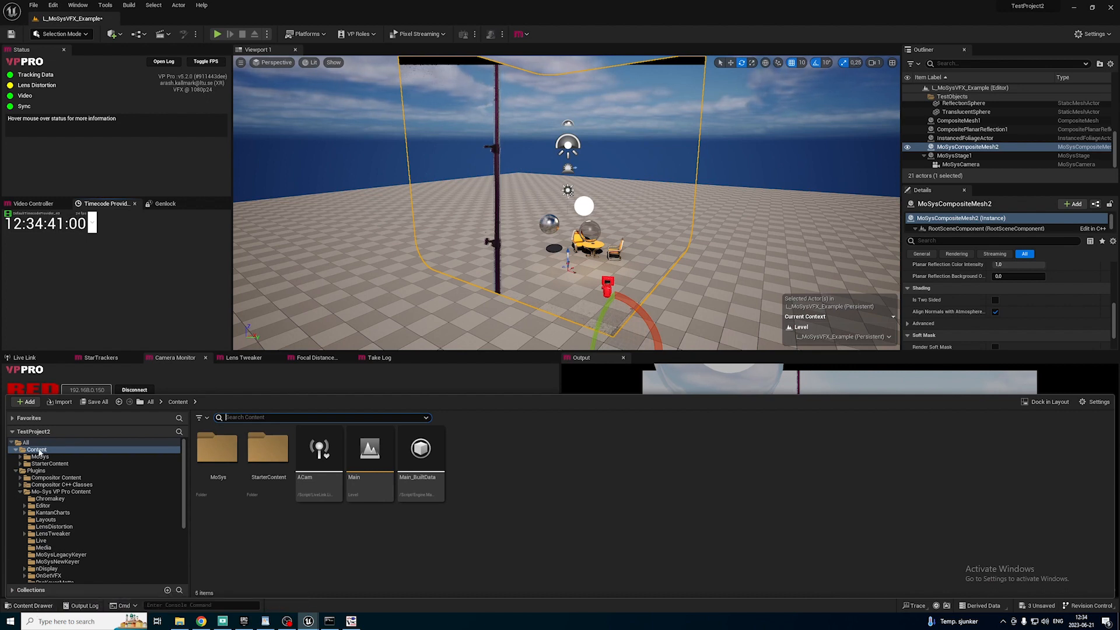
{"action": "right_click", "coordinate": [482, 471]}
{"action": "left_click", "coordinate": [530, 154]}
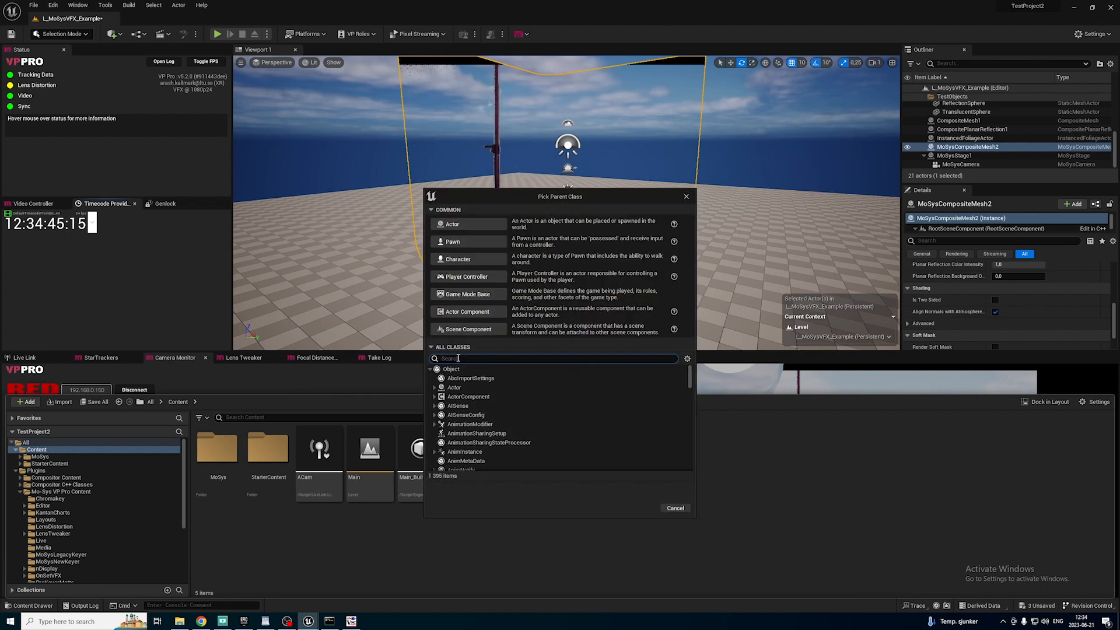
{"action": "type", "text": "blackmagic"}
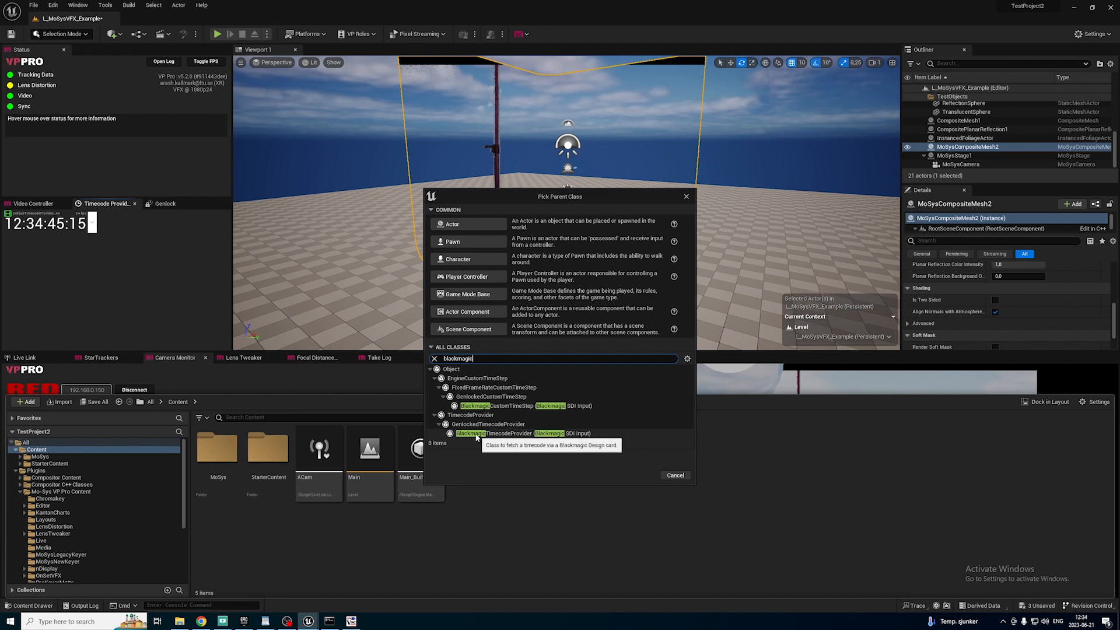
{"action": "left_click", "coordinate": [516, 432]}
{"action": "left_click", "coordinate": [643, 476]}
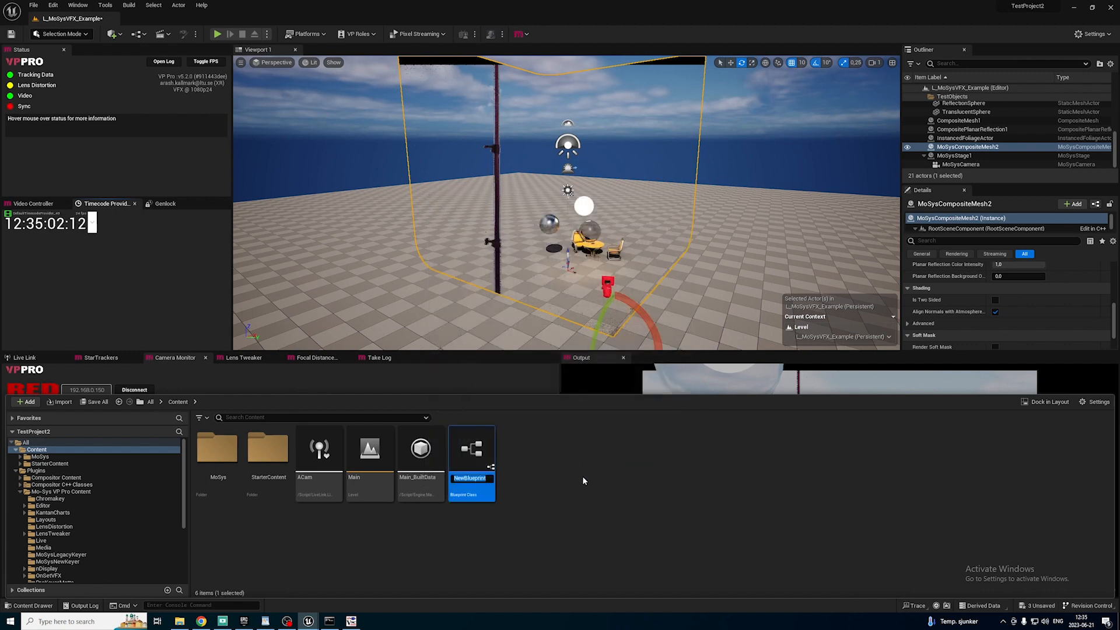
{"action": "type", "text": "BP_BLackMagicTimecode"}
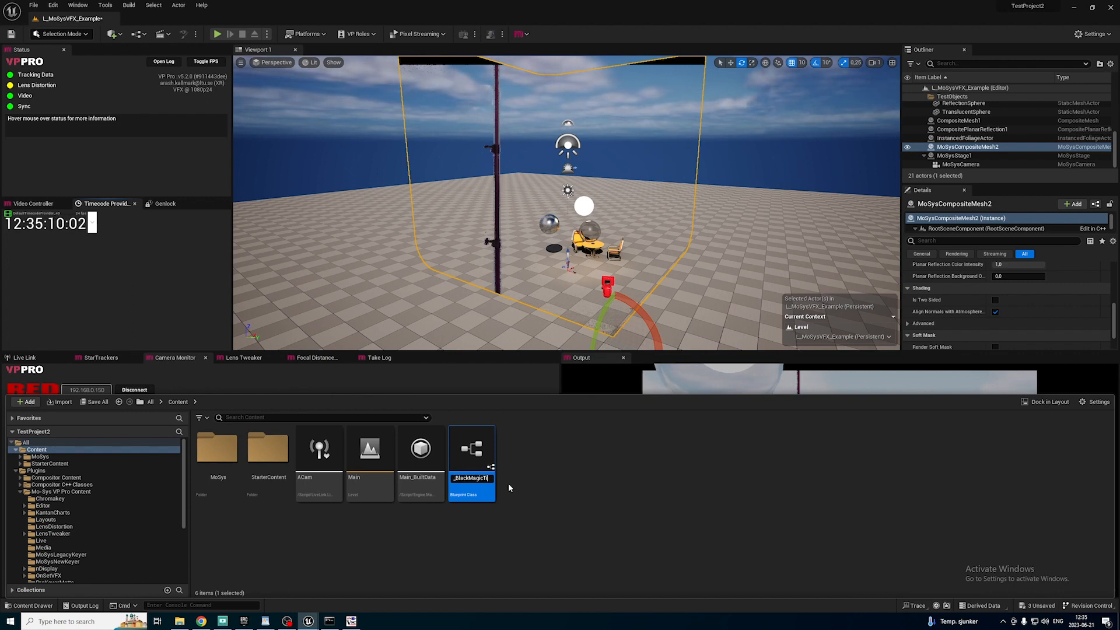
{"action": "key", "text": "Return"}
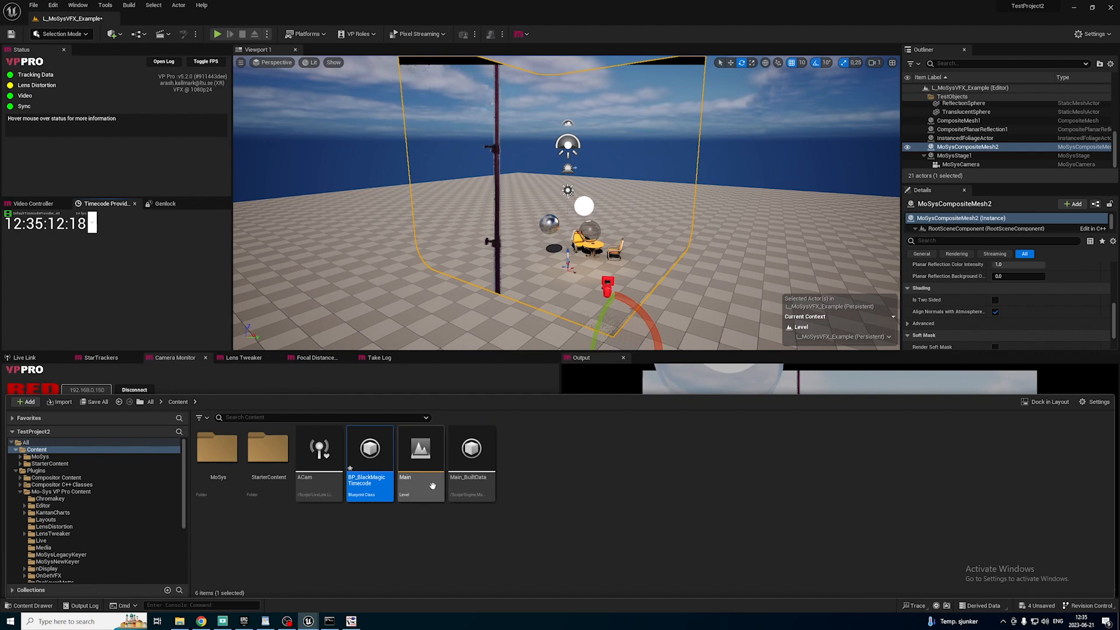
Configure BP_BlackMagicTimecode for DeckLink 8K Pro (1), Single Link, HD 1080 Progressive, 24 fps and LTC, and compile and save it.
{"action": "double_click", "coordinate": [384, 495]}
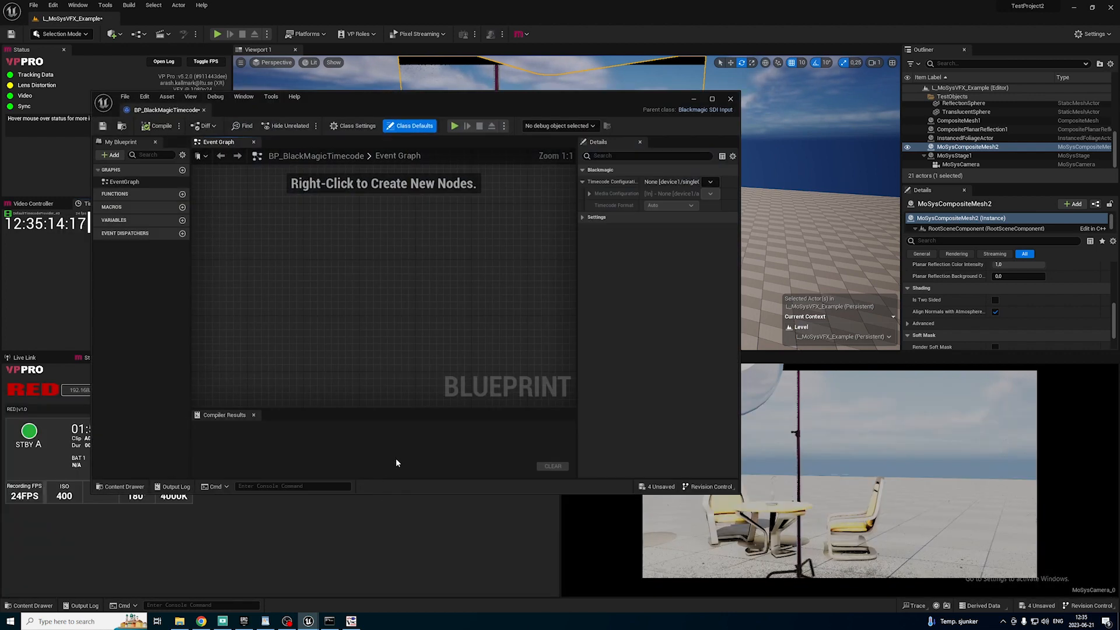
{"action": "left_click", "coordinate": [710, 182]}
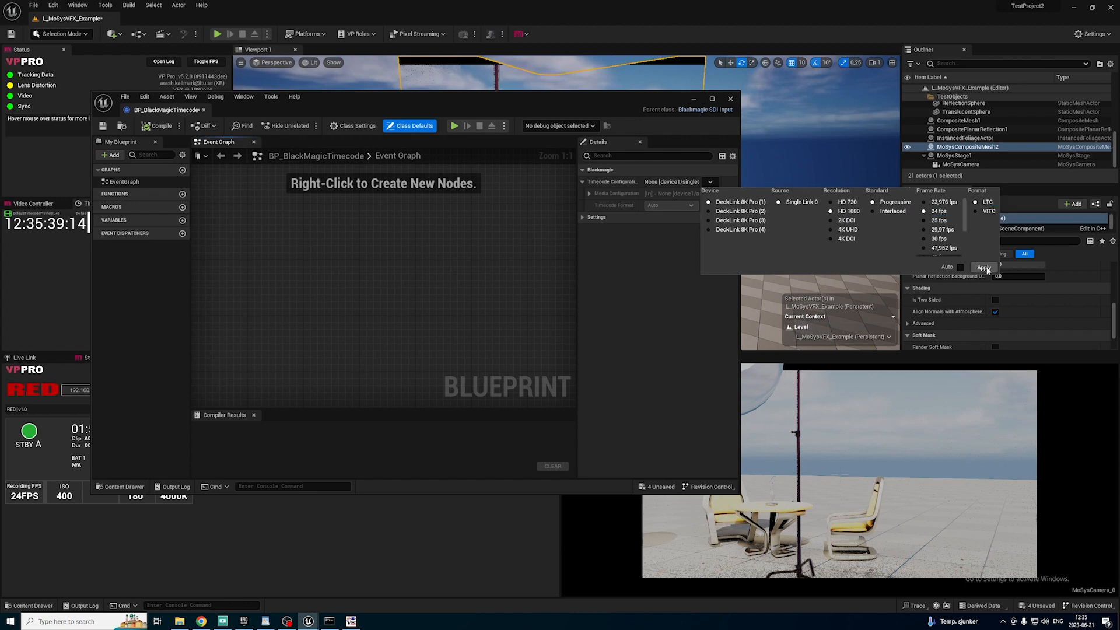
{"action": "left_click", "coordinate": [985, 268]}
{"action": "left_click", "coordinate": [159, 126]}
{"action": "left_click", "coordinate": [103, 126]}
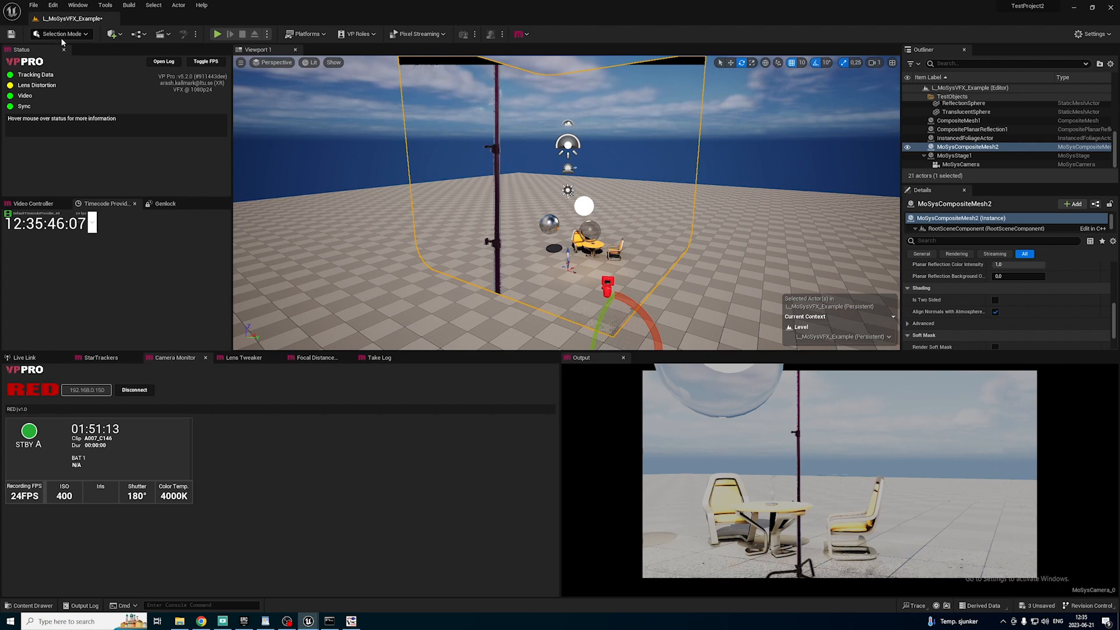
Set the engine's Timecode Provider to BP_BlackMagicTimecode in the project settings.
{"action": "left_click", "coordinate": [53, 5]}
{"action": "left_click", "coordinate": [97, 131]}
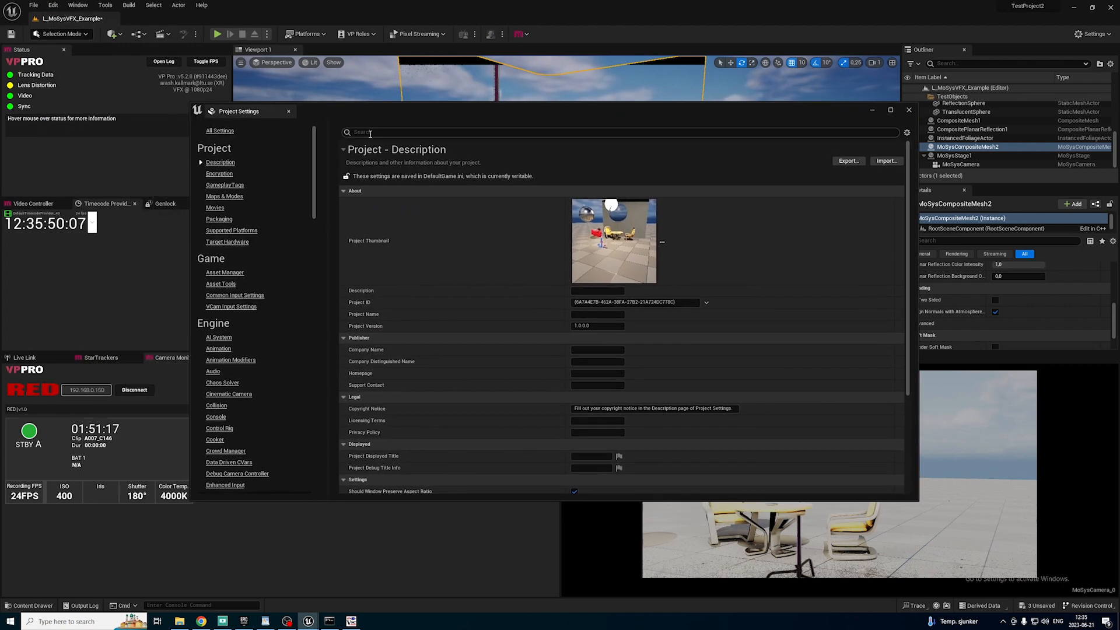
{"action": "type", "text": "timecode"}
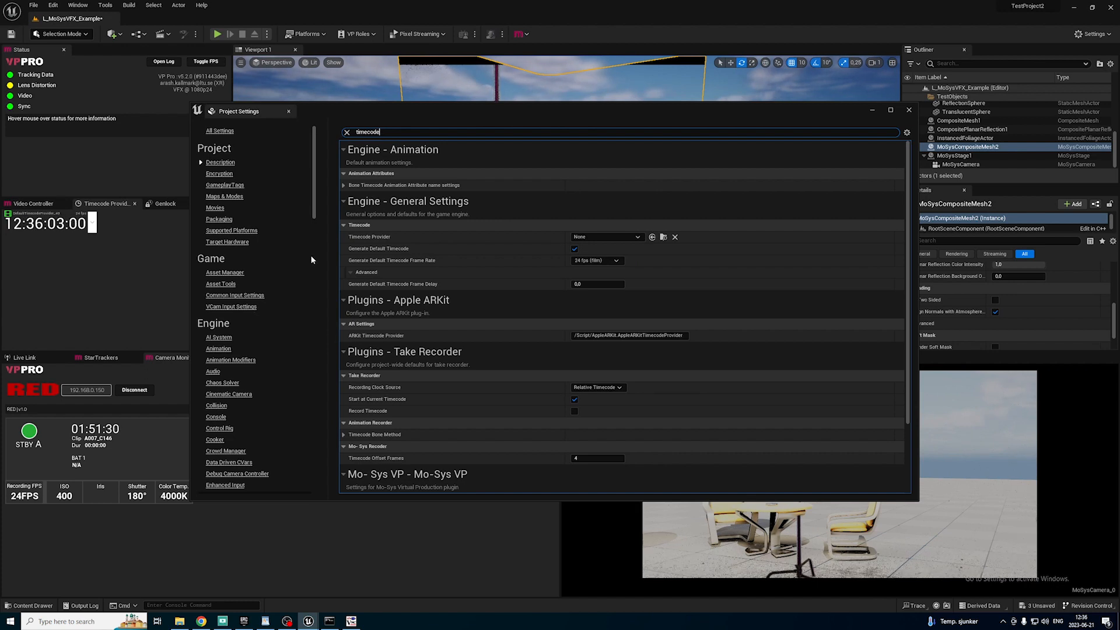
{"action": "left_click", "coordinate": [600, 237]}
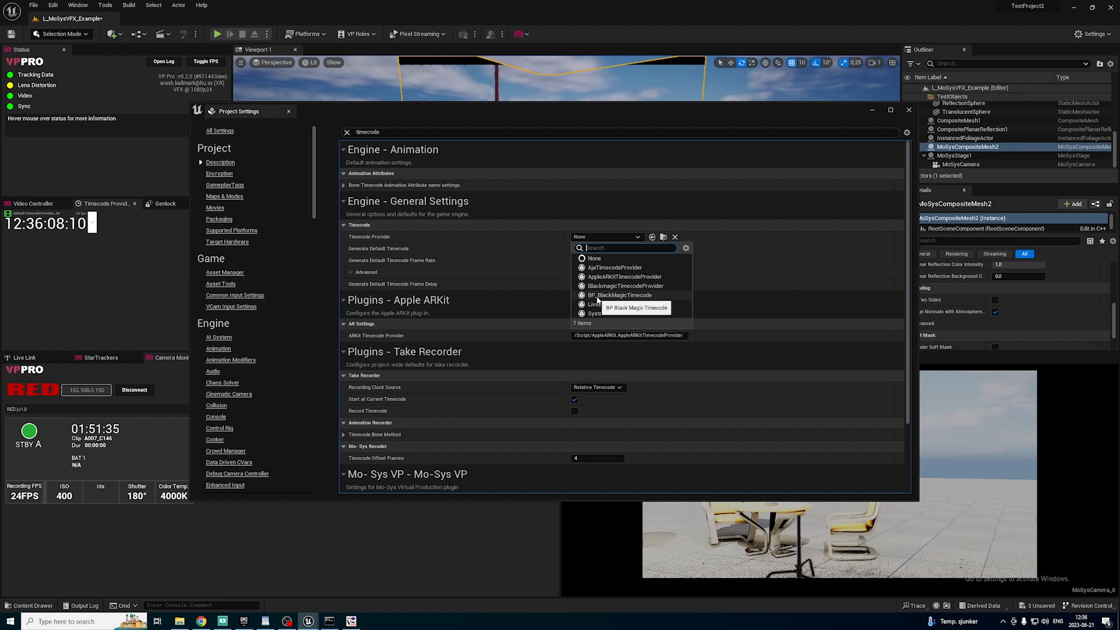
{"action": "left_click", "coordinate": [632, 296]}
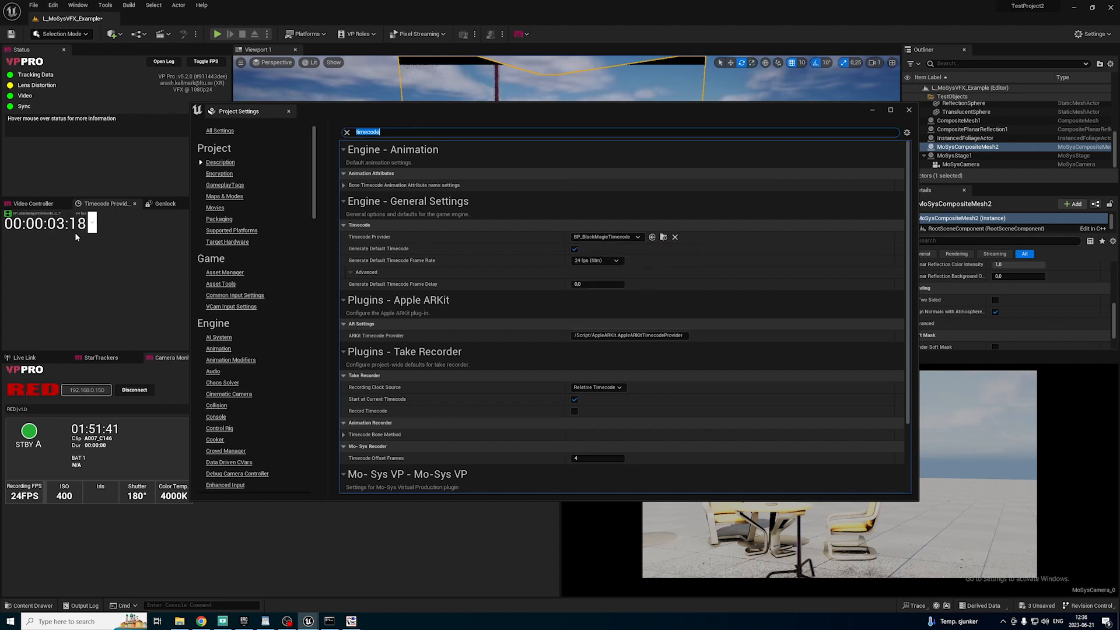
Reinitialize the timecode provider, and reset the engine's Timecode Provider by switching to None and back to BP_BlackMagicTimecode.
{"action": "left_click", "coordinate": [93, 225]}
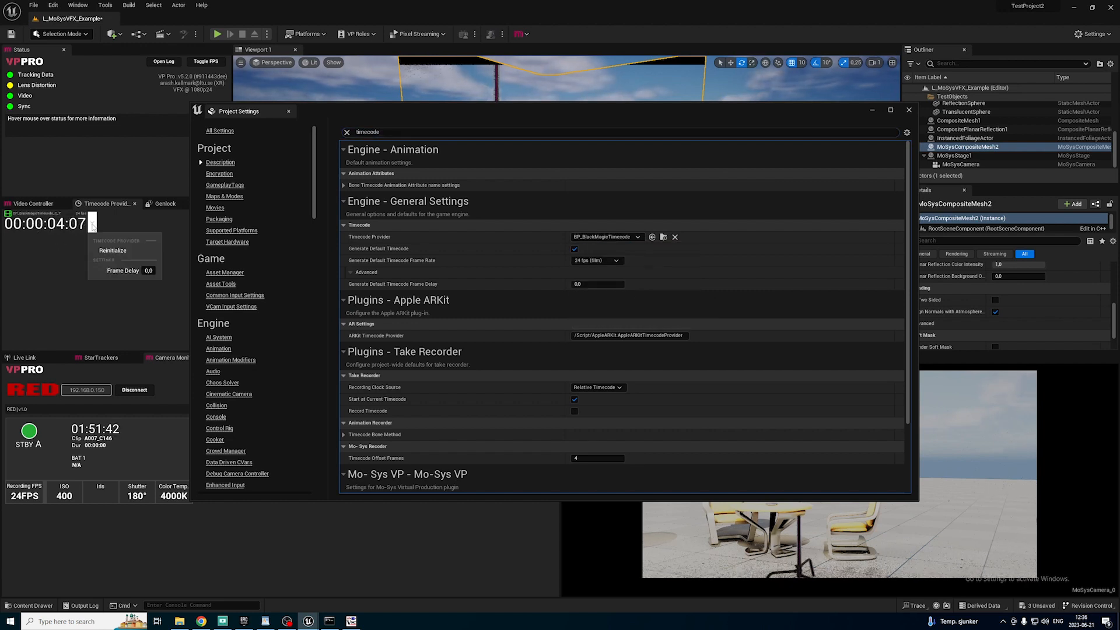
{"action": "left_click", "coordinate": [113, 250]}
{"action": "left_click", "coordinate": [604, 237]}
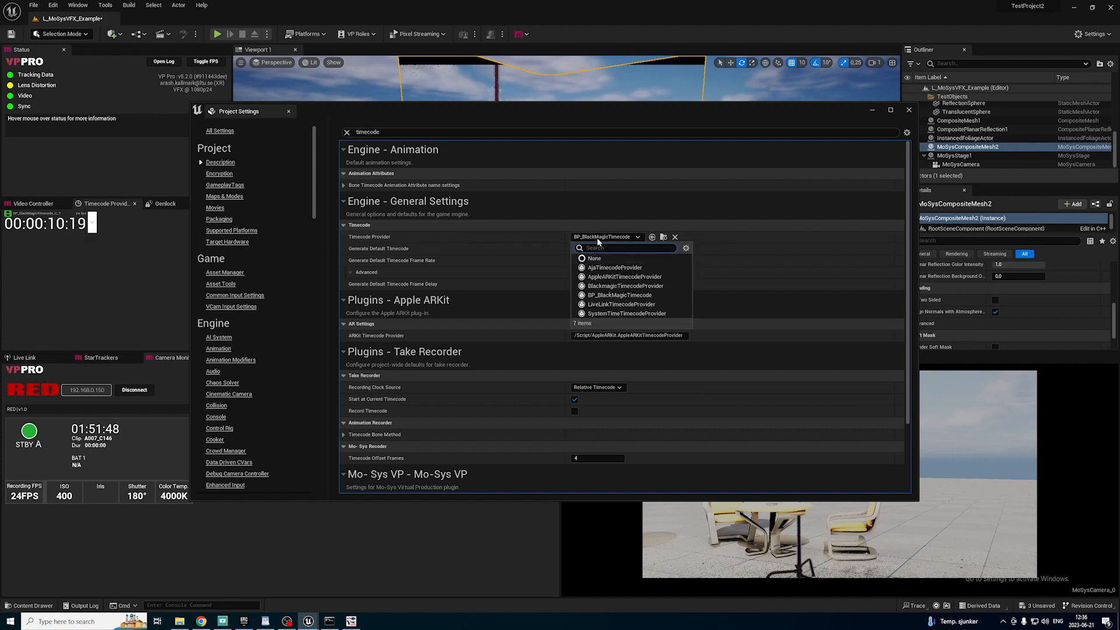
{"action": "left_click", "coordinate": [599, 259]}
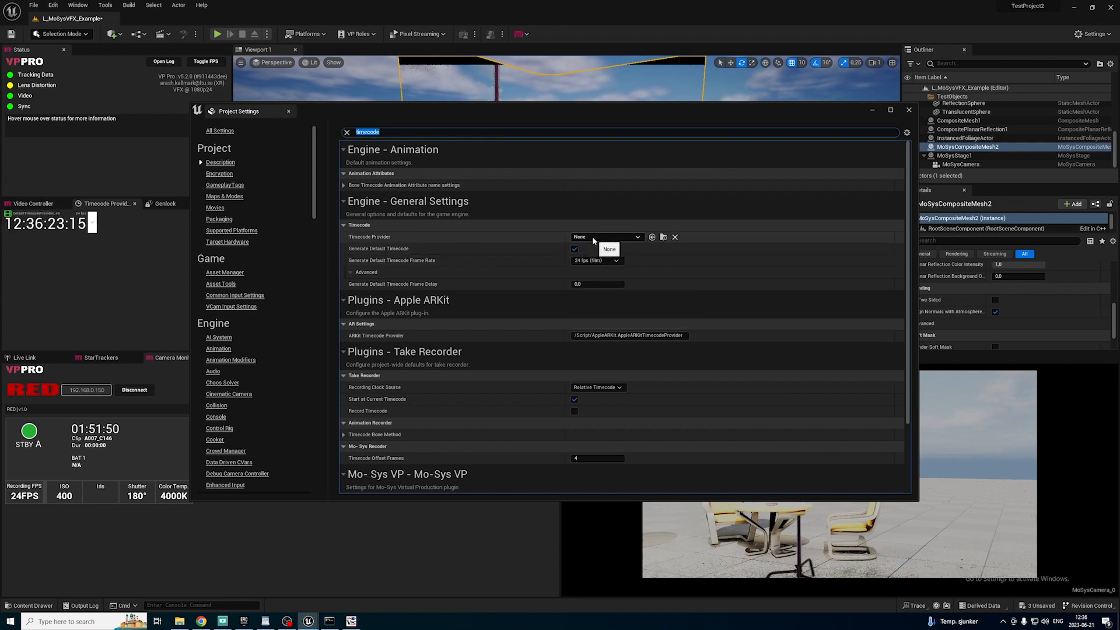
{"action": "left_click", "coordinate": [593, 236]}
{"action": "left_click", "coordinate": [616, 280]}
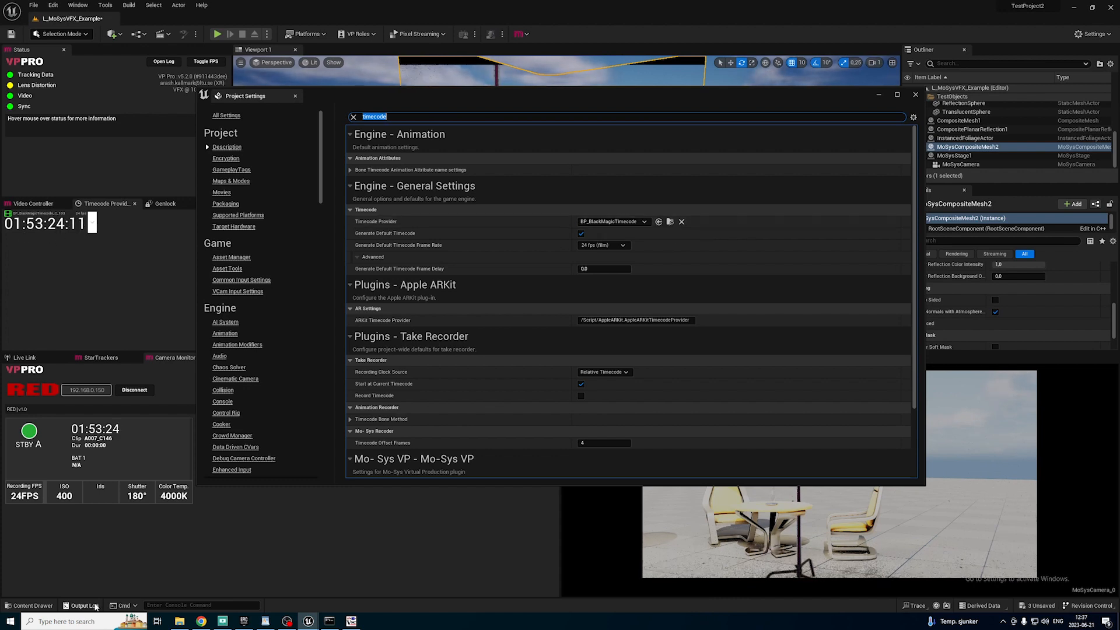
Reapply BP_BlackMagicTimecode's timecode configuration with 24 fps, compile and save the Blueprint, and close it.
{"action": "left_click", "coordinate": [33, 606]}
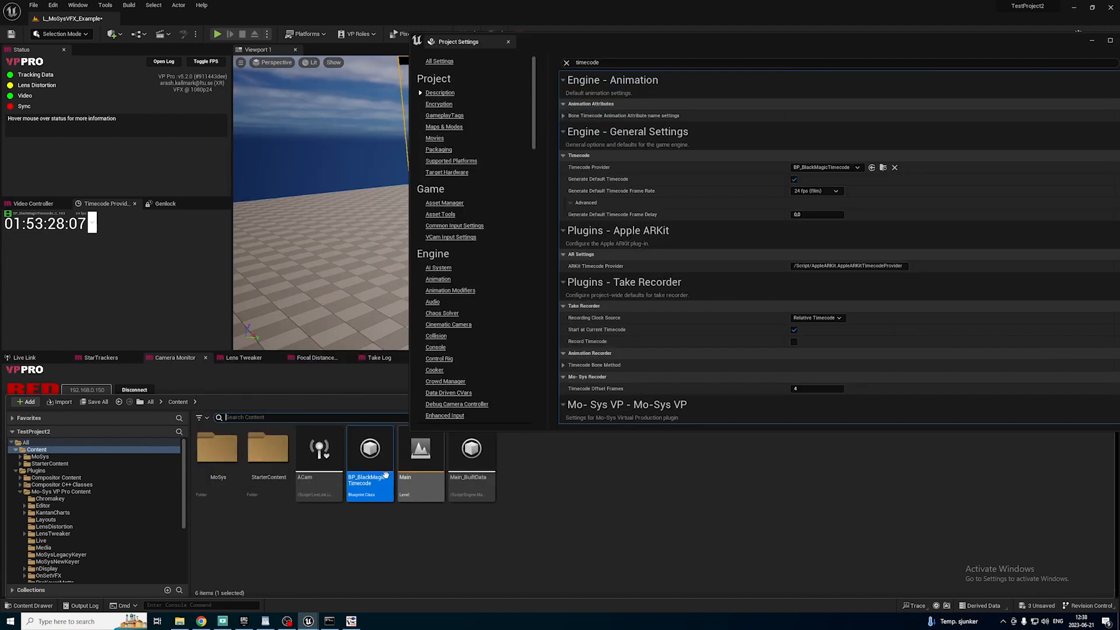
{"action": "double_click", "coordinate": [377, 490]}
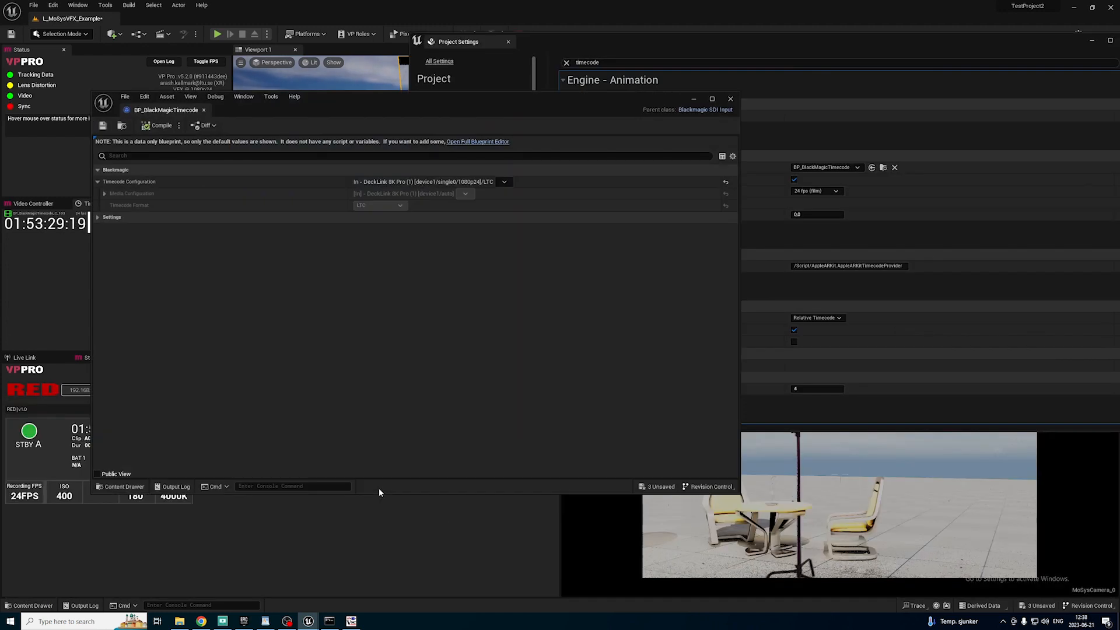
{"action": "left_click", "coordinate": [505, 181]}
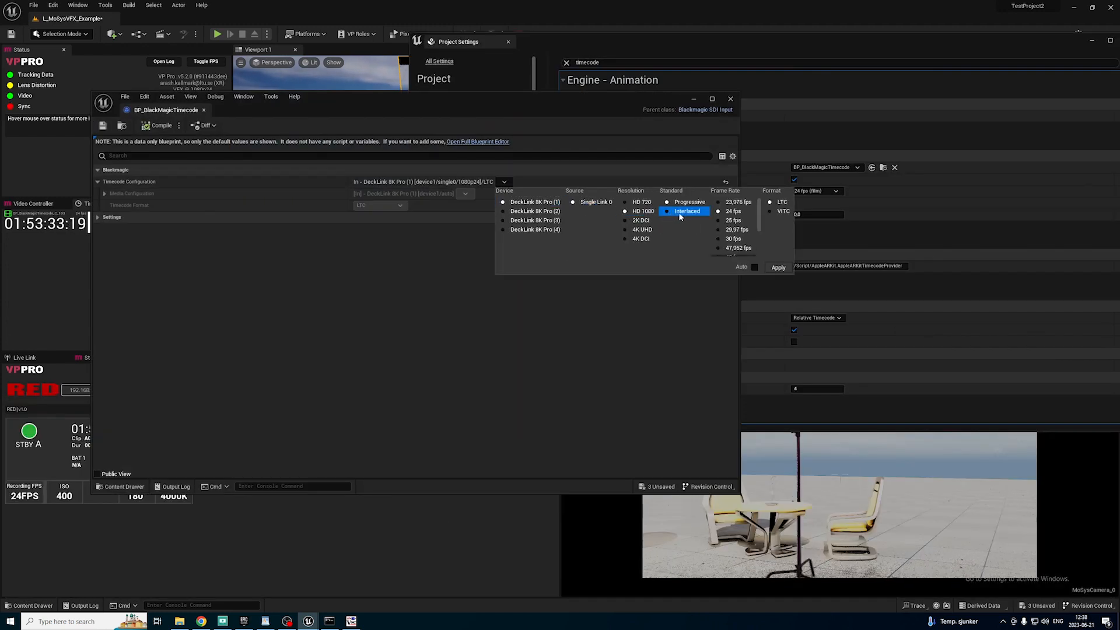
{"action": "left_click", "coordinate": [734, 211]}
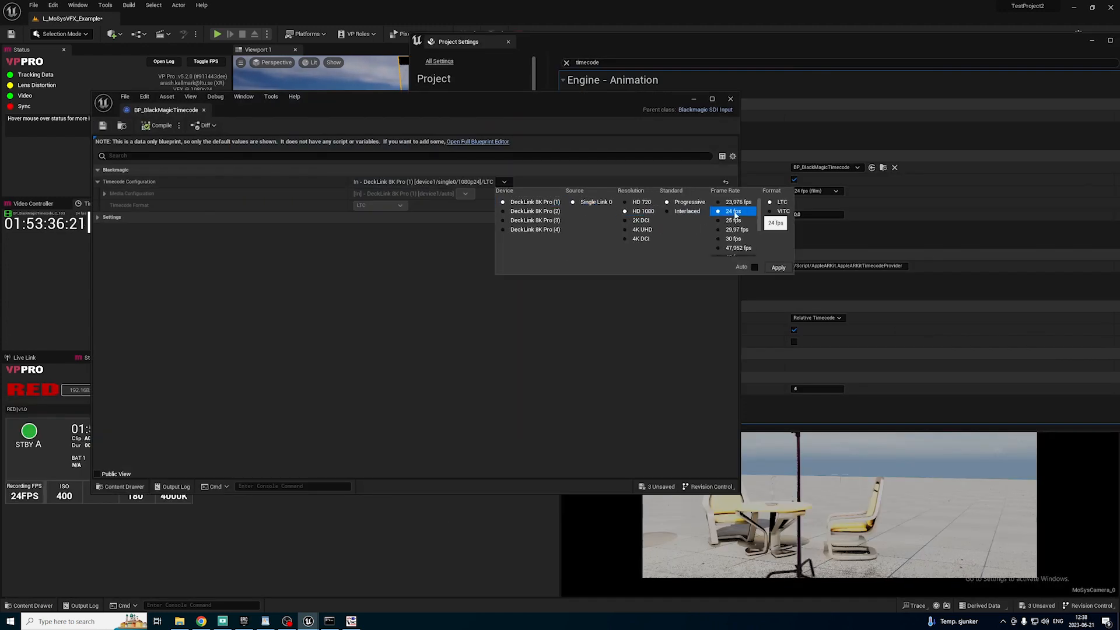
{"action": "left_click", "coordinate": [779, 268]}
{"action": "left_click", "coordinate": [165, 127]}
{"action": "left_click", "coordinate": [102, 125]}
{"action": "left_click", "coordinate": [203, 110]}
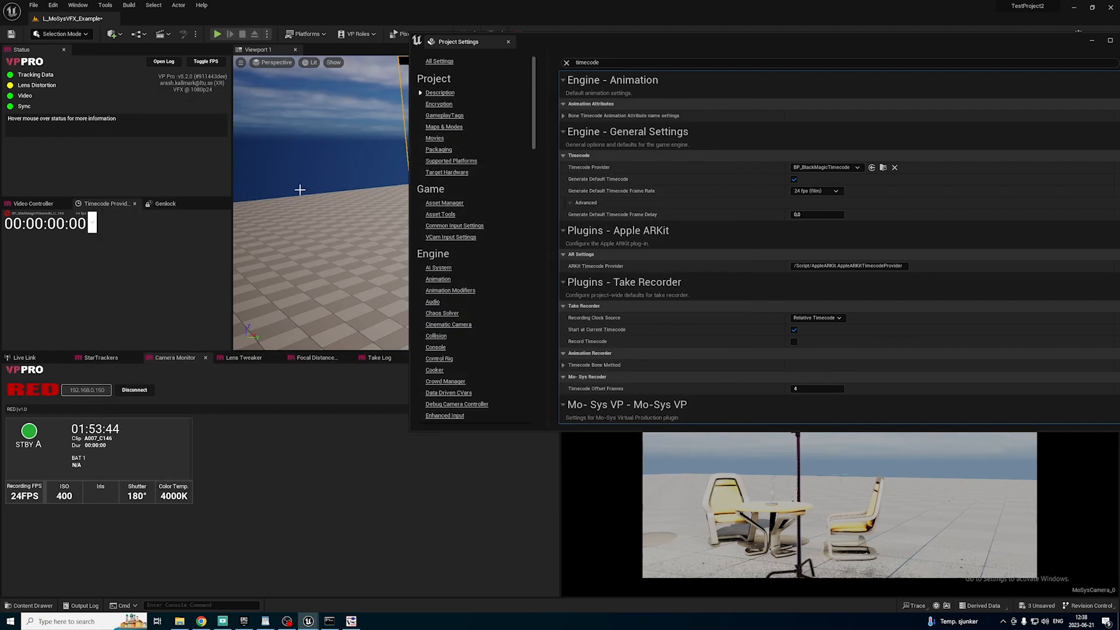
Set the engine's Timecode Provider to None, reselect BP_BlackMagicTimecode, and close the project settings.
{"action": "left_click", "coordinate": [812, 167]}
{"action": "left_click", "coordinate": [814, 189]}
{"action": "left_click", "coordinate": [811, 166]}
{"action": "left_click", "coordinate": [831, 226]}
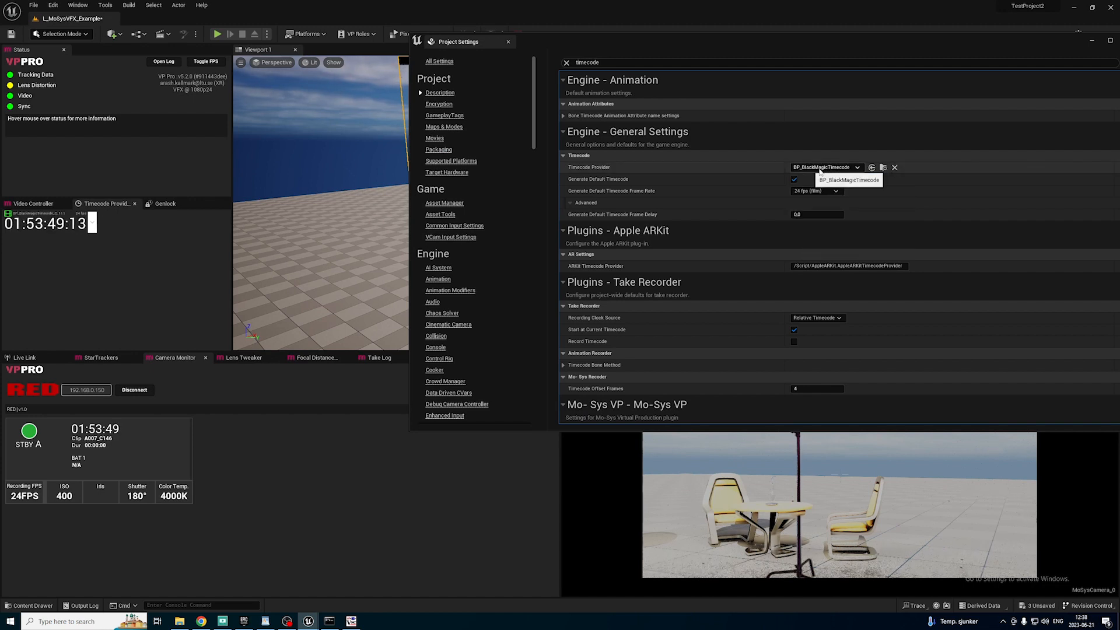
{"action": "left_click", "coordinate": [509, 41]}
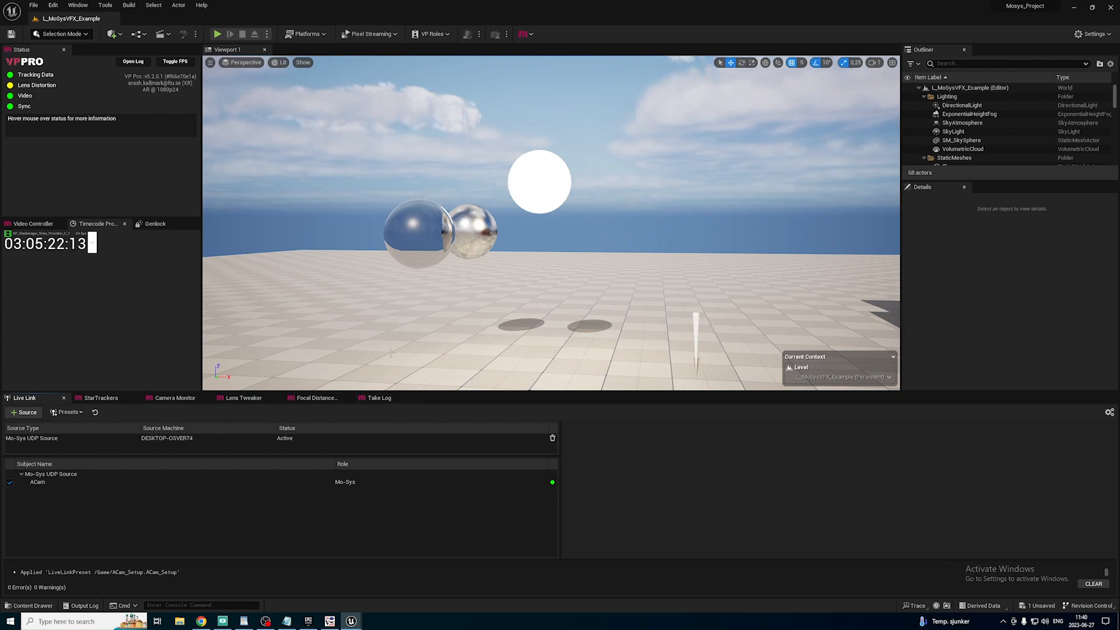
Check the Mode of the Mo-Sys VP plugin in Mosys_Project's project settings and close them.
{"action": "left_click", "coordinate": [54, 5]}
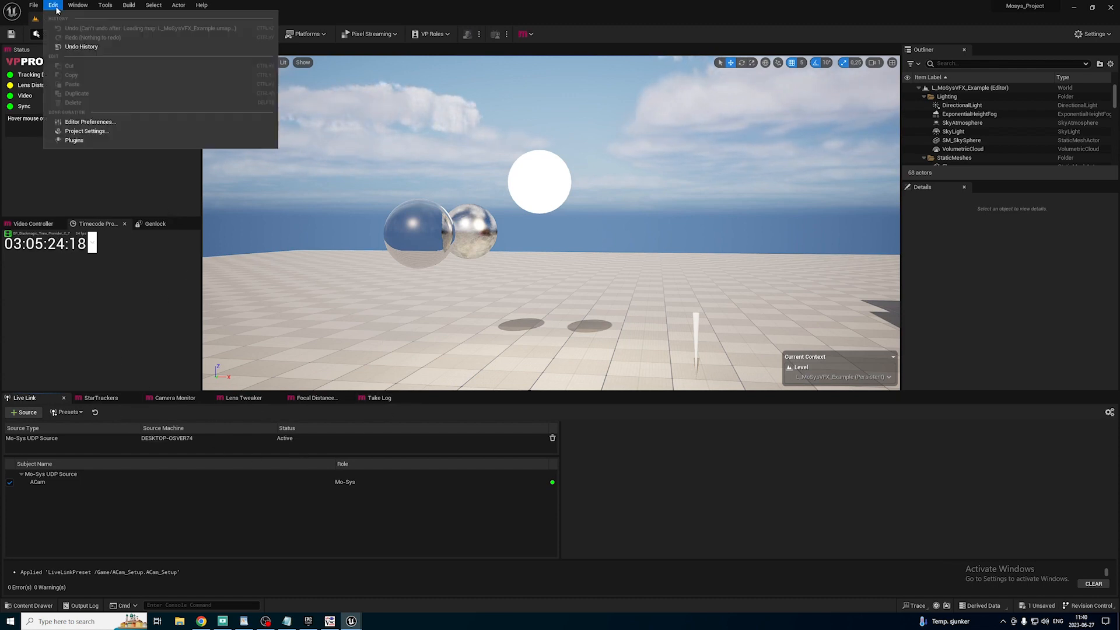
{"action": "left_click", "coordinate": [86, 131]}
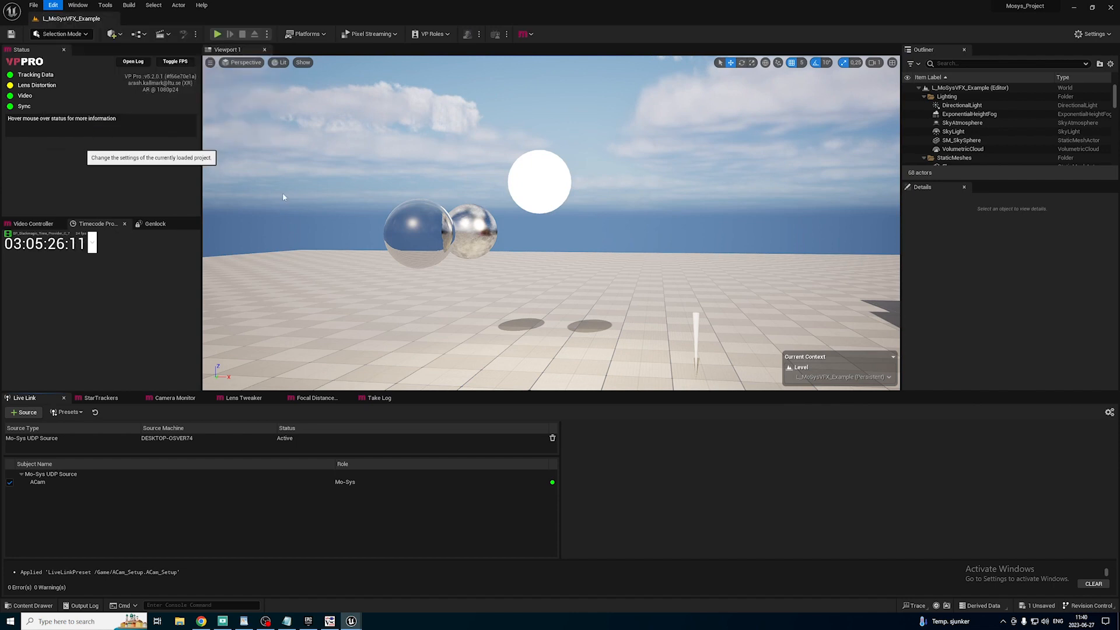
{"action": "scroll", "coordinate": [514, 291], "scroll_direction": "down", "scroll_amount": 15}
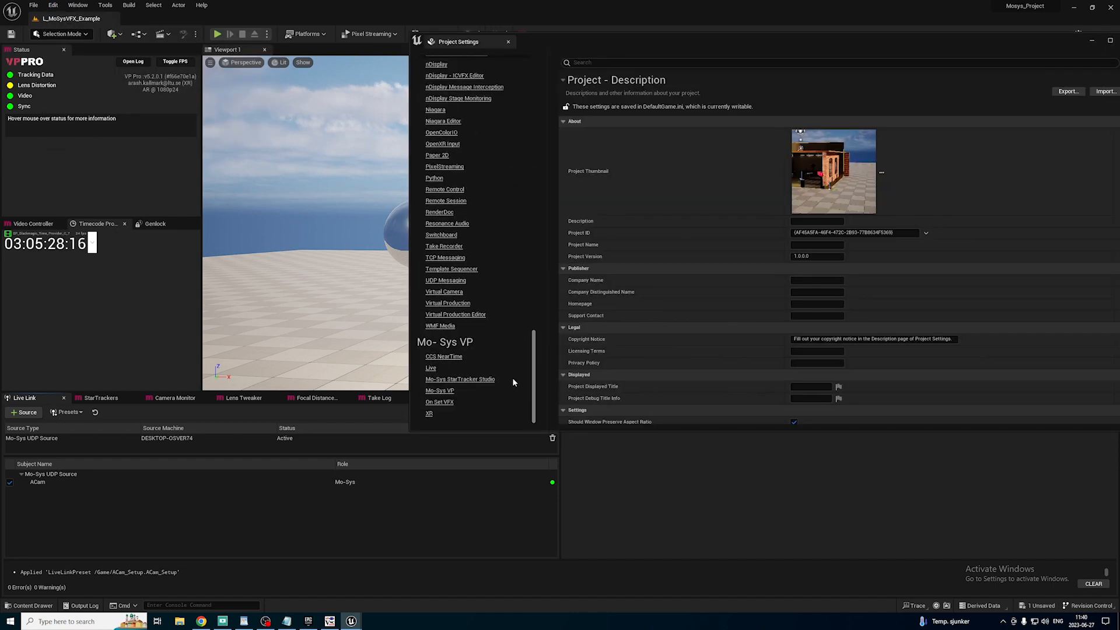
{"action": "left_click", "coordinate": [442, 391]}
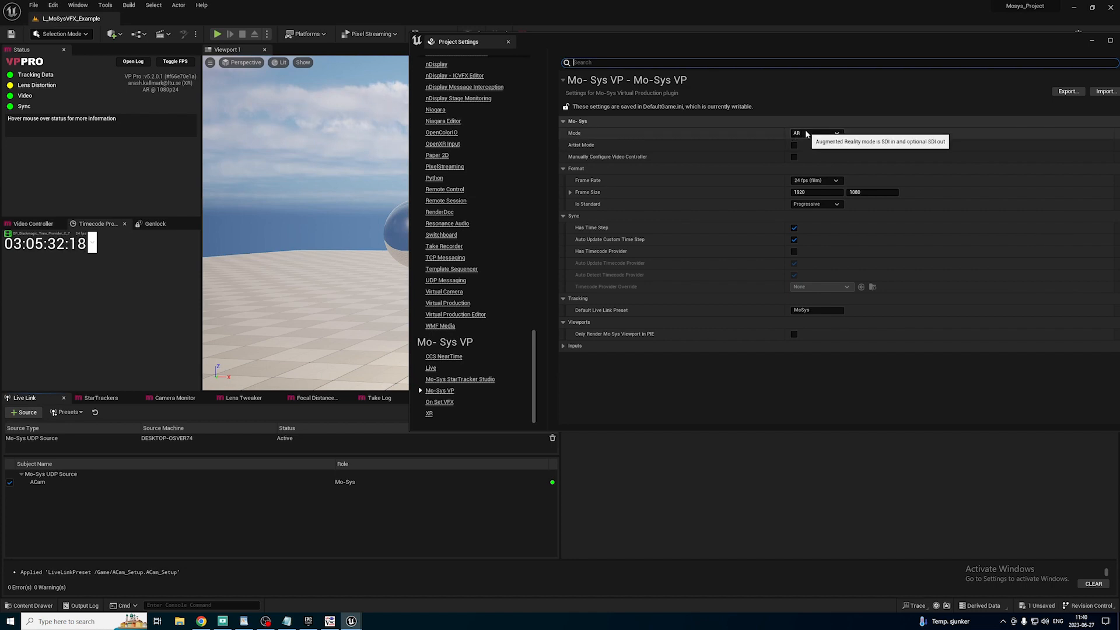
{"action": "left_click", "coordinate": [509, 42]}
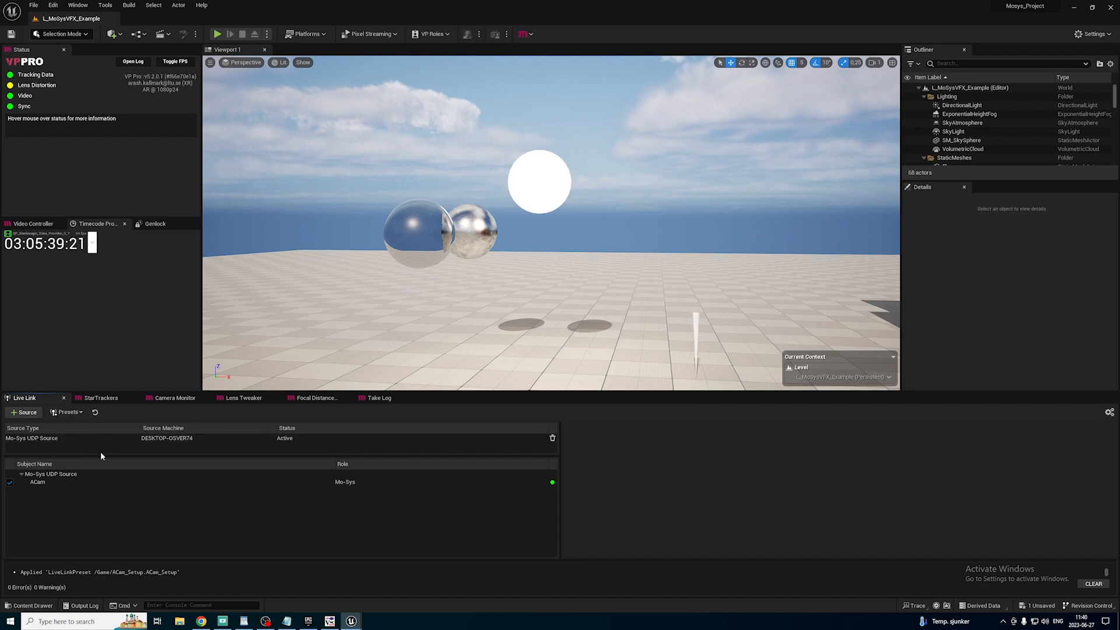
Check the Camera Monitor and load the Lens Tweaker level from the Lens Tweaker panel.
{"action": "left_click", "coordinate": [171, 399]}
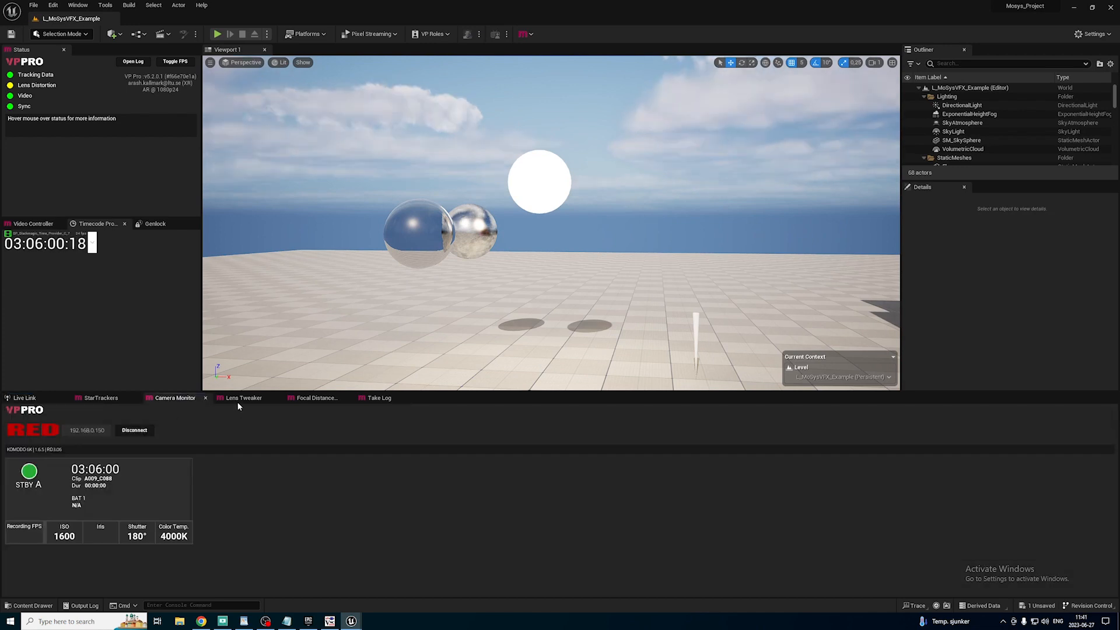
{"action": "left_click", "coordinate": [237, 401]}
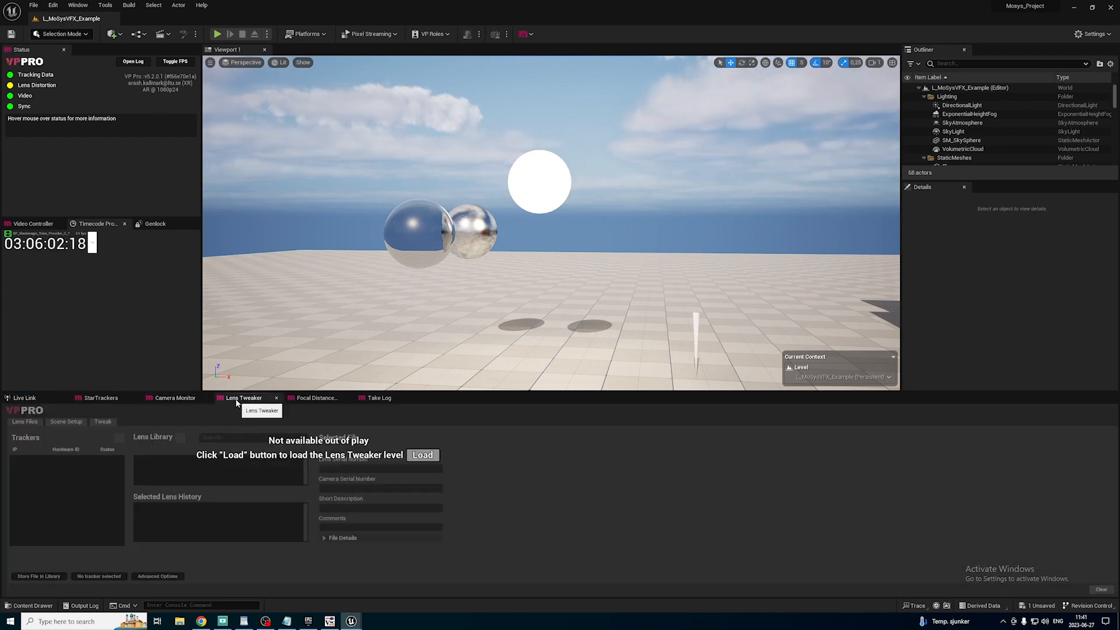
{"action": "left_click", "coordinate": [79, 5]}
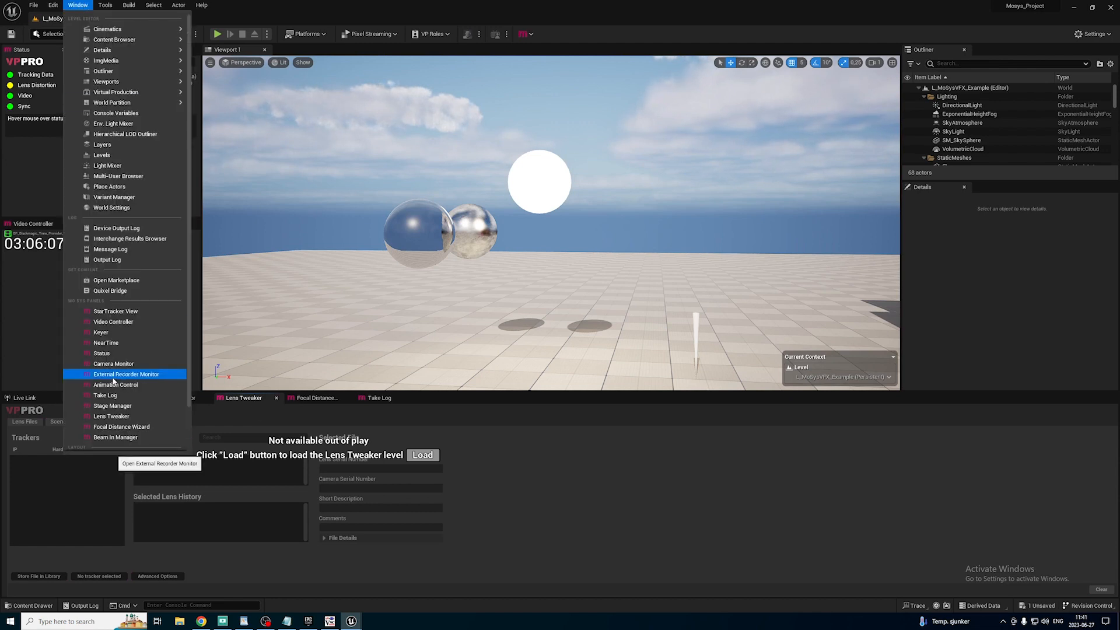
{"action": "left_click", "coordinate": [145, 415]}
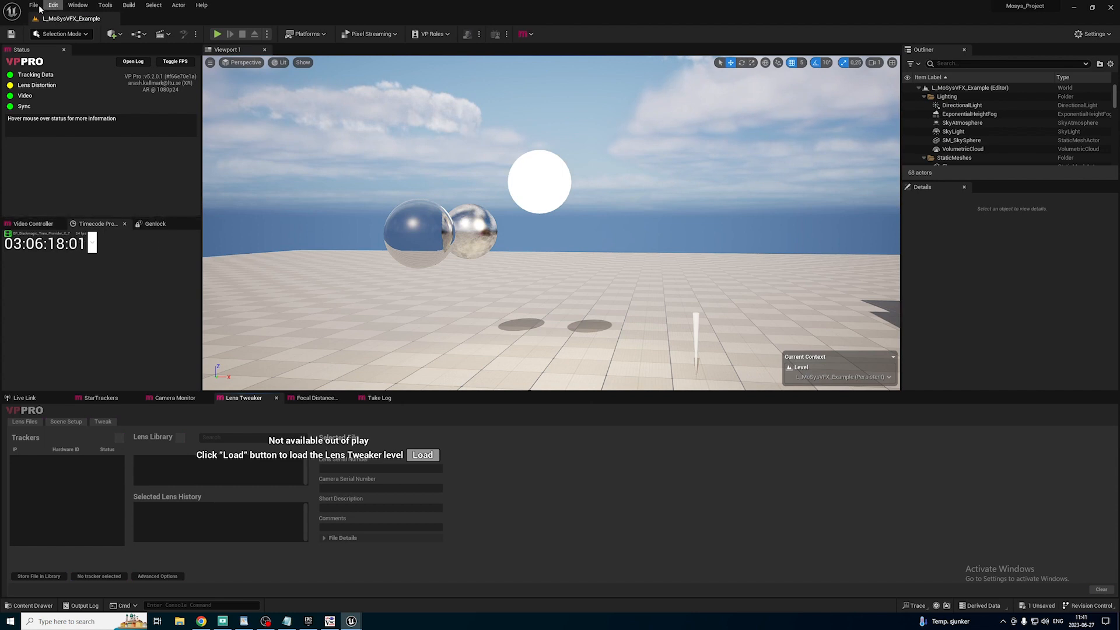
{"action": "left_click", "coordinate": [422, 456]}
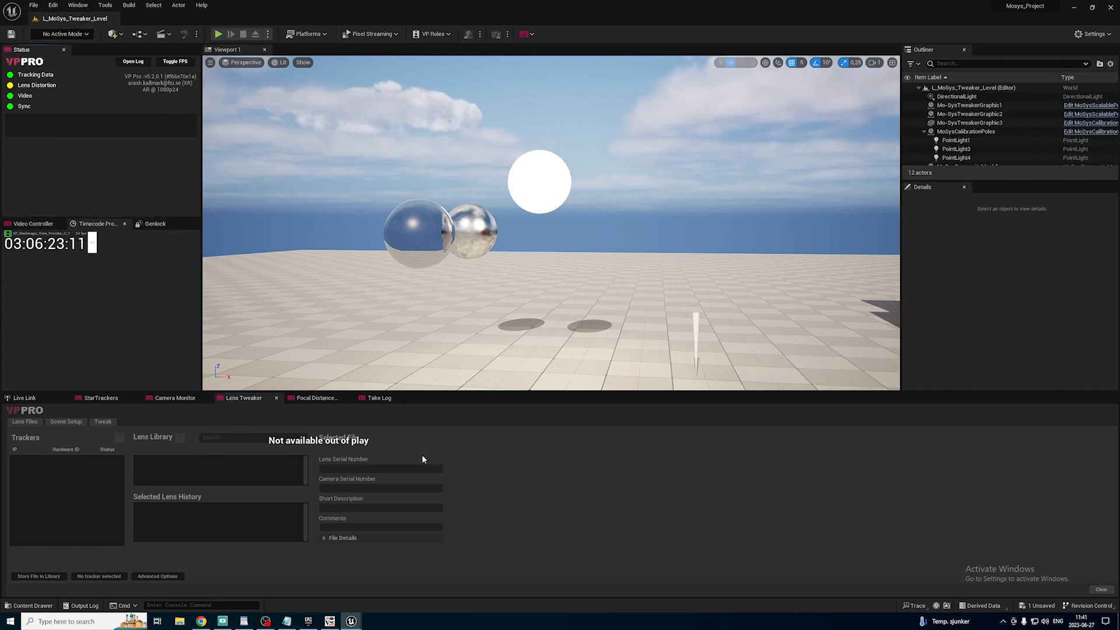
Check the Live Link source and the available presets for ACam_Setup without applying one.
{"action": "left_click", "coordinate": [42, 400]}
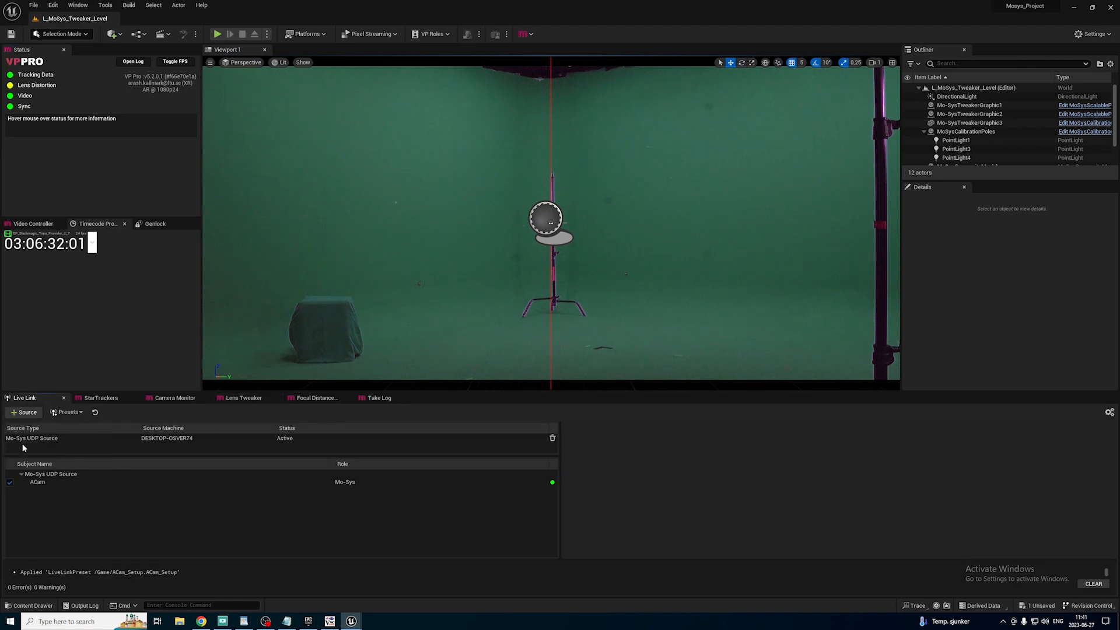
{"action": "left_click", "coordinate": [67, 413]}
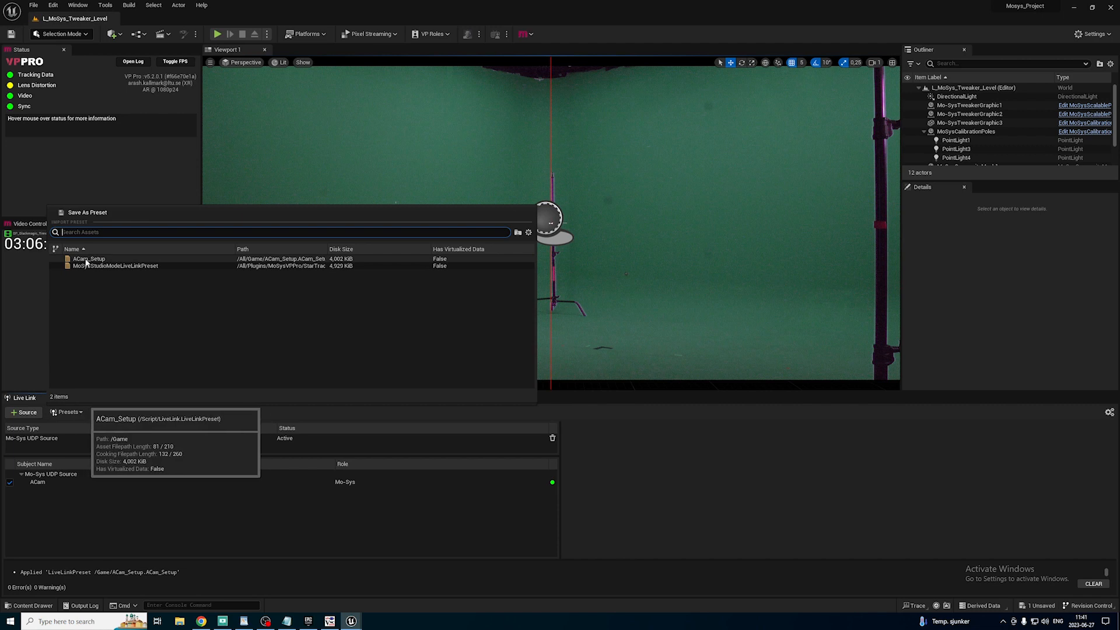
{"action": "left_click", "coordinate": [30, 292]}
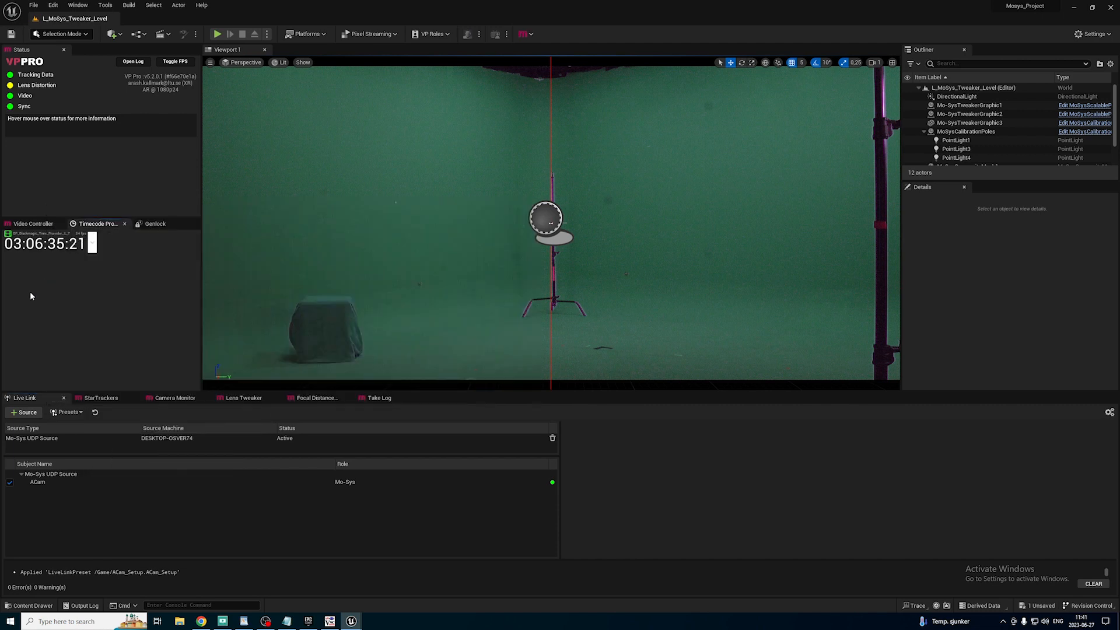
Connect the Camera Monitor to the RED camera at 192.168.0.150.
{"action": "left_click", "coordinate": [146, 398]}
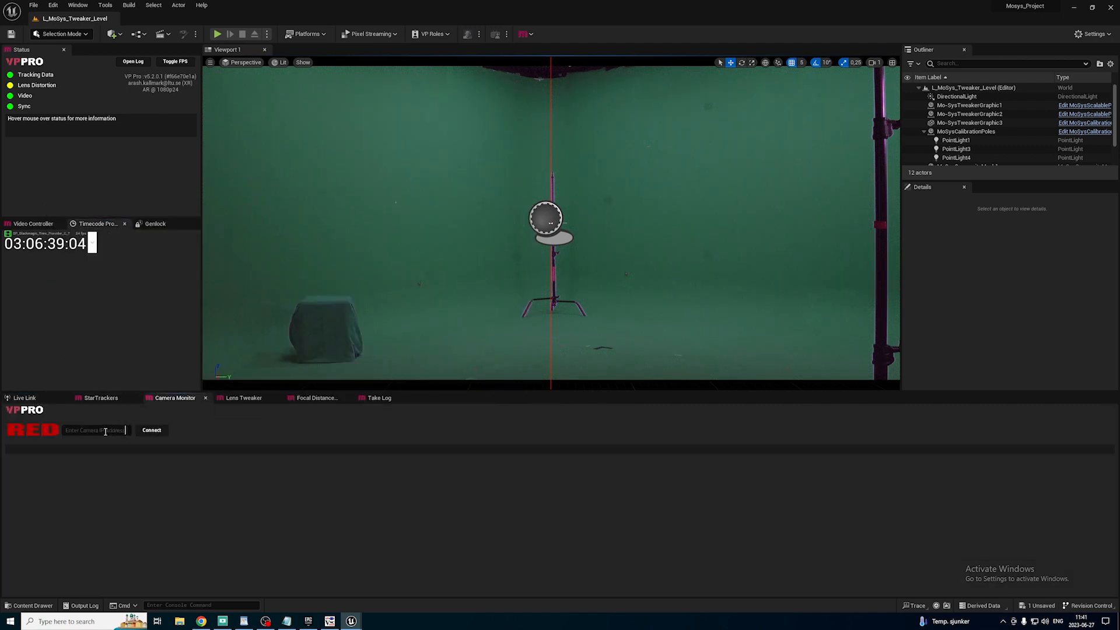
{"action": "left_click", "coordinate": [117, 430]}
{"action": "type", "text": "192.168.0.150"}
{"action": "key", "text": "Return"}
{"action": "left_click", "coordinate": [130, 431]}
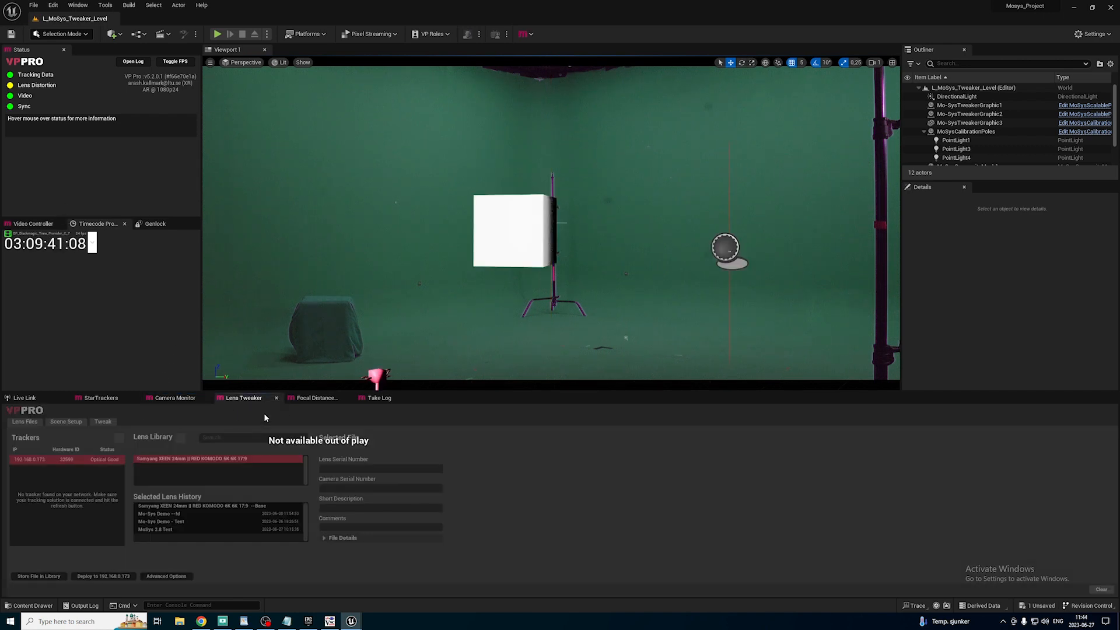
Review where the Lens Tweaker panel is opened and play the Lens Tweaker level in the viewport.
{"action": "left_click", "coordinate": [76, 5]}
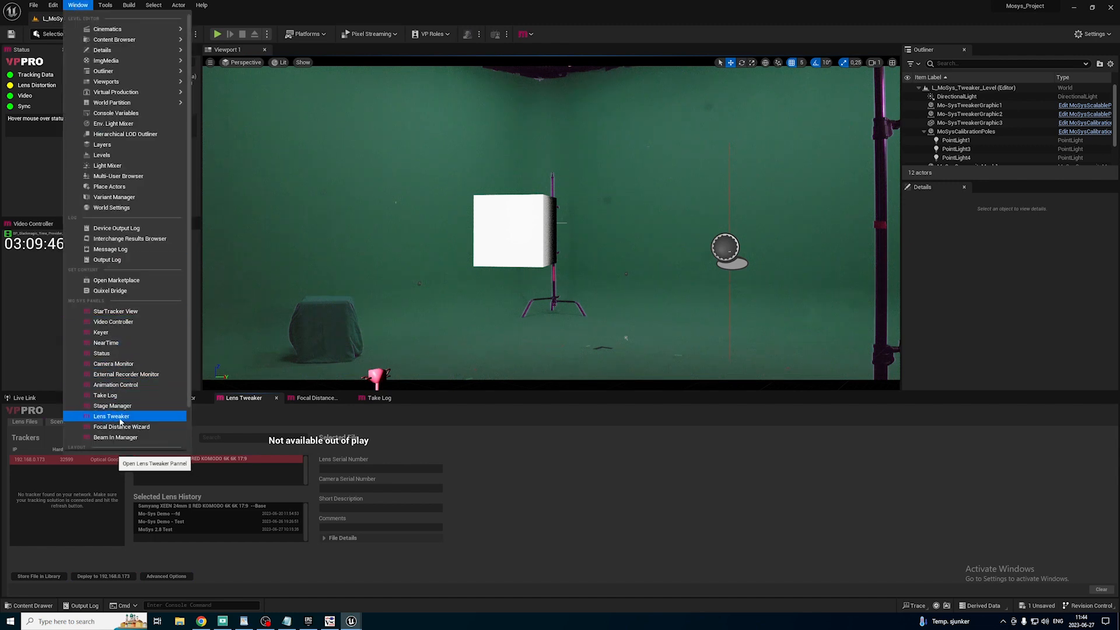
{"action": "left_click", "coordinate": [242, 417]}
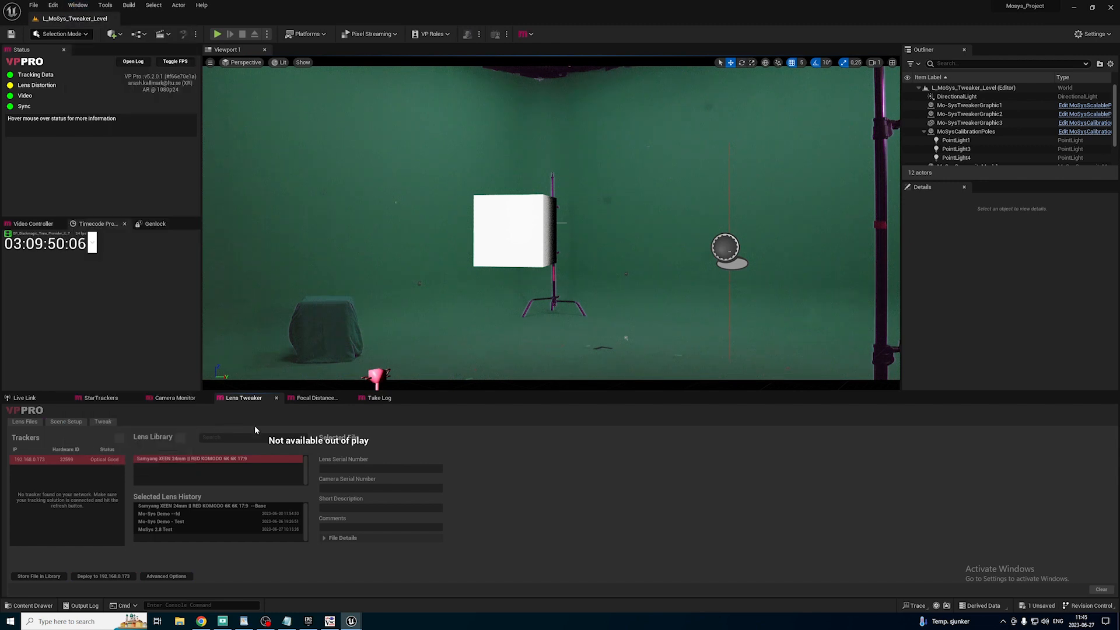
{"action": "left_click", "coordinate": [217, 35]}
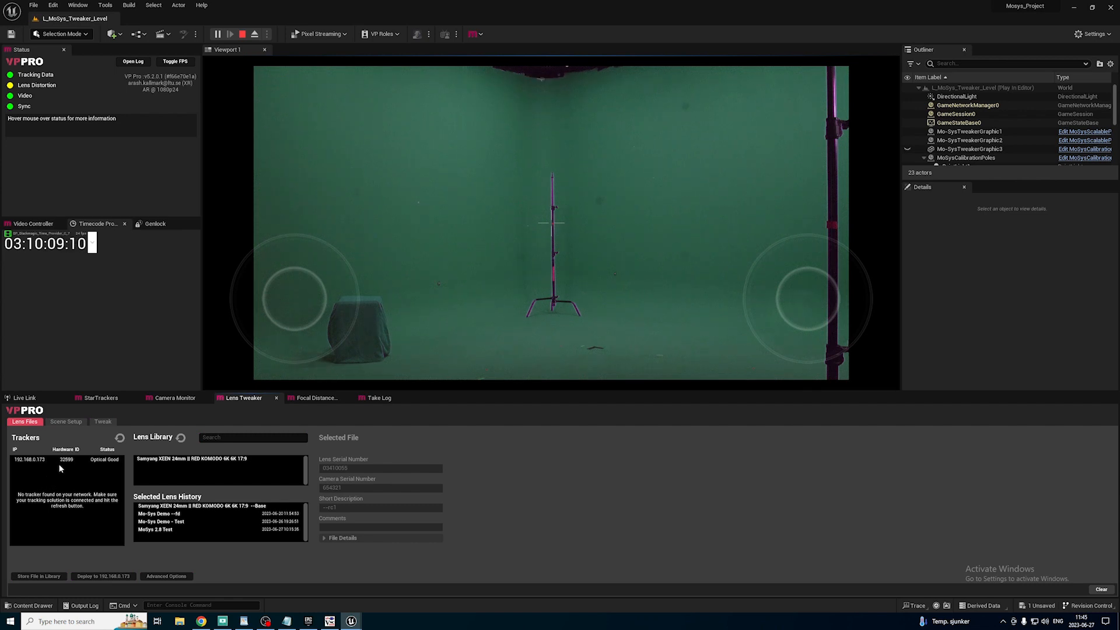
In Lens Tweaker, select tracker 192.168.0.173 and the Samyang XEEN 24mm RED KOMODO 6K 17:9 lens, and load its Base file.
{"action": "left_click", "coordinate": [95, 462]}
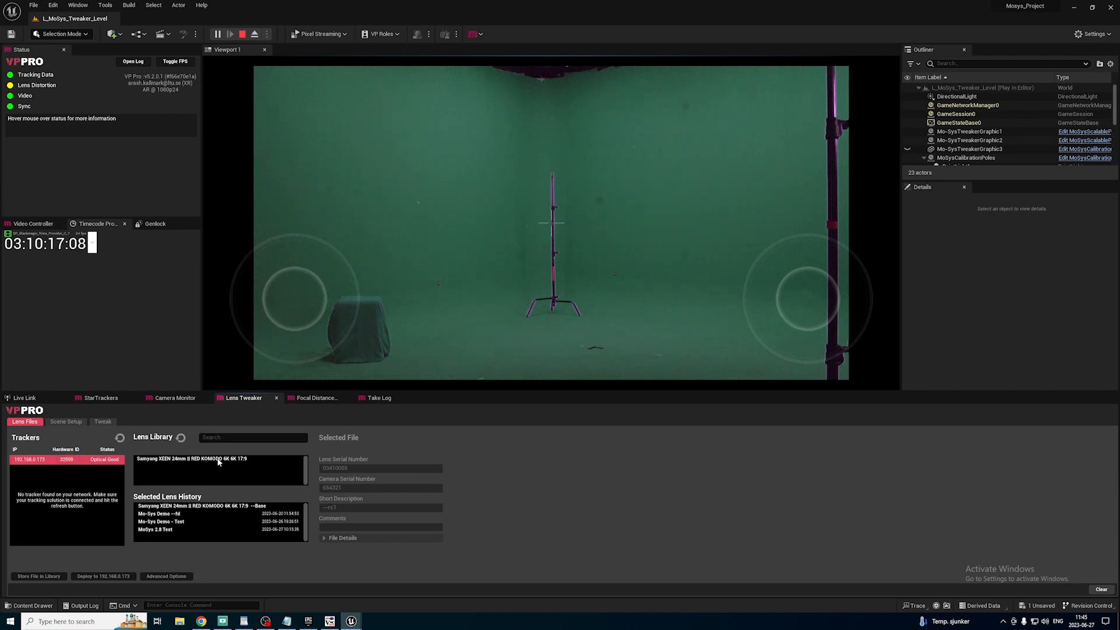
{"action": "left_click", "coordinate": [182, 460]}
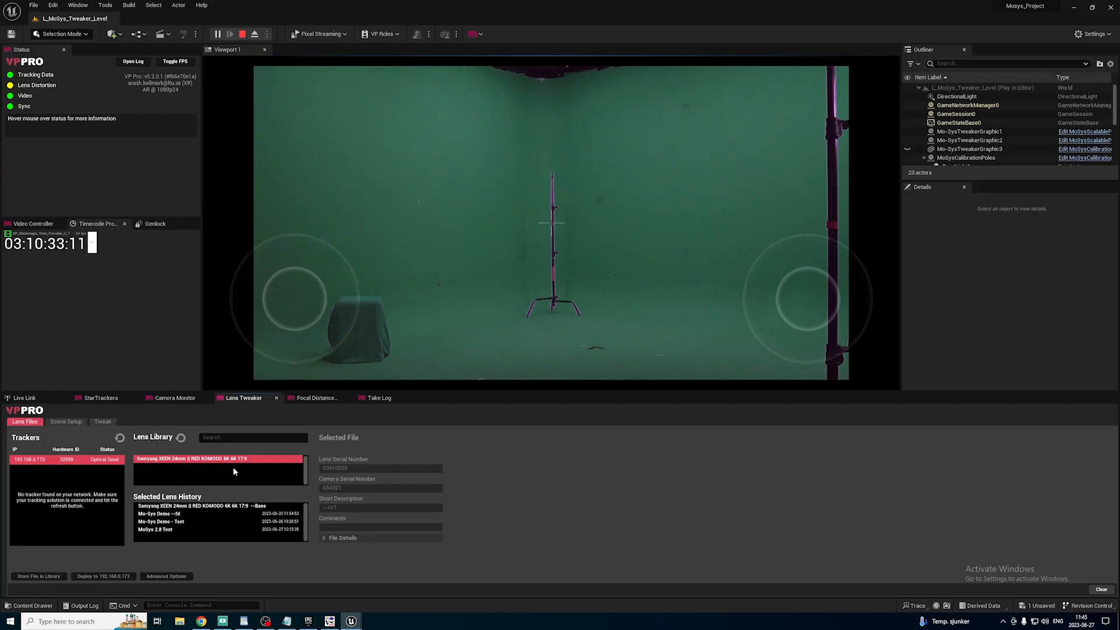
{"action": "left_click", "coordinate": [207, 508]}
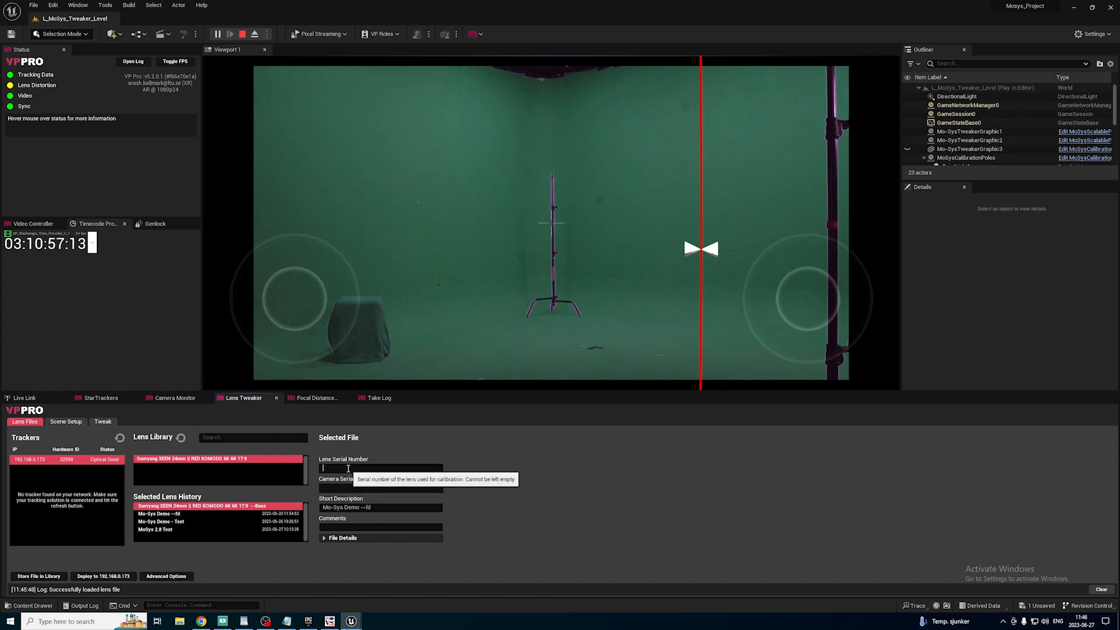
Set the lens file's Lens Serial Number to 123, Camera Serial Number to 1234 and Short Description to "Mo-Sys 24mm Test File".
{"action": "type", "text": "4"}
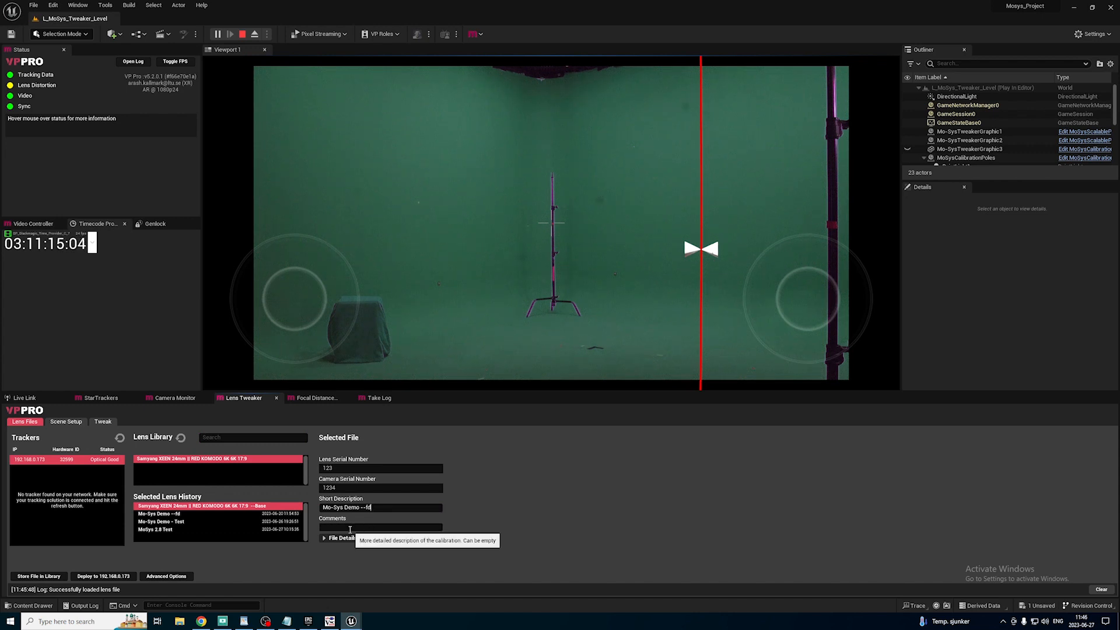
{"action": "left_click", "coordinate": [371, 508]}
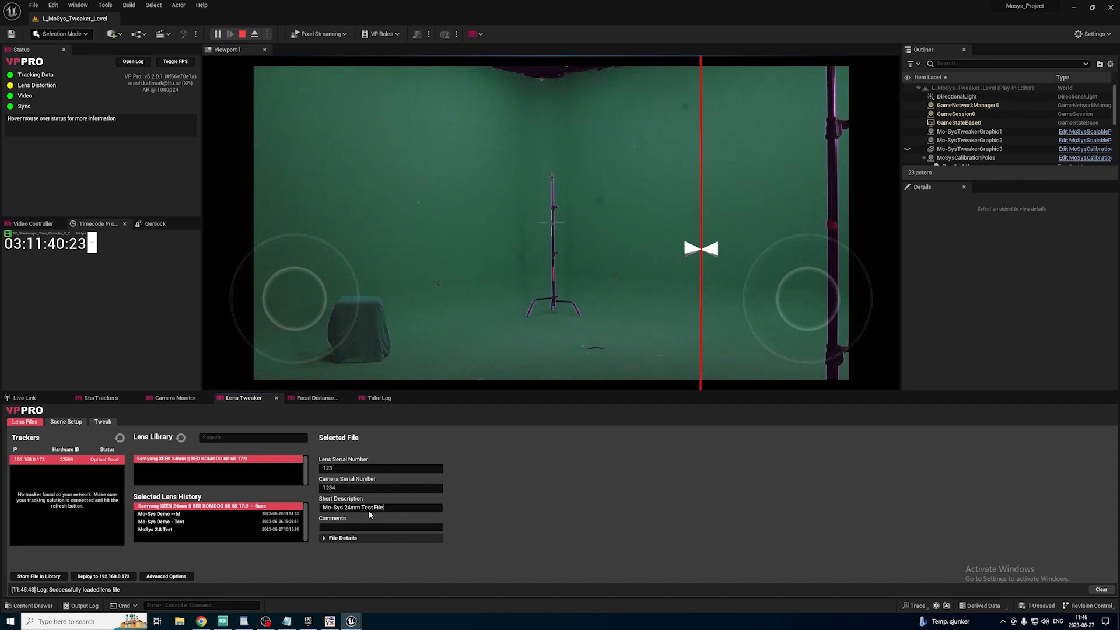
Review the selected lens file's details and open the Scene Setup page of Lens Tweaker.
{"action": "left_click", "coordinate": [344, 538]}
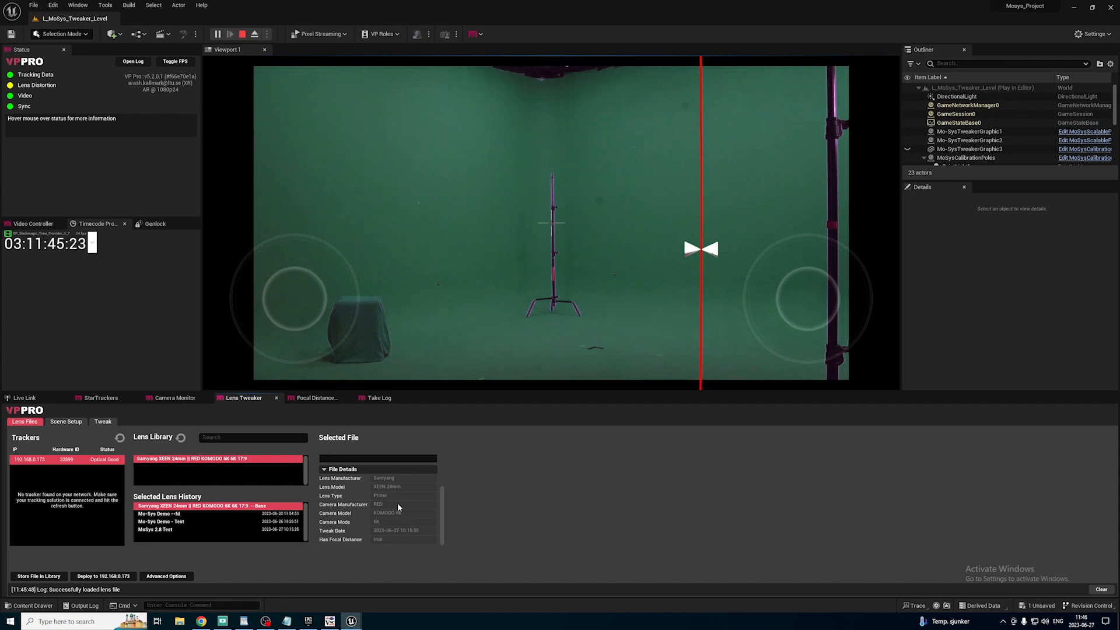
{"action": "scroll", "coordinate": [399, 508], "scroll_direction": "up", "scroll_amount": 2}
{"action": "left_click", "coordinate": [57, 423]}
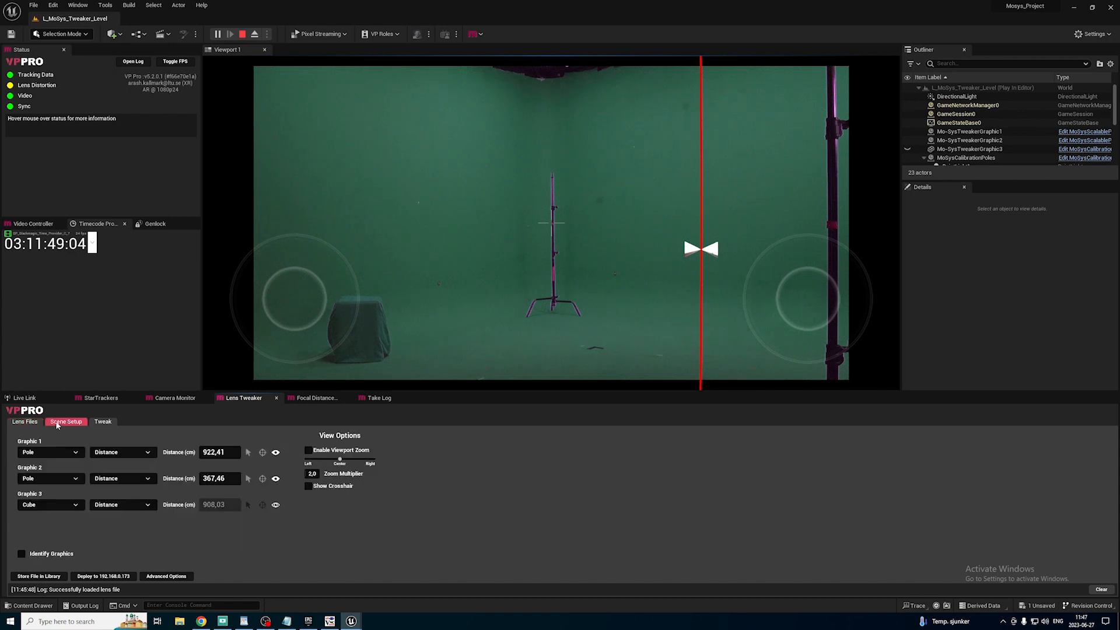
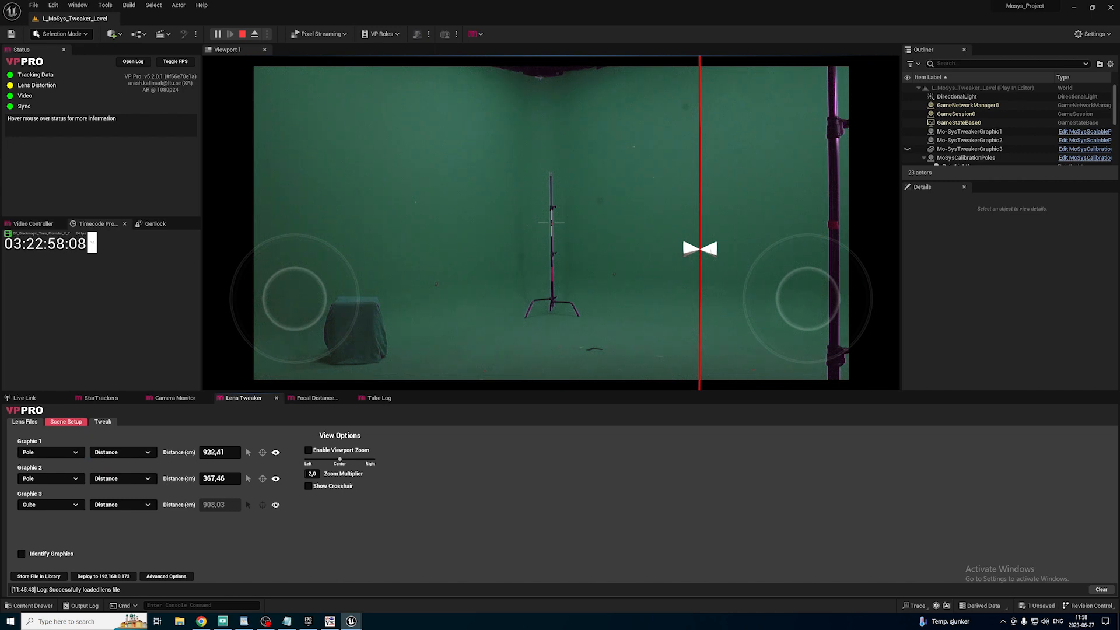
Set Graphic 1's distance to 835 cm and identify the graphics briefly in the viewport.
{"action": "left_click", "coordinate": [213, 452]}
{"action": "type", "text": "835"}
{"action": "key", "text": "Return"}
{"action": "left_click", "coordinate": [22, 554]}
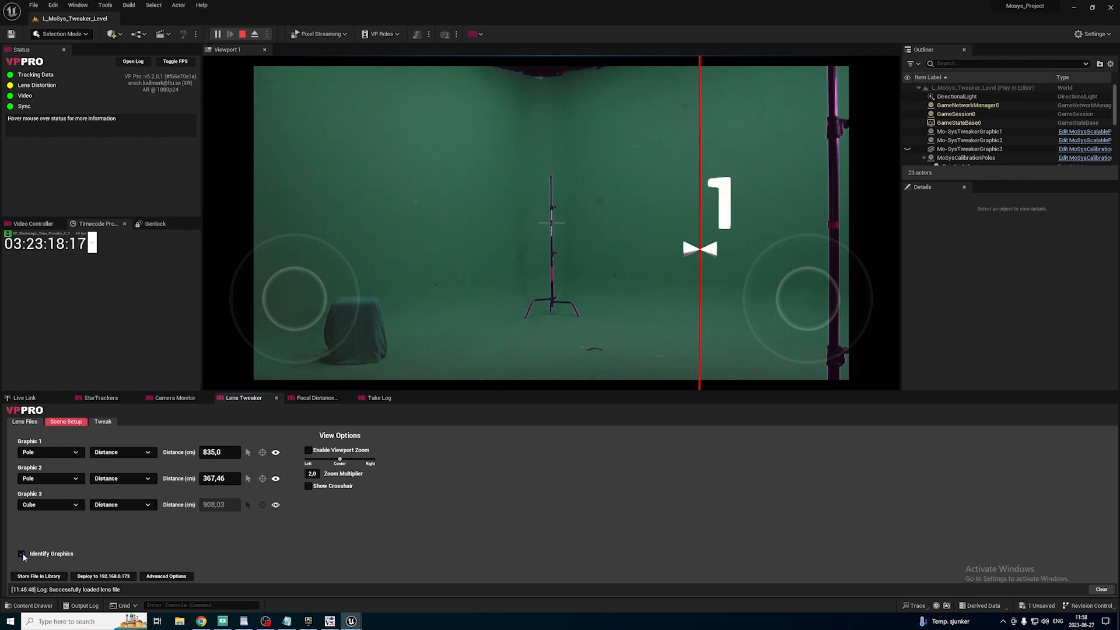
{"action": "left_click", "coordinate": [22, 555]}
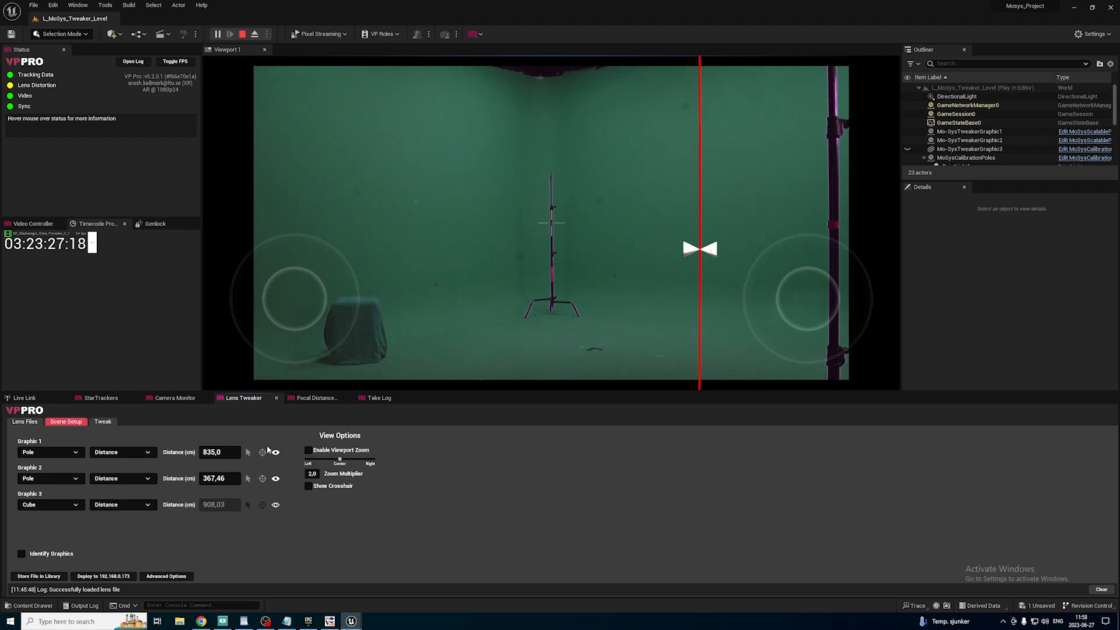
Place the Graphic 1 pole on the crosshair and toggle its visibility to check it against the real stand.
{"action": "left_click", "coordinate": [263, 452]}
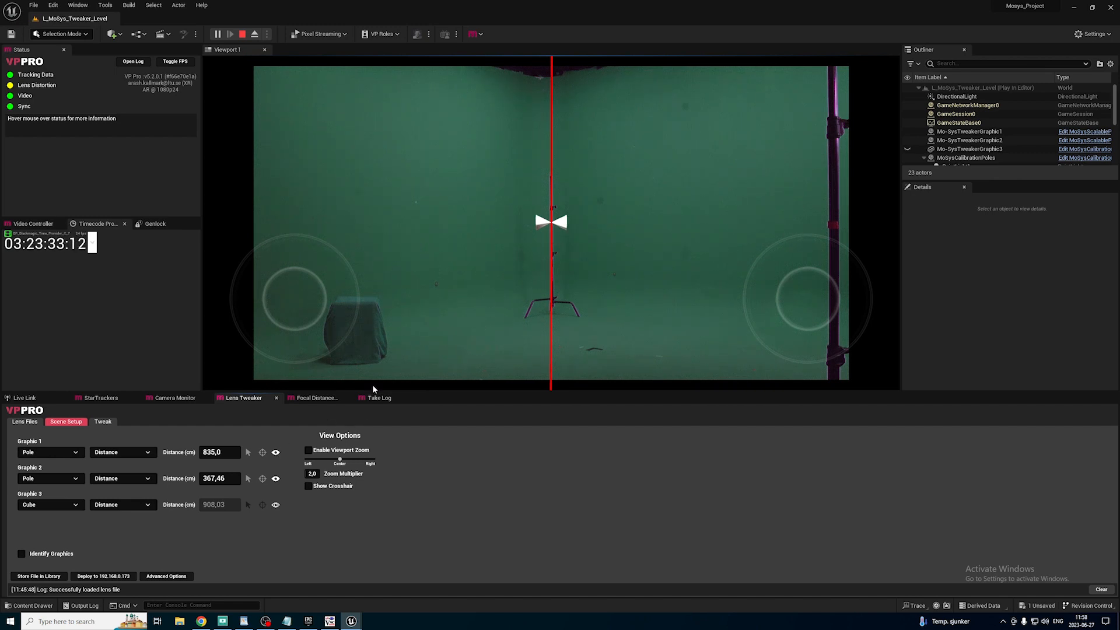
{"action": "left_click", "coordinate": [274, 455]}
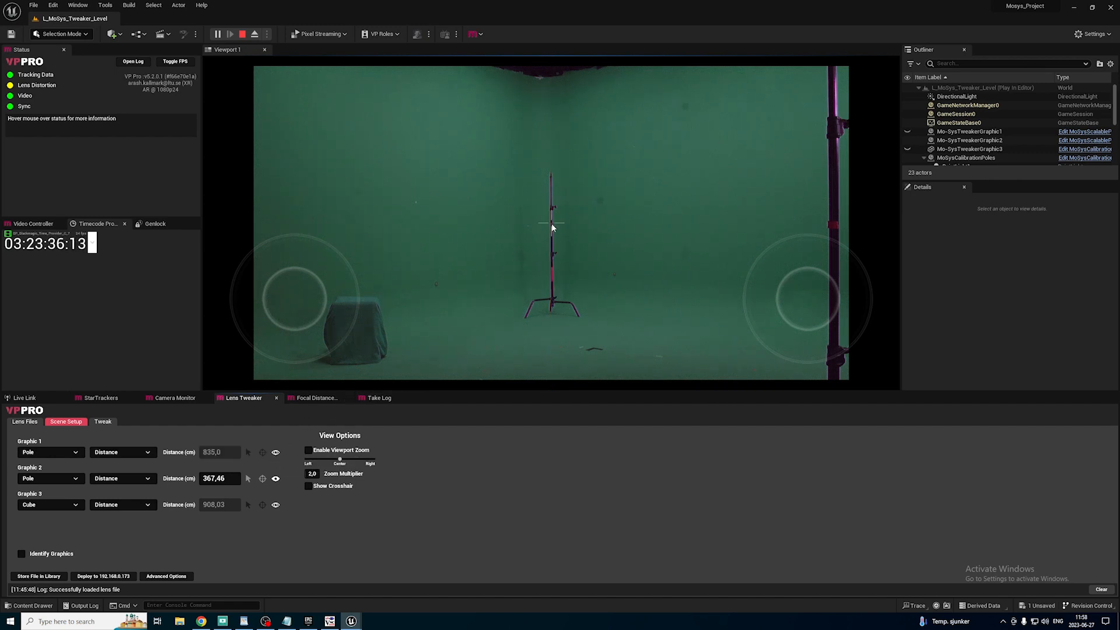
{"action": "left_click", "coordinate": [275, 454]}
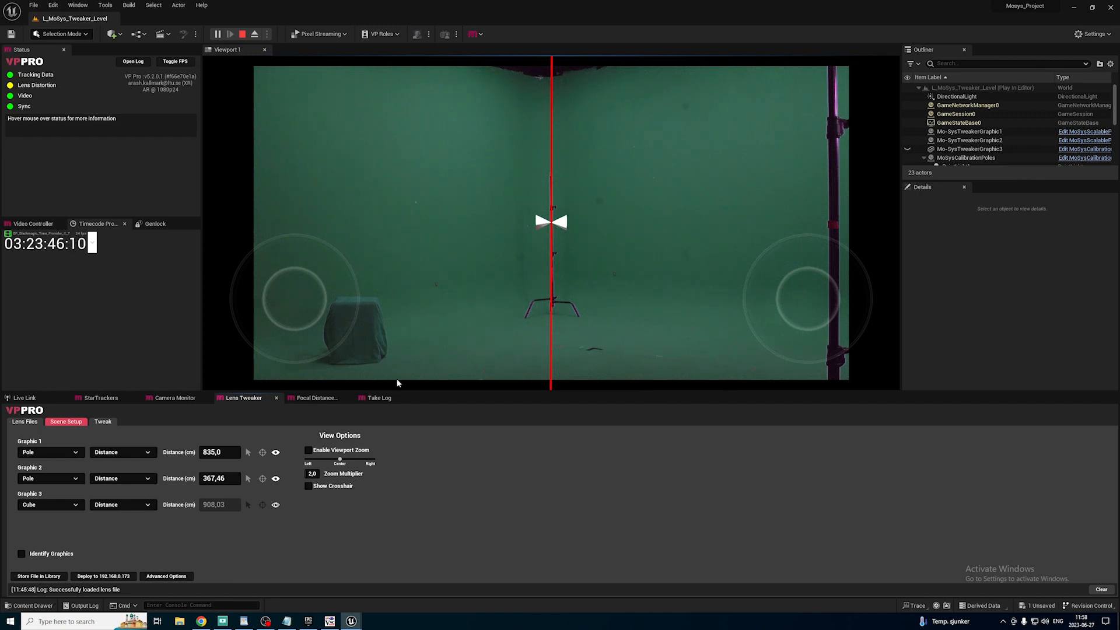
{"action": "left_click", "coordinate": [276, 453]}
{"action": "left_click", "coordinate": [276, 454]}
Try placing Graphic 1 by hand at several points in the viewport and put it back on the crosshair.
{"action": "left_click", "coordinate": [248, 453]}
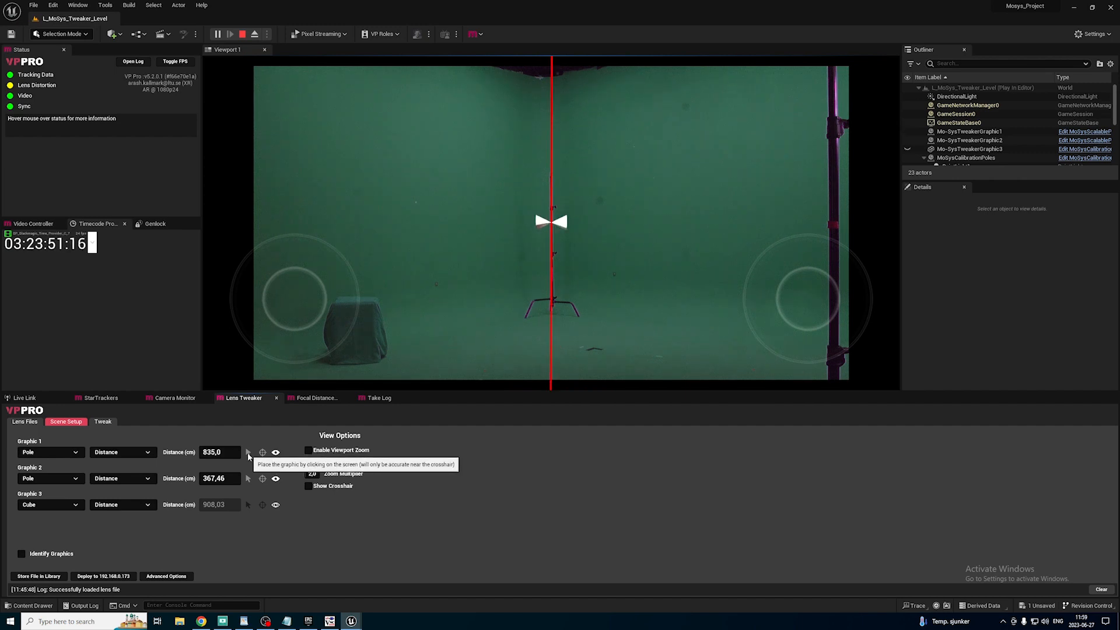
{"action": "mouse_move", "coordinate": [426, 308]}
{"action": "left_mouse_down"}
{"action": "mouse_move", "coordinate": [379, 228]}
{"action": "mouse_move", "coordinate": [449, 152]}
{"action": "mouse_move", "coordinate": [491, 185]}
{"action": "left_mouse_up"}
{"action": "left_click", "coordinate": [519, 231]}
{"action": "left_click", "coordinate": [615, 257]}
{"action": "left_click", "coordinate": [676, 180]}
{"action": "left_click", "coordinate": [729, 182]}
{"action": "left_click", "coordinate": [690, 239]}
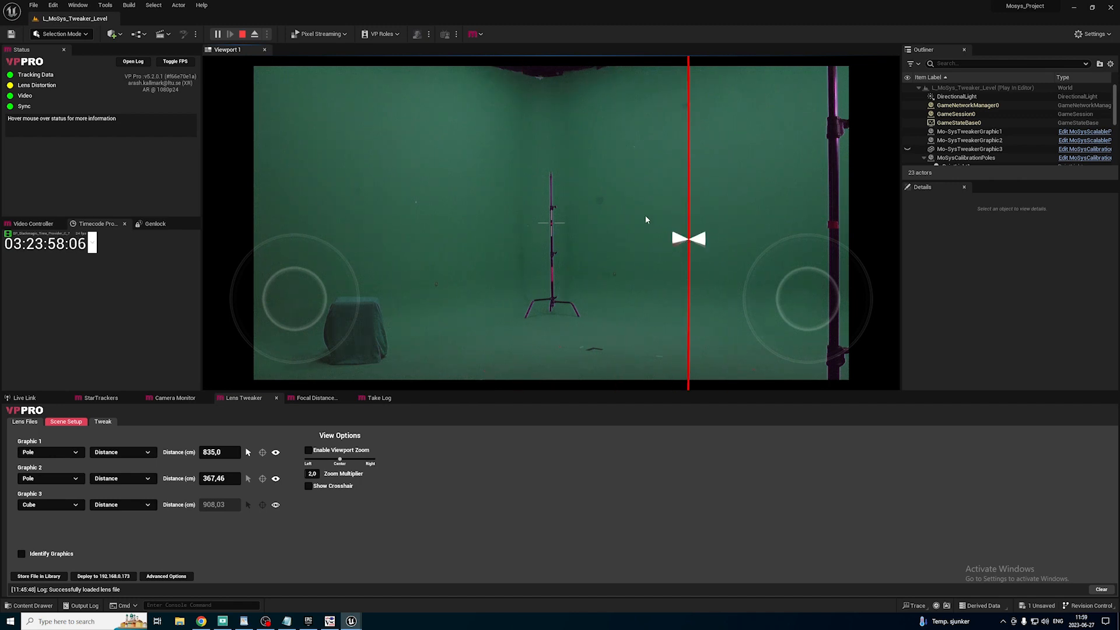
{"action": "left_click", "coordinate": [622, 206]}
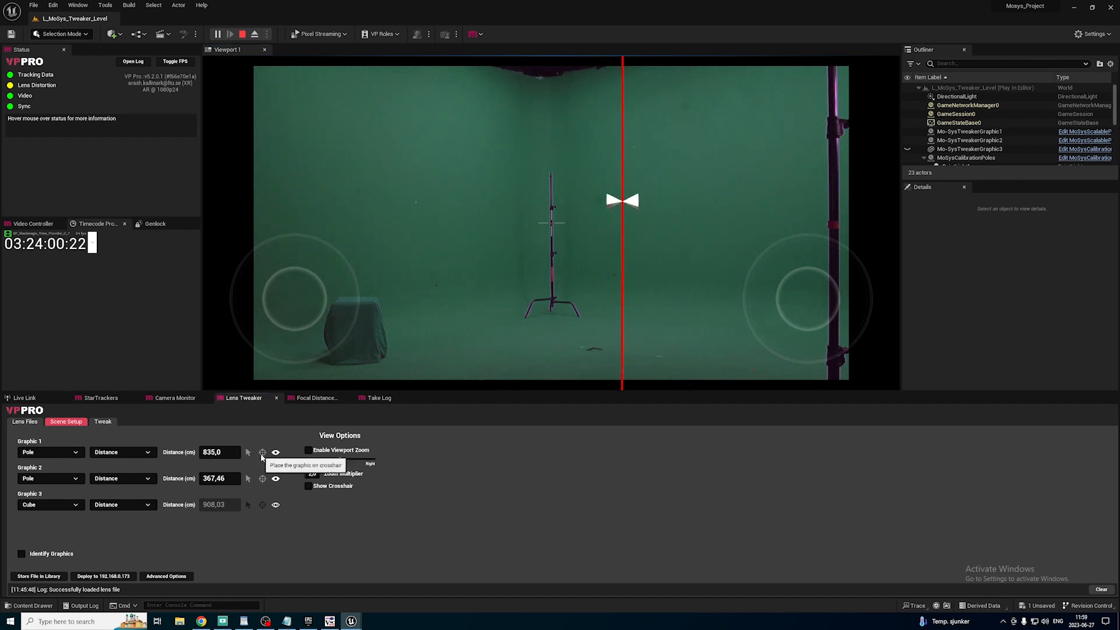
{"action": "left_click", "coordinate": [263, 454]}
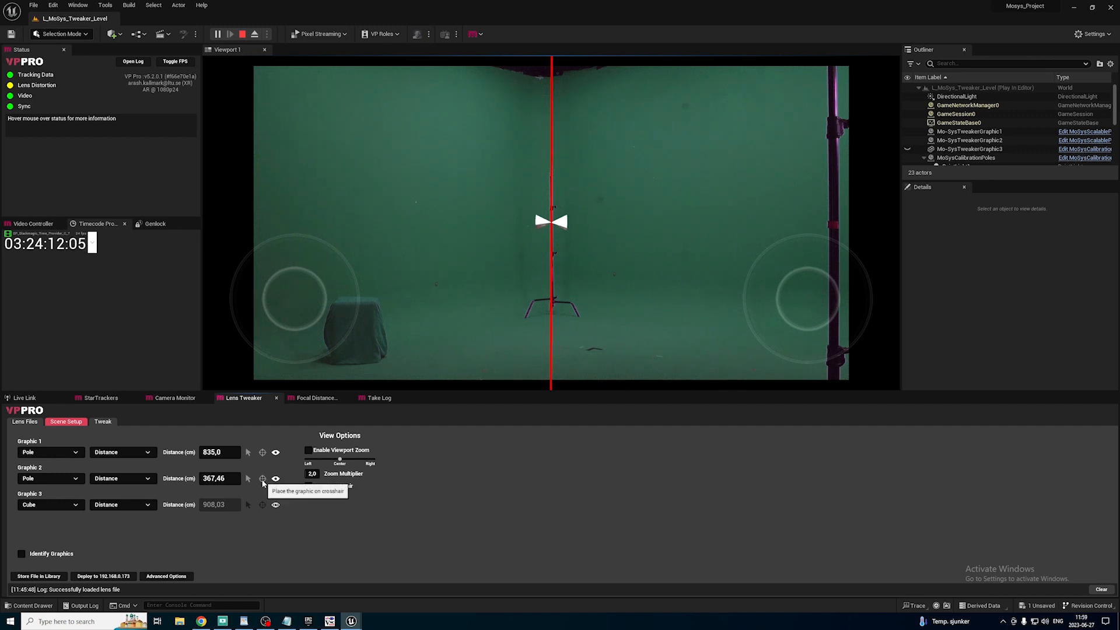
Identify Graphic 2, place it by hand beside the near vertical pole in the viewport, and set its distance to 200 cm.
{"action": "left_click", "coordinate": [22, 555]}
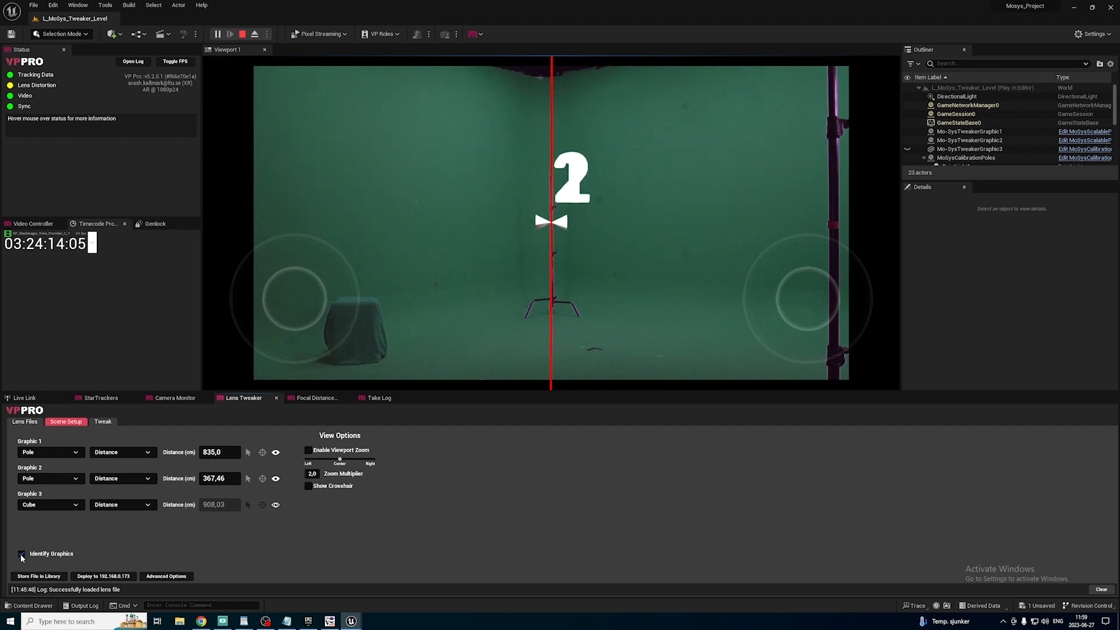
{"action": "left_click", "coordinate": [22, 554]}
{"action": "left_click", "coordinate": [248, 479]}
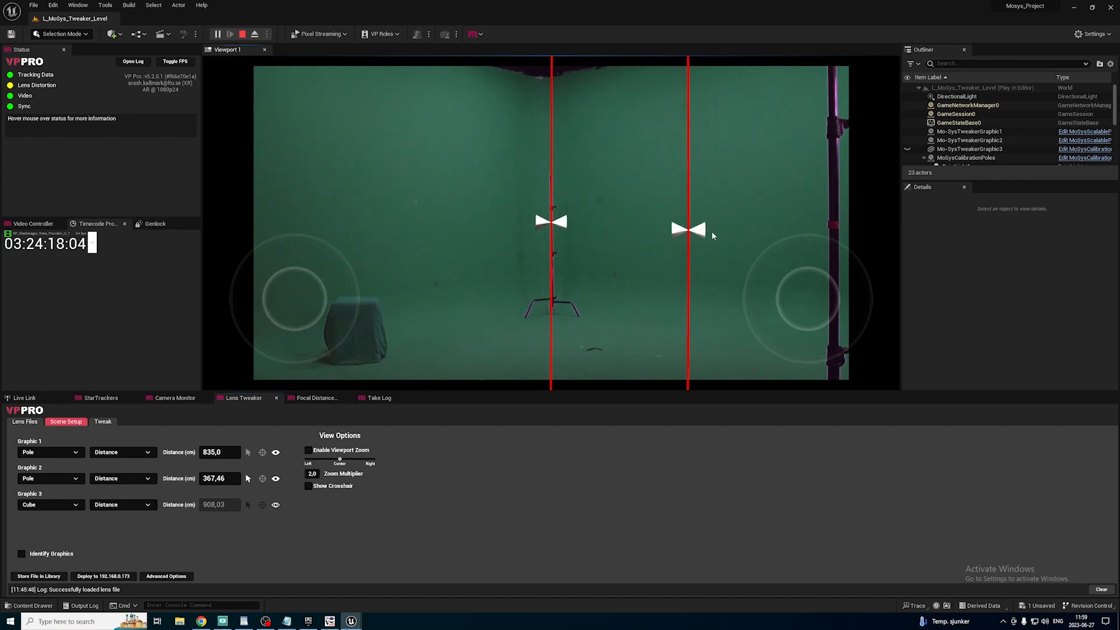
{"action": "left_click", "coordinate": [819, 228]}
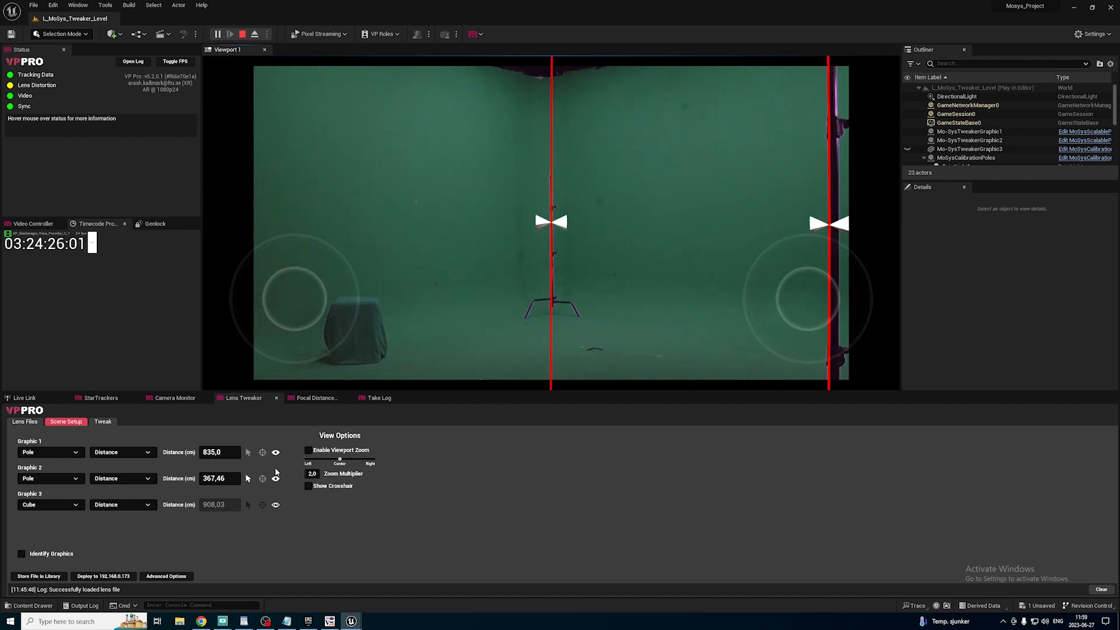
{"action": "left_click", "coordinate": [223, 479]}
{"action": "type", "text": "200"}
{"action": "key", "text": "Return"}
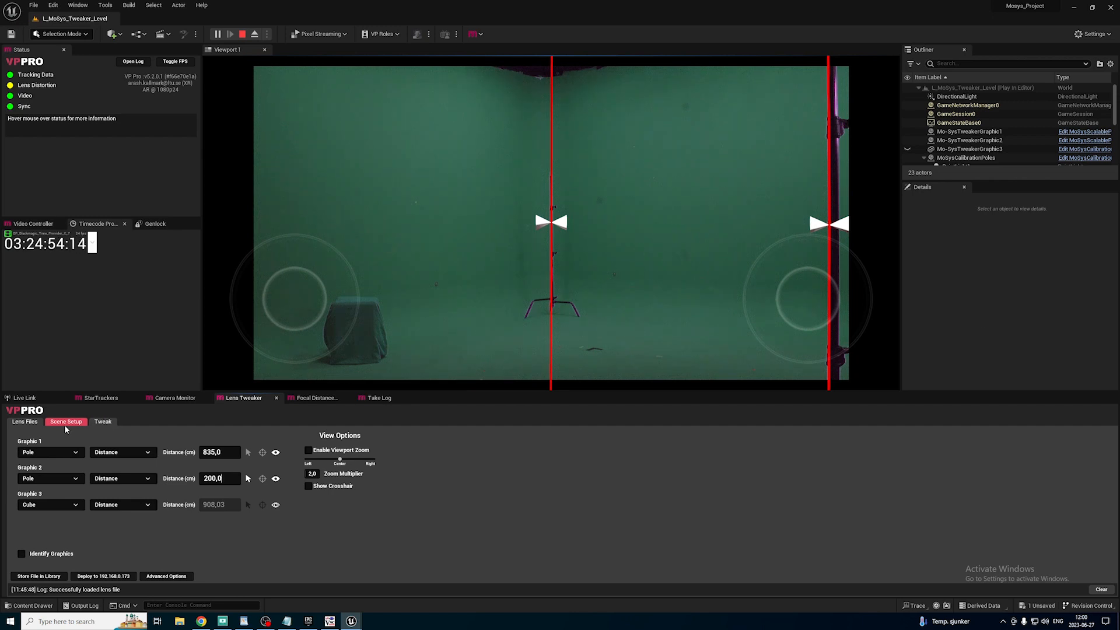
{"action": "left_click", "coordinate": [22, 555]}
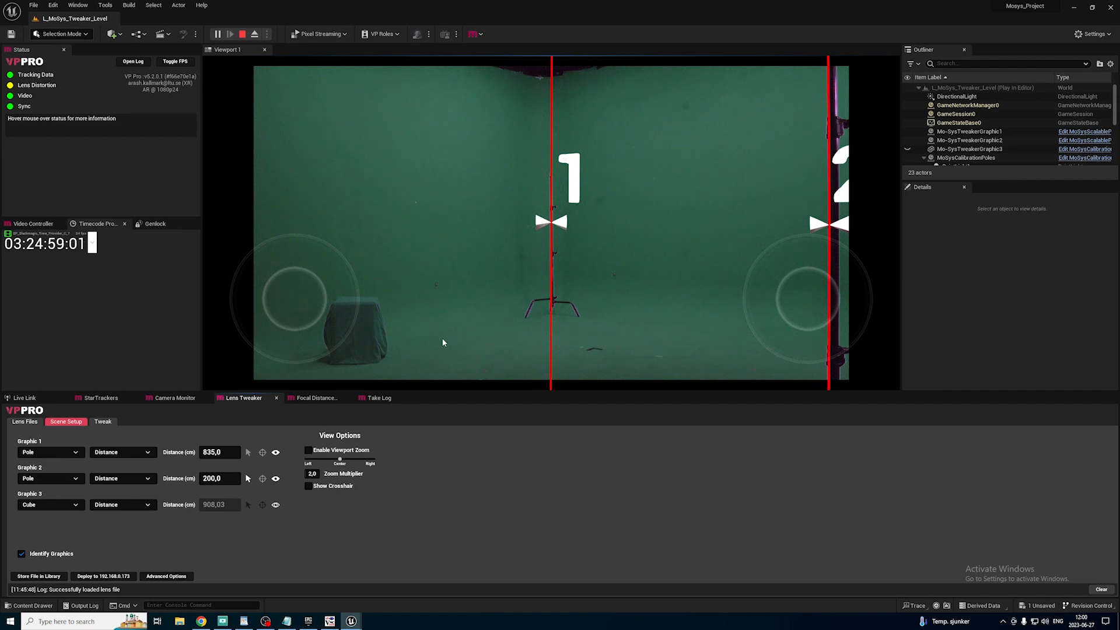
Open the Global Zoom Tweak and show its Zoom 0 parameters.
{"action": "left_click", "coordinate": [103, 421]}
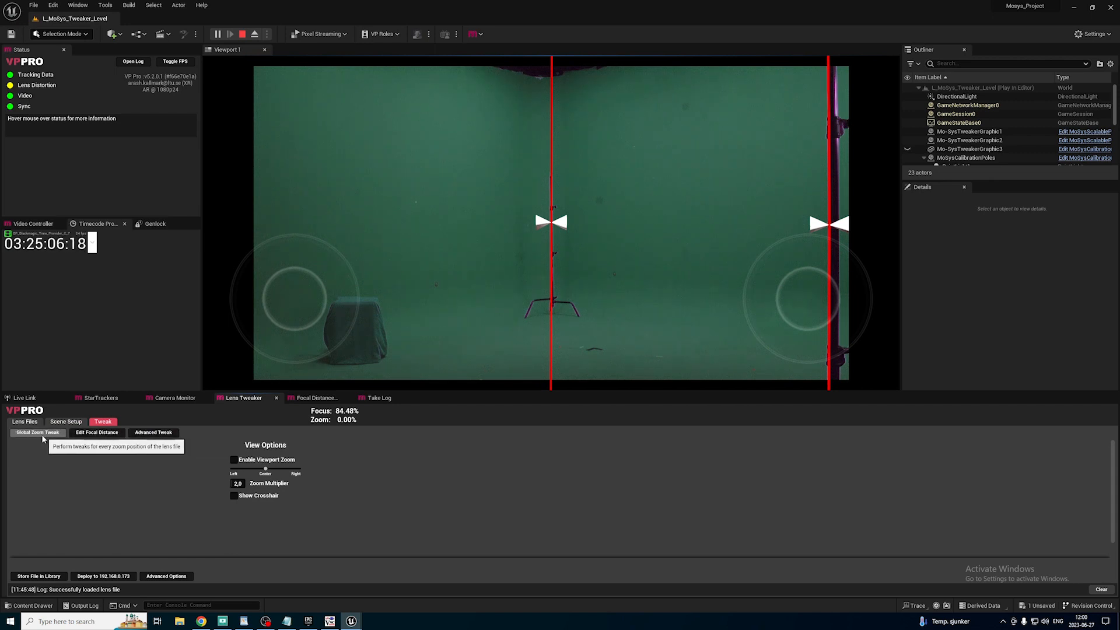
{"action": "left_click", "coordinate": [43, 436]}
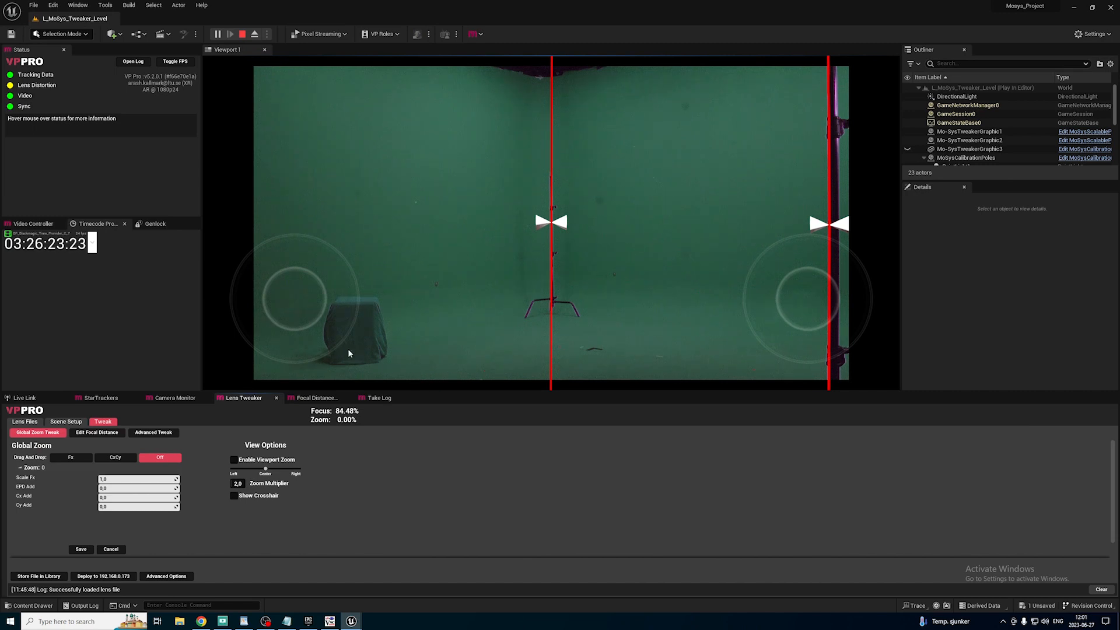
{"action": "left_click", "coordinate": [26, 470]}
{"action": "left_click", "coordinate": [21, 470]}
{"action": "left_click", "coordinate": [26, 470]}
{"action": "left_click", "coordinate": [25, 470]}
Try shifting the graphics with Cx Add and reset the value to 0.
{"action": "left_click_drag", "start_coordinate": [150, 500], "coordinate": [126, 500]}
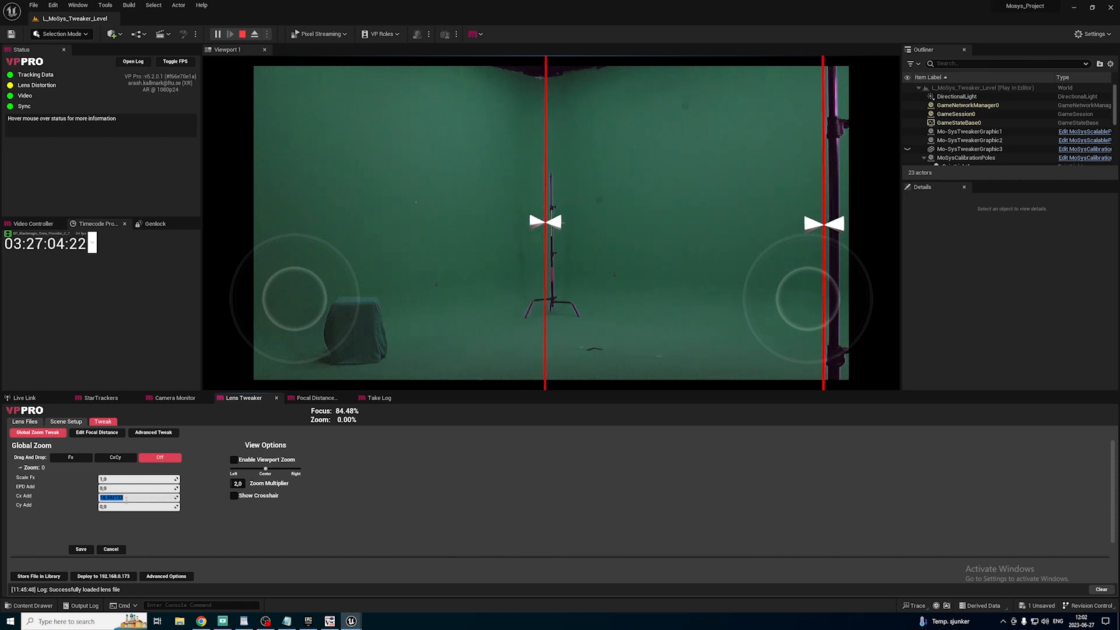
{"action": "type", "text": "0"}
{"action": "key", "text": "Return"}
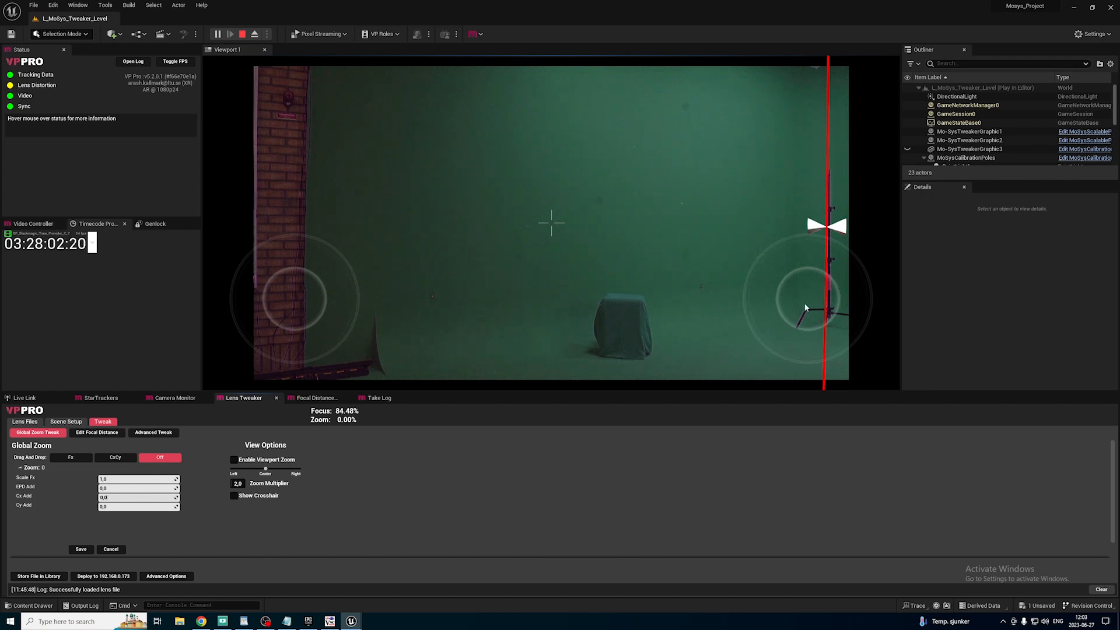
Adjust the global zoom's Scale Fx to about 1.005 and EPD Add to about -0.021 to align the graphics with the poles.
{"action": "left_click", "coordinate": [112, 479]}
{"action": "left_click_drag", "start_coordinate": [112, 479], "coordinate": [109, 479]}
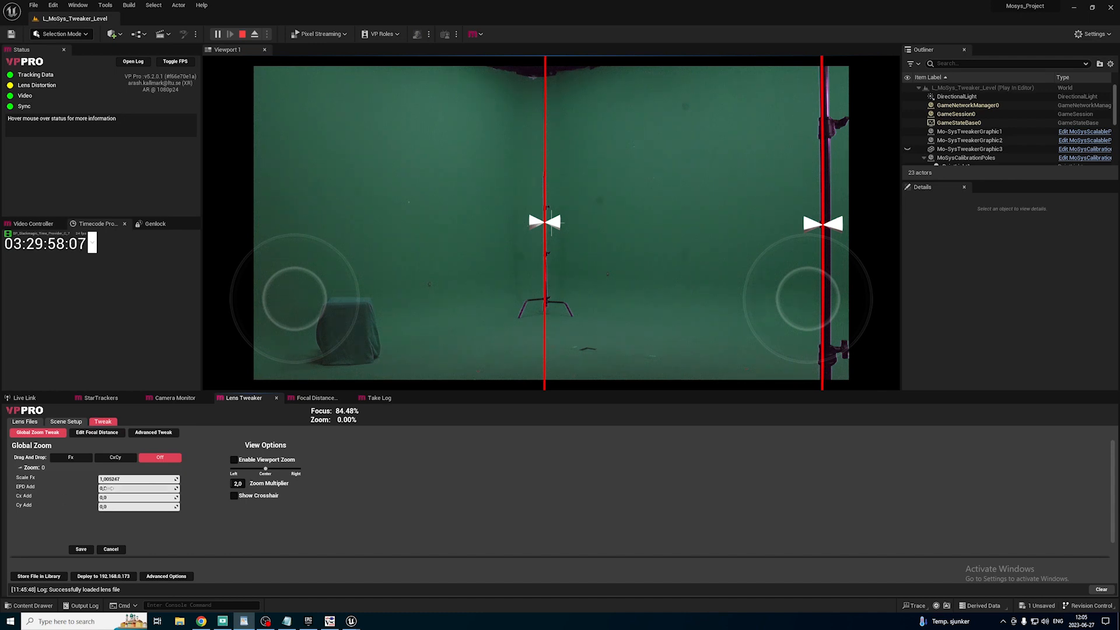
{"action": "mouse_move", "coordinate": [137, 488]}
{"action": "left_mouse_down"}
{"action": "mouse_move", "coordinate": [147, 489]}
{"action": "mouse_move", "coordinate": [119, 489]}
{"action": "left_mouse_up"}
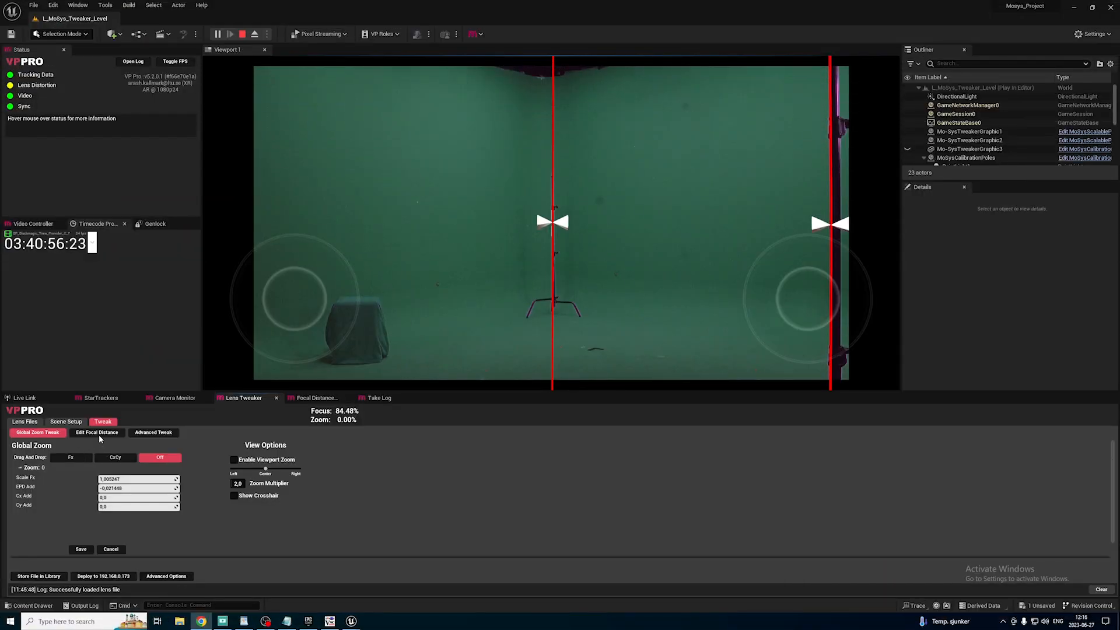
Open the focal distance editor, review the Focal Distance Wizard's instructions and return to Lens Tweaker.
{"action": "left_click", "coordinate": [97, 434]}
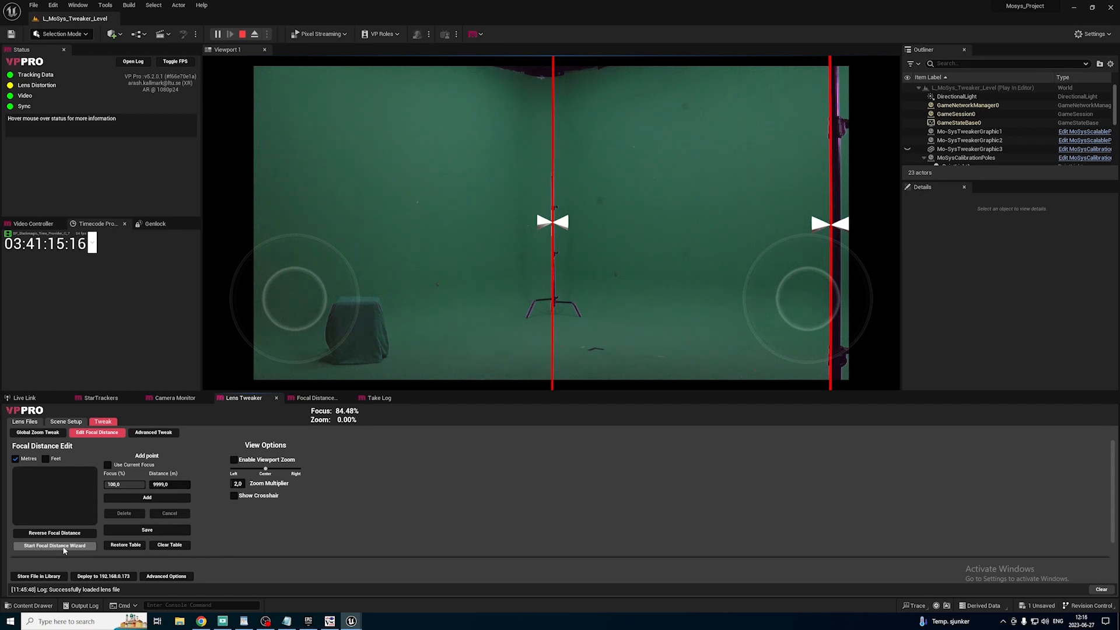
{"action": "left_click", "coordinate": [54, 546]}
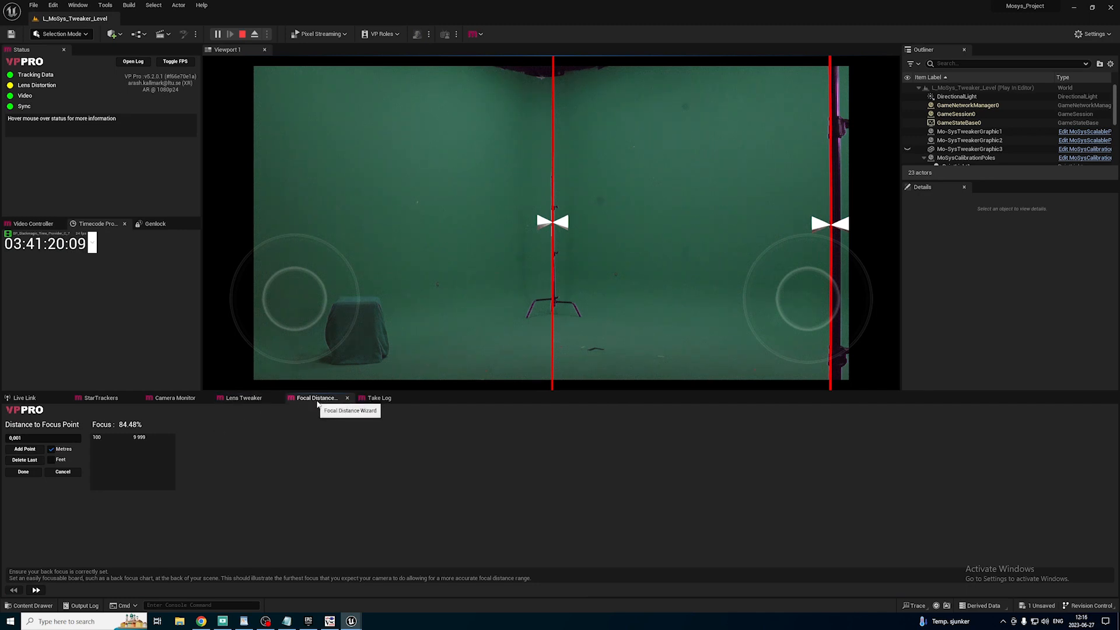
{"action": "left_click", "coordinate": [78, 5]}
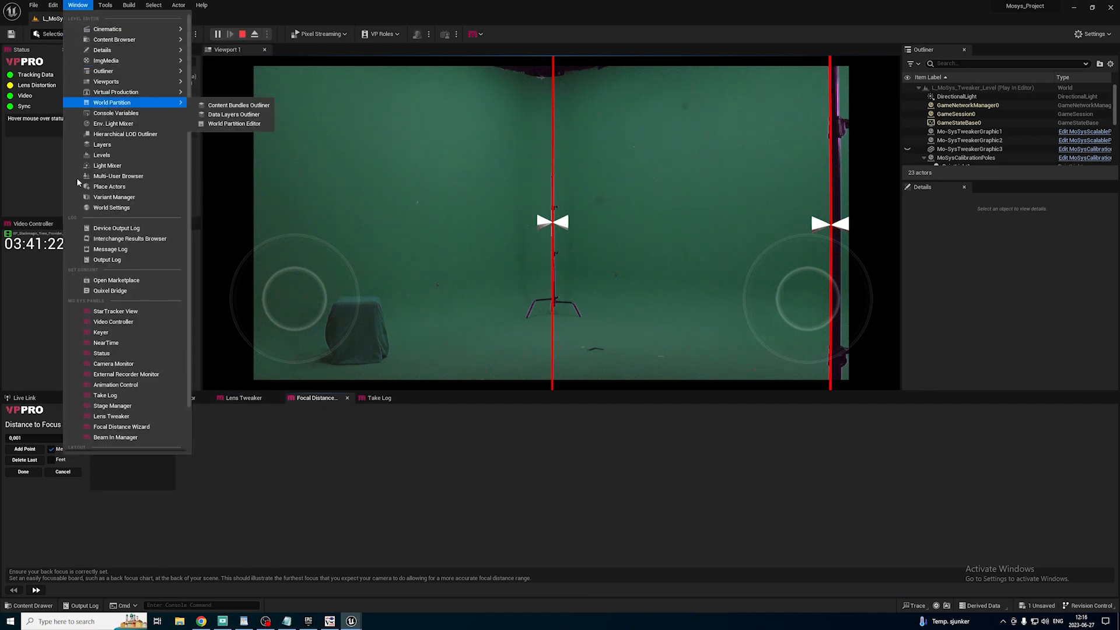
{"action": "left_click", "coordinate": [232, 442]}
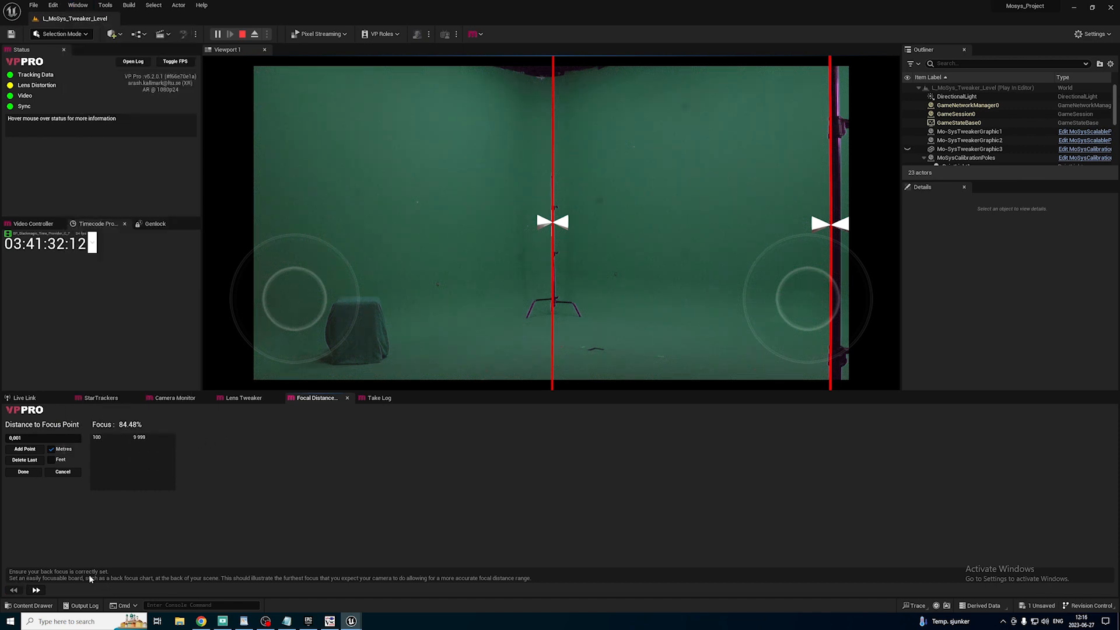
{"action": "left_click", "coordinate": [39, 591]}
{"action": "left_click", "coordinate": [39, 590]}
{"action": "left_click", "coordinate": [247, 400]}
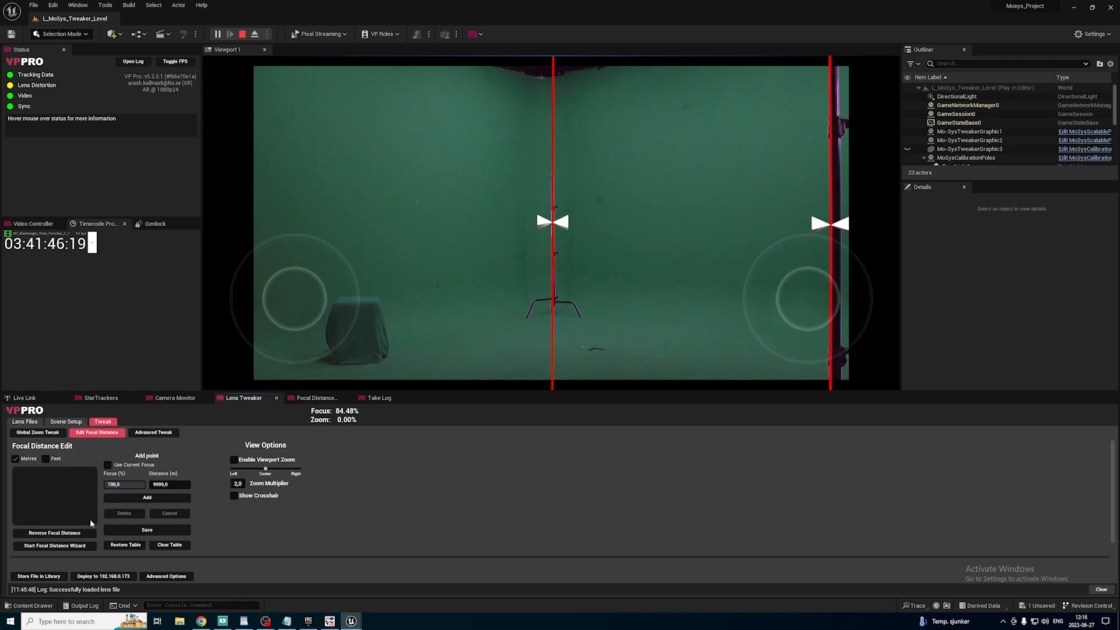
Add a focal distance point at 100% focus and 9999 m.
{"action": "left_click", "coordinate": [116, 485]}
{"action": "mouse_move", "coordinate": [123, 484]}
{"action": "left_mouse_down"}
{"action": "mouse_move", "coordinate": [106, 484]}
{"action": "mouse_move", "coordinate": [122, 484]}
{"action": "left_mouse_up"}
{"action": "left_click", "coordinate": [108, 466]}
{"action": "left_click", "coordinate": [107, 466]}
{"action": "left_click", "coordinate": [150, 499]}
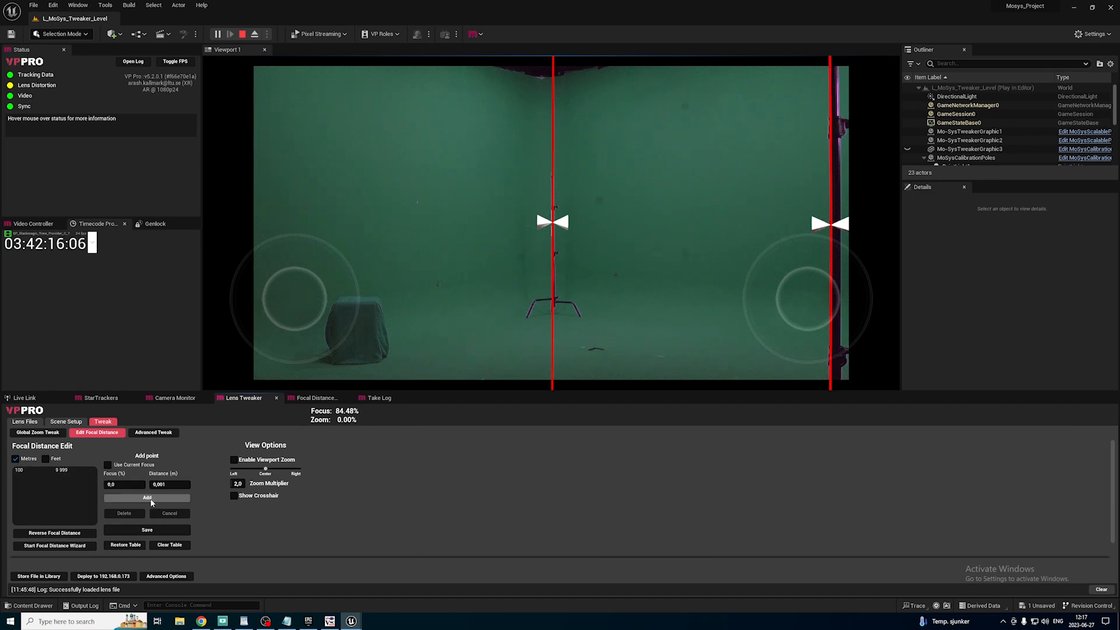
Using the current focus, add focal distance points at 8.2, 6, 3.6, 2.4, 1.6, 0.75 and 0.27 m and save the table.
{"action": "left_click", "coordinate": [108, 466]}
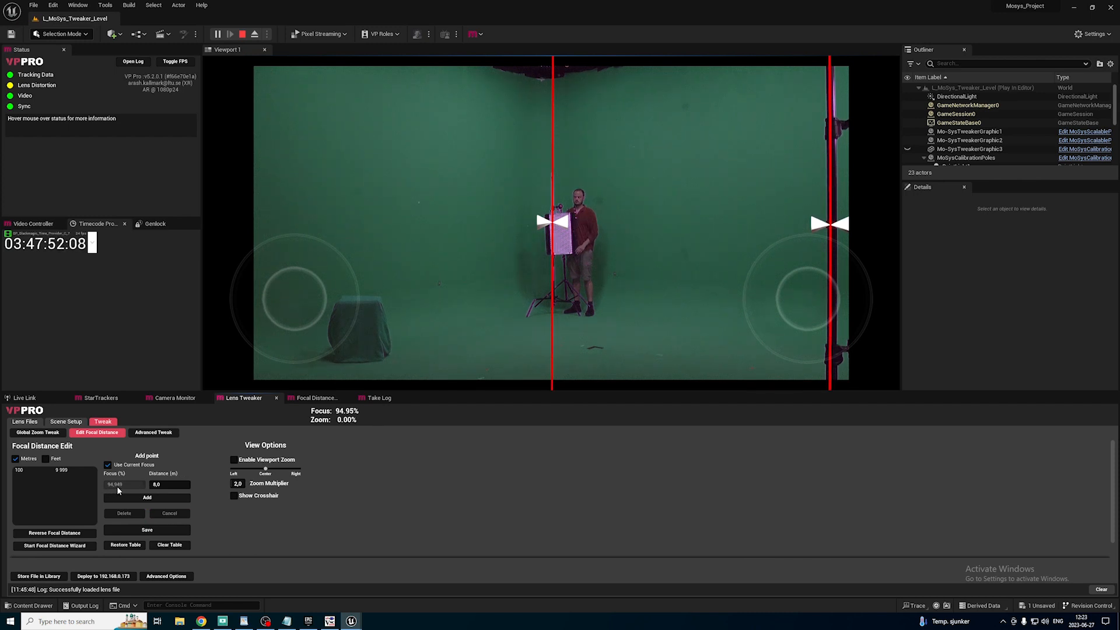
{"action": "left_click", "coordinate": [183, 486]}
{"action": "left_click", "coordinate": [147, 498]}
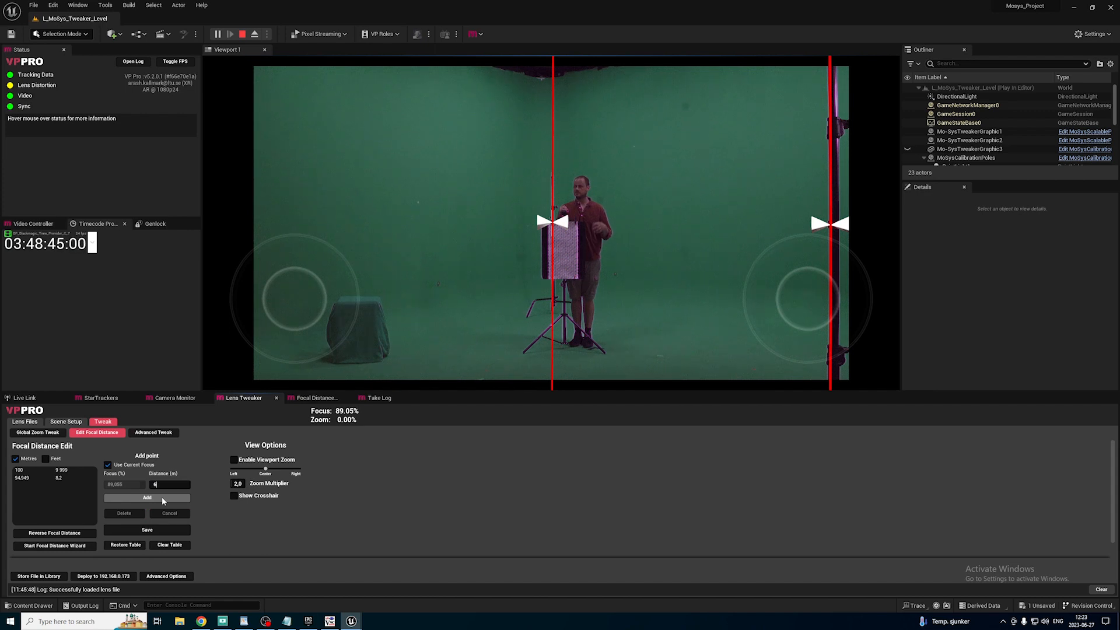
{"action": "left_click", "coordinate": [163, 497]}
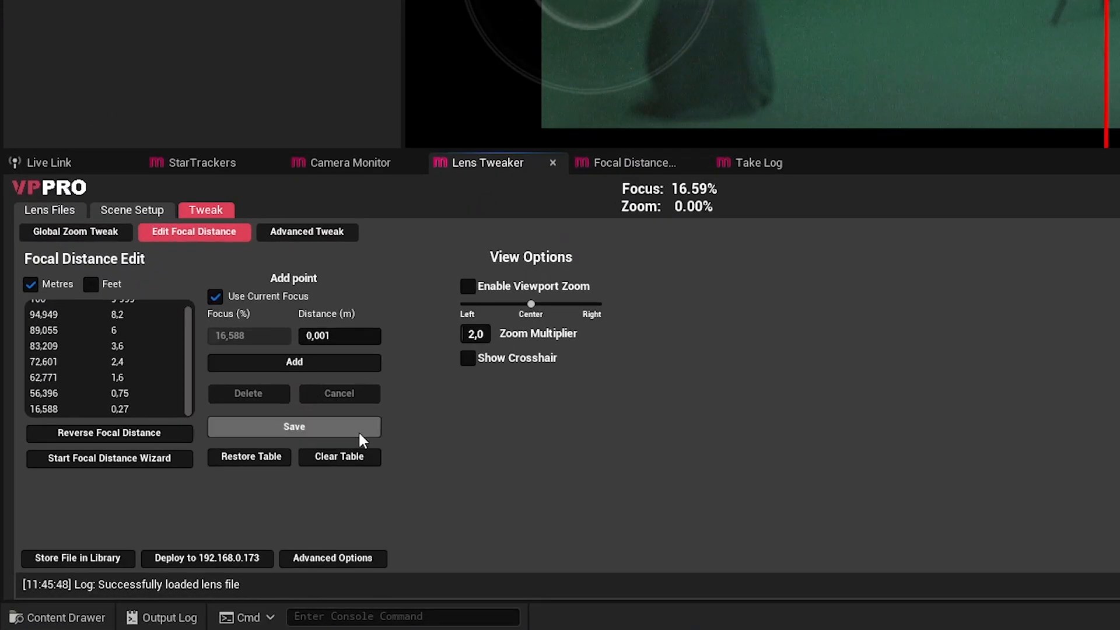
{"action": "left_click", "coordinate": [299, 429]}
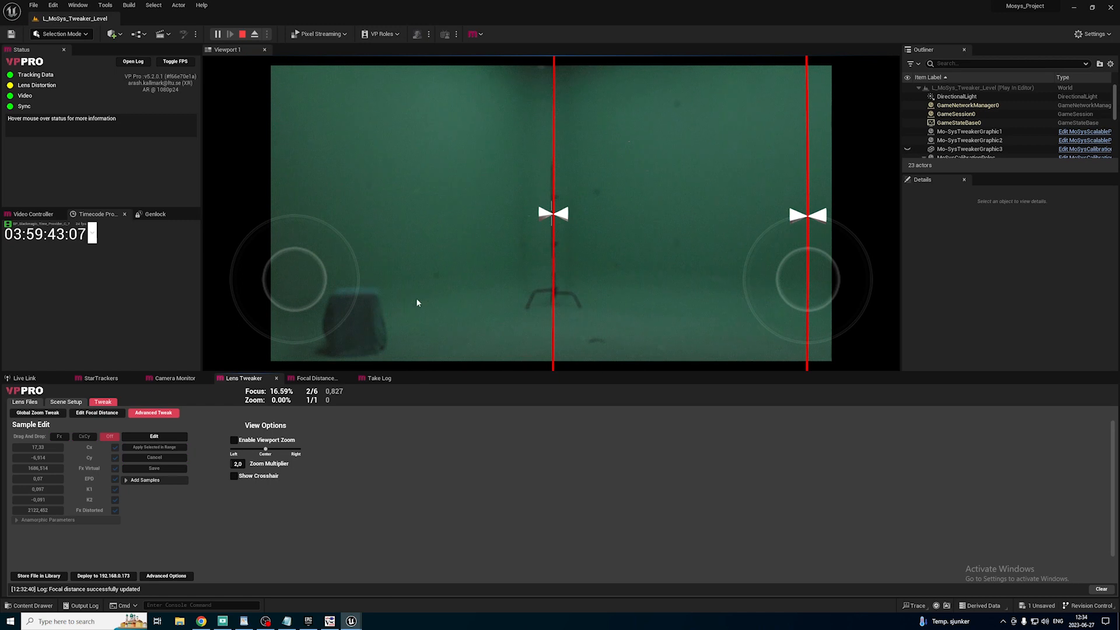
Return to the scene setup, hide Graphics 1 and 2 to compare with the real poles, and show both again.
{"action": "left_click", "coordinate": [56, 403]}
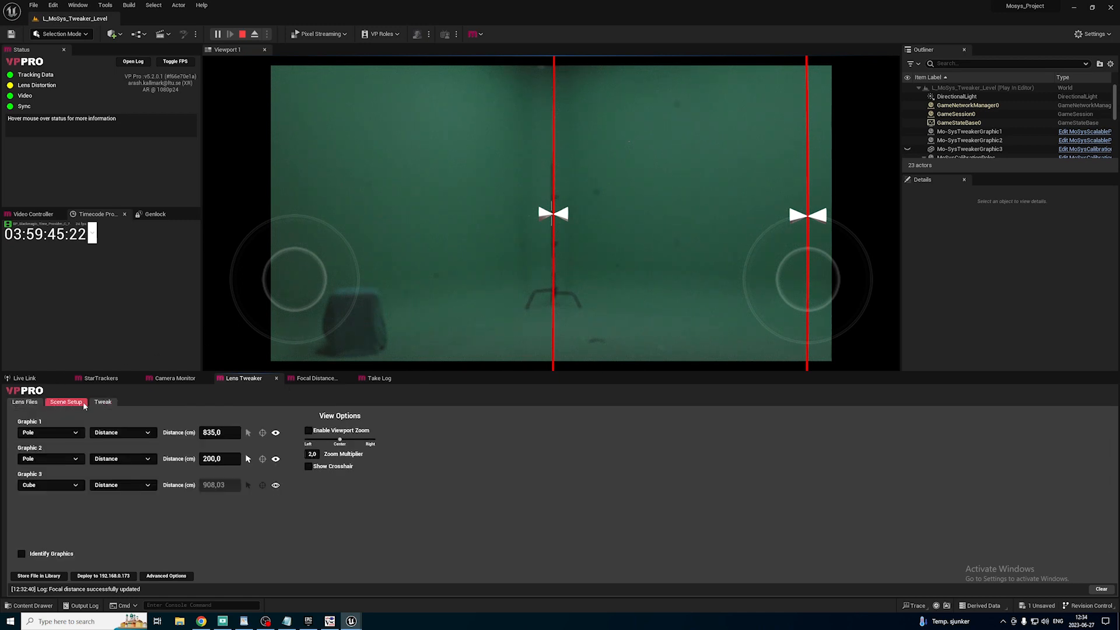
{"action": "left_click", "coordinate": [275, 432]}
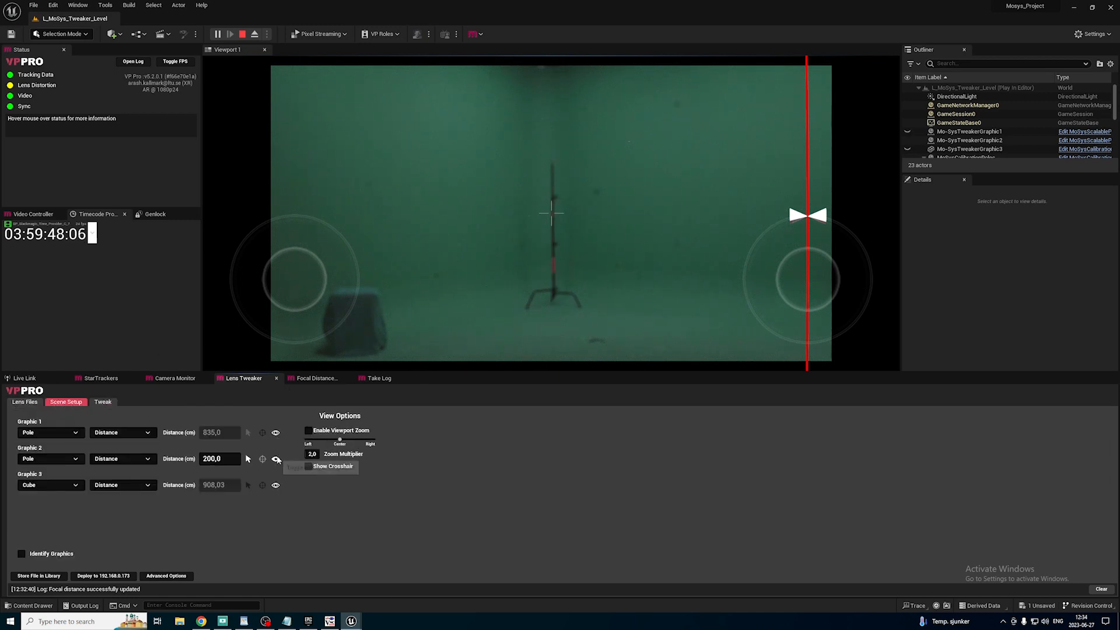
{"action": "left_click", "coordinate": [276, 460]}
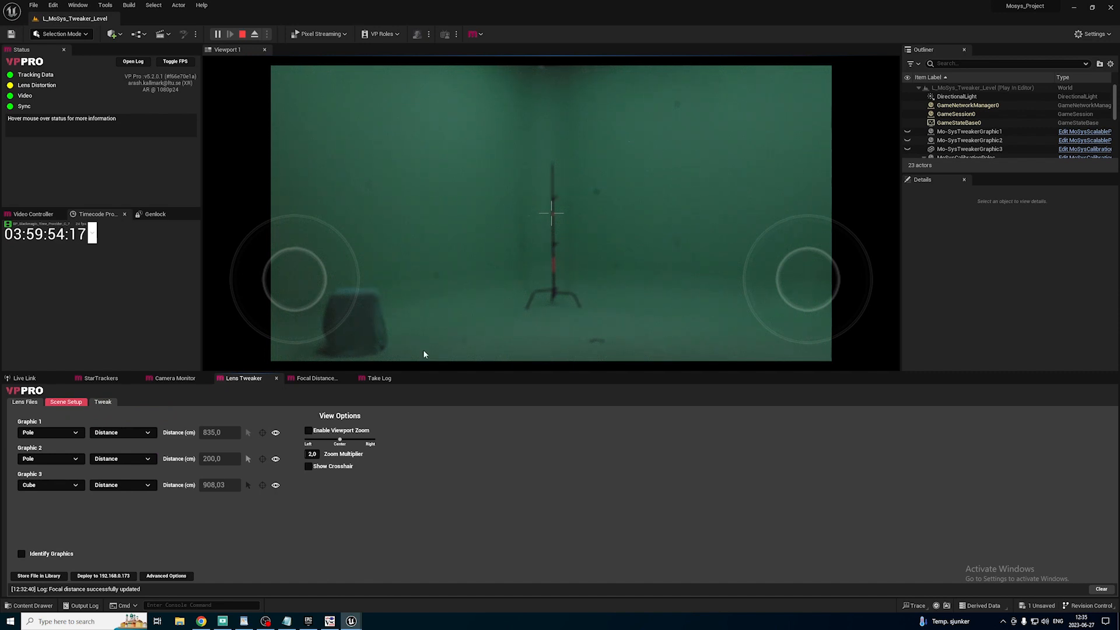
{"action": "left_click", "coordinate": [276, 432]}
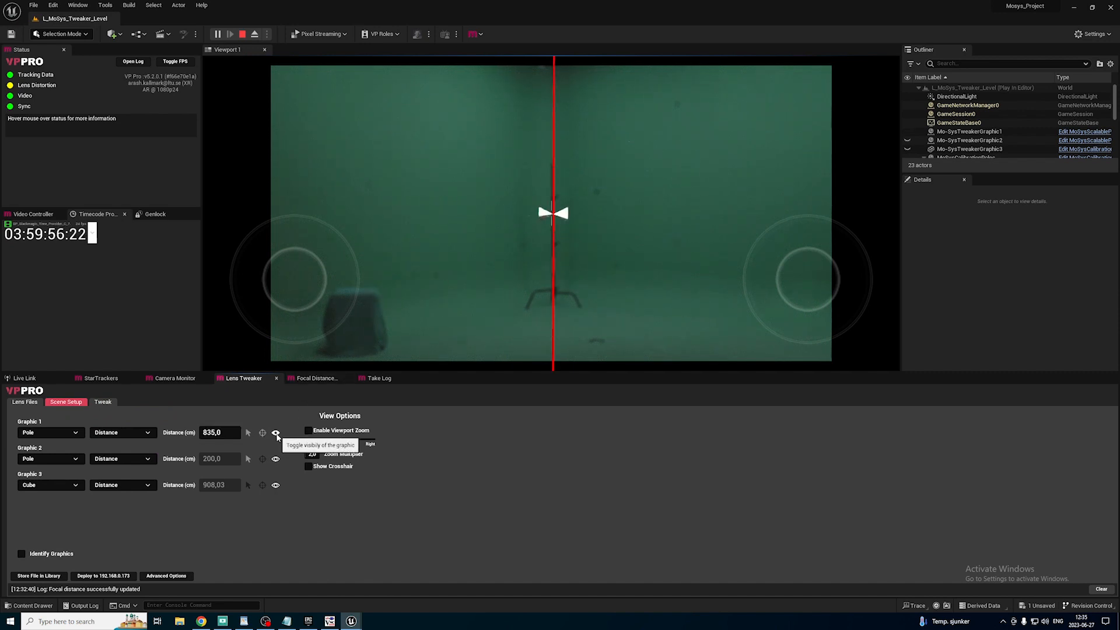
{"action": "left_click", "coordinate": [276, 459]}
Review the Advanced Tweak sample information and the saved focal distance table.
{"action": "left_click", "coordinate": [104, 403]}
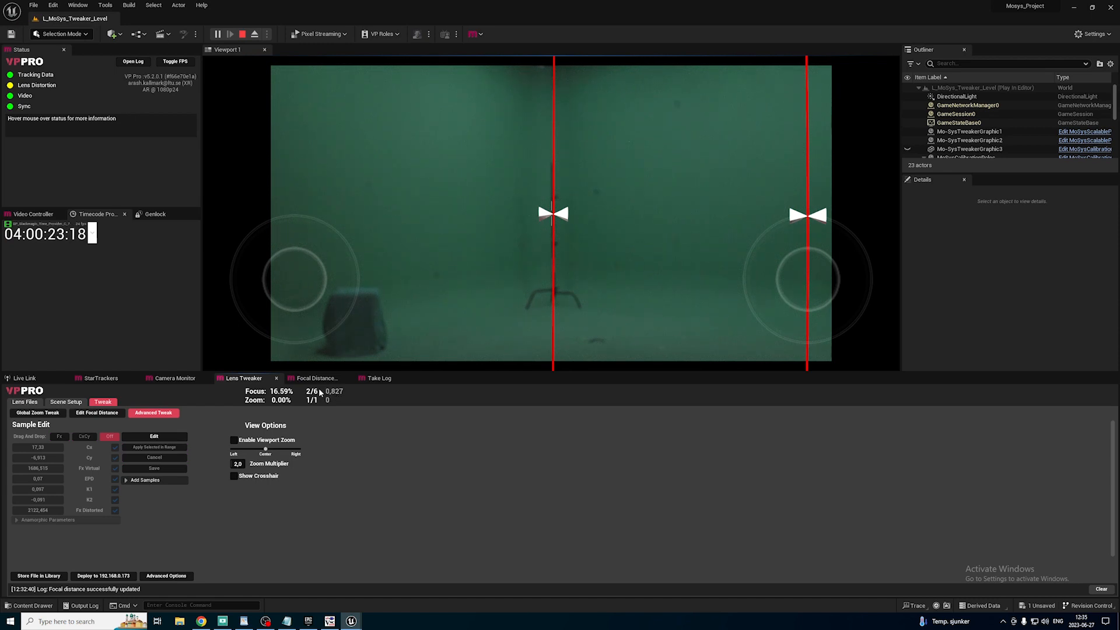
{"action": "left_click", "coordinate": [98, 414]}
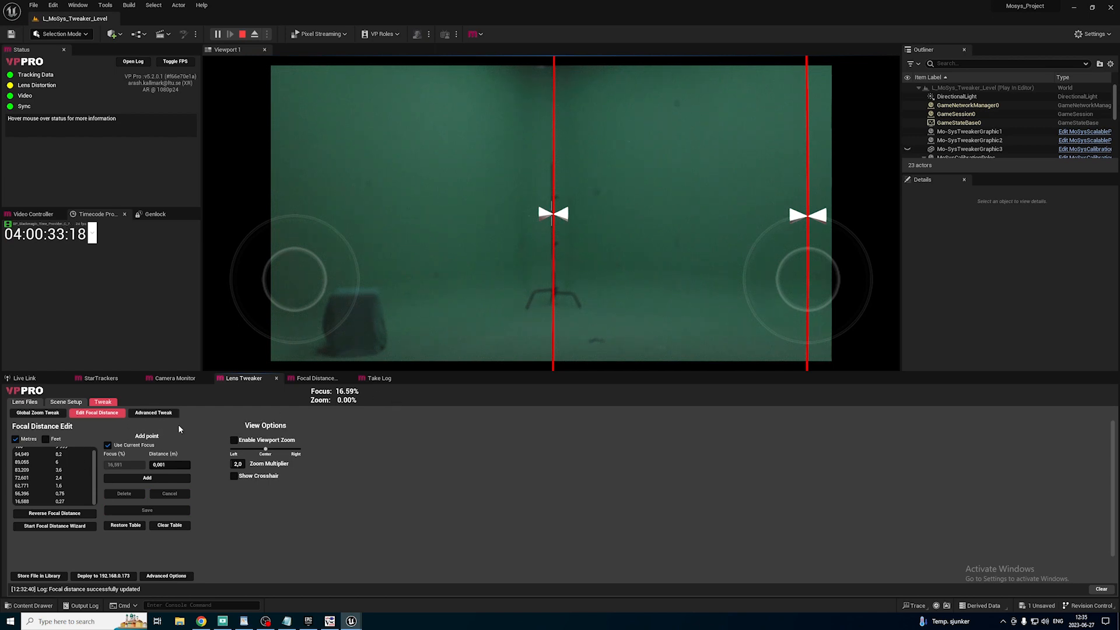
Check the Advanced Tweak sample parameters, then the focal distance table from its first entry.
{"action": "left_click", "coordinate": [153, 413]}
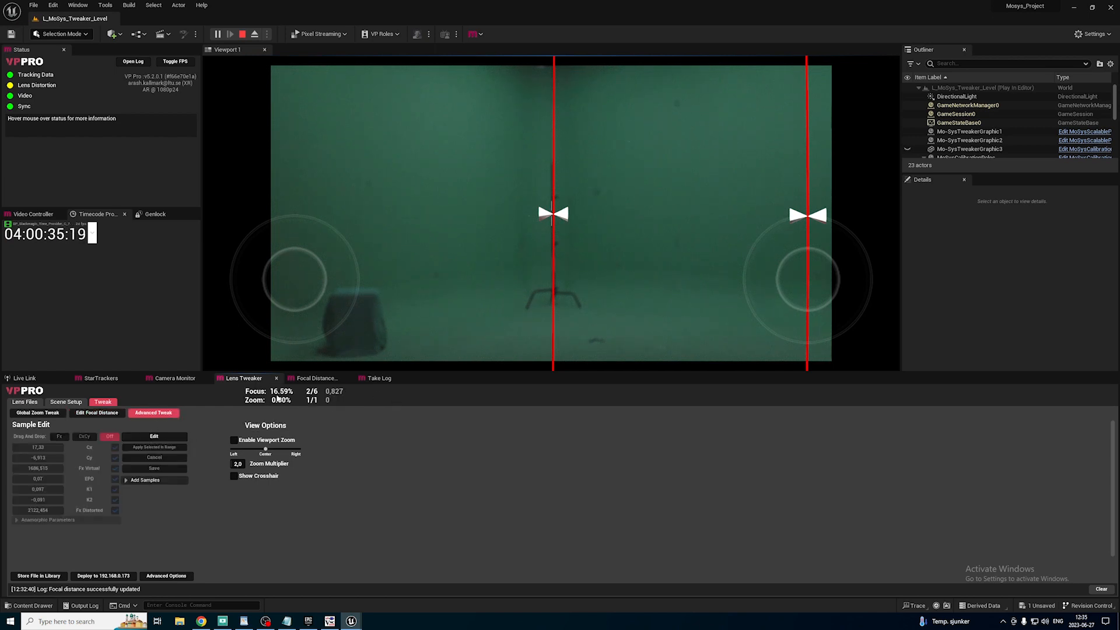
{"action": "left_click", "coordinate": [112, 414]}
{"action": "scroll", "coordinate": [37, 453], "scroll_direction": "up", "scroll_amount": 1}
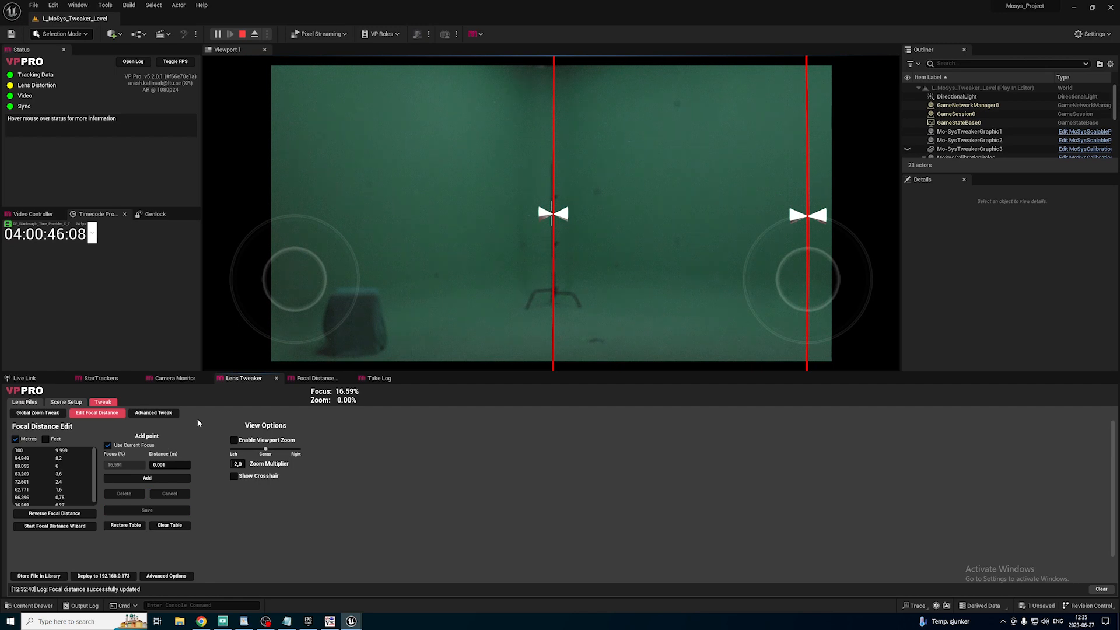
Edit the 99.94% focus sample in Advanced Tweak, adjusting Cx to about 29, Cy to about -10.2 and Fx Virtual to about 1761.5, and store it.
{"action": "left_click", "coordinate": [164, 414]}
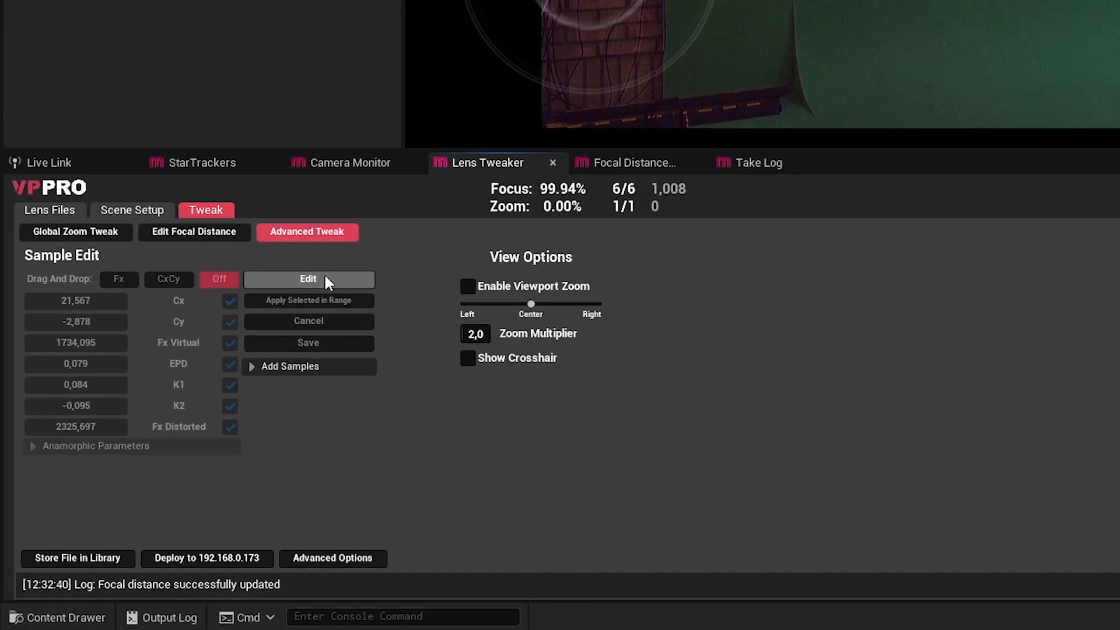
{"action": "left_click", "coordinate": [161, 433]}
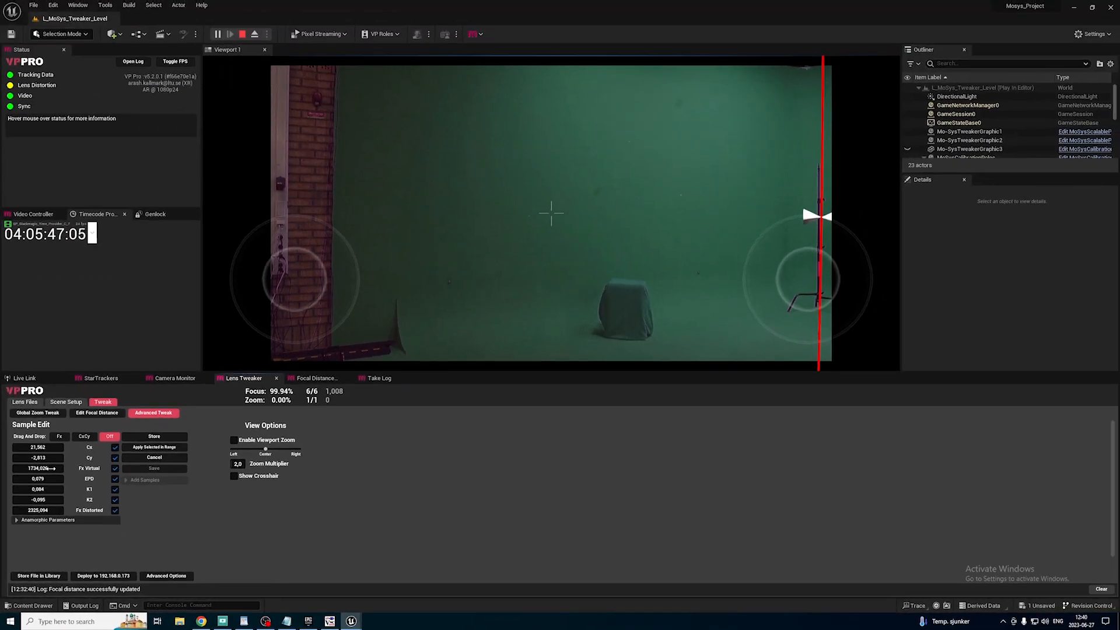
{"action": "left_click_drag", "start_coordinate": [52, 468], "coordinate": [41, 468]}
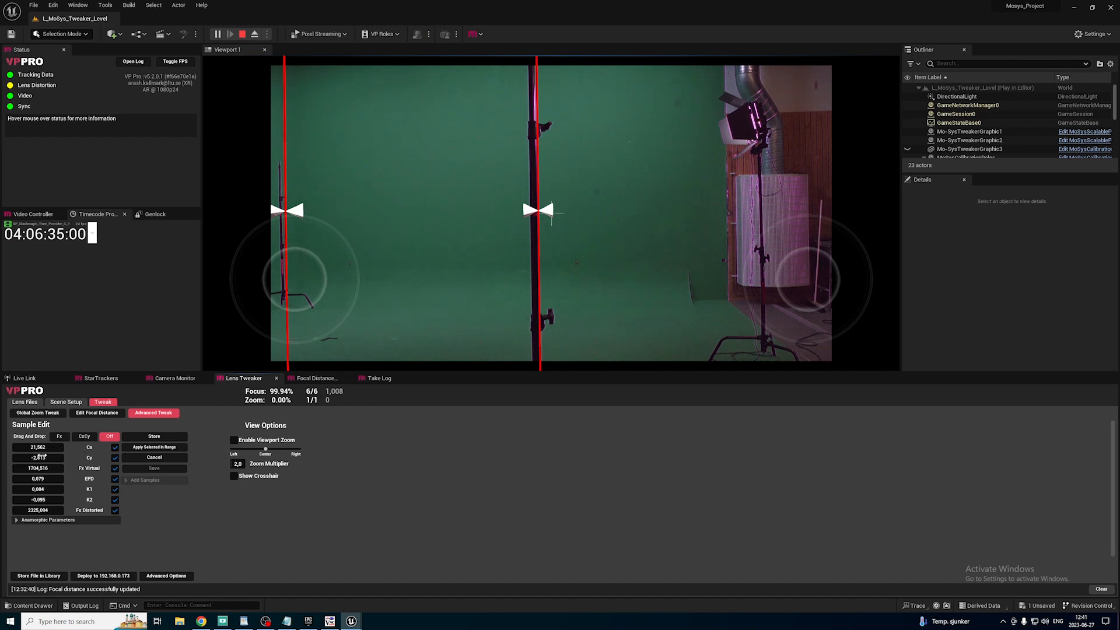
{"action": "left_click_drag", "start_coordinate": [38, 448], "coordinate": [78, 448]}
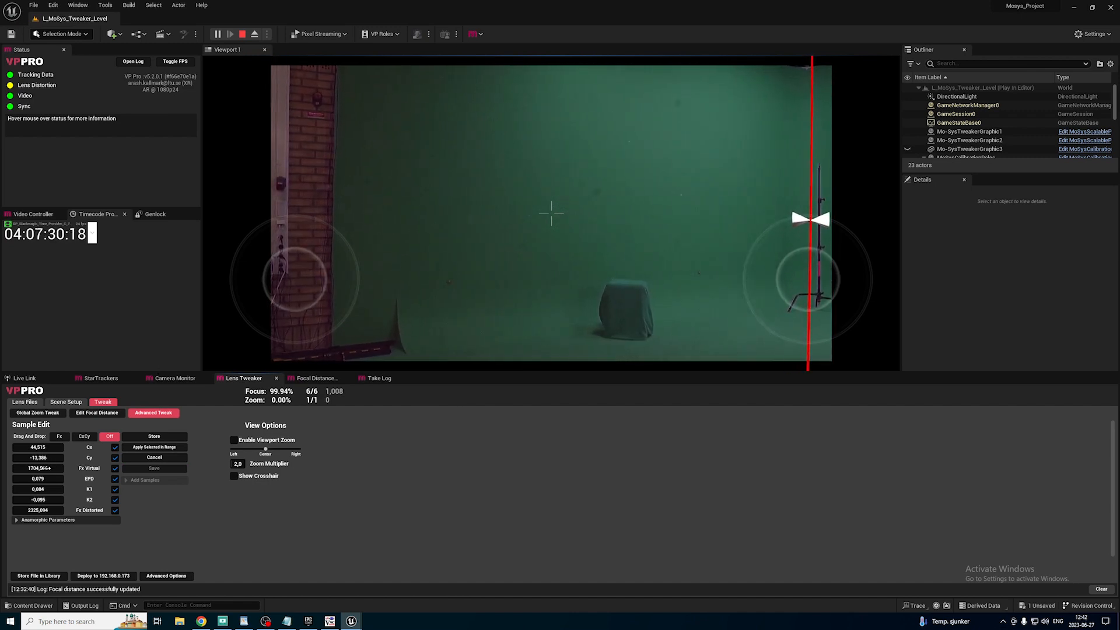
{"action": "left_click_drag", "start_coordinate": [39, 468], "coordinate": [49, 468]}
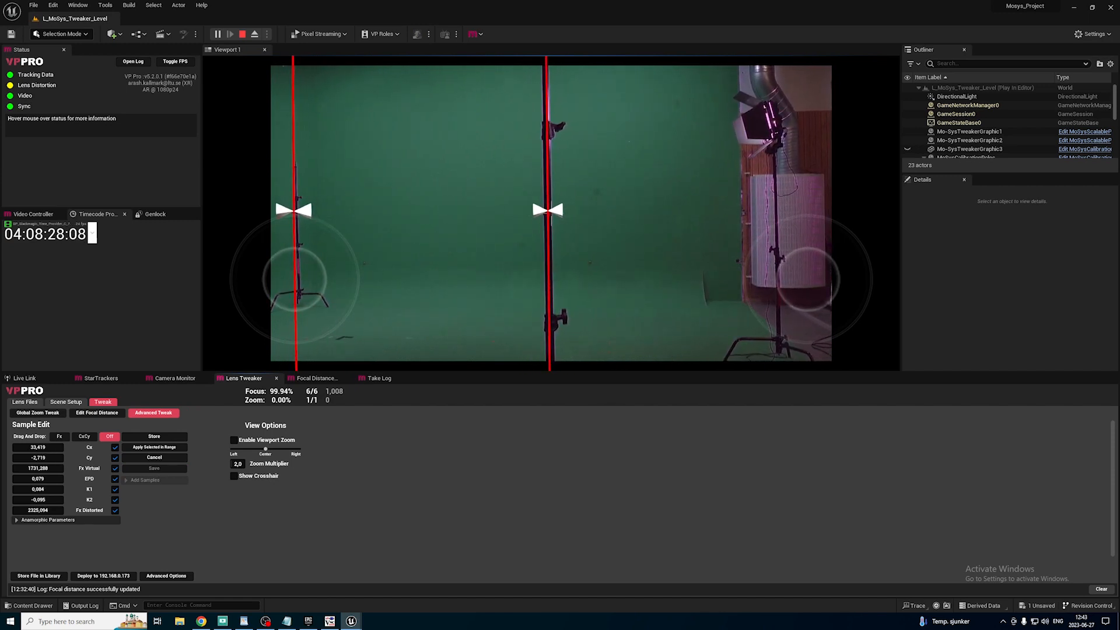
{"action": "left_click_drag", "start_coordinate": [38, 458], "coordinate": [19, 458]}
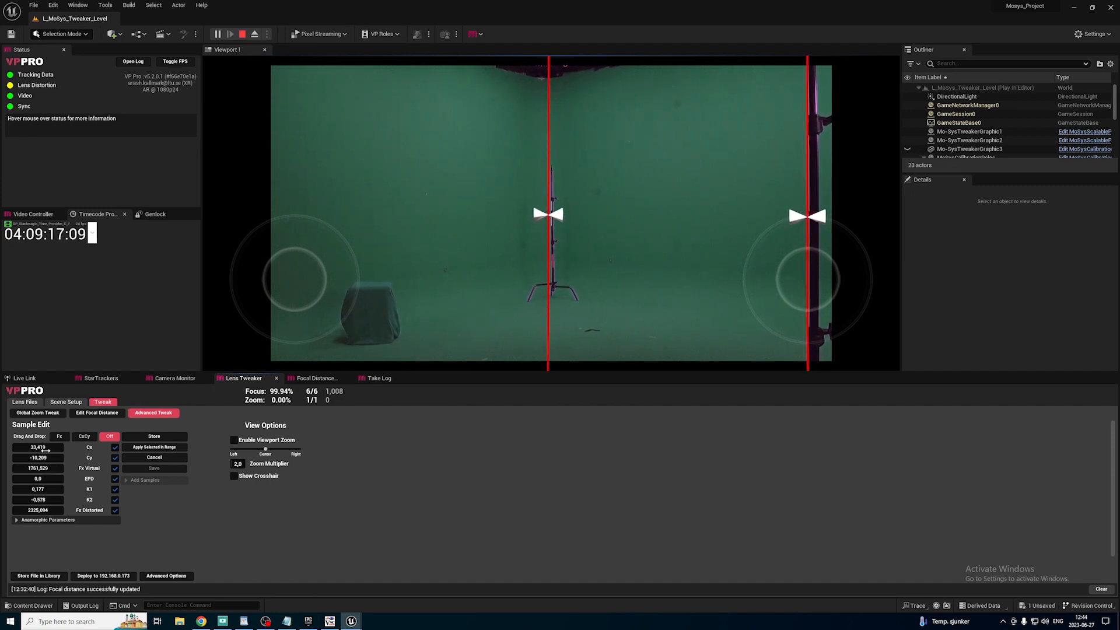
{"action": "mouse_move", "coordinate": [45, 450]}
{"action": "left_mouse_down"}
{"action": "mouse_move", "coordinate": [20, 450]}
{"action": "mouse_move", "coordinate": [39, 466]}
{"action": "left_mouse_up"}
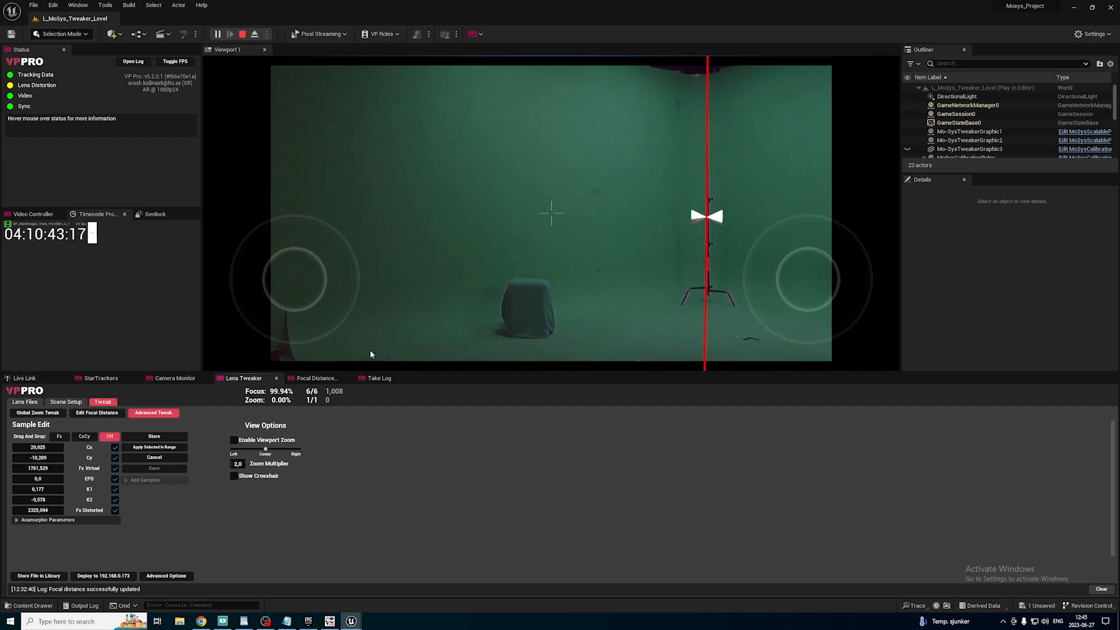
{"action": "left_click", "coordinate": [154, 437]}
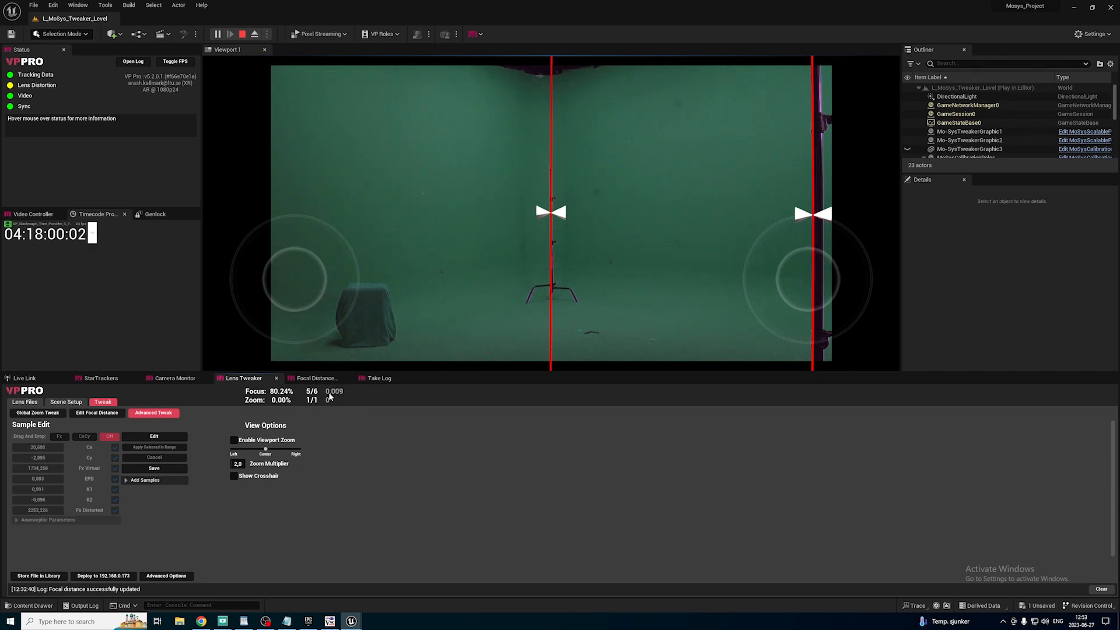
Edit and store the lens sample at 80.24% focus, and save the calibration.
{"action": "left_click", "coordinate": [173, 437]}
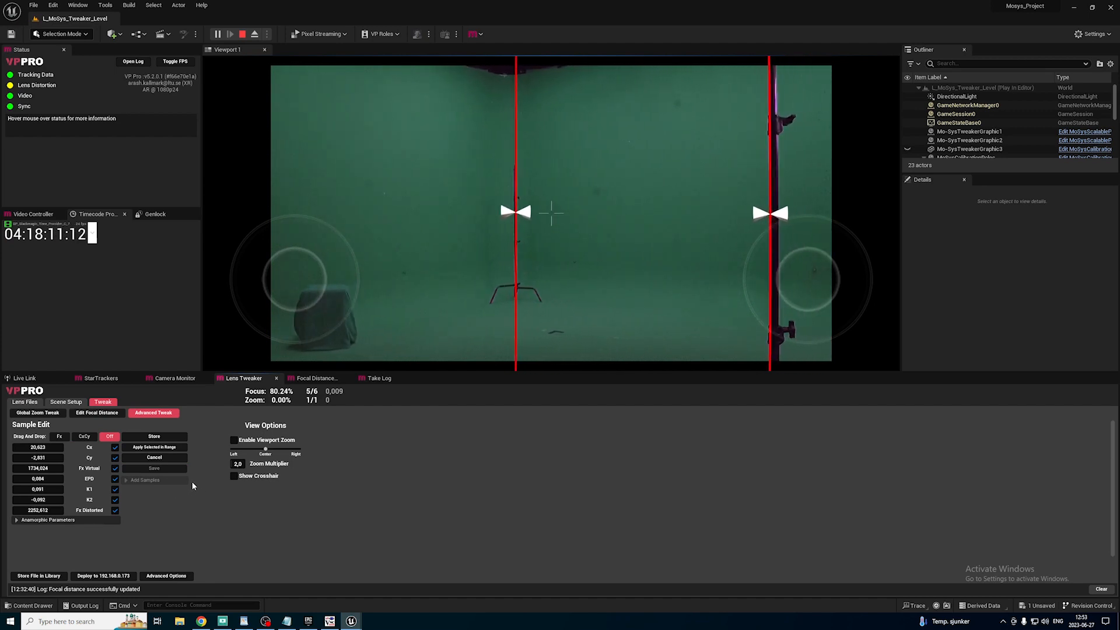
{"action": "left_click", "coordinate": [154, 437]}
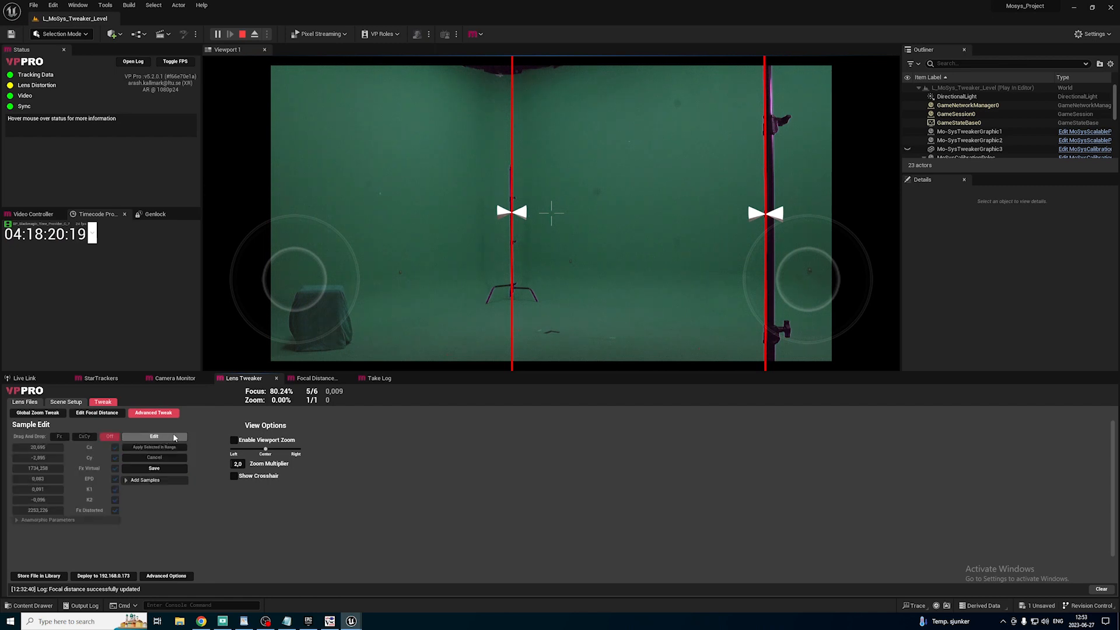
{"action": "left_click", "coordinate": [164, 469]}
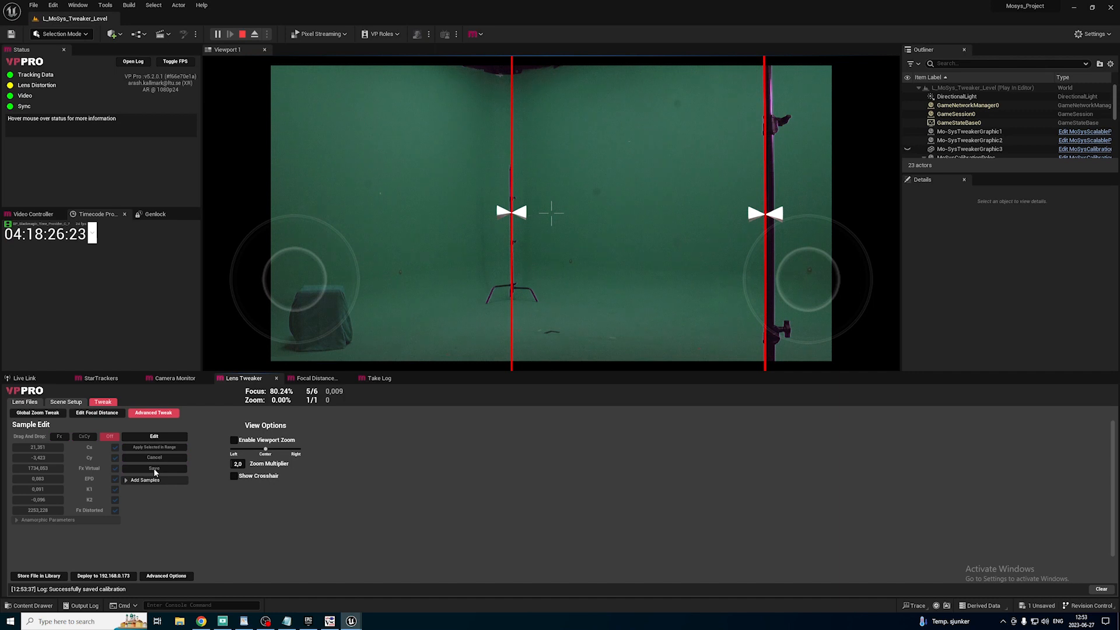
Store the tweaked lens file in the library and deploy Mo-Sys 24mm Test File to the tracker at 192.168.0.173.
{"action": "left_click", "coordinate": [27, 403]}
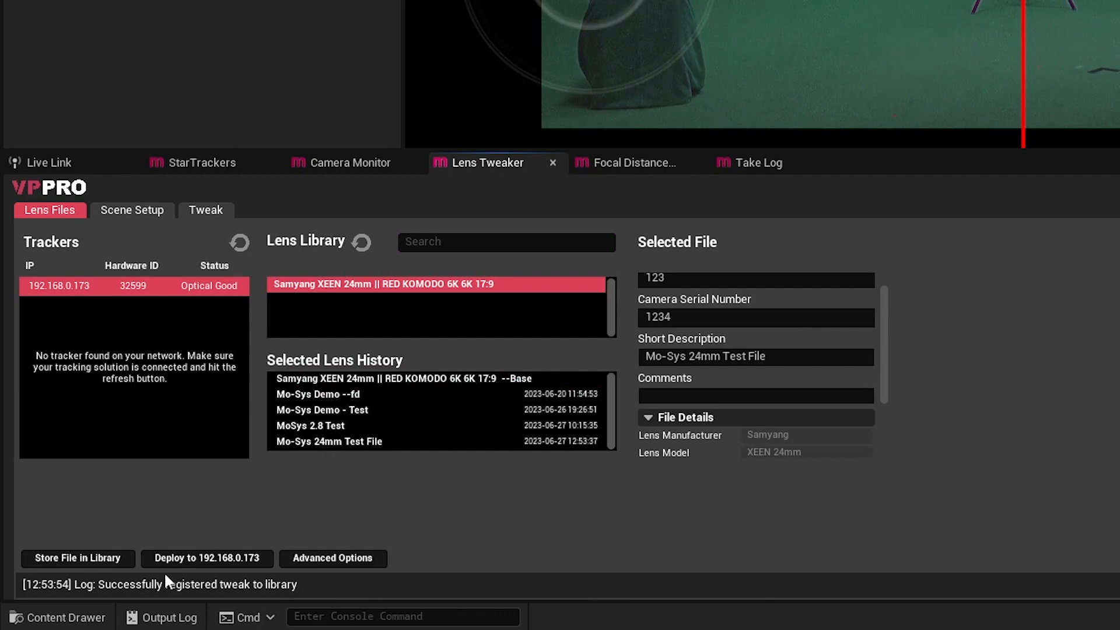
{"action": "left_click", "coordinate": [241, 561]}
{"action": "left_click", "coordinate": [335, 443]}
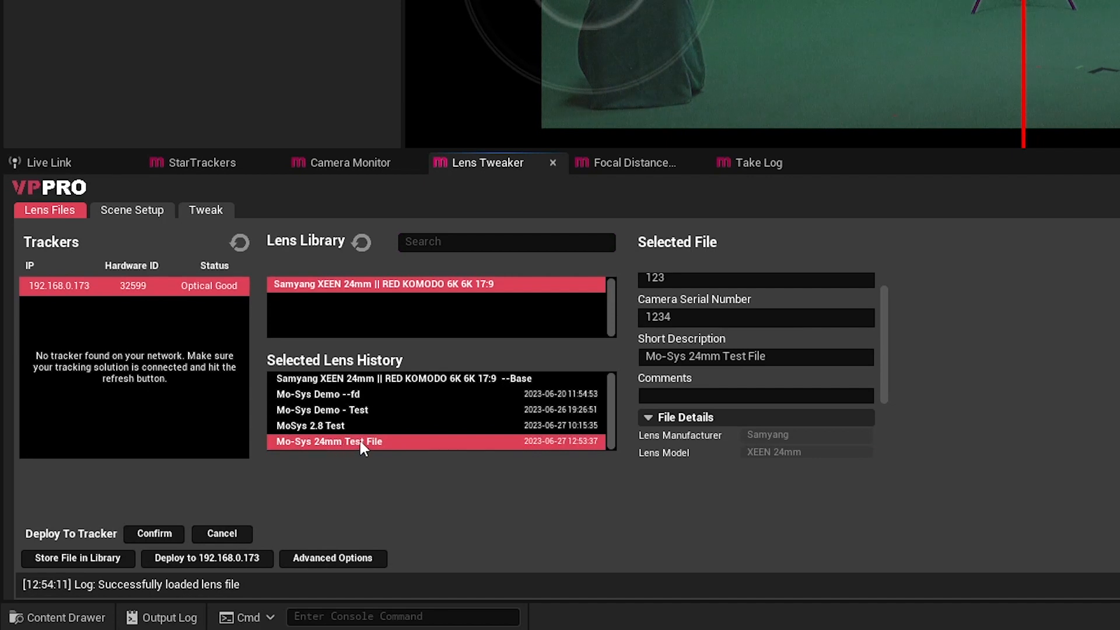
{"action": "left_click", "coordinate": [150, 533]}
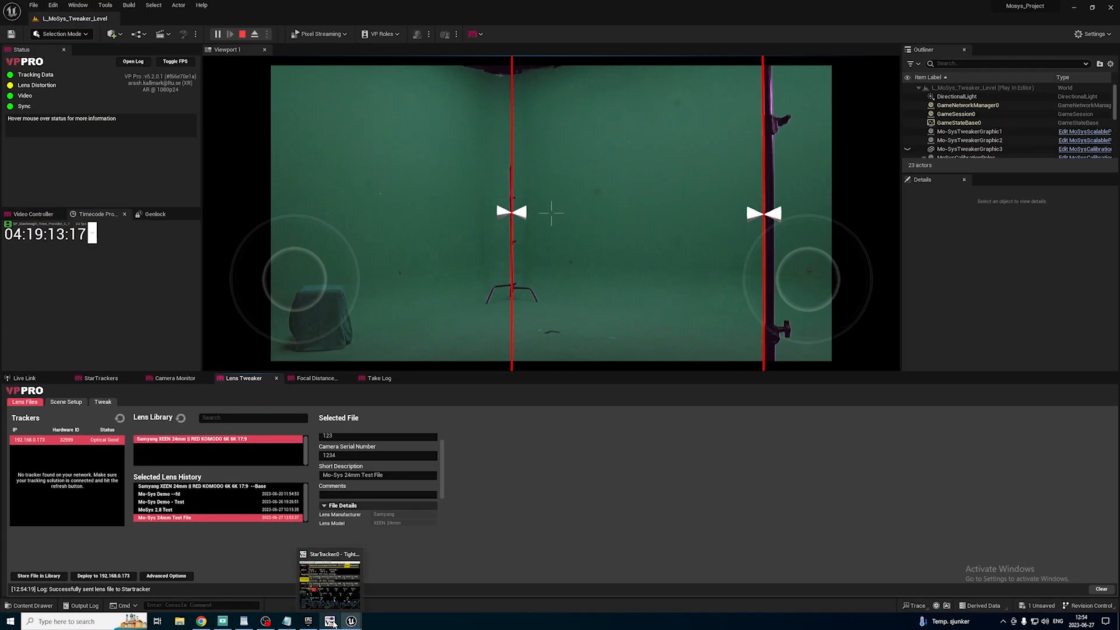
Switch to the StarTracker remote viewer and enable lens data output in its Lens Data settings.
{"action": "left_click", "coordinate": [330, 622]}
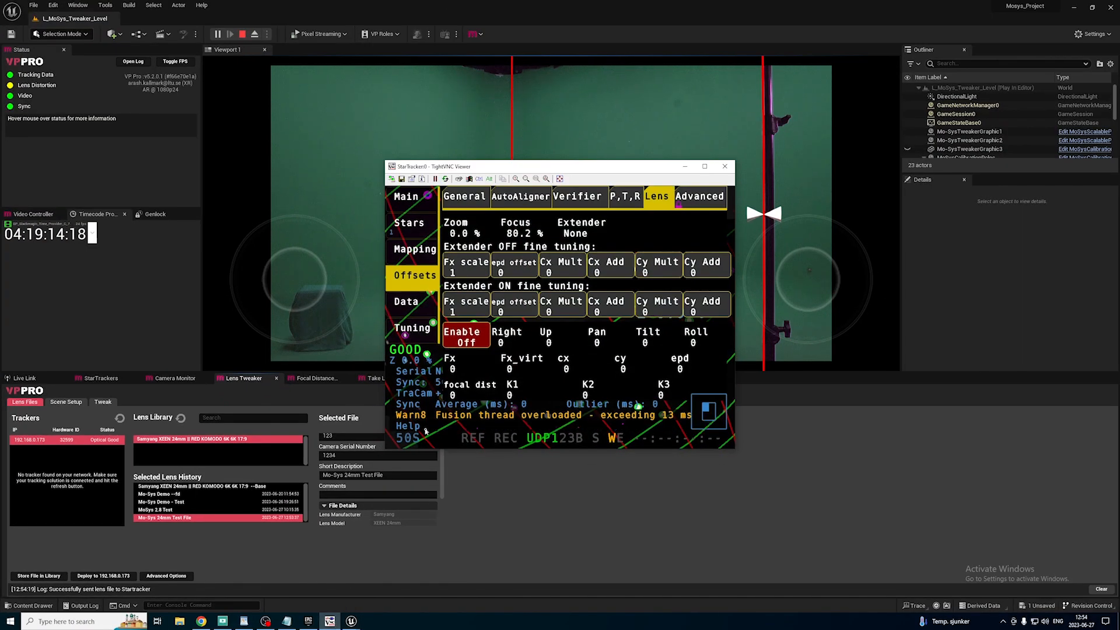
{"action": "left_click", "coordinate": [406, 308]}
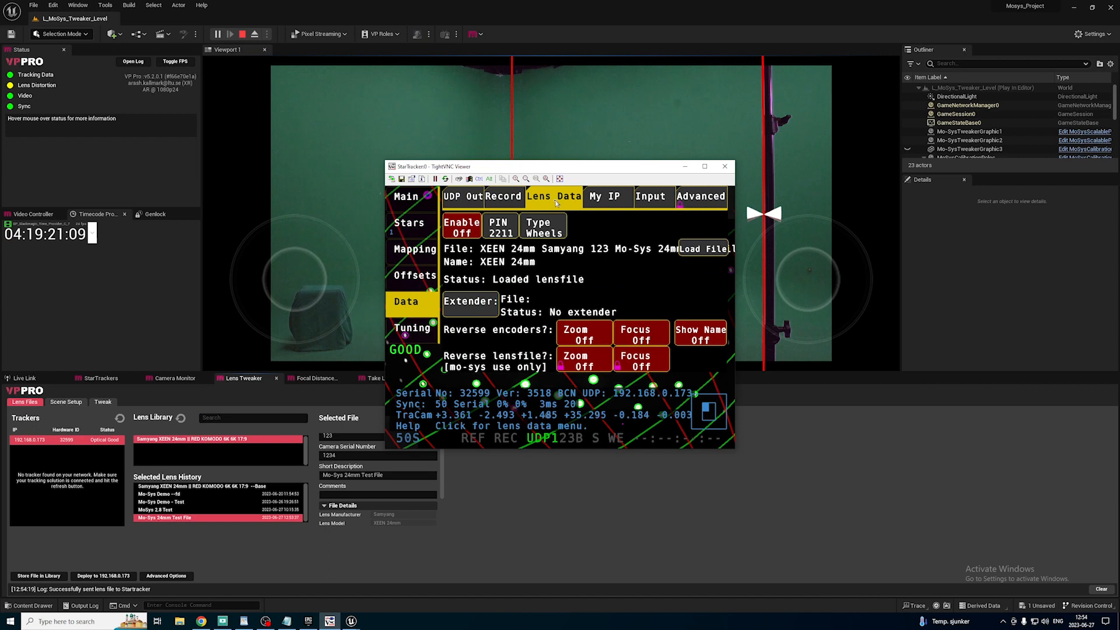
{"action": "left_click", "coordinate": [462, 229]}
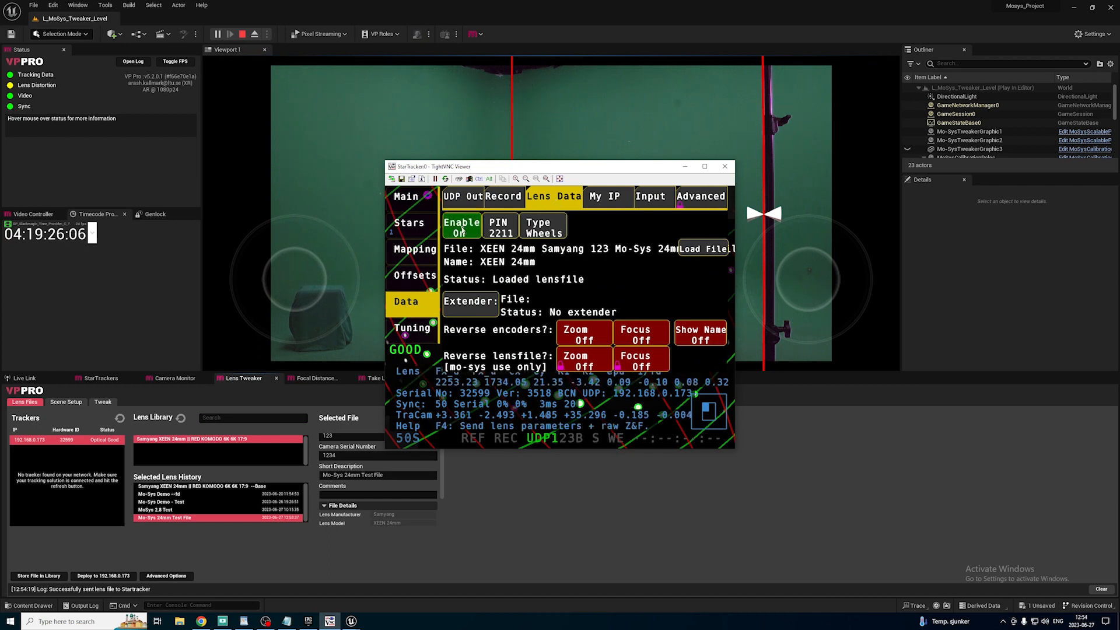
Load lens file 7, XEEN 24mm Samyang 1324 MoSys 2.8 Test.dat, on the StarTracker, then return to Unreal and stop the play session.
{"action": "left_click", "coordinate": [697, 251]}
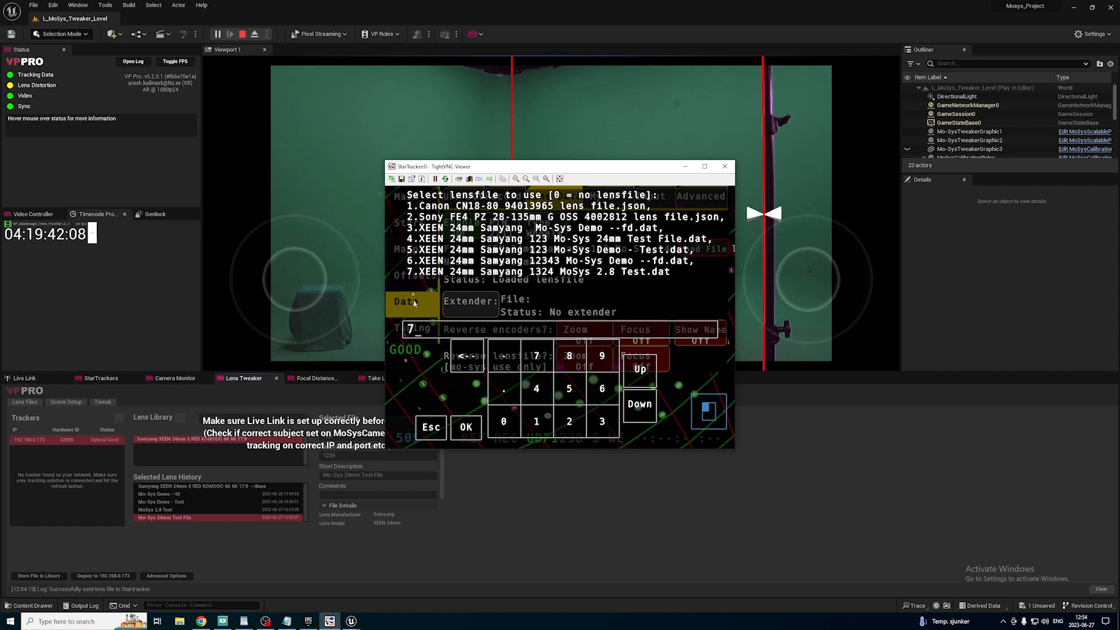
{"action": "left_click", "coordinate": [468, 429]}
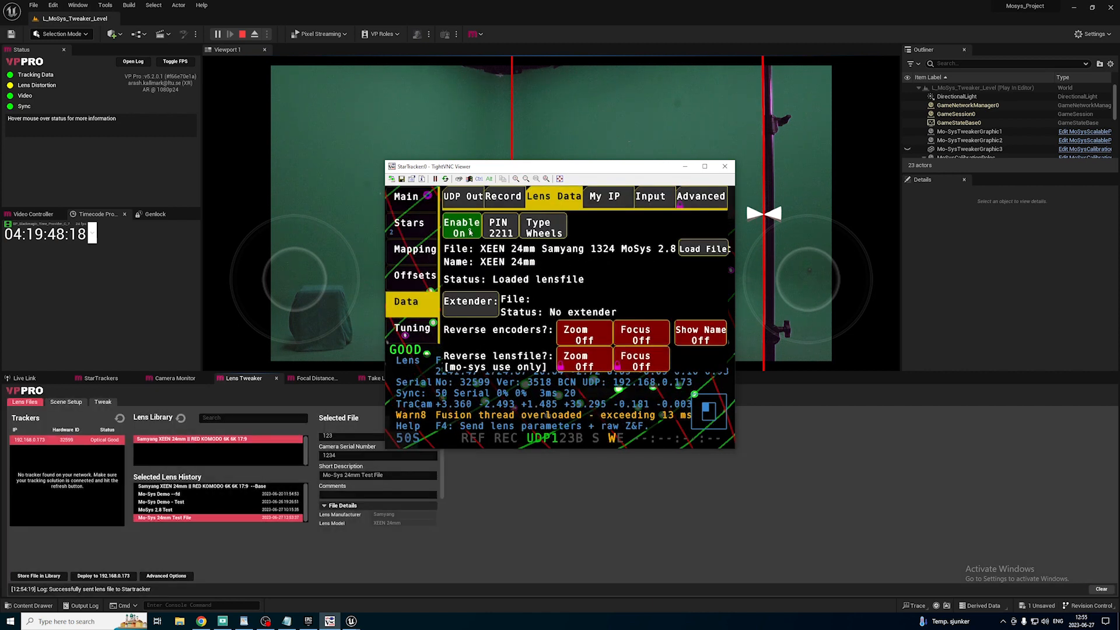
{"action": "left_click_drag", "start_coordinate": [509, 169], "coordinate": [518, 283]}
{"action": "left_click", "coordinate": [692, 283]}
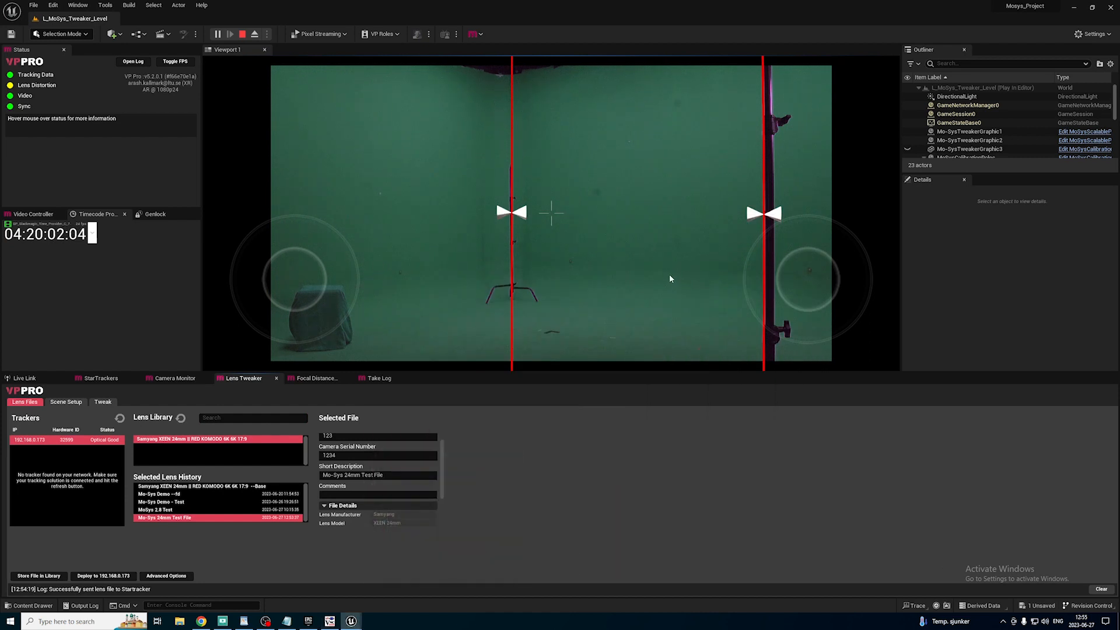
{"action": "left_click", "coordinate": [243, 35]}
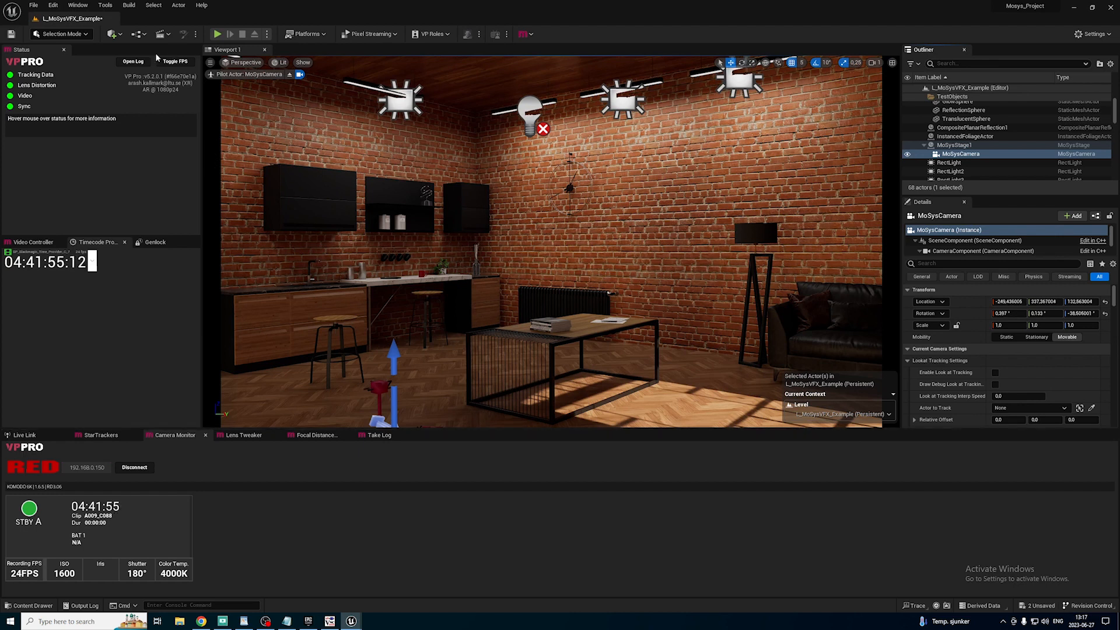
Find and open the Take Recorder for the L_MoSysVFX_Example level.
{"action": "left_click", "coordinate": [79, 5]}
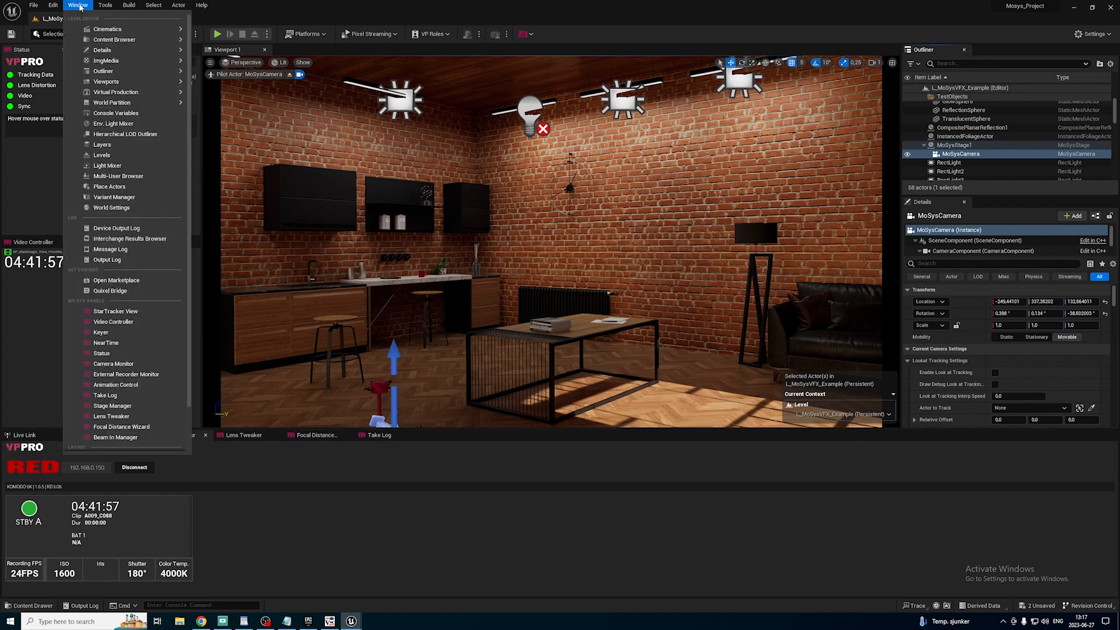
{"action": "type", "text": "take"}
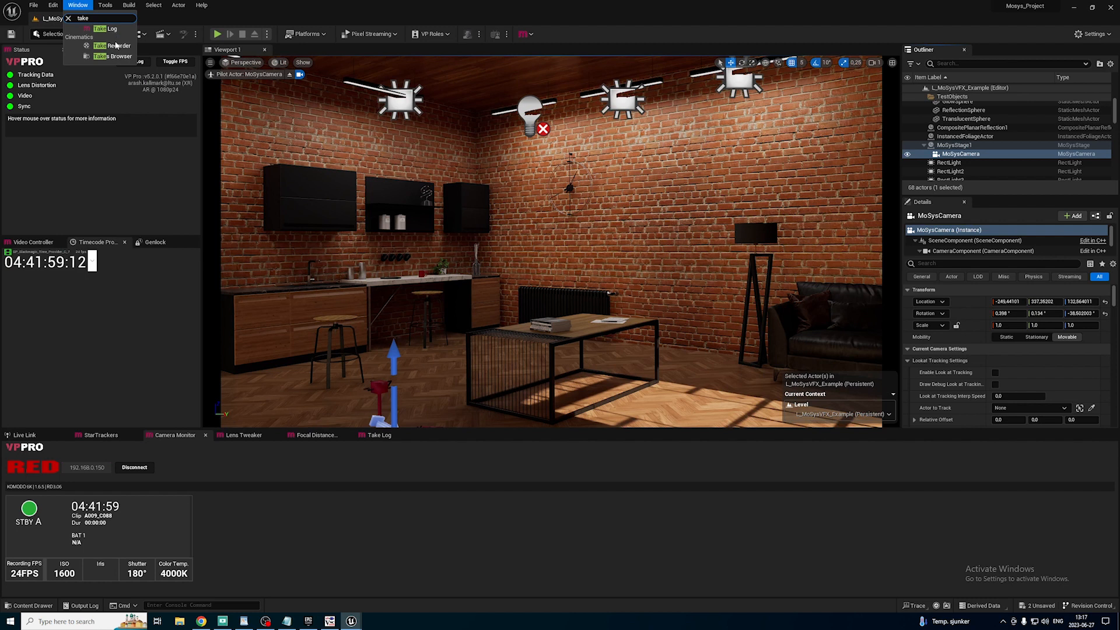
{"action": "left_click", "coordinate": [113, 45]}
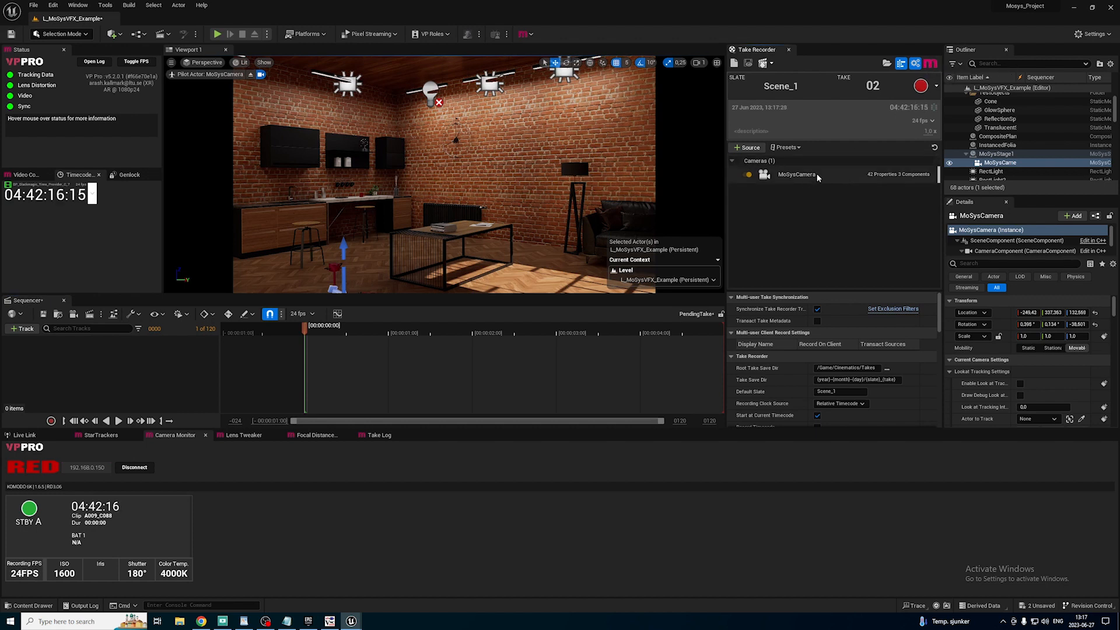
Review the MoSysCamera source properties and the general Take Recorder settings.
{"action": "left_click", "coordinate": [831, 174]}
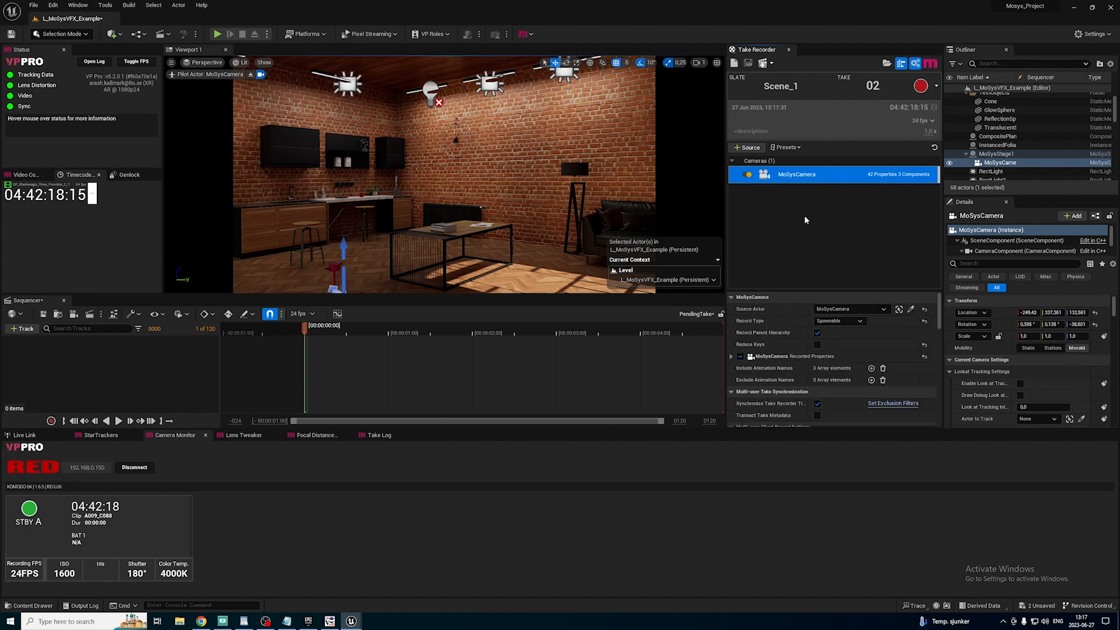
{"action": "scroll", "coordinate": [811, 288], "scroll_direction": "down", "scroll_amount": 5}
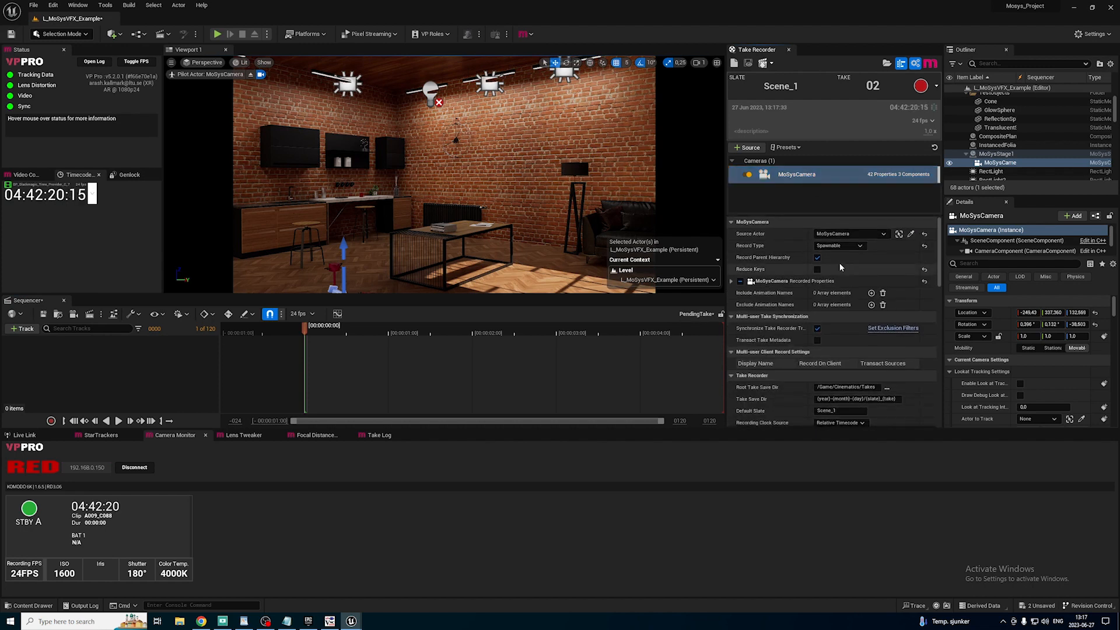
{"action": "scroll", "coordinate": [834, 293], "scroll_direction": "down", "scroll_amount": 3}
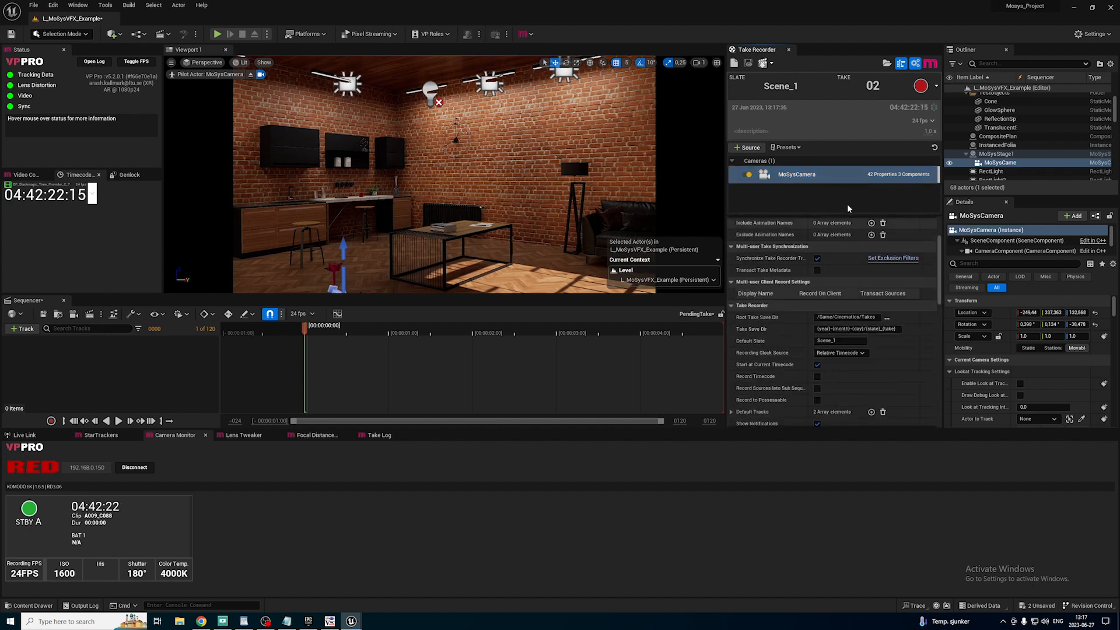
{"action": "left_click", "coordinate": [916, 64]}
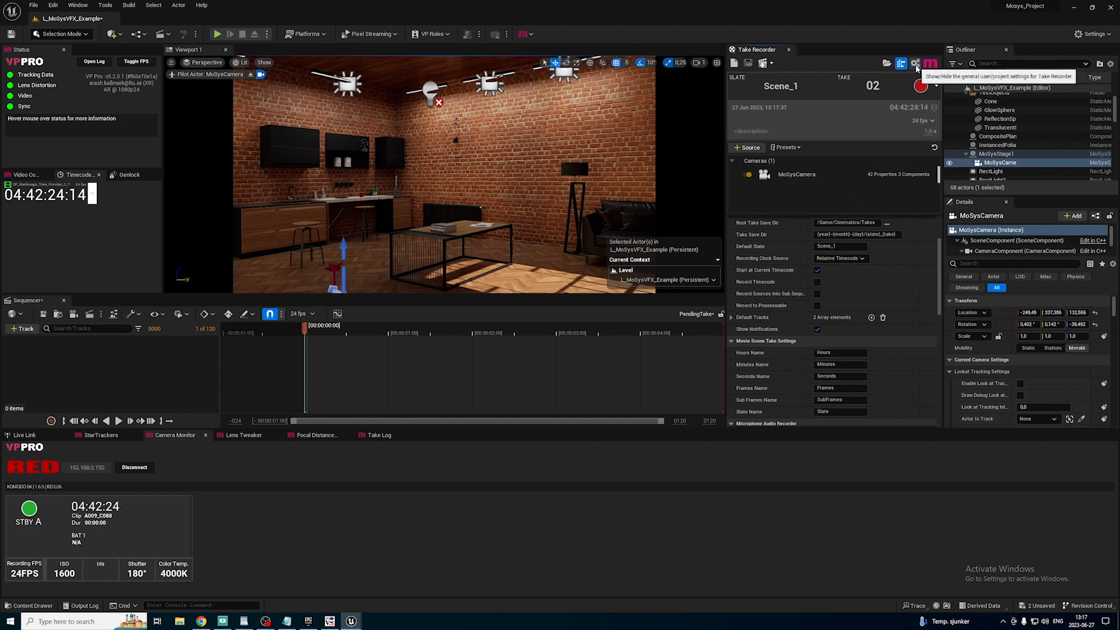
{"action": "left_click", "coordinate": [915, 64]}
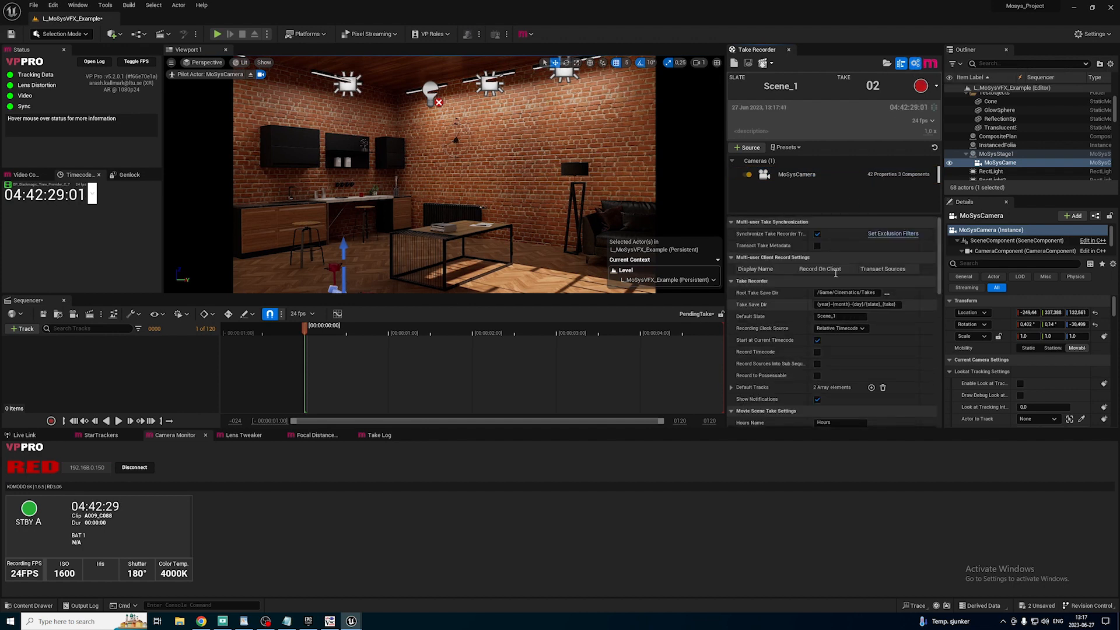
{"action": "left_click_drag", "start_coordinate": [823, 214], "coordinate": [824, 250]}
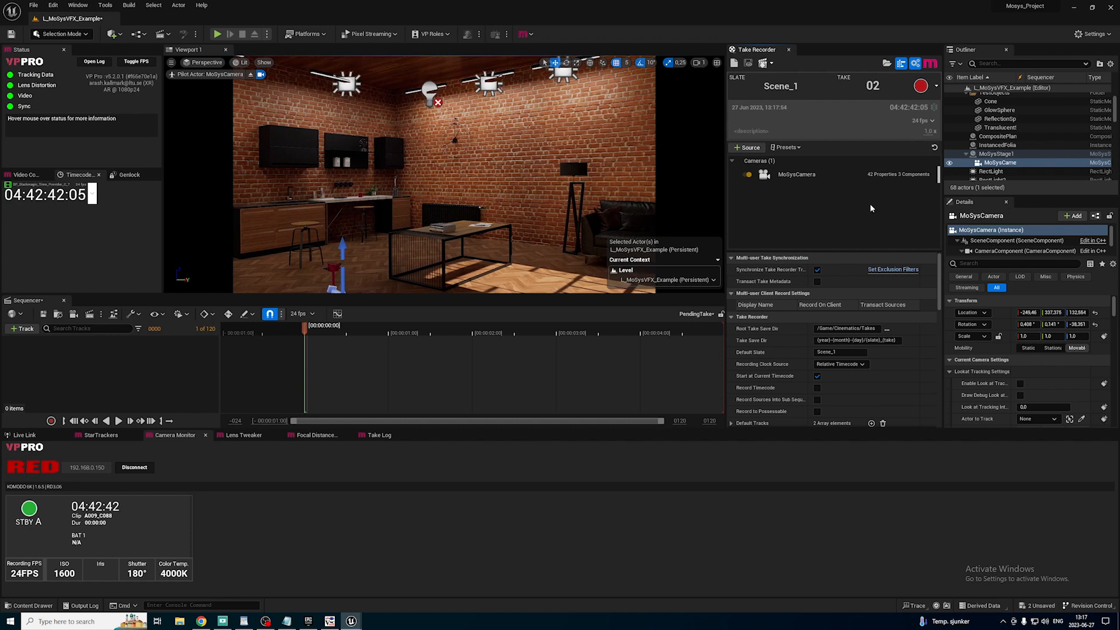
Record take 02 of slate Scene_1 and stop the recording after several seconds of camera movement.
{"action": "left_click", "coordinate": [921, 86]}
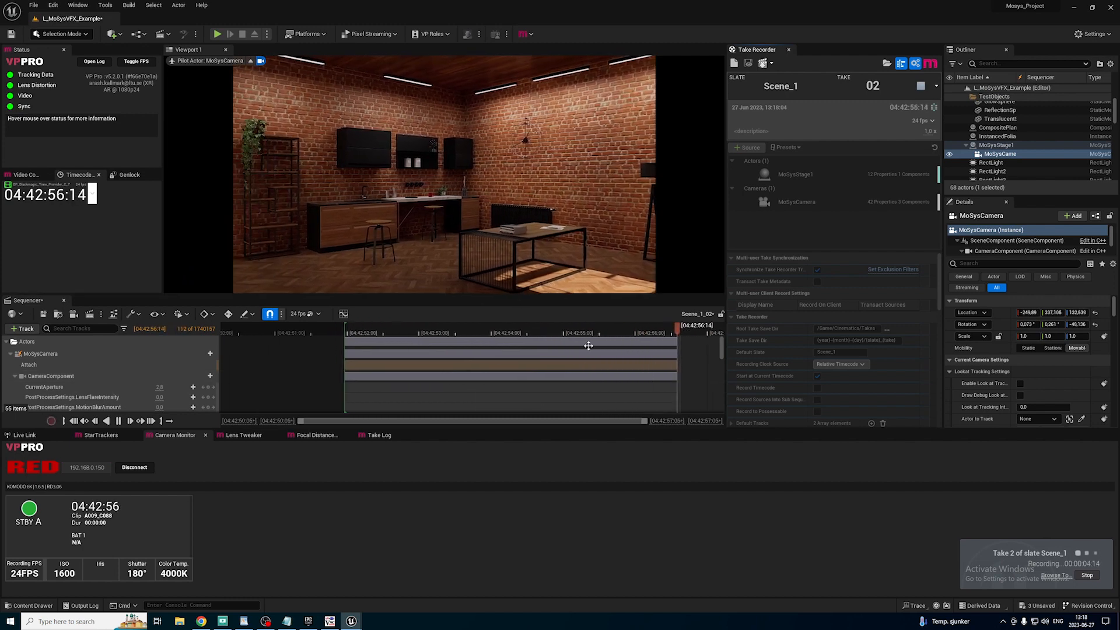
{"action": "left_click", "coordinate": [1087, 577]}
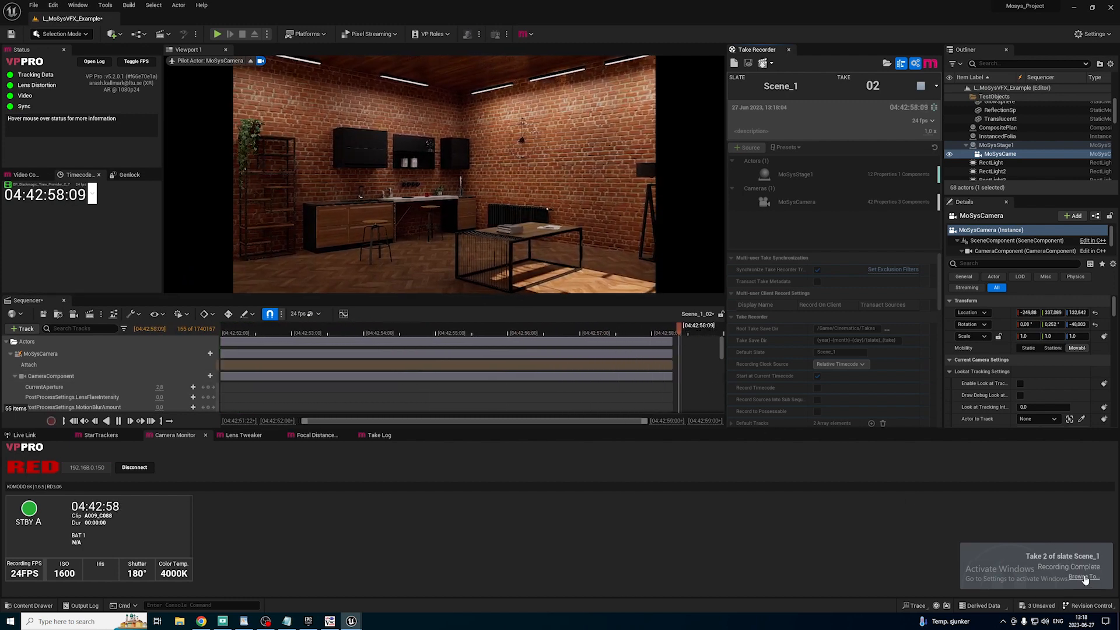
Open the recorded level sequence Scene_1_02_04-42-52-03 from the Takes/2023-06-27 content folder.
{"action": "left_click", "coordinate": [33, 606]}
{"action": "left_click", "coordinate": [37, 449]}
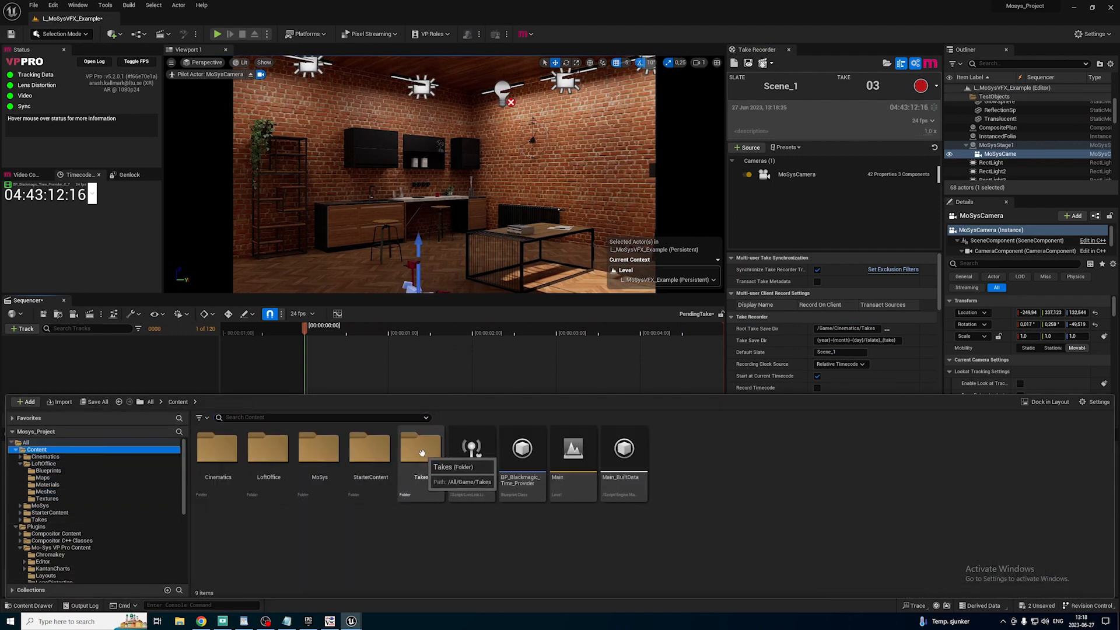
{"action": "double_click", "coordinate": [421, 455]}
{"action": "double_click", "coordinate": [226, 452]}
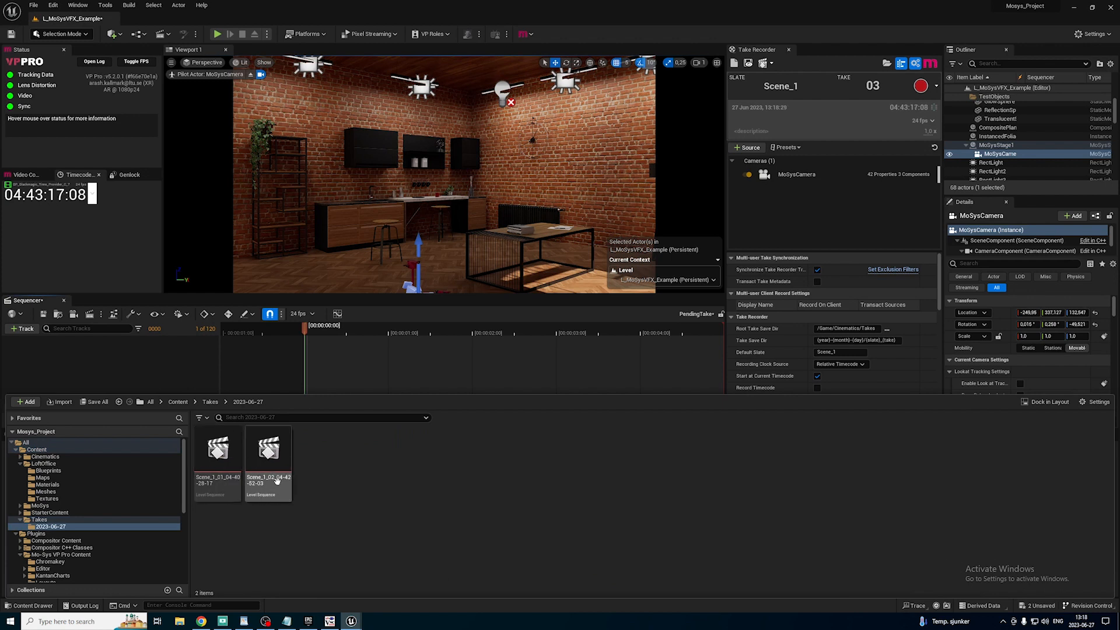
{"action": "double_click", "coordinate": [269, 452]}
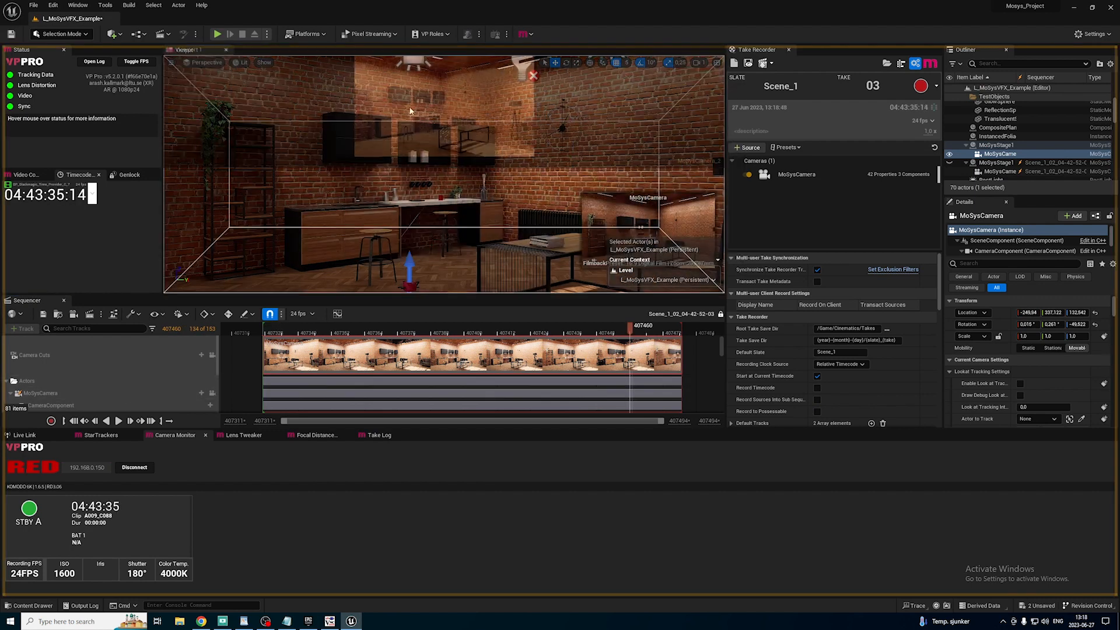
Show the Output view and play back the recorded take 02 in Sequencer, pausing the playback near its start.
{"action": "left_click_drag", "start_coordinate": [260, 49], "coordinate": [269, 53]}
{"action": "left_click", "coordinate": [119, 420]}
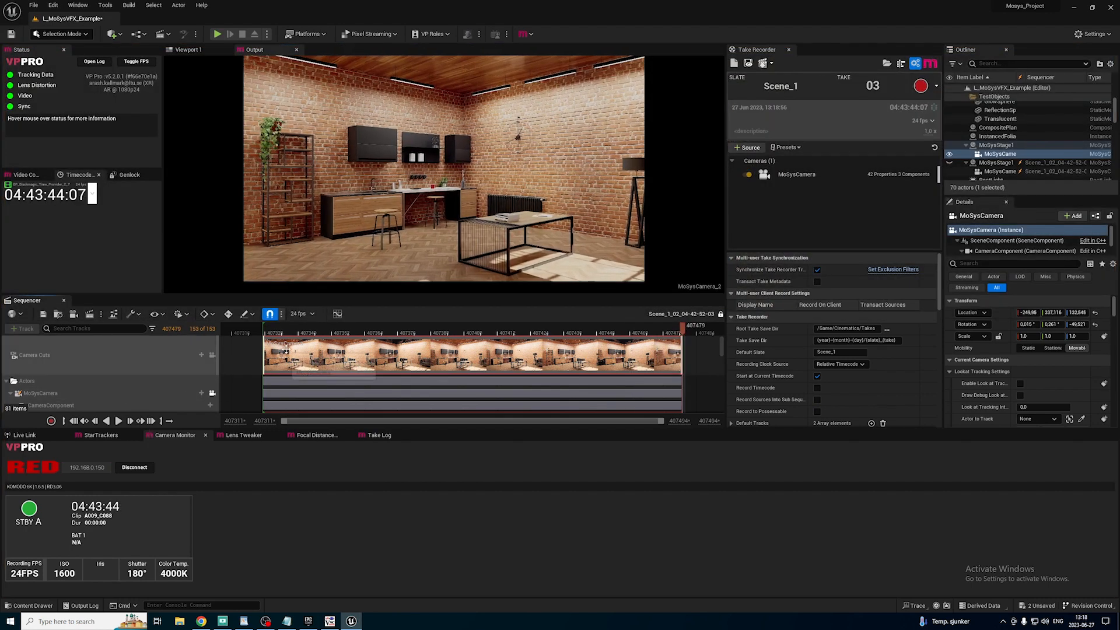
{"action": "left_click", "coordinate": [118, 421]}
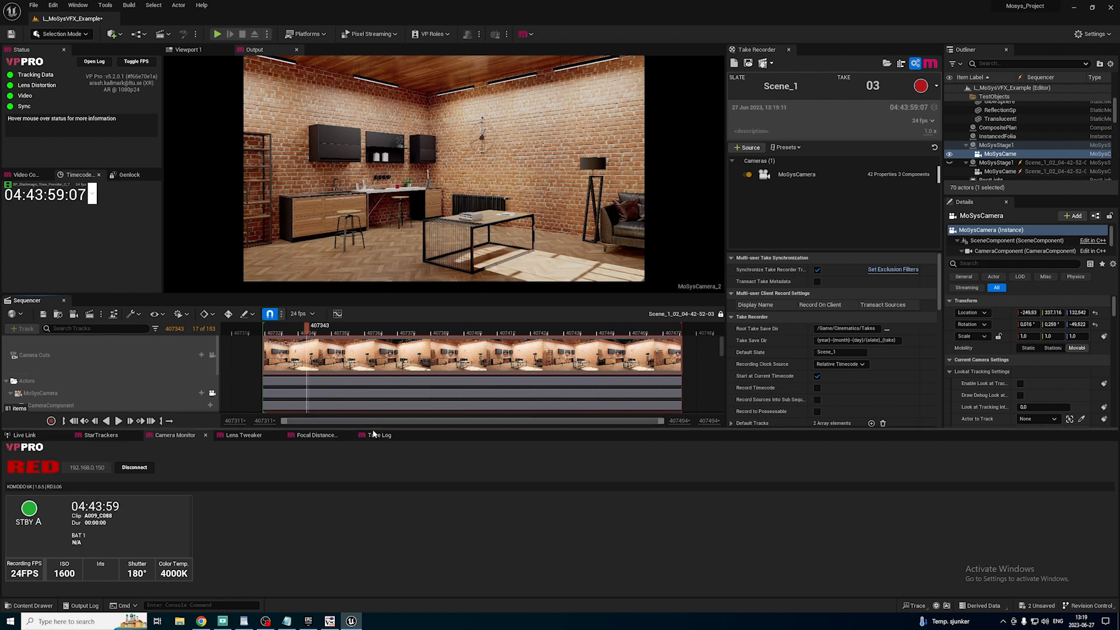
Show the 2023-06-27 takes in the Take Log and check the FBX version options for export.
{"action": "left_click", "coordinate": [376, 436]}
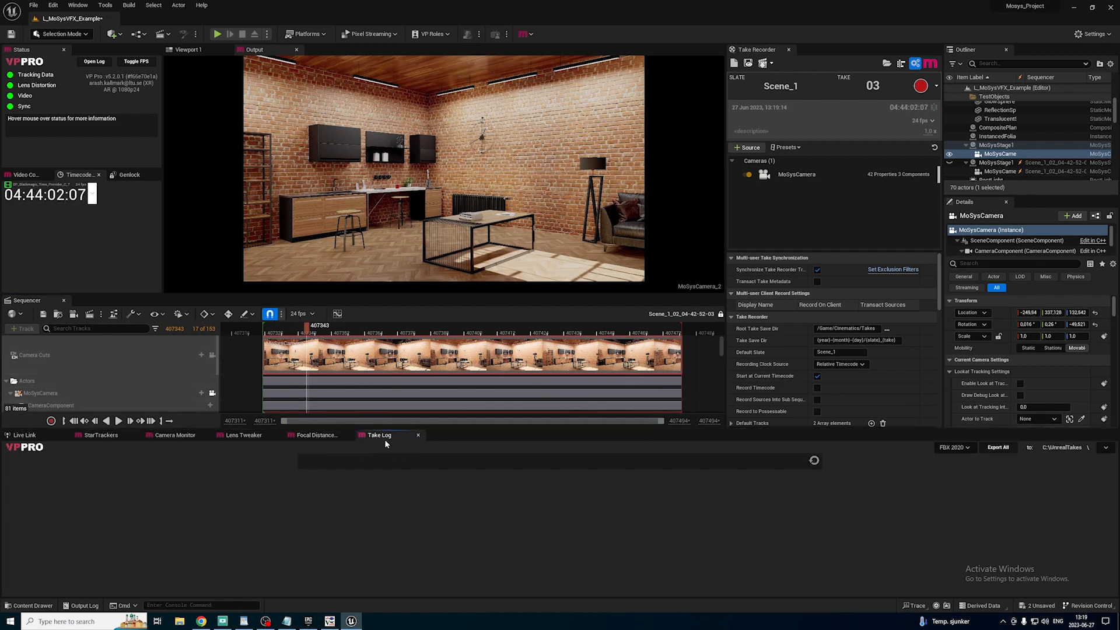
{"action": "left_click", "coordinate": [78, 5]}
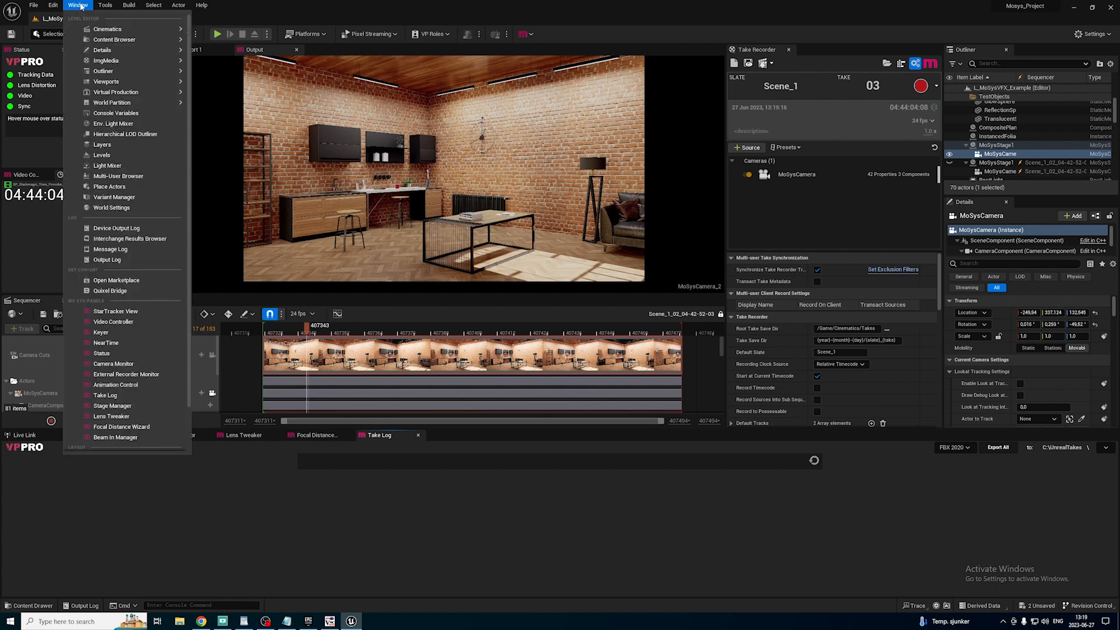
{"action": "left_click", "coordinate": [445, 450]}
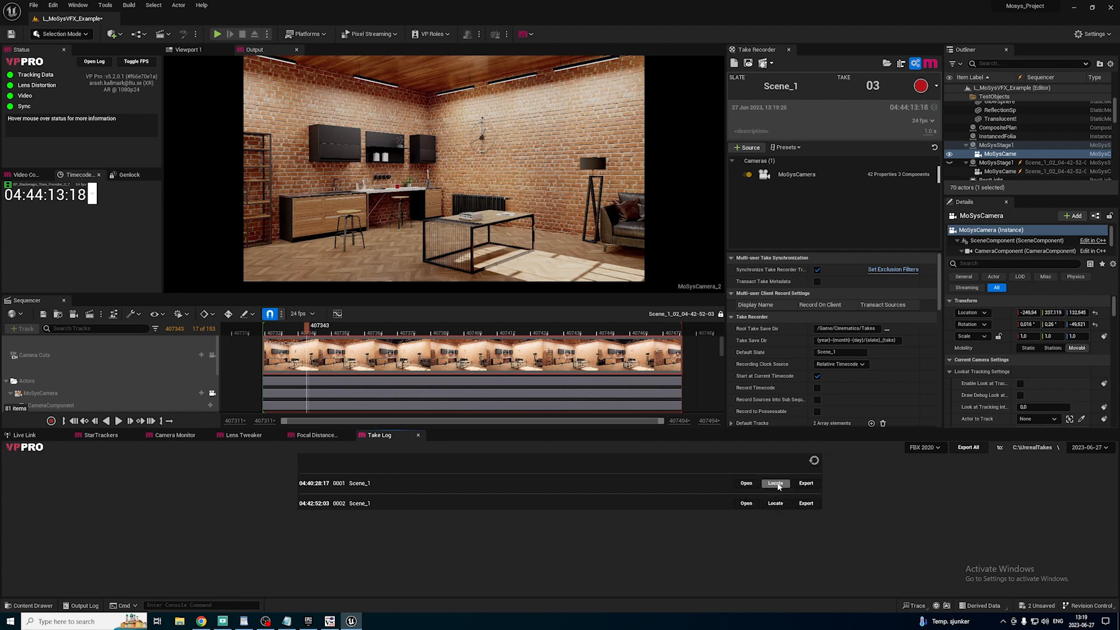
{"action": "left_click", "coordinate": [937, 447]}
{"action": "left_click", "coordinate": [955, 457]}
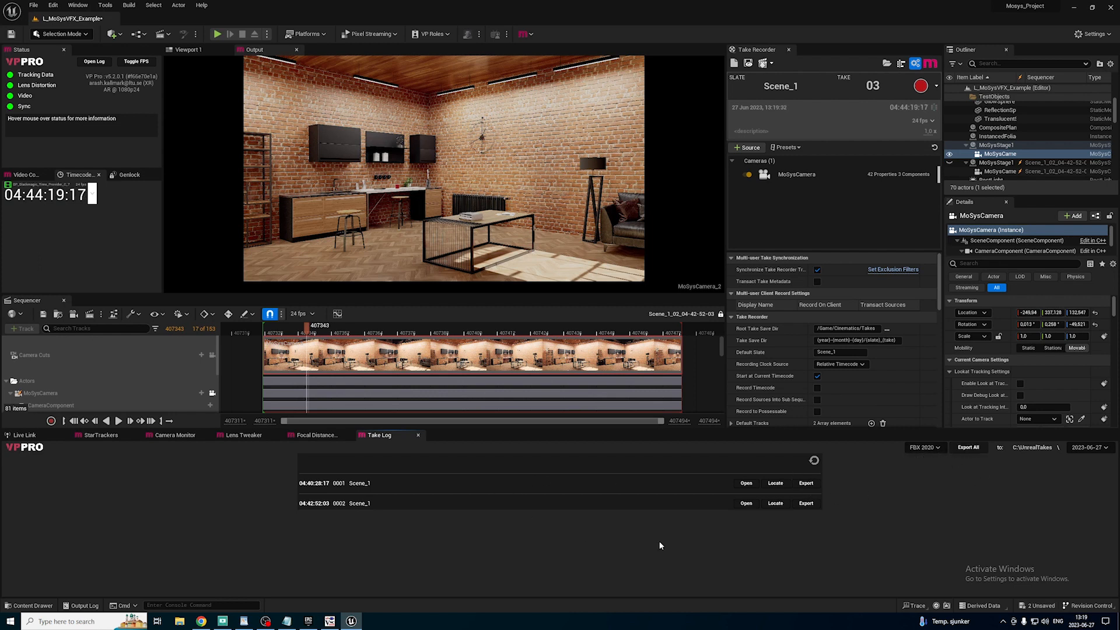